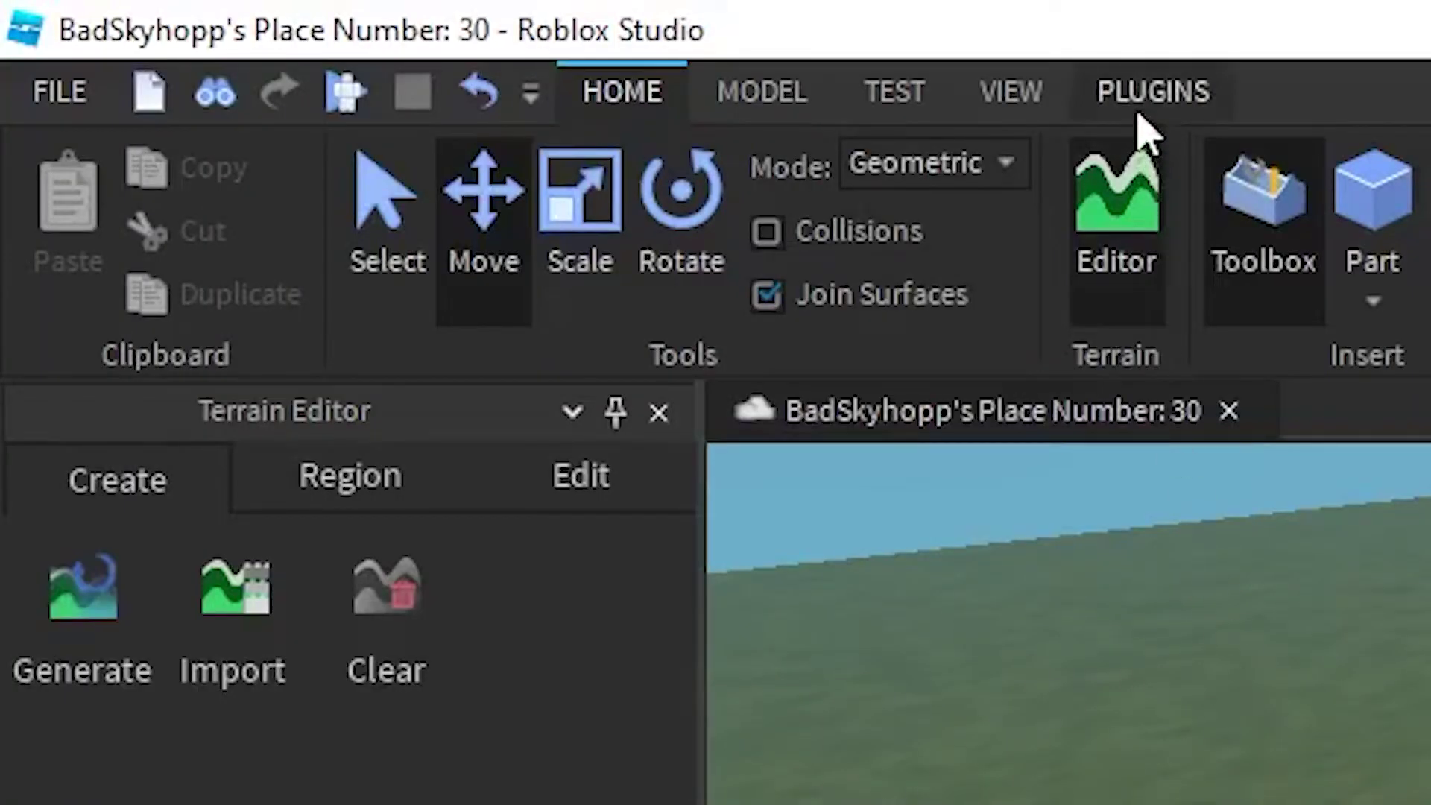
Load the creator's avatar by its username from the Plugins tools and spawn it as R6.
click(1138, 111)
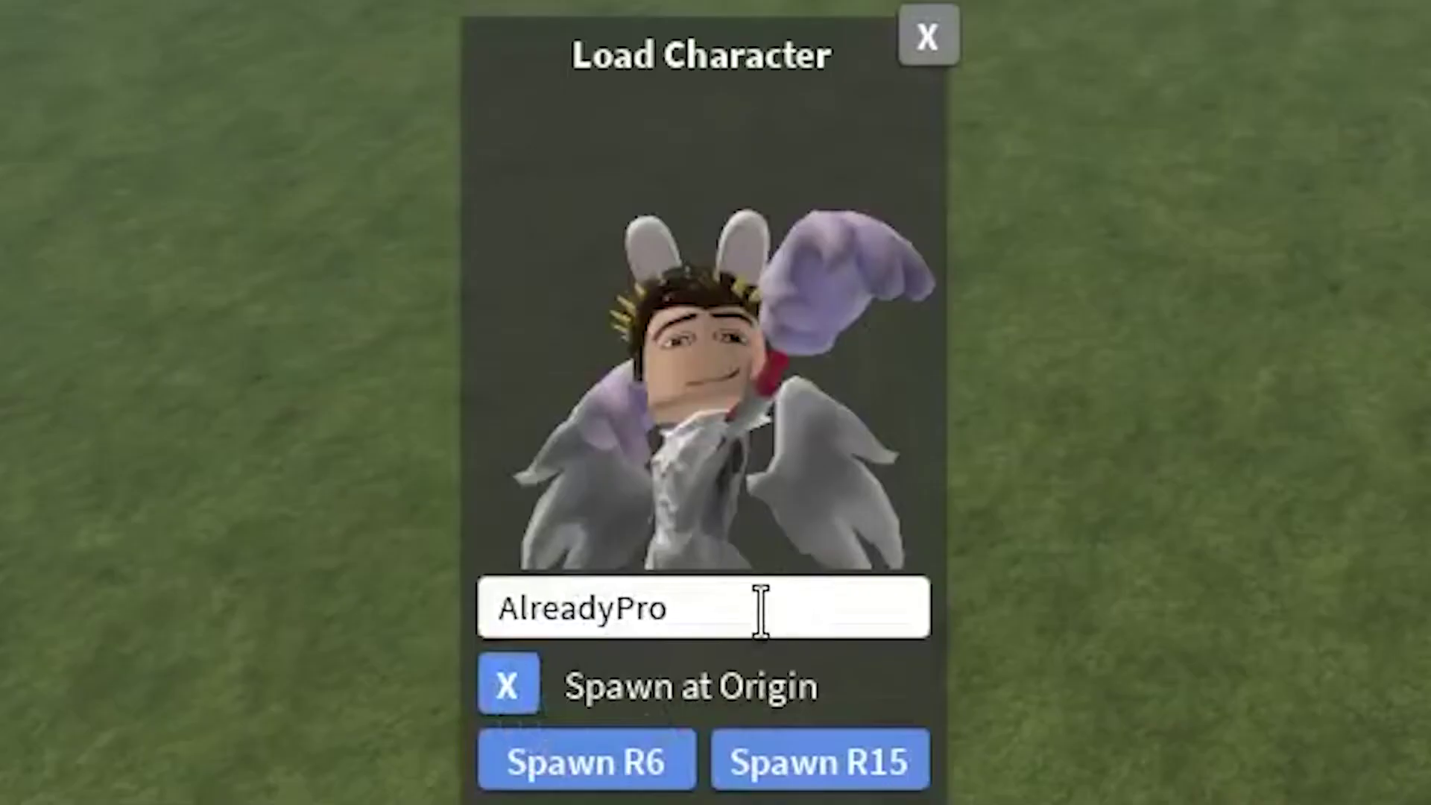
drag(760, 607, 424, 639)
text(BADKS)
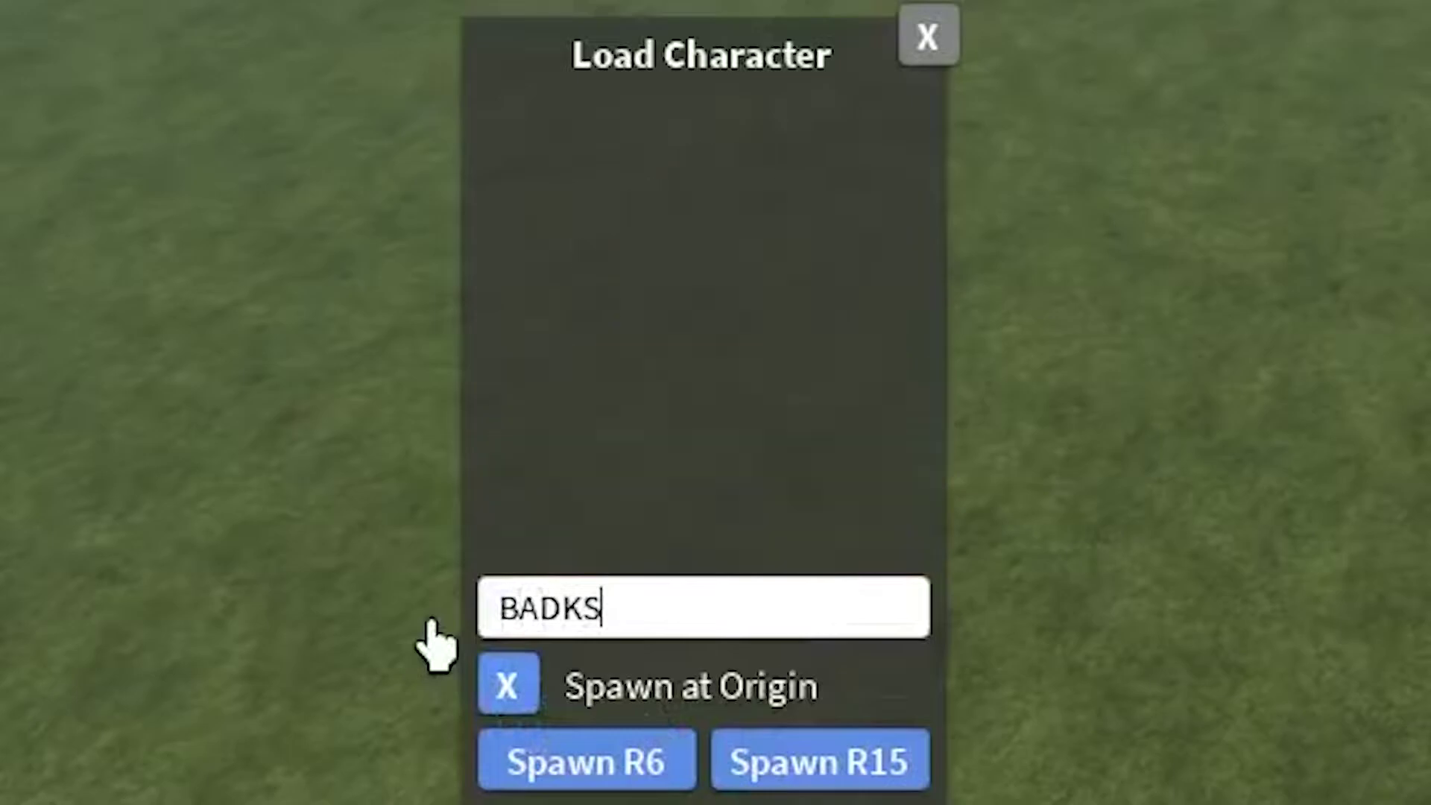
key(BackSpace)
key(BackSpace)
text(SKYHOPP)
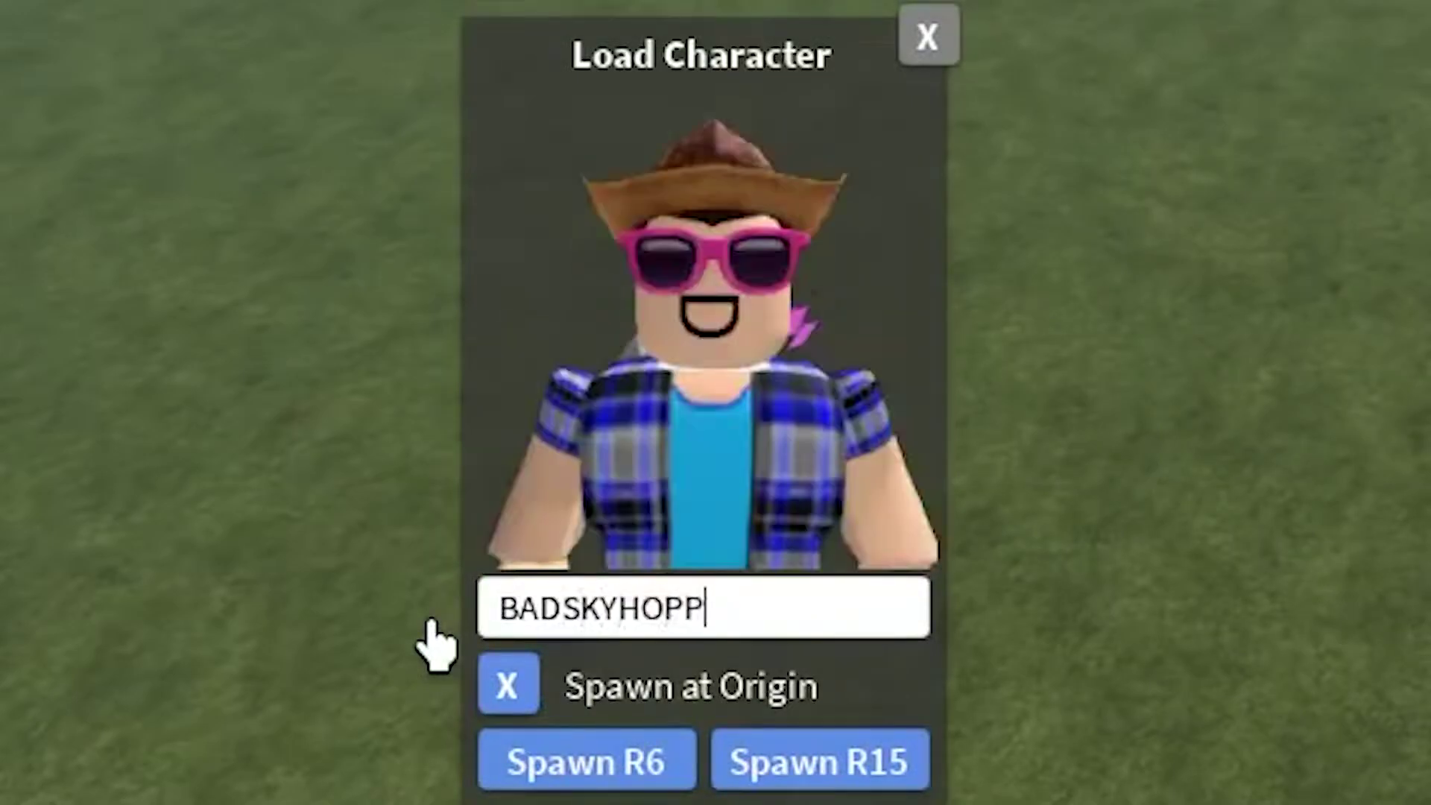
click(577, 772)
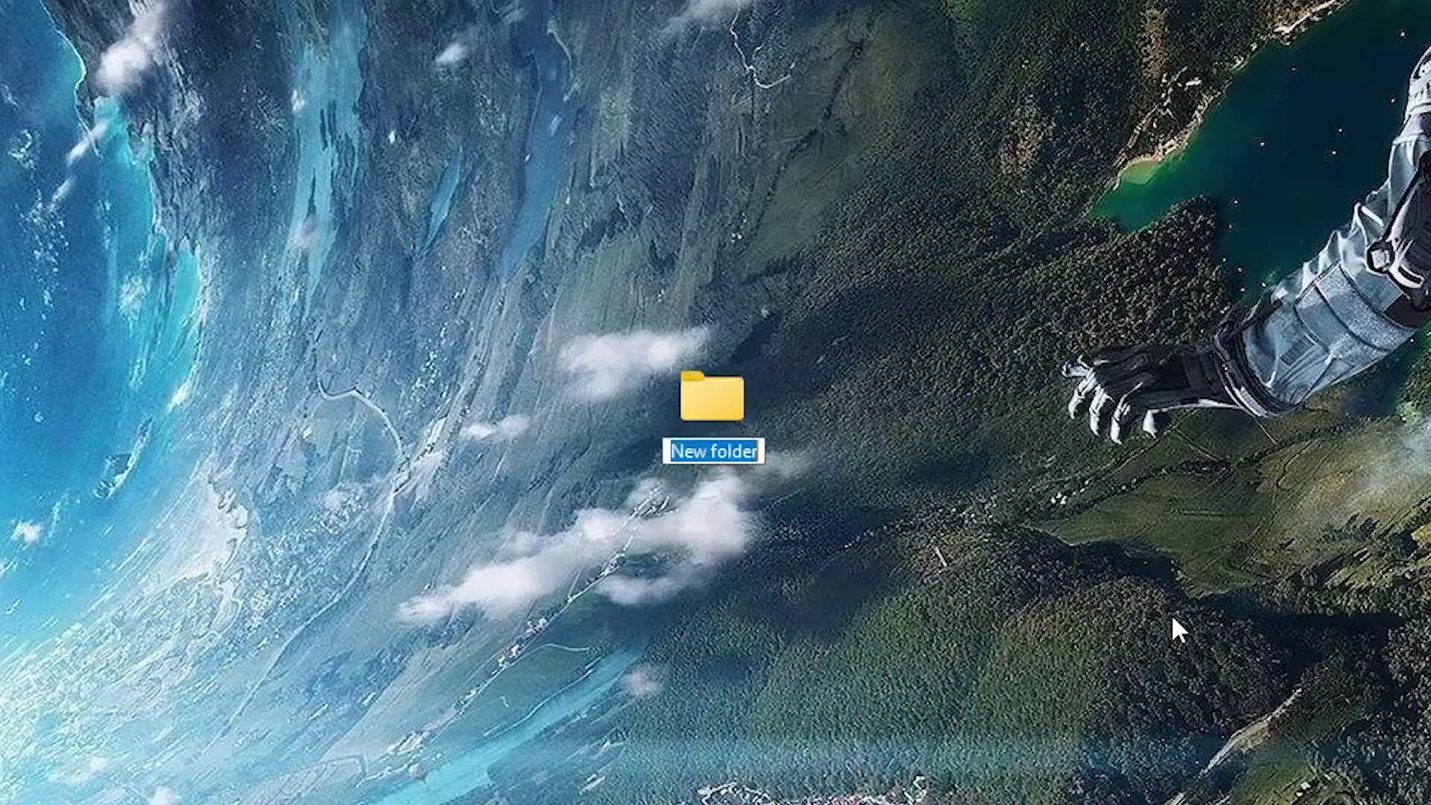
Name the desktop folder GFX TUTORIAL and create a HEAD subfolder inside it.
text(GFX TUTORIAL)
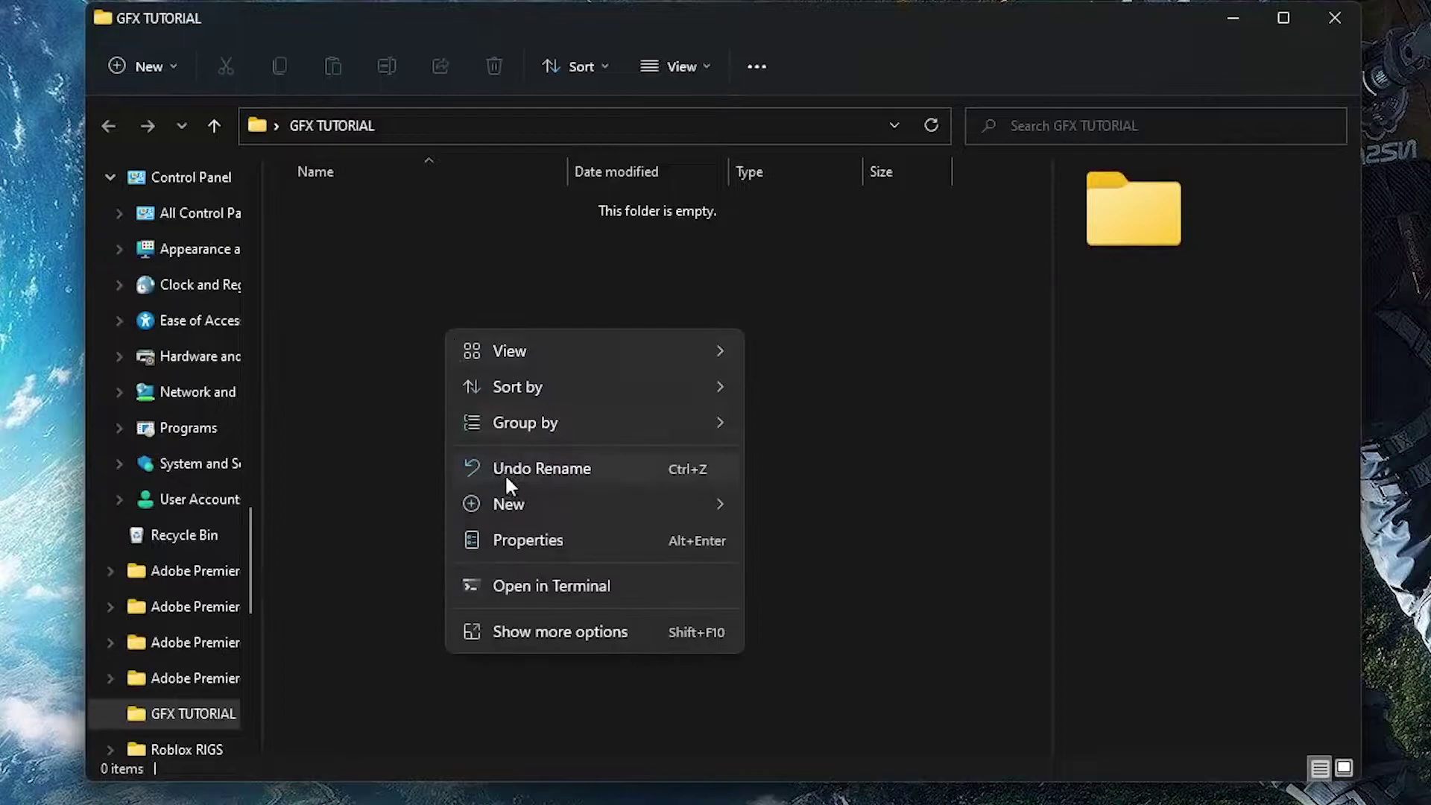
mouse_move(562, 494)
click(830, 65)
text(HEAD)
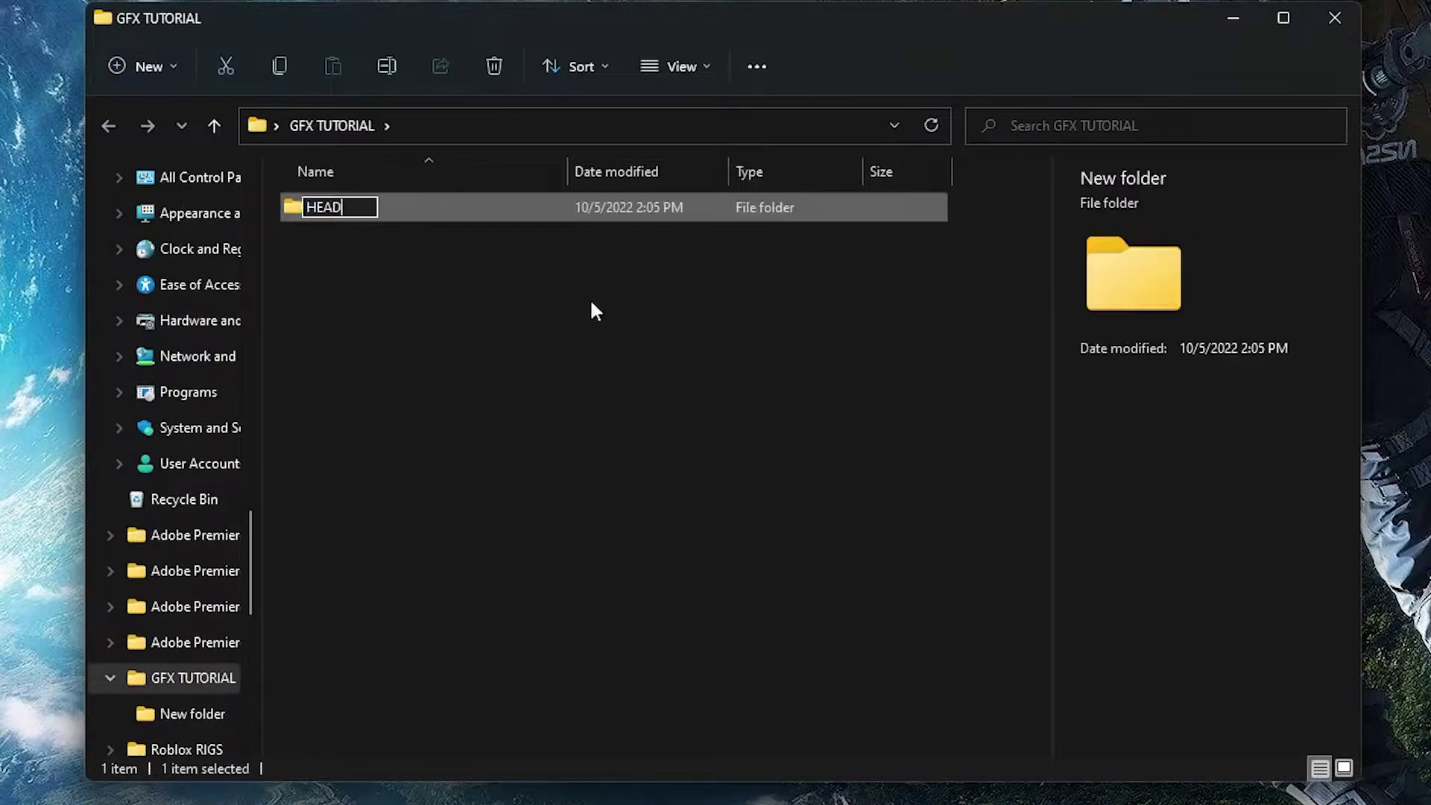
click(507, 370)
Add BODY and BACKPACK subfolders to GFX TUTORIAL.
right_click(507, 370)
mouse_move(593, 543)
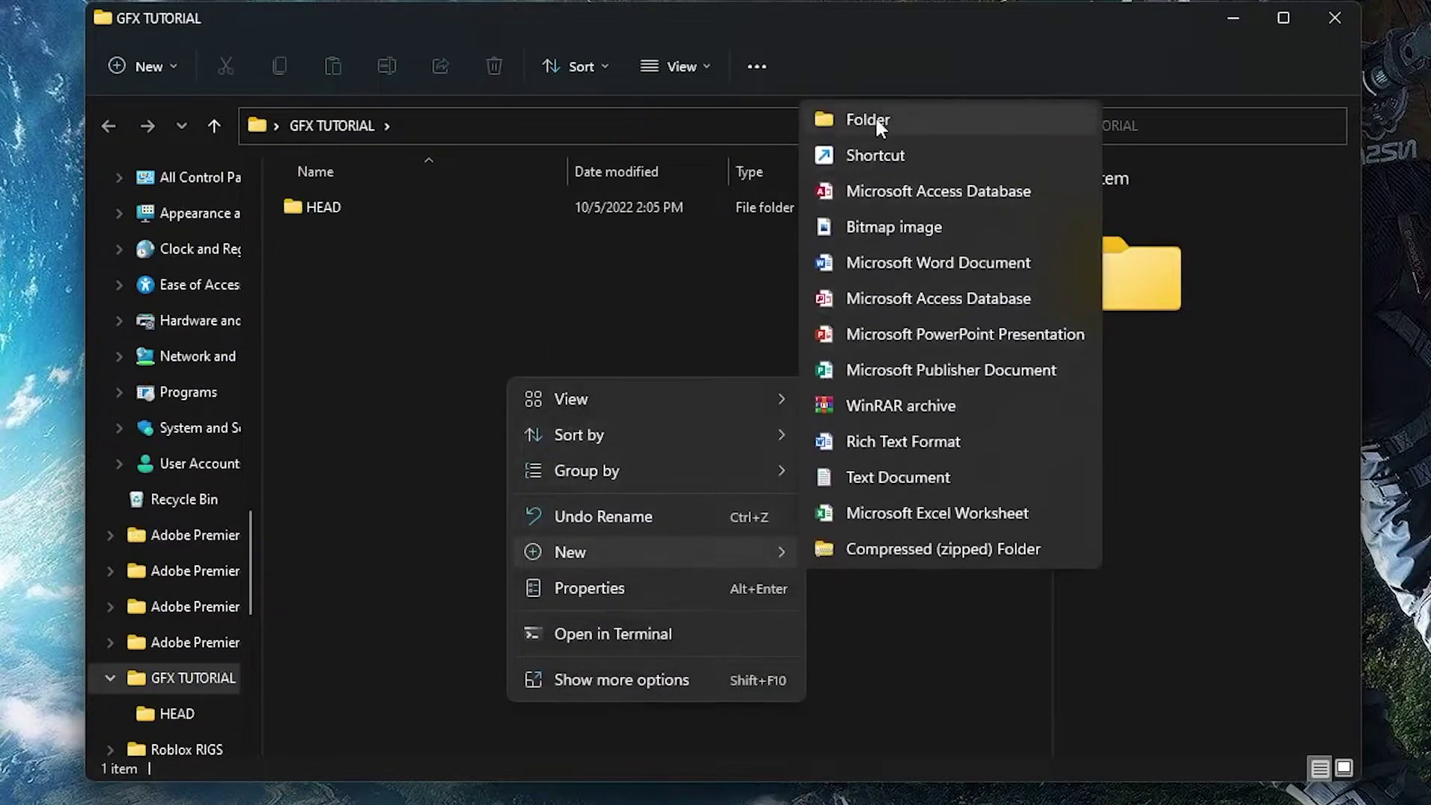
click(876, 114)
text(BODY)
click(694, 374)
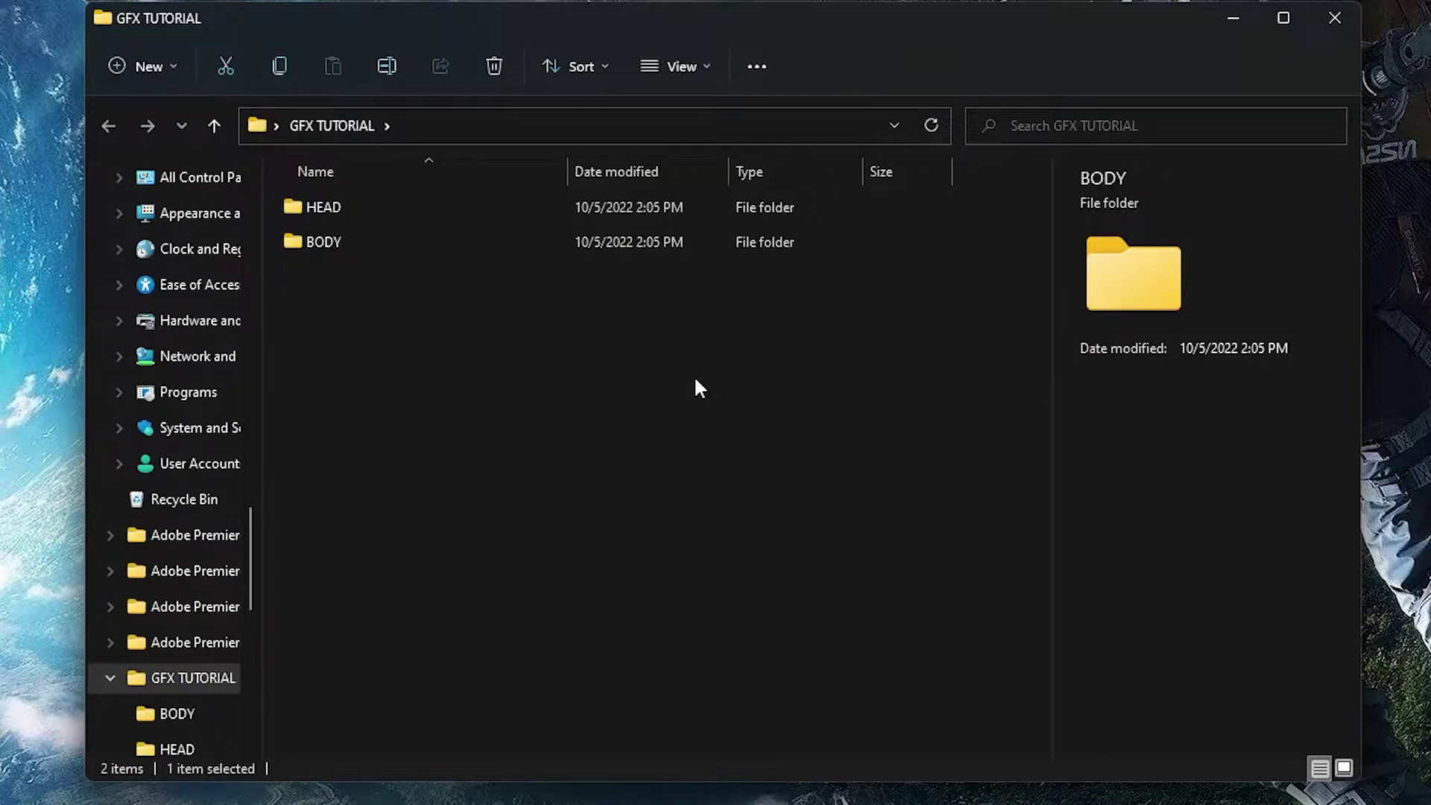
right_click(695, 374)
mouse_move(793, 560)
click(1075, 117)
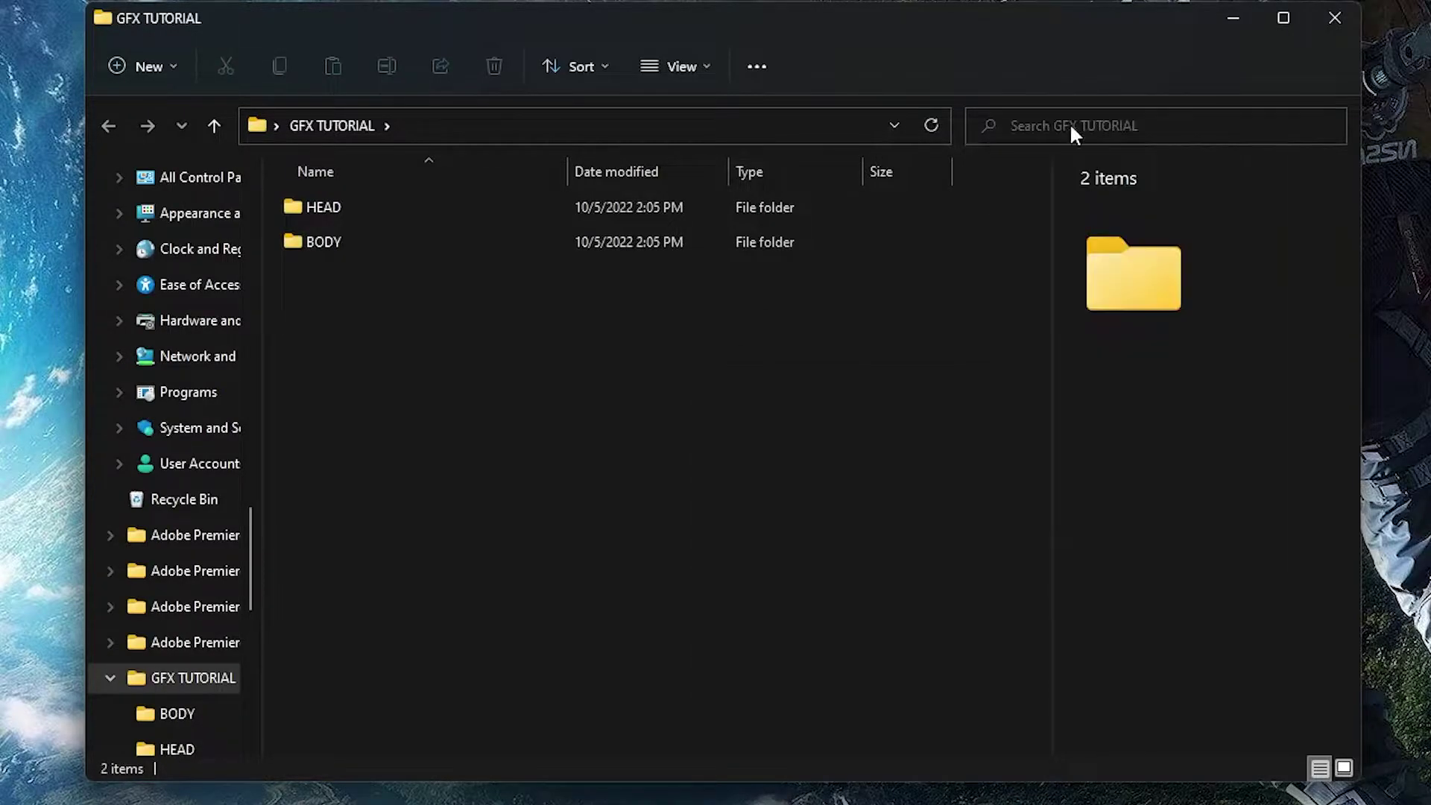
text(BACKPACK)
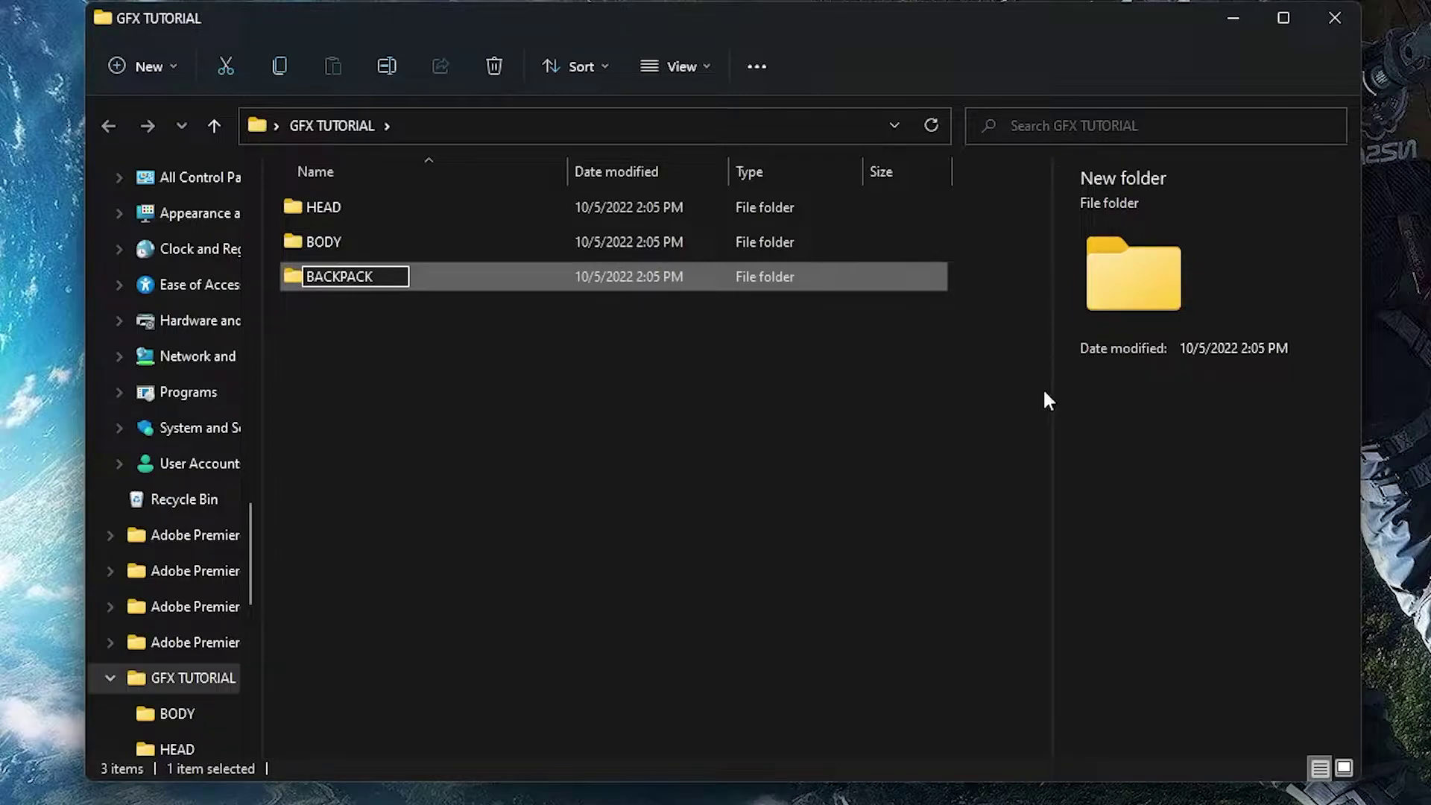
click(896, 483)
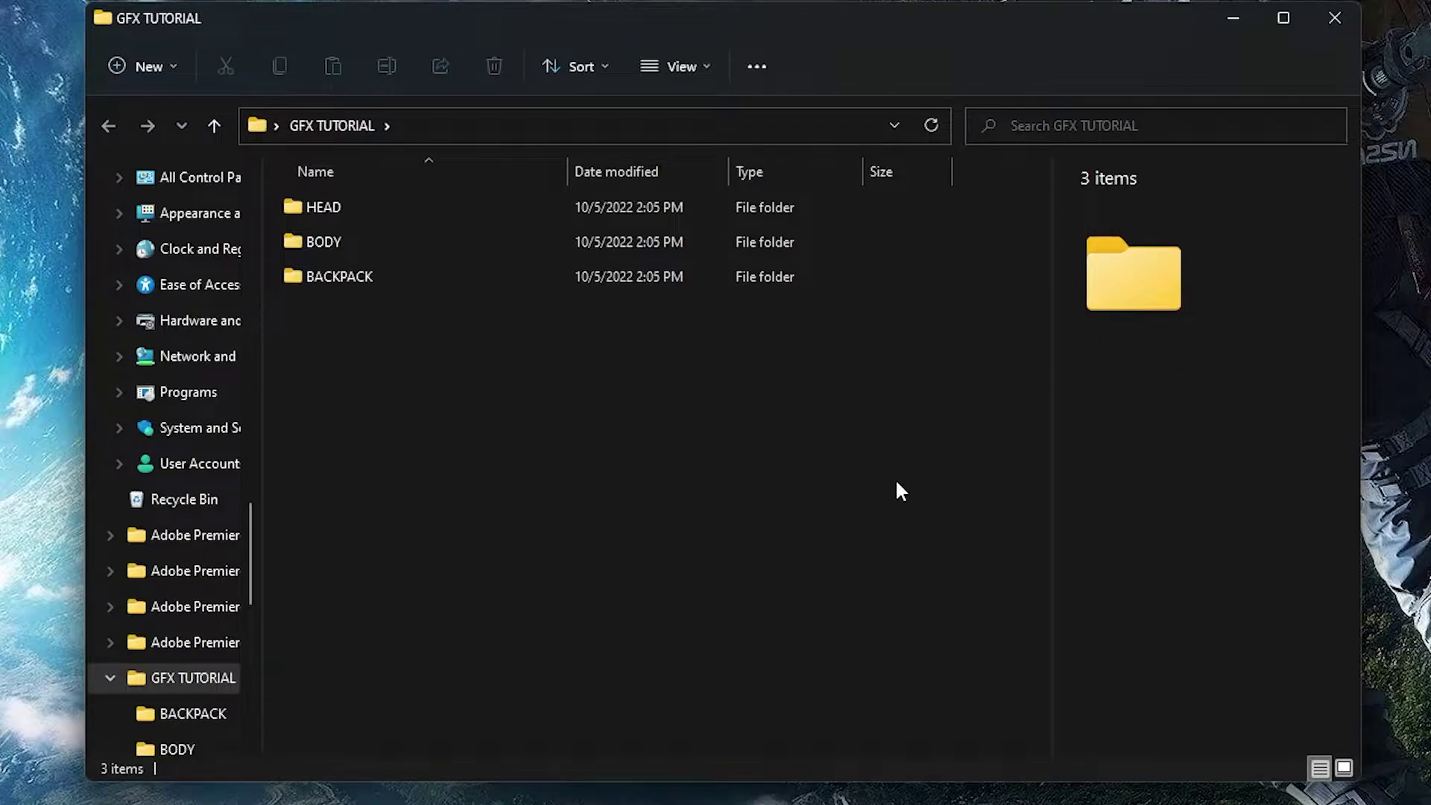
Add a fourth subfolder named PROP.
right_click(637, 469)
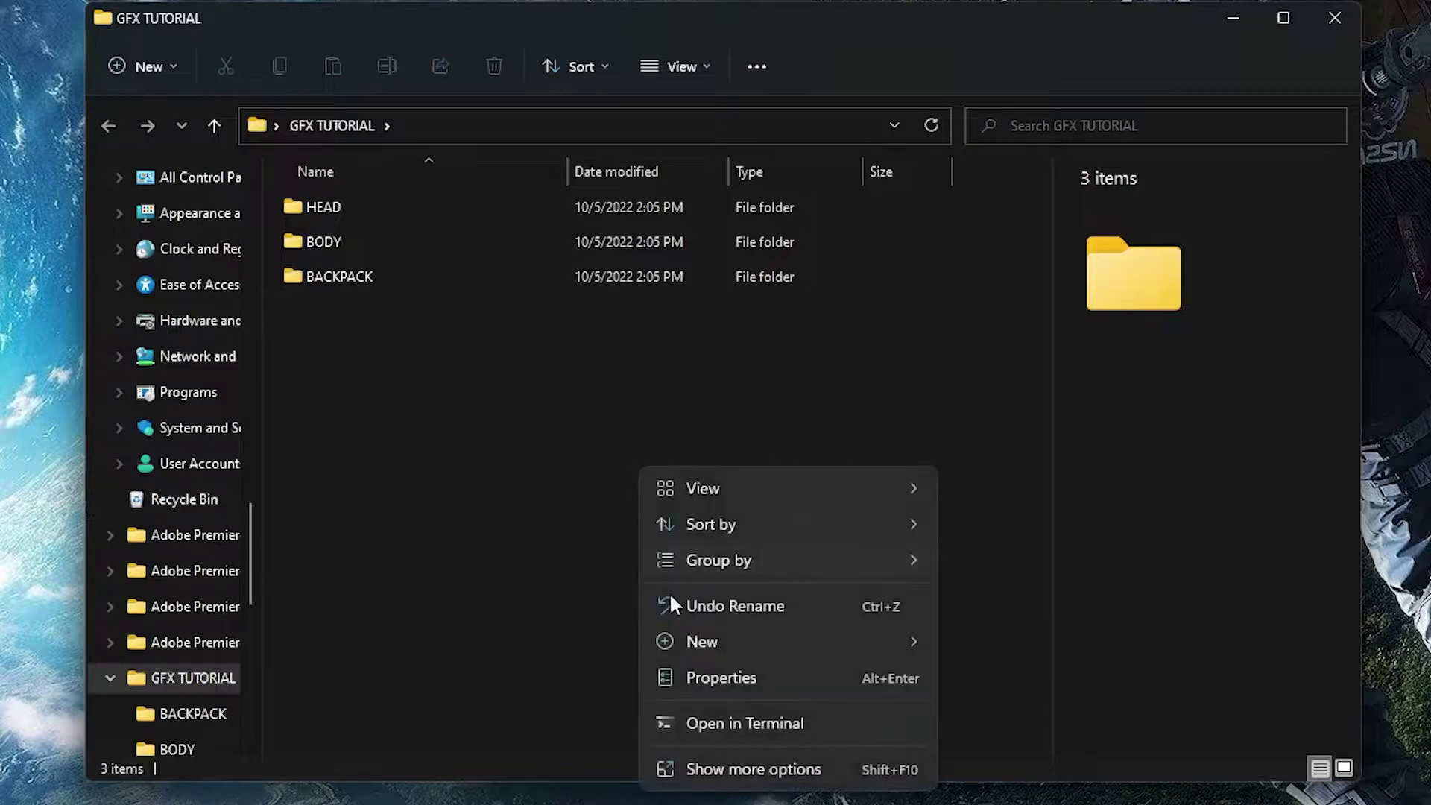
mouse_move(681, 641)
click(982, 201)
text(PROP)
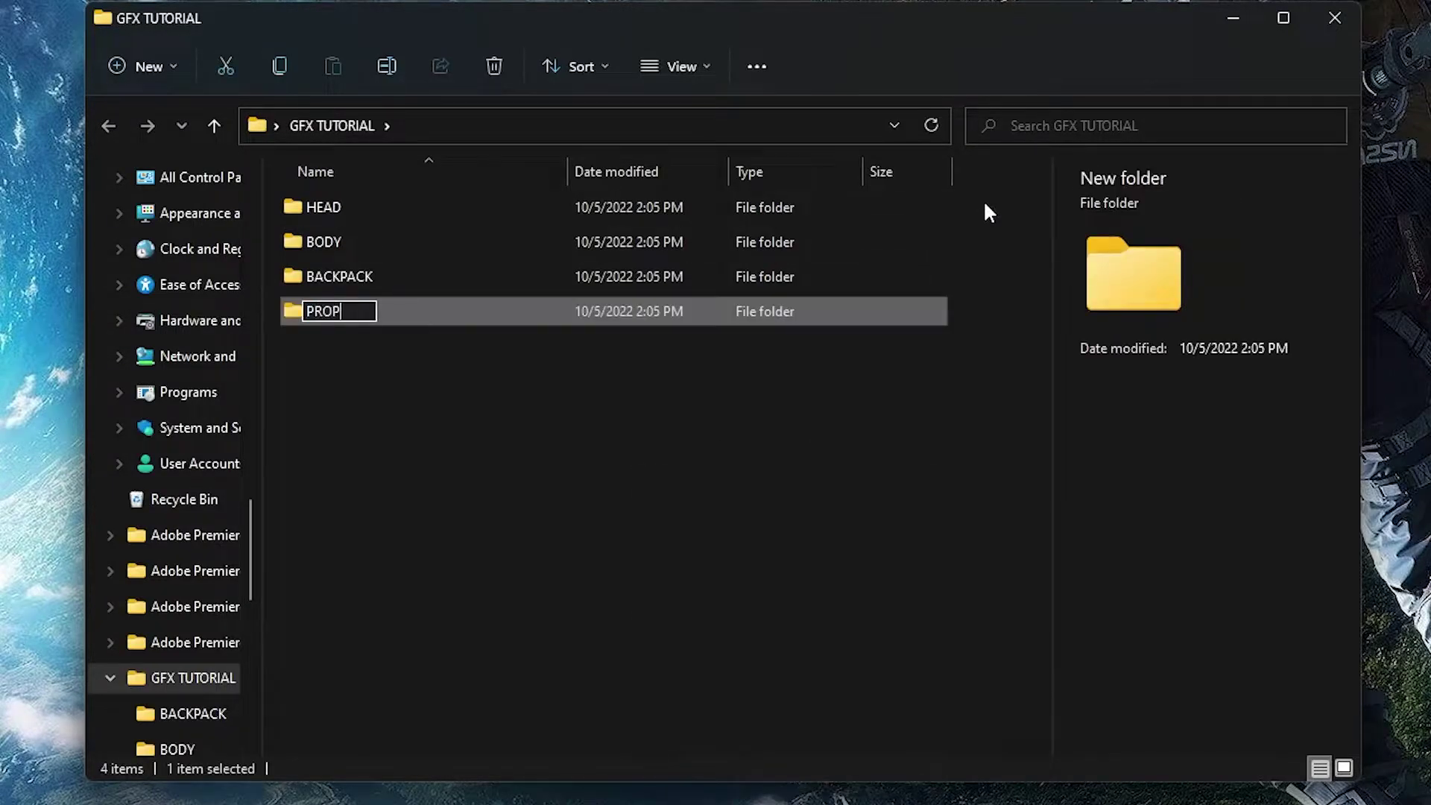
click(758, 520)
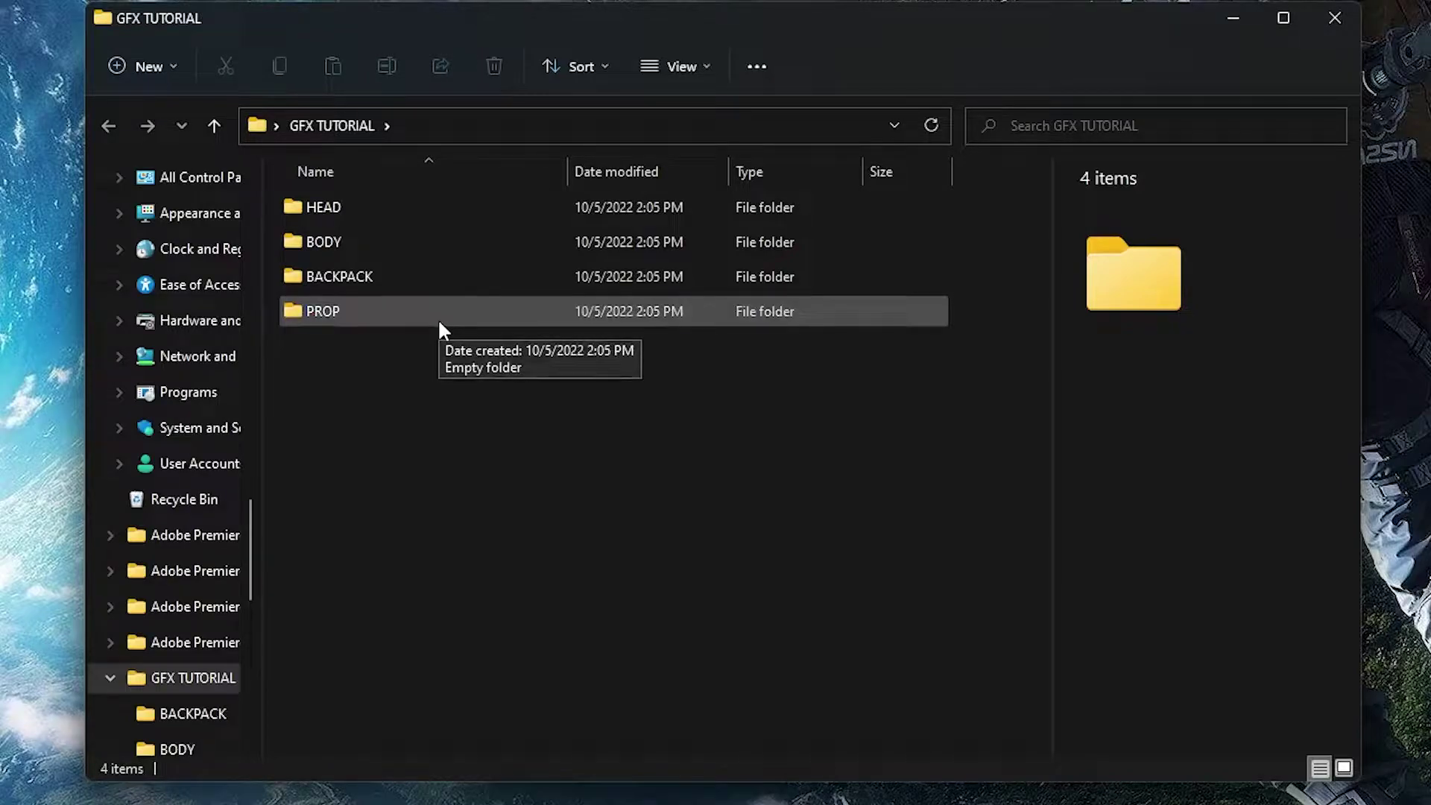
click(439, 323)
click(436, 382)
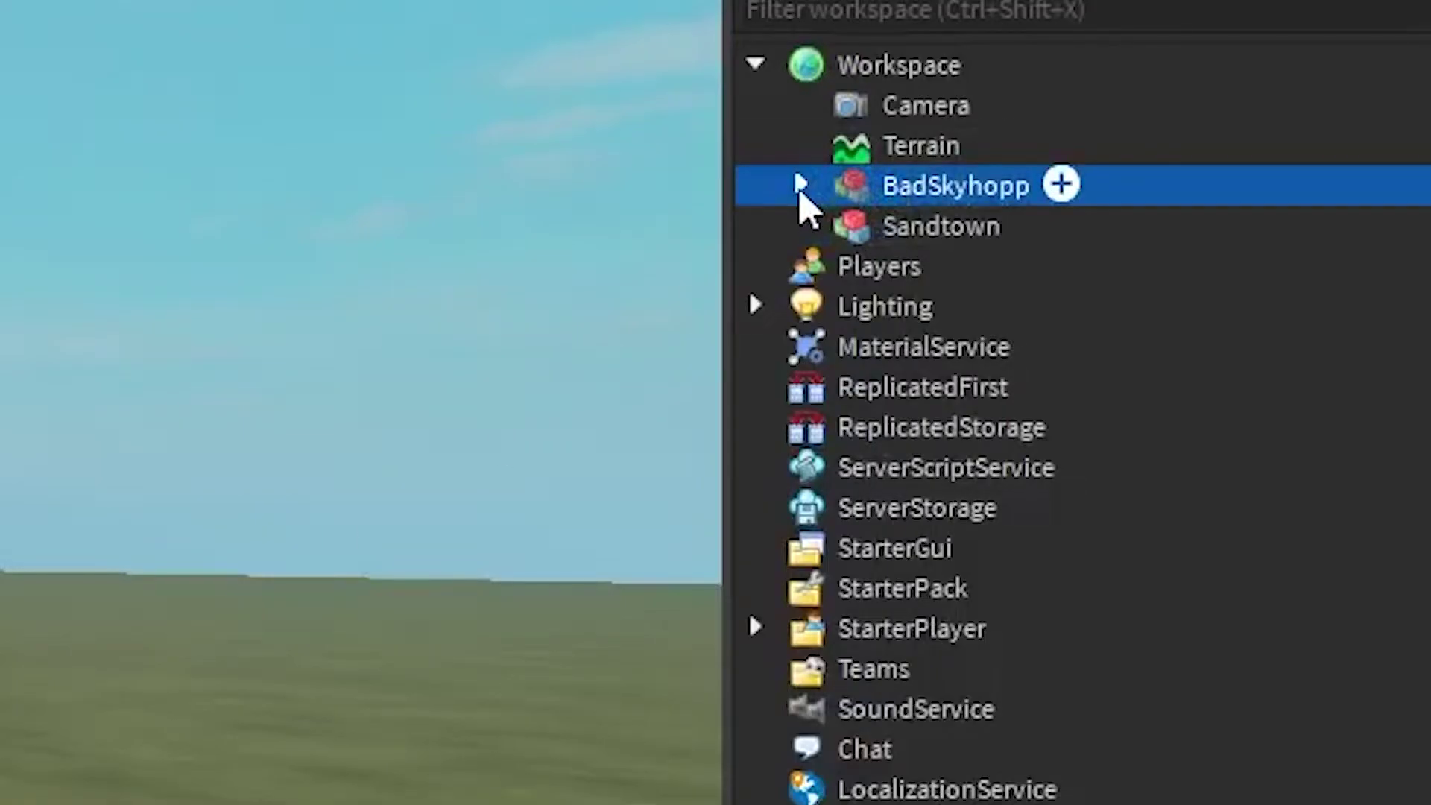
Select the avatar's BrownCharmerHair, Mellow Cowboy hat, PinkSunglasses and Head parts.
click(799, 186)
click(936, 364)
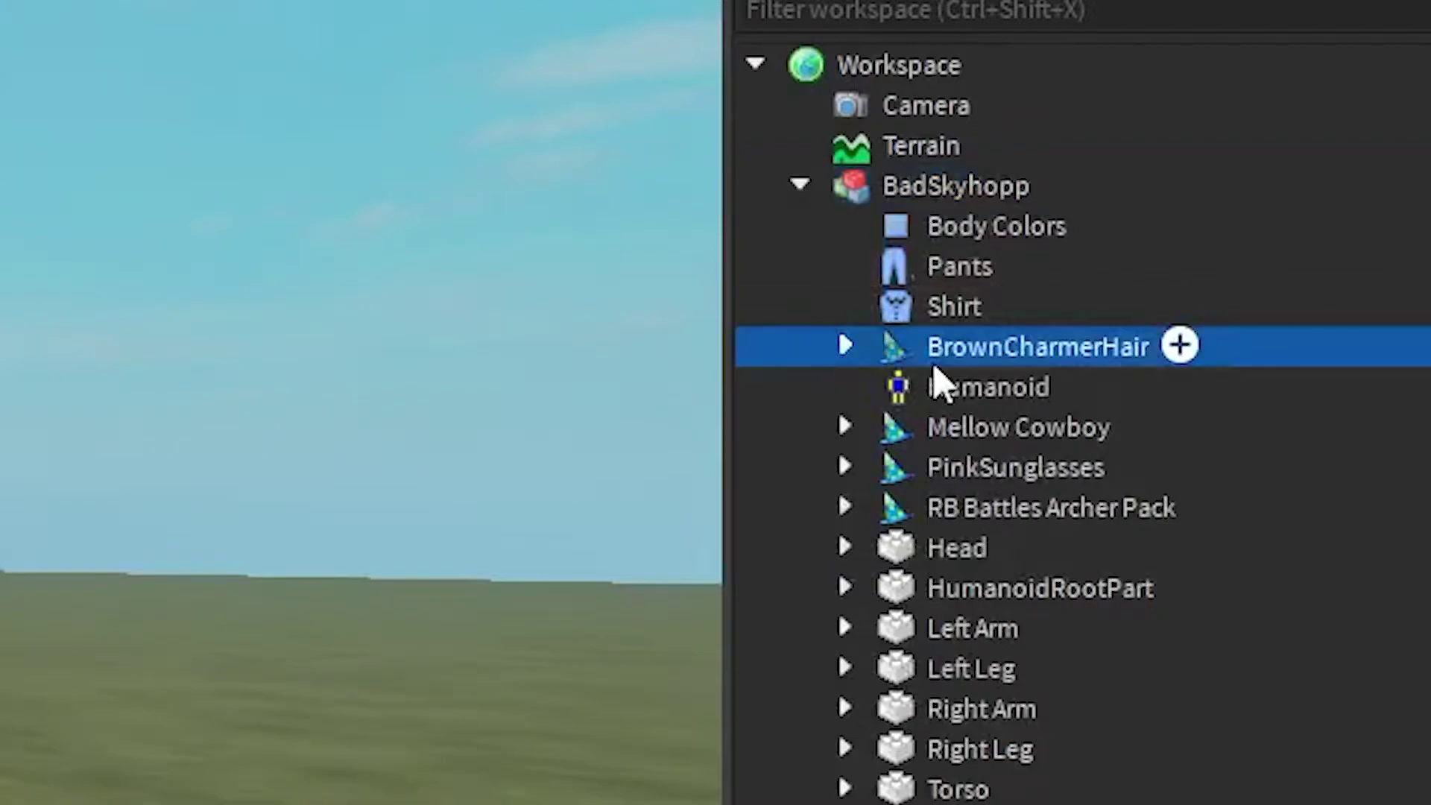
ctrl+click(943, 438)
ctrl+click(945, 477)
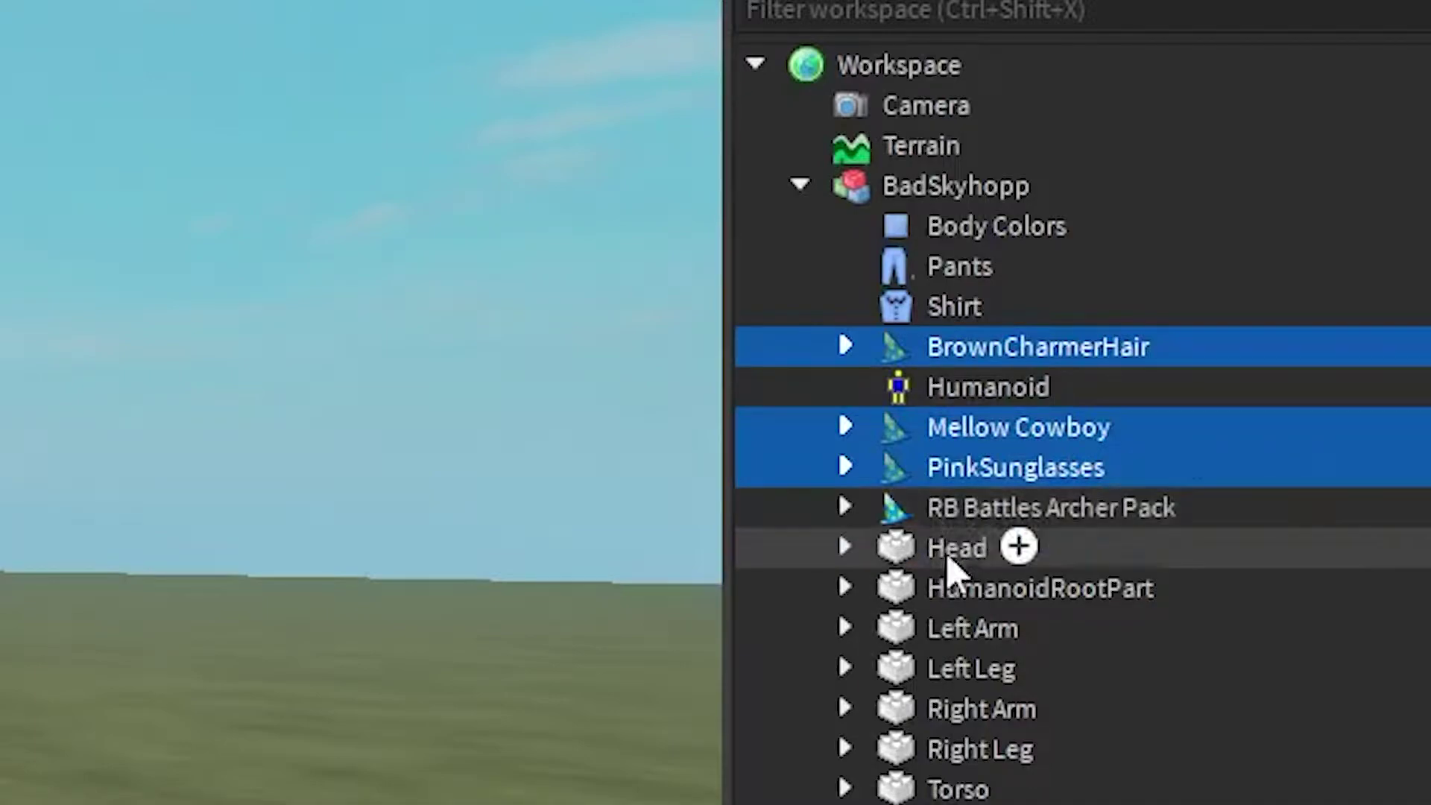
ctrl+click(940, 574)
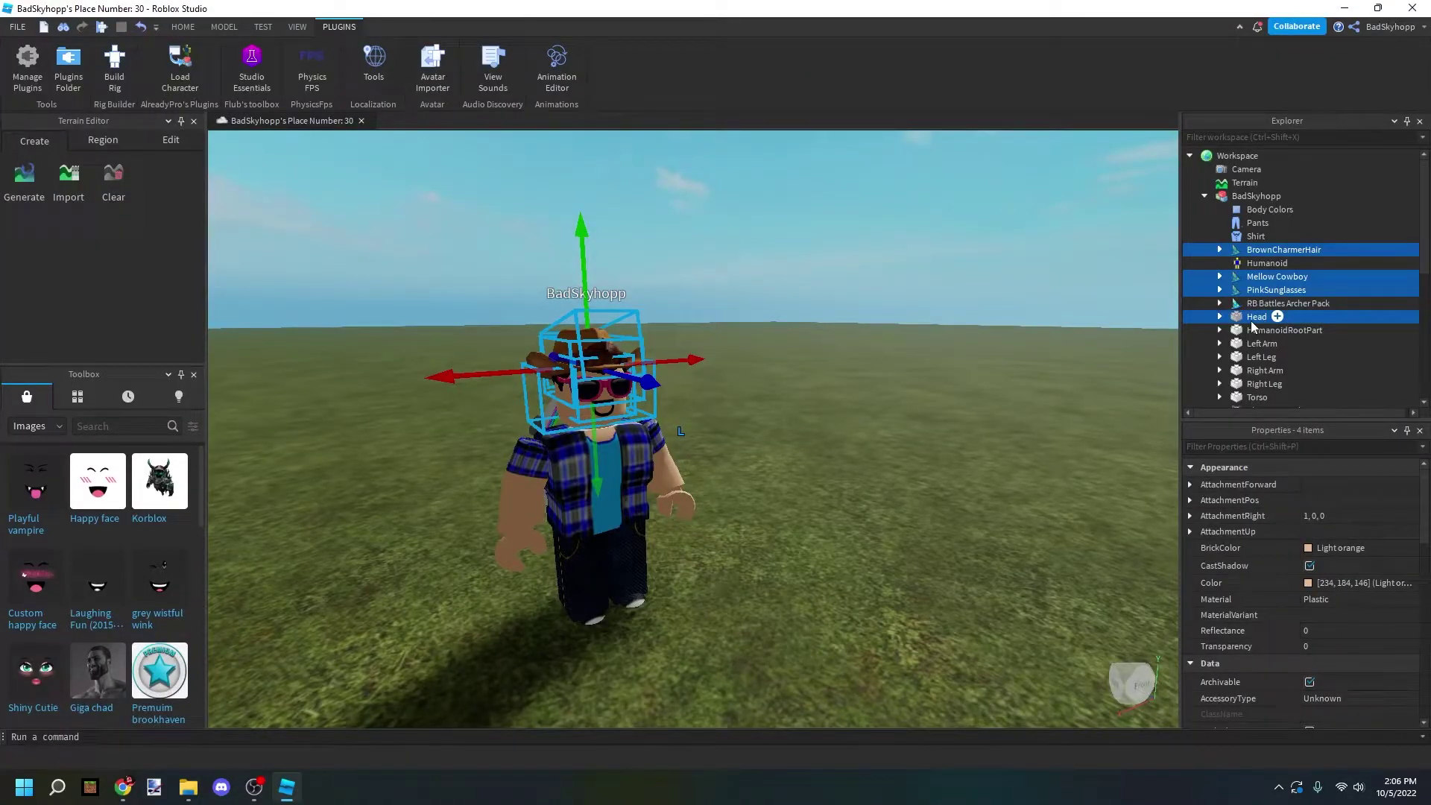
Export the selection as HEAD into Desktop > GFX TUTORIAL > HEAD.
right_click(1247, 277)
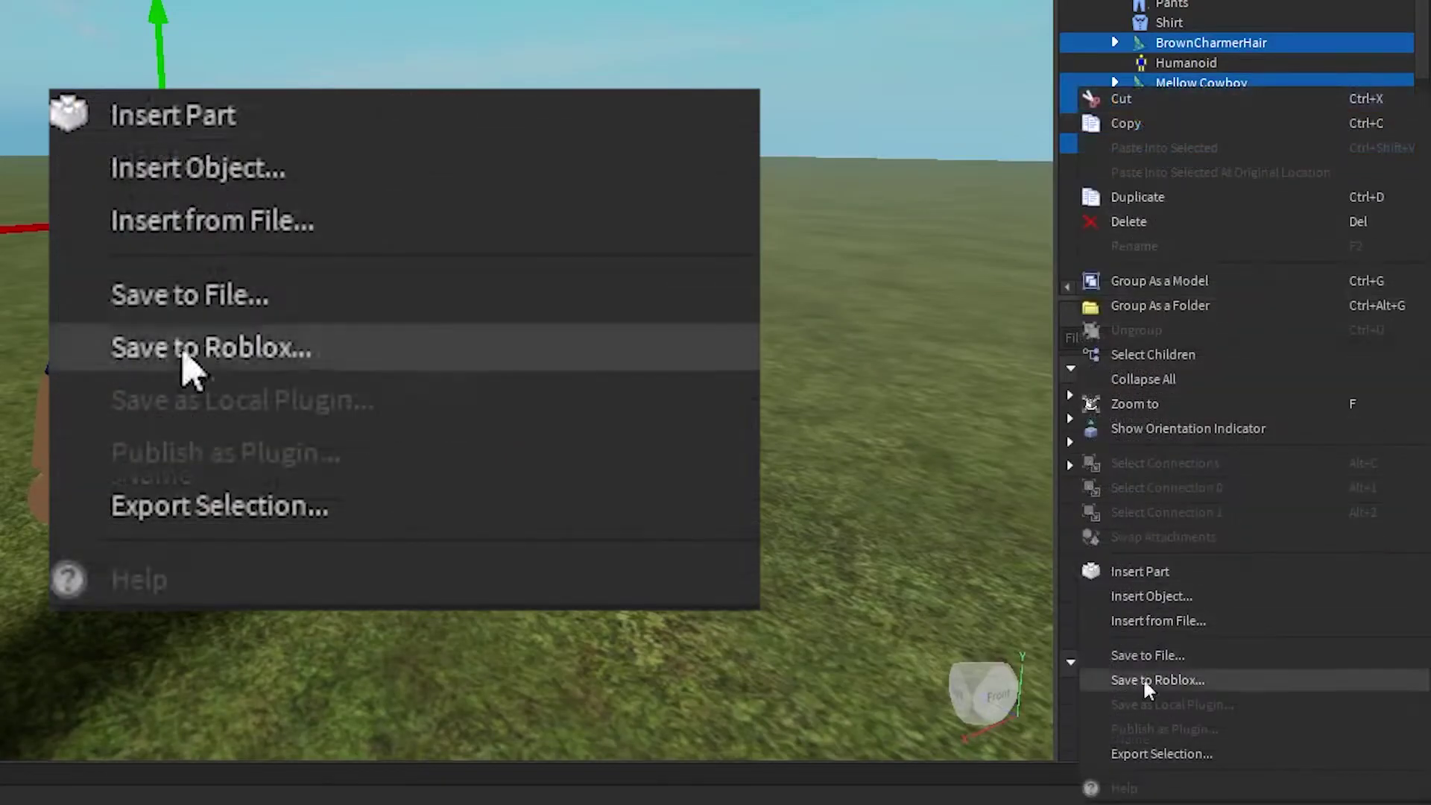
click(1151, 755)
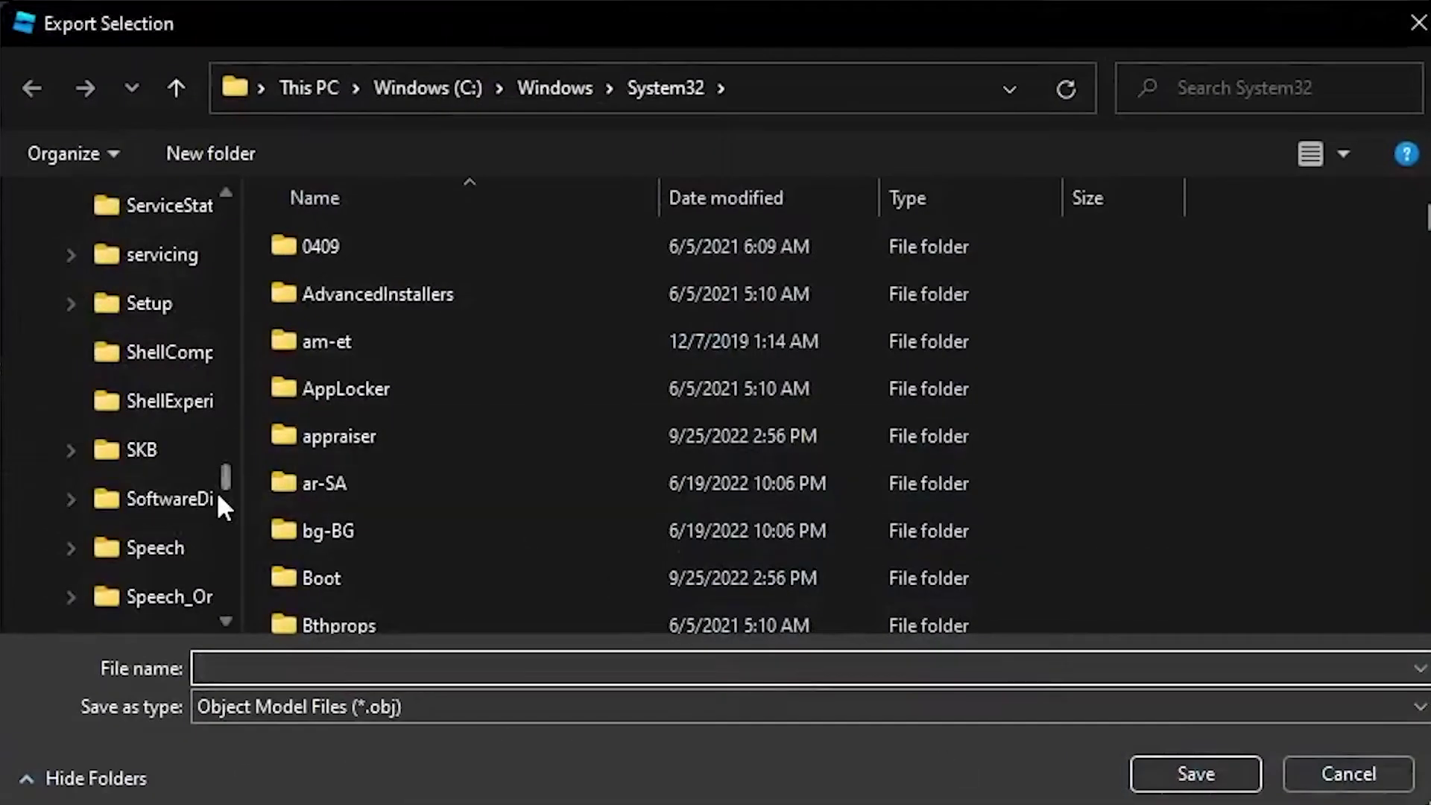
drag(216, 490, 213, 212)
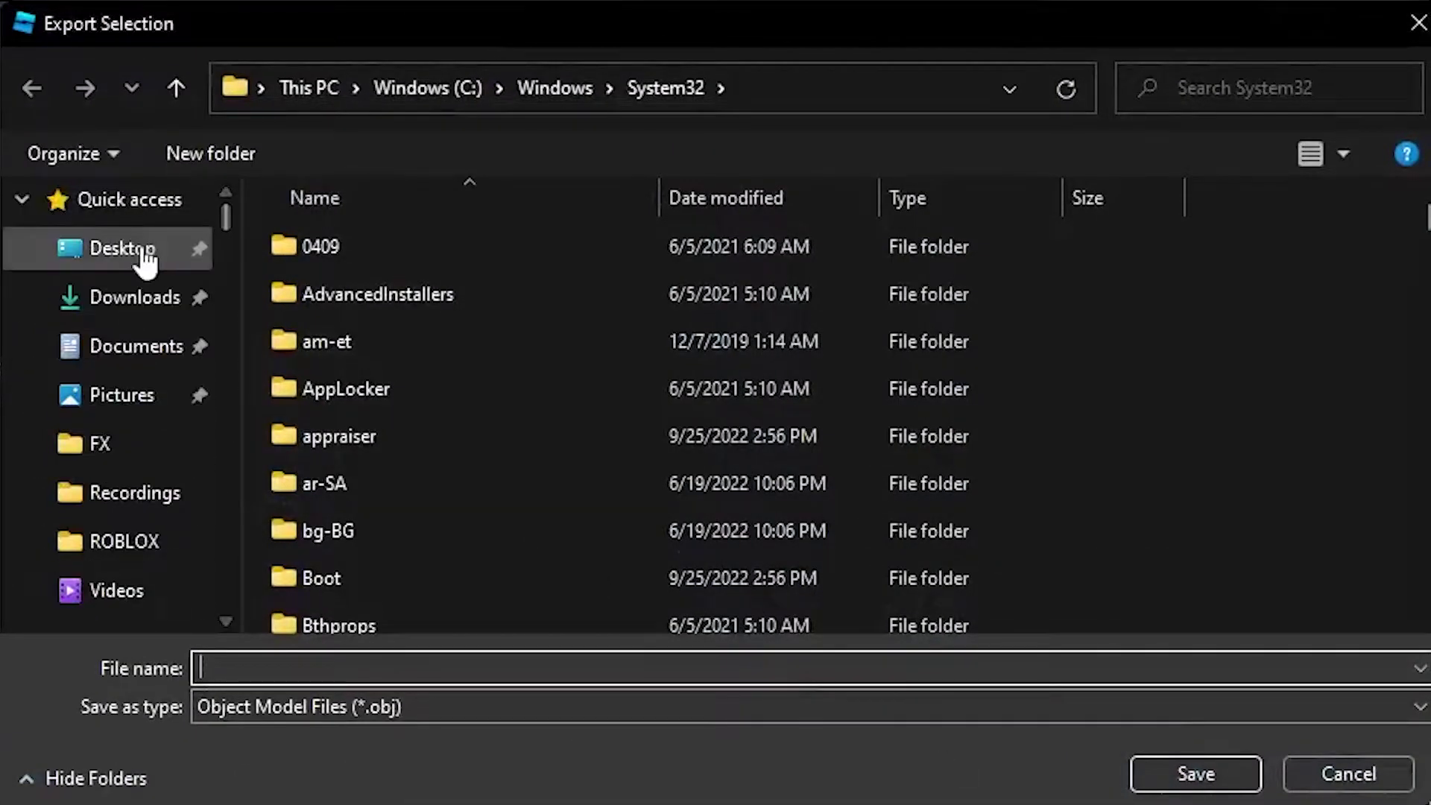
click(97, 247)
double_click(353, 426)
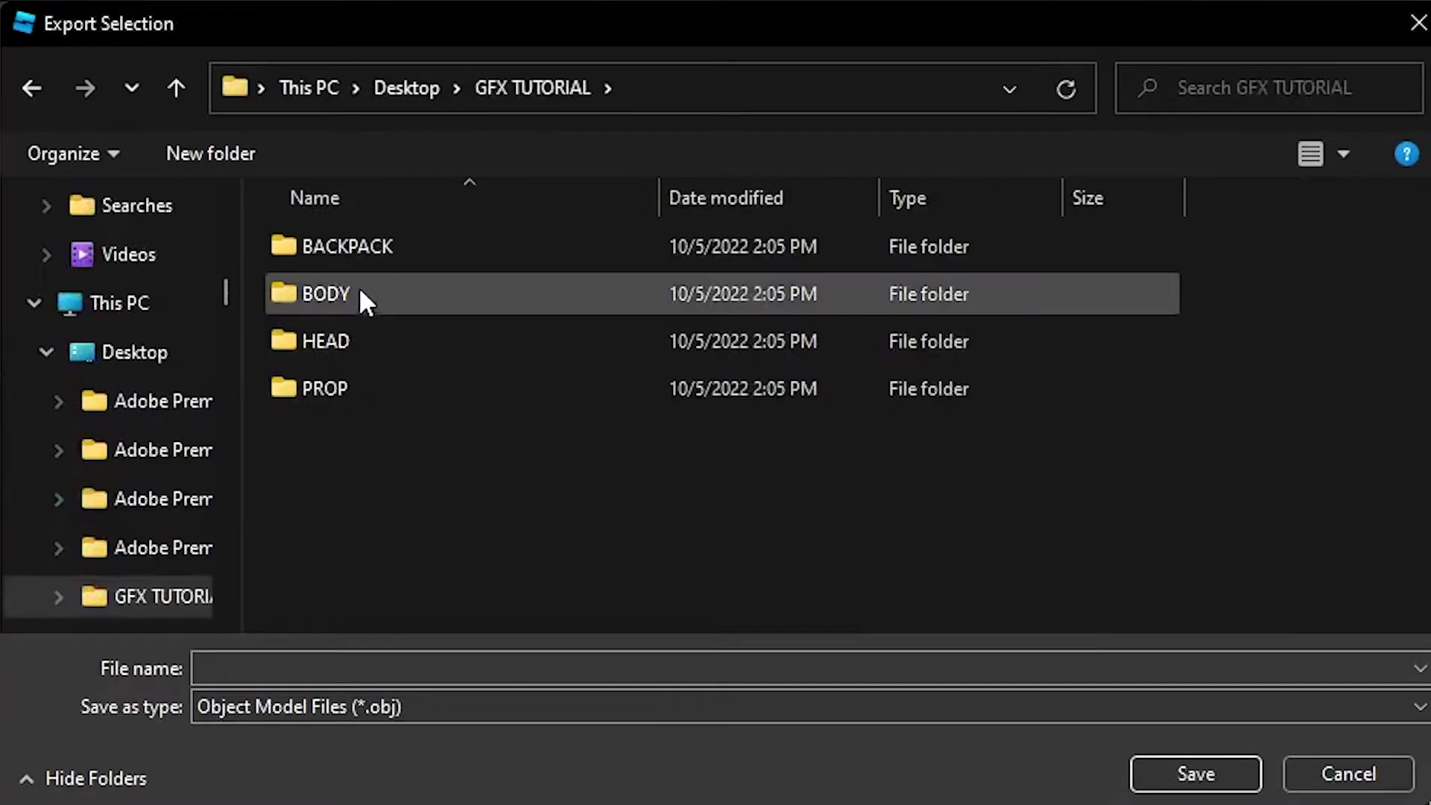
double_click(345, 332)
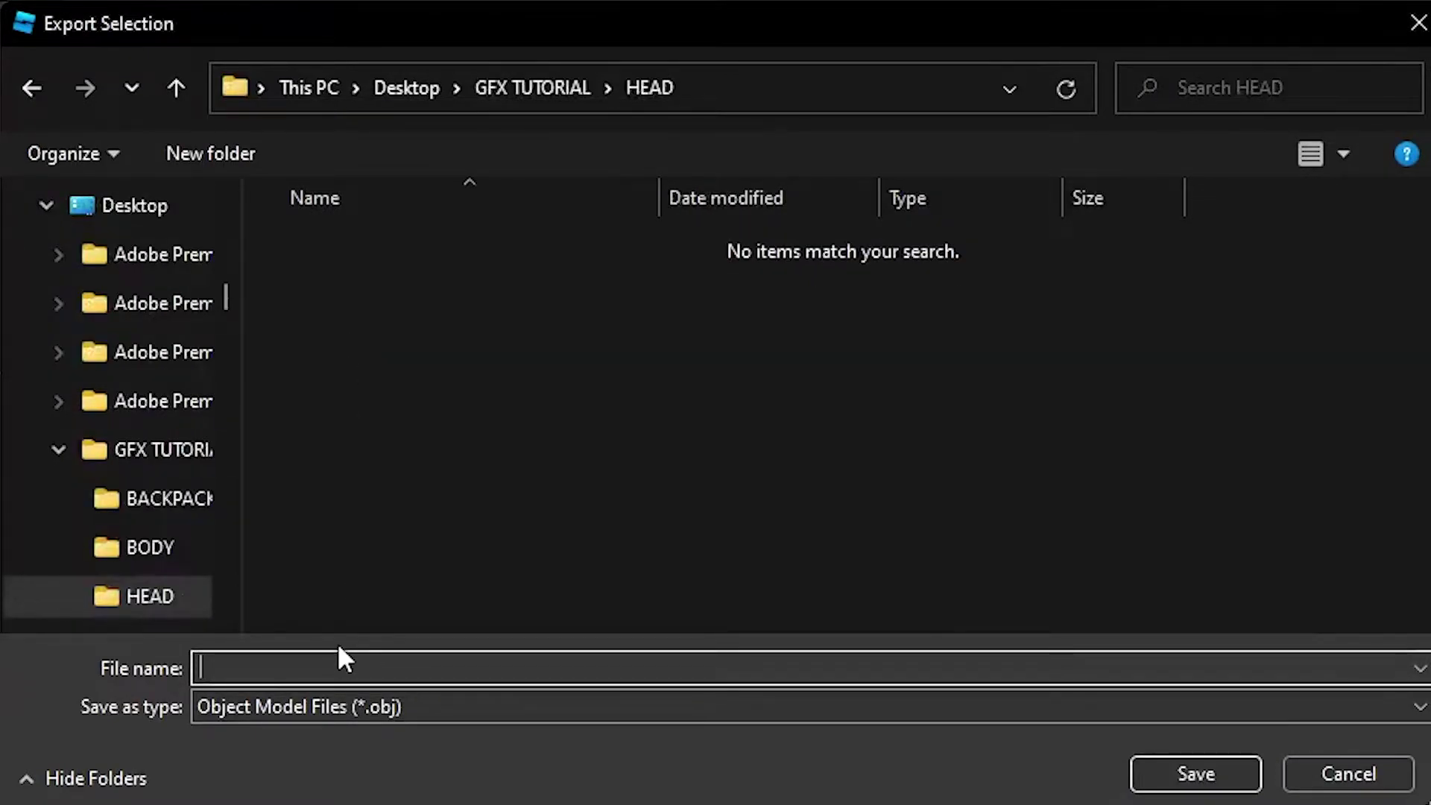
text(HEAD)
key(Return)
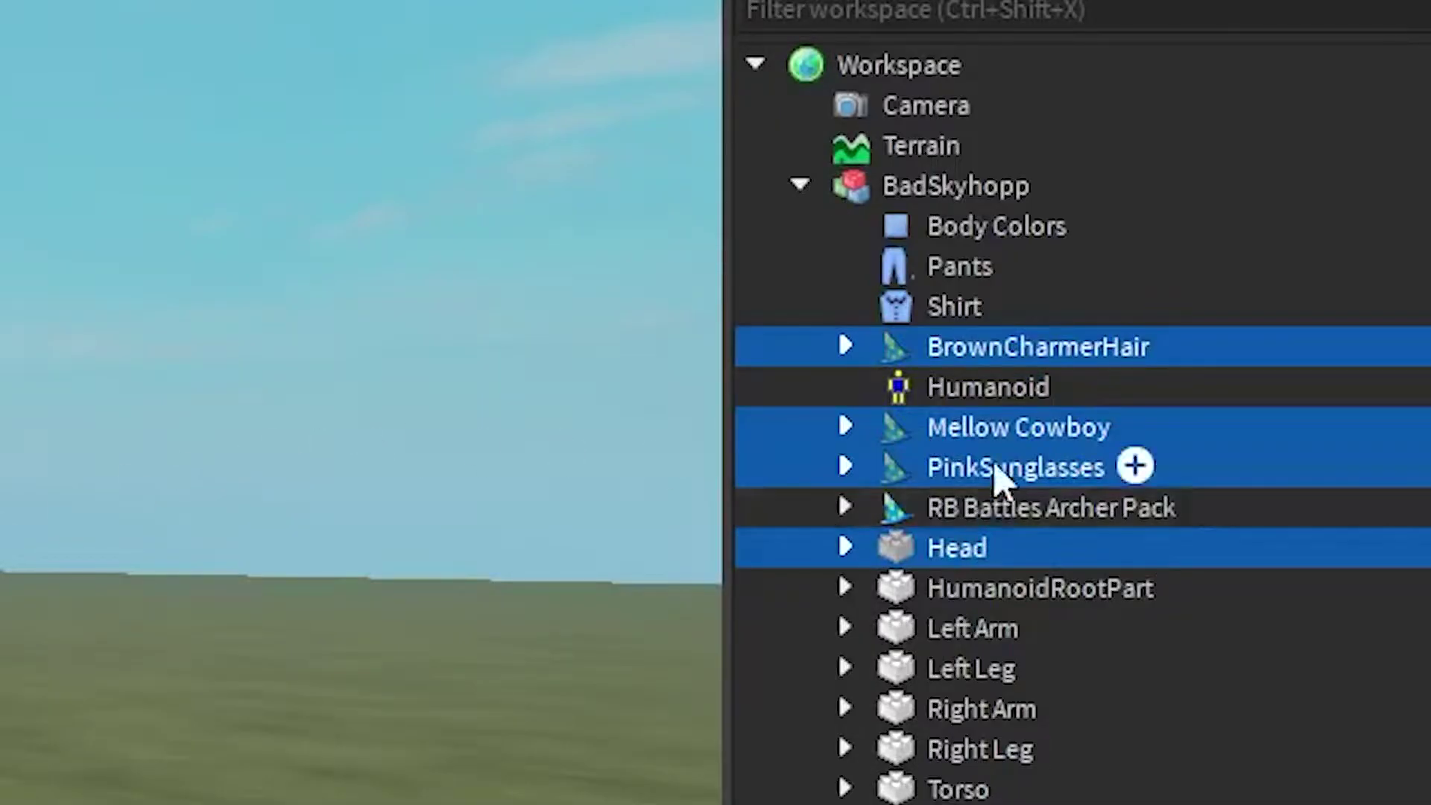
Delete the PinkSunglasses, Mellow Cowboy and BrownCharmerHair accessories from the avatar.
click(997, 466)
ctrl+click(1014, 427)
ctrl+click(1026, 363)
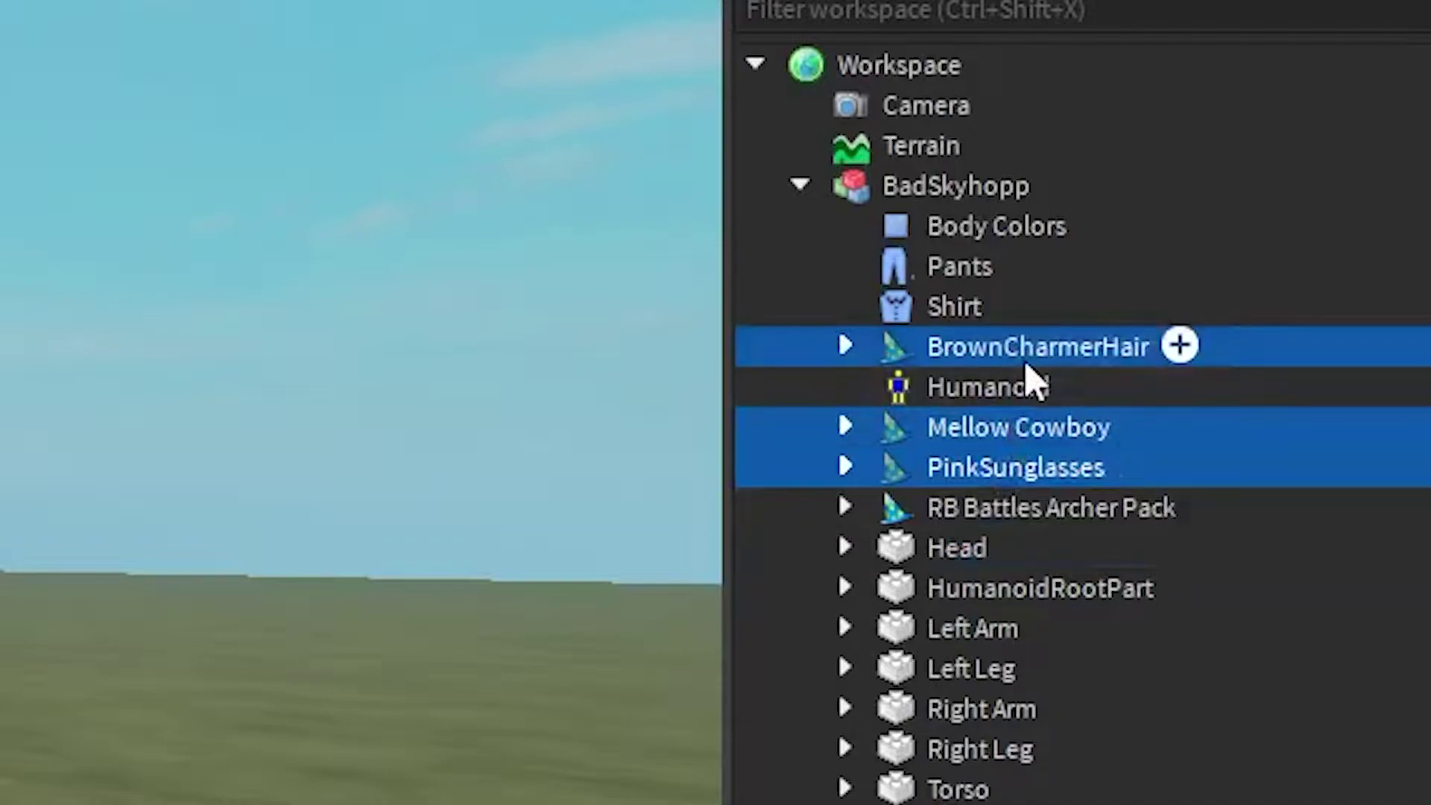
key(Delete)
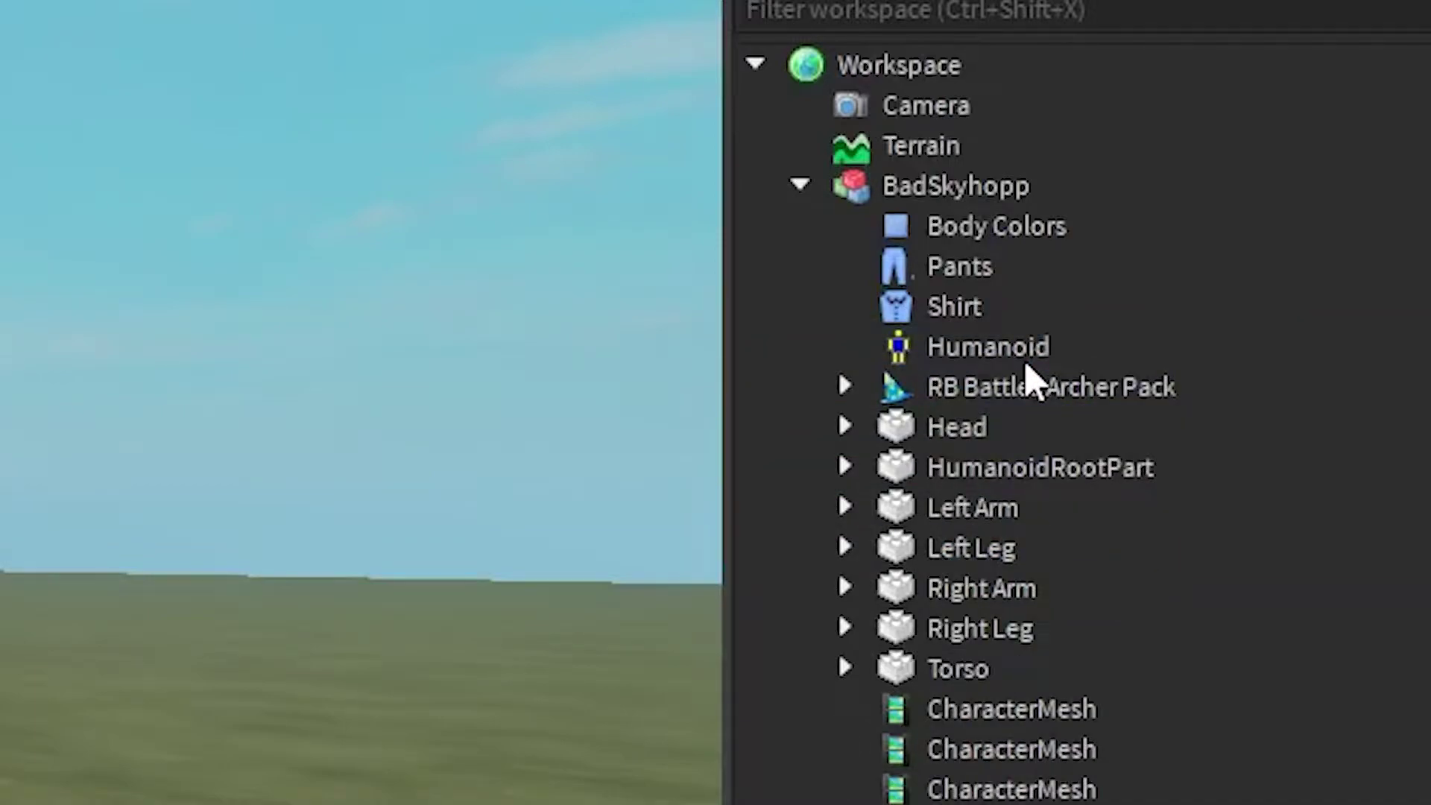
key(ctrl+z)
right_drag(848, 395, 848, 400)
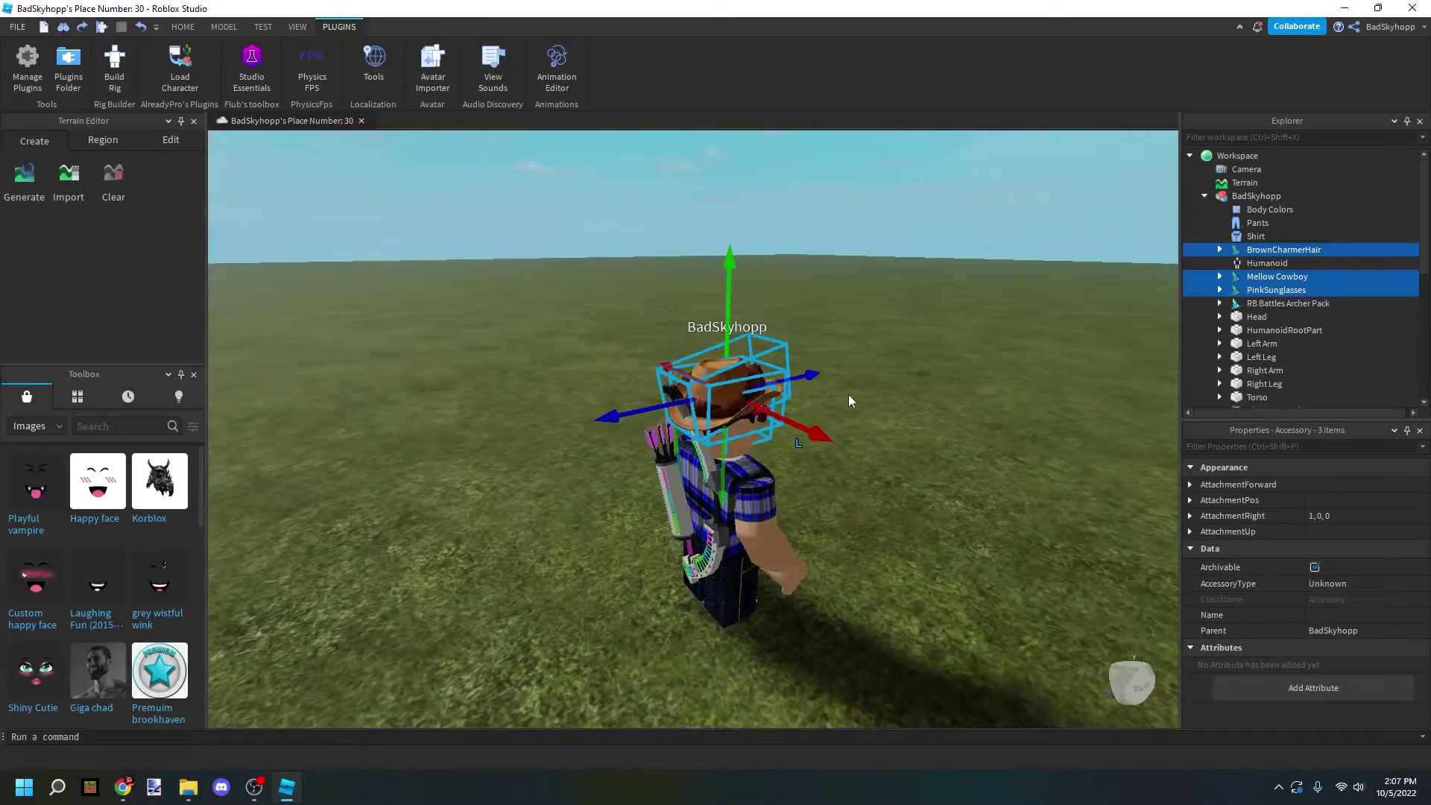
key(Delete)
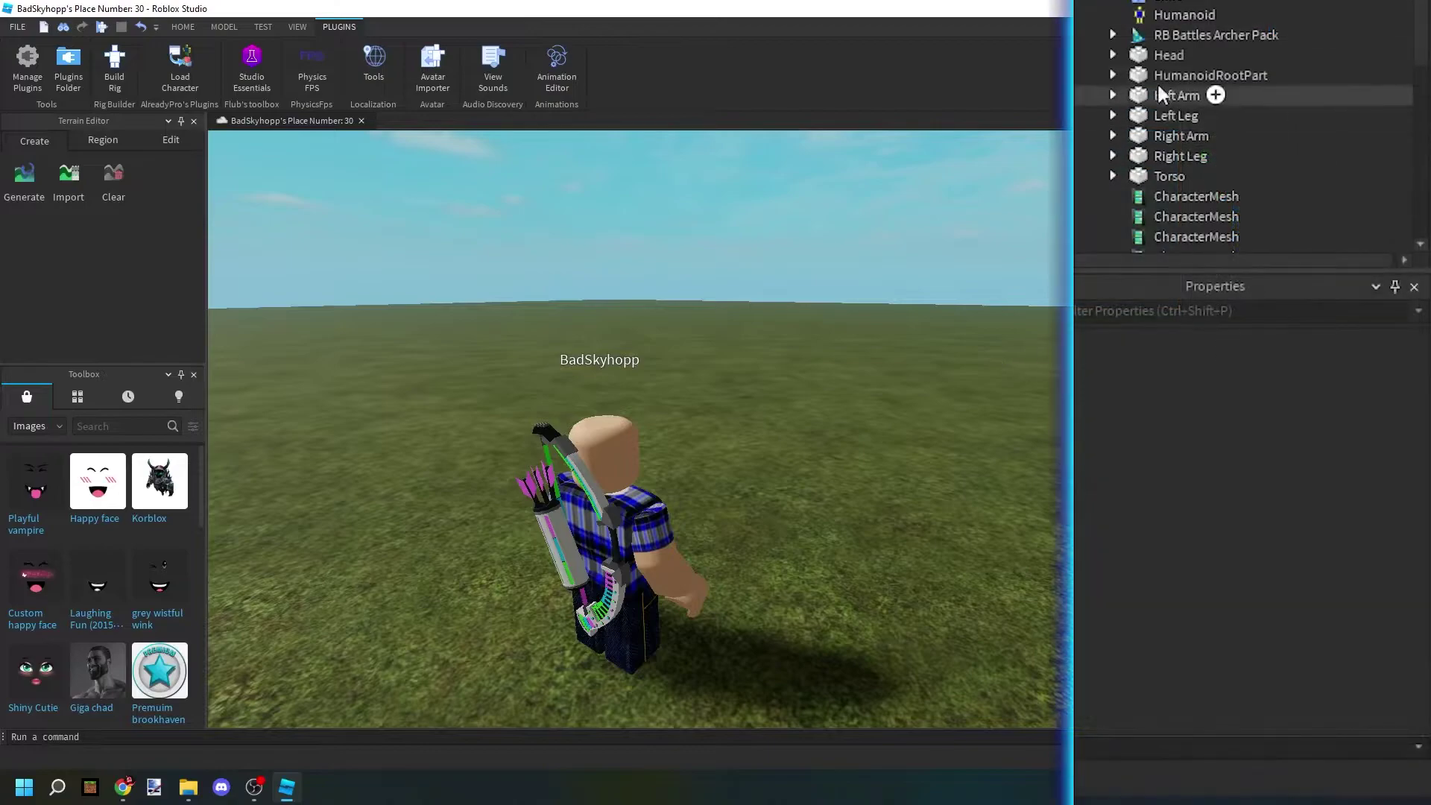
Export the RB Battles Archer Pack as BACKPACK into the BACKPACK folder.
click(1266, 263)
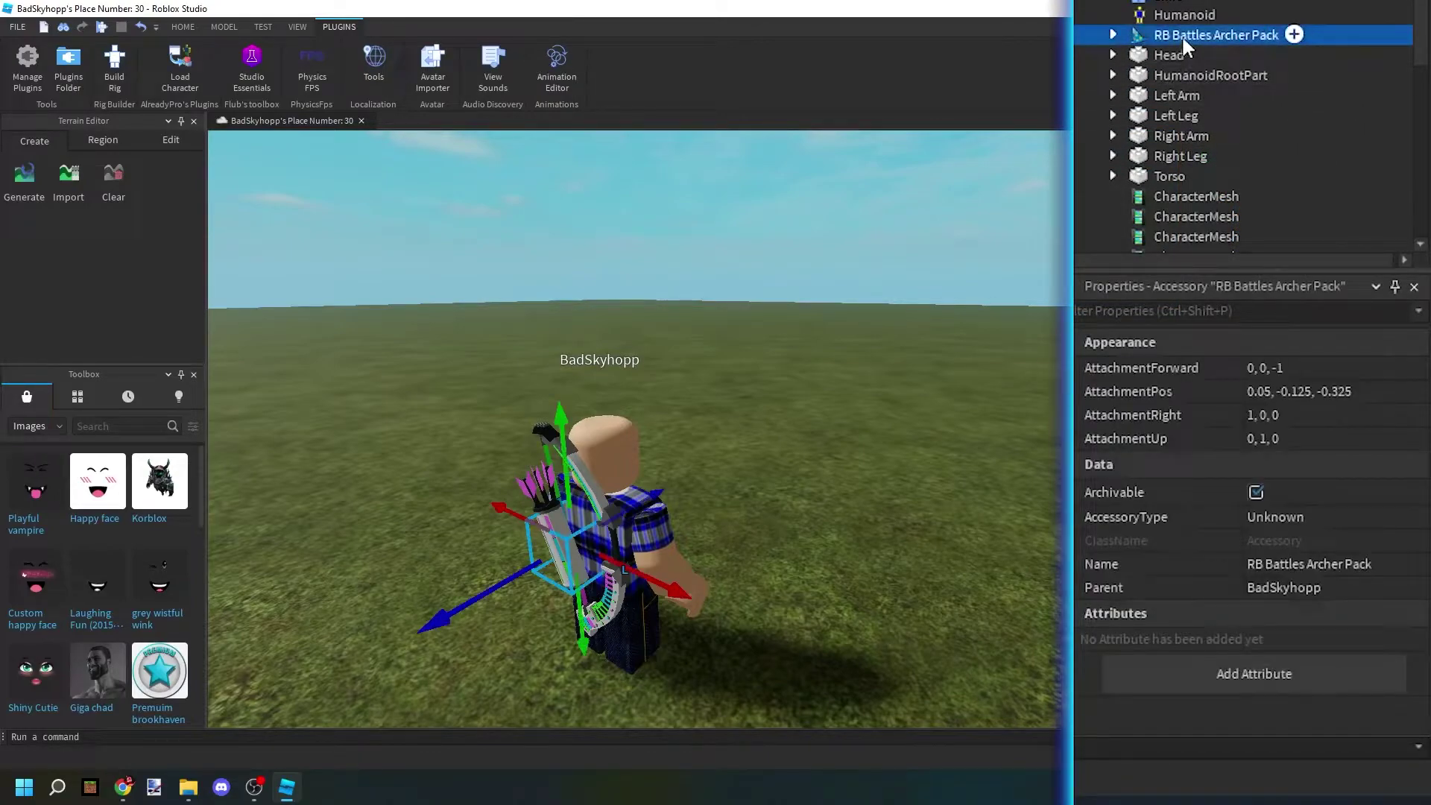
right_click(1186, 47)
click(1185, 740)
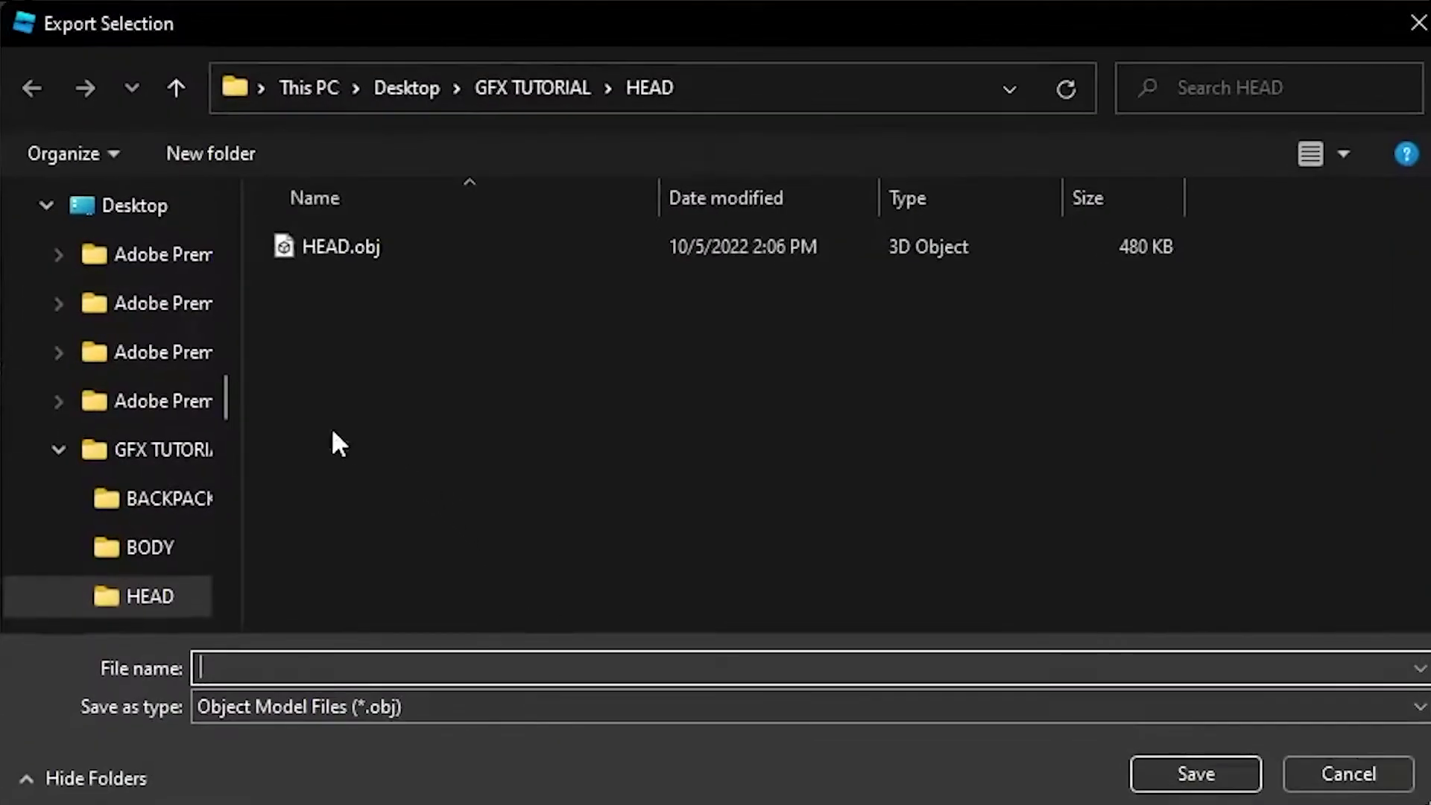
scroll(111, 552, down, 1)
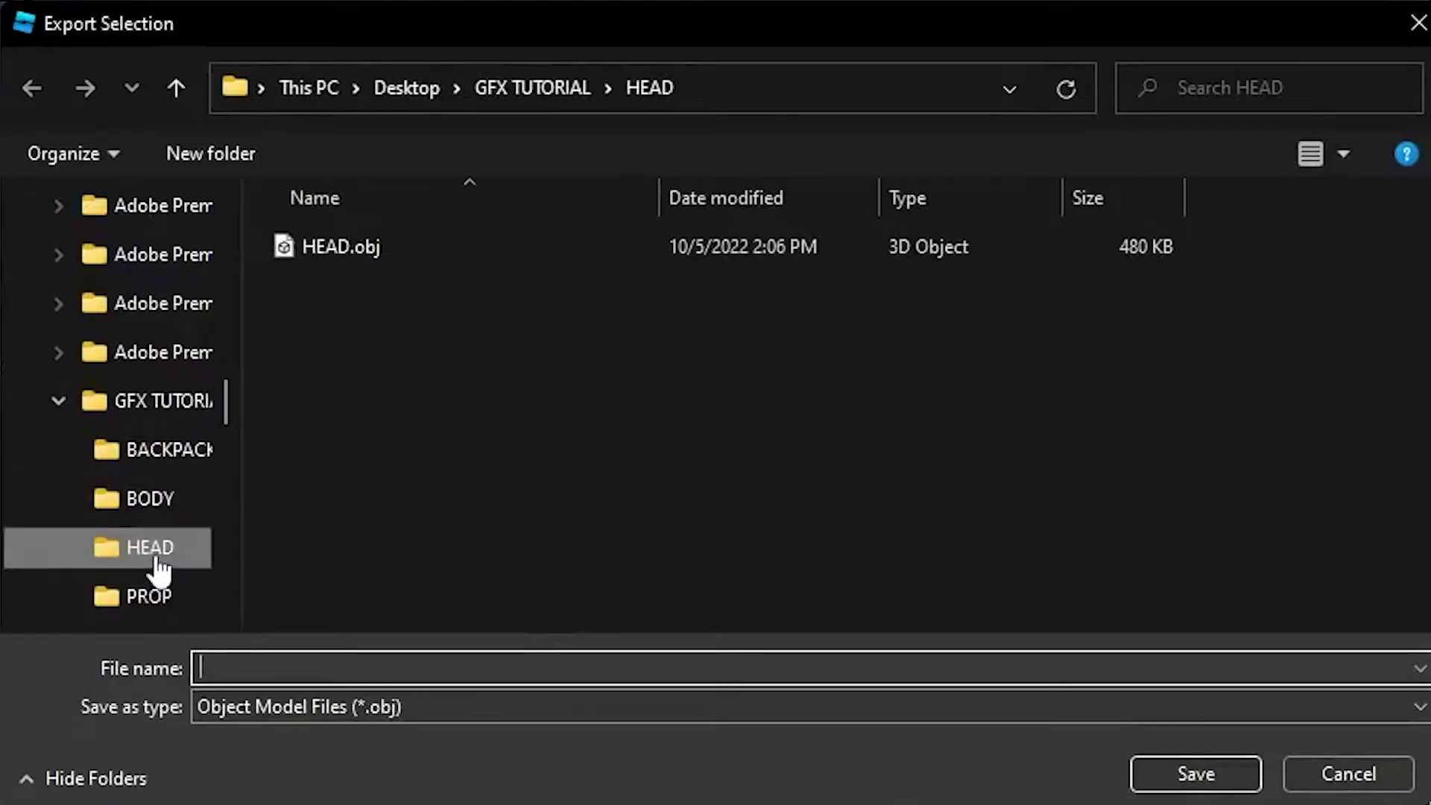
scroll(134, 570, down, 1)
click(153, 403)
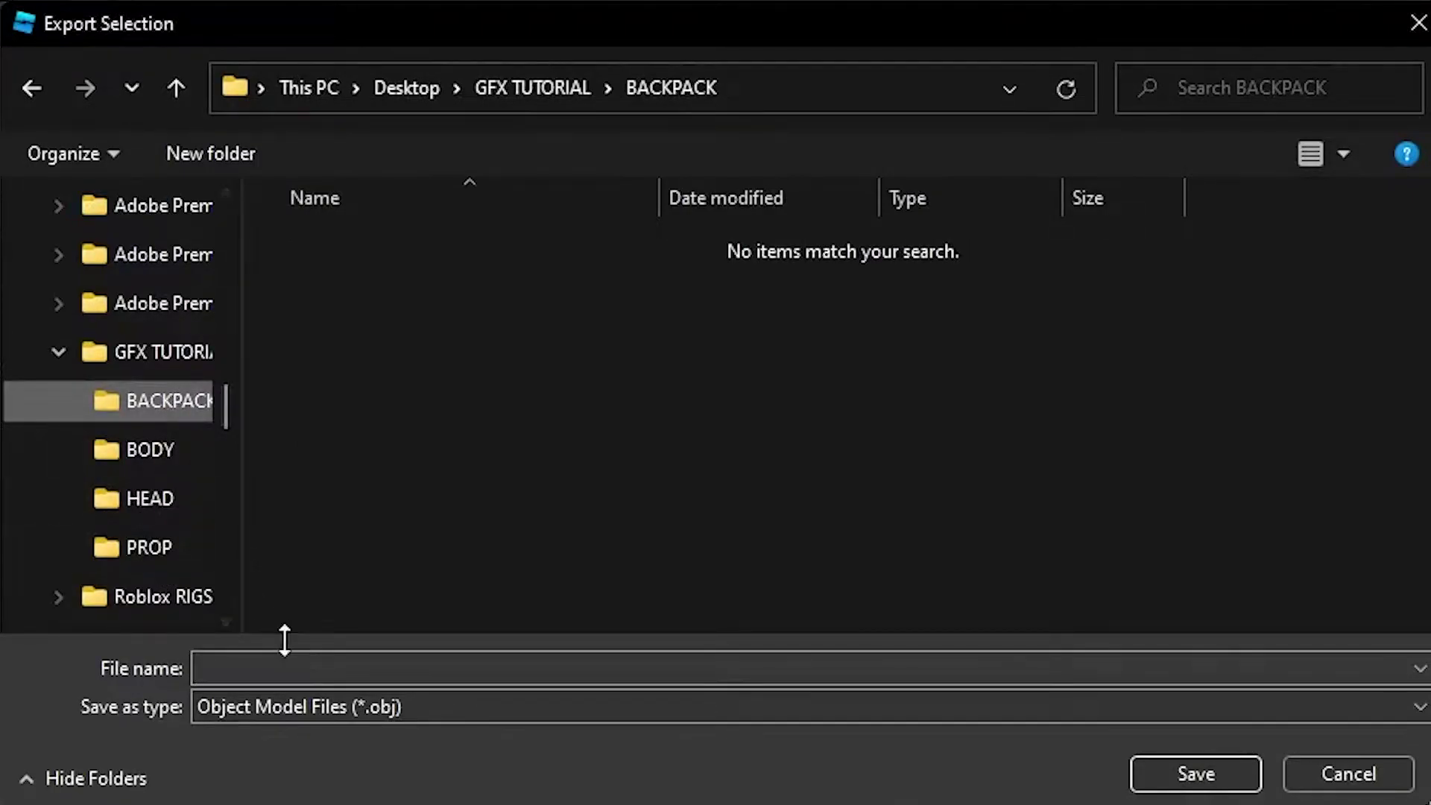
click(285, 668)
text(BACKPACK)
key(Return)
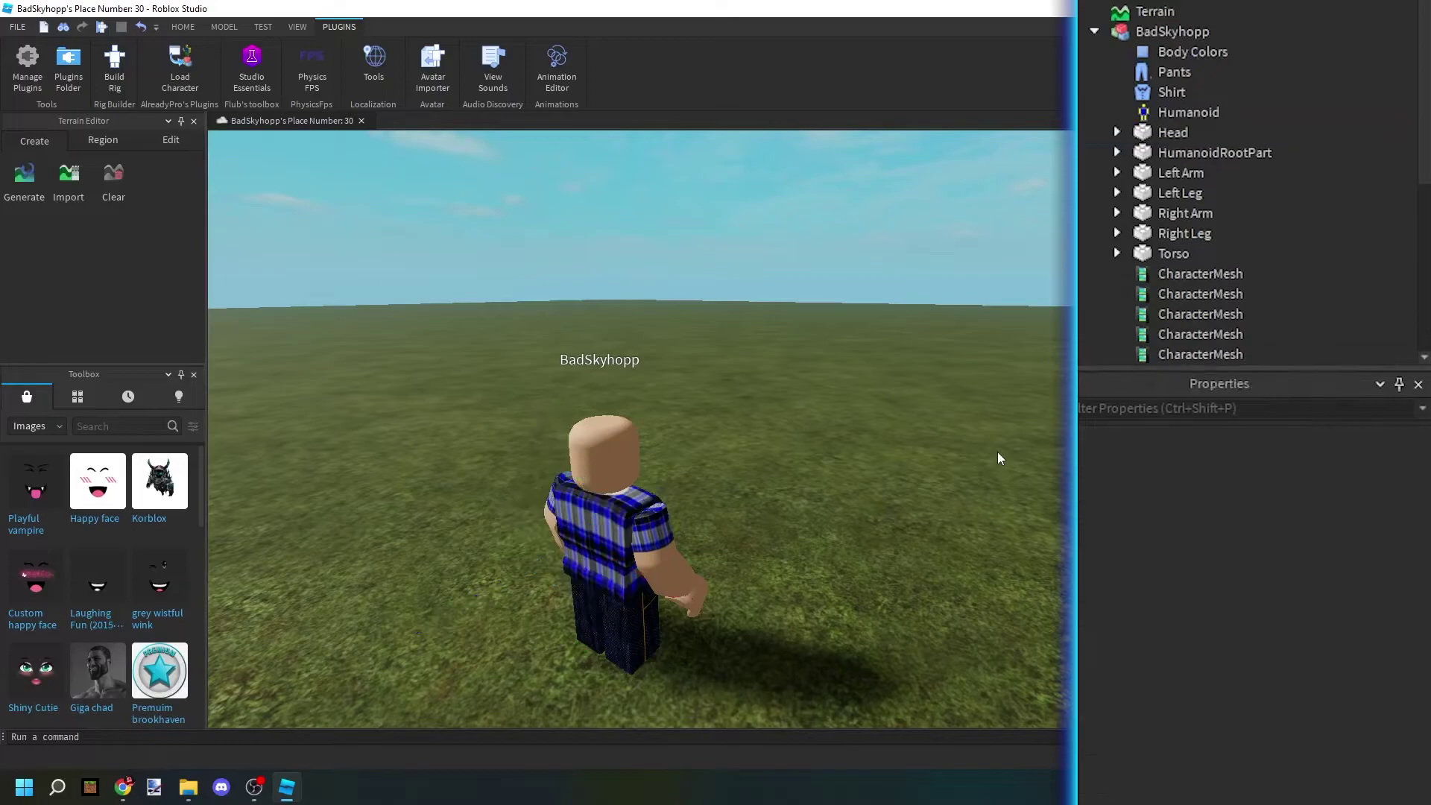
Export the whole avatar model as BODY into the BODY folder.
right_drag(997, 451, 997, 451)
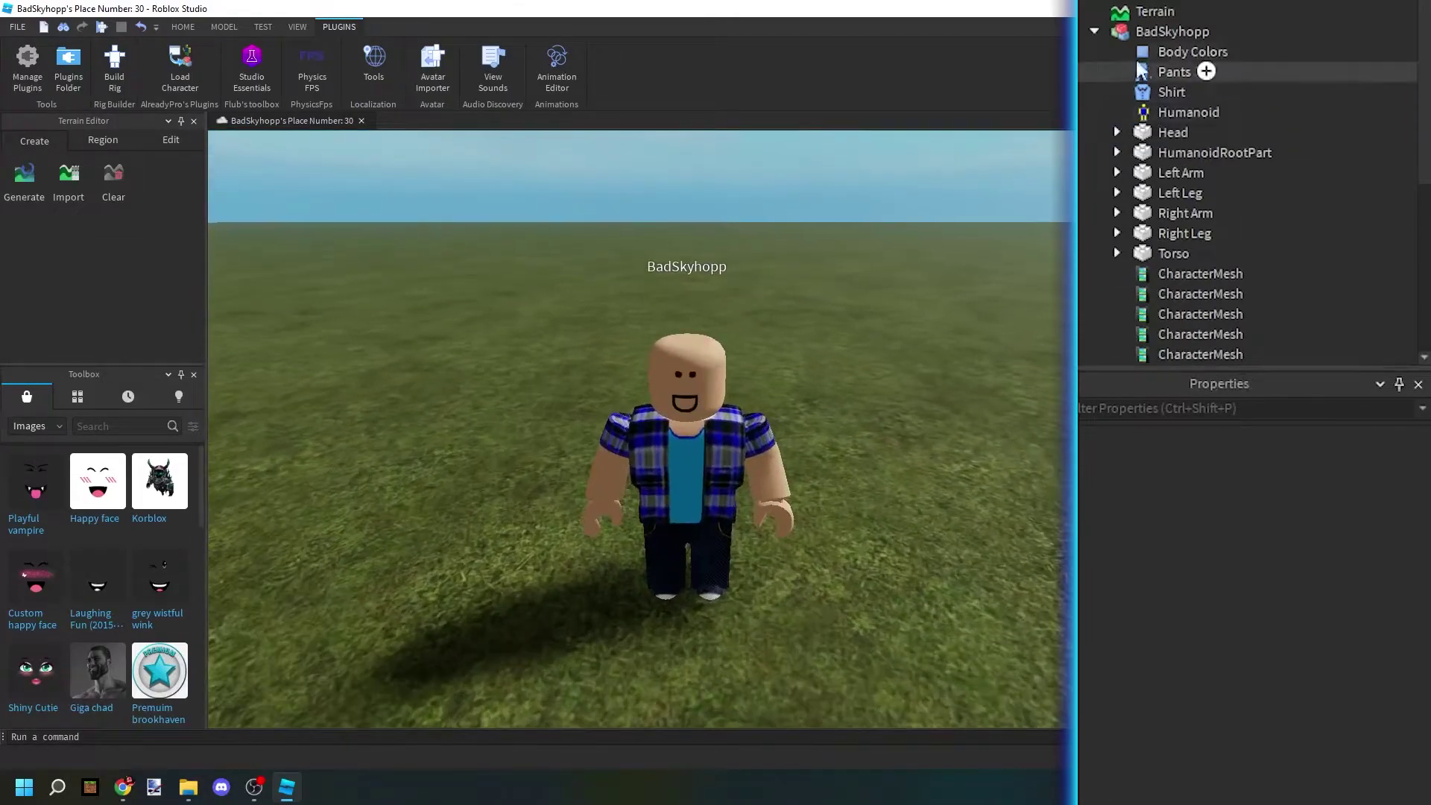
click(1162, 33)
right_click(1156, 34)
click(1163, 740)
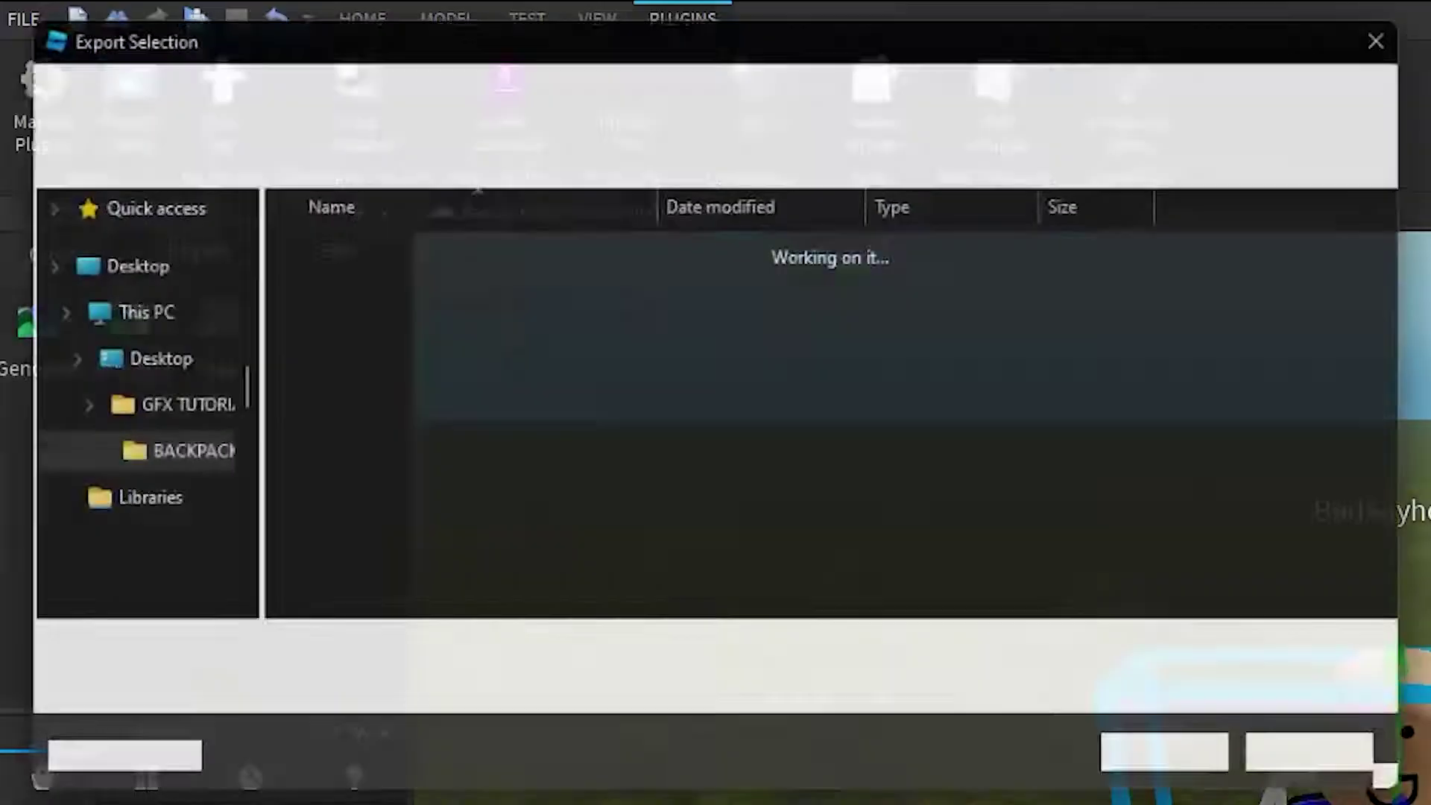
scroll(155, 552, down, 2)
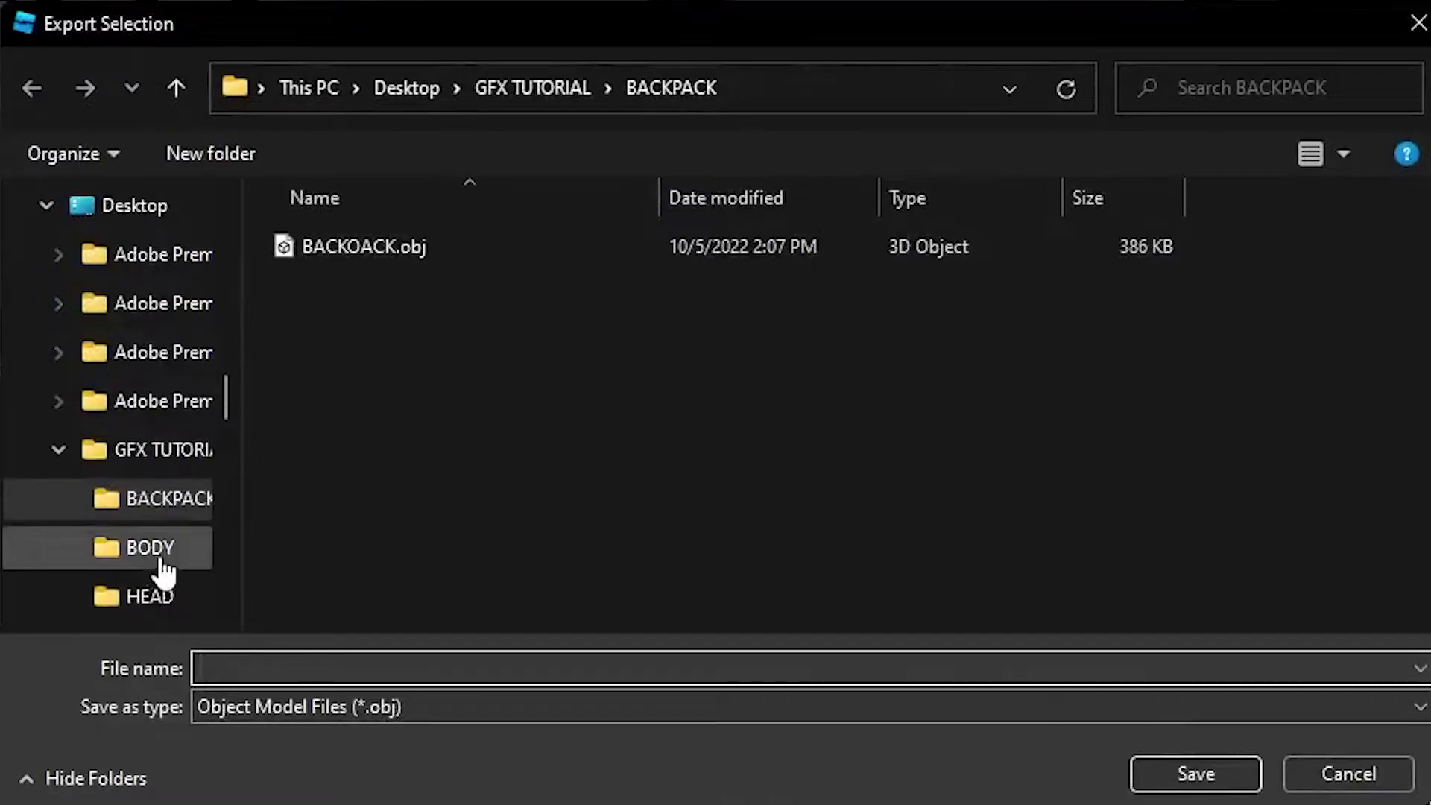
click(163, 551)
click(356, 679)
text(BODY)
key(Return)
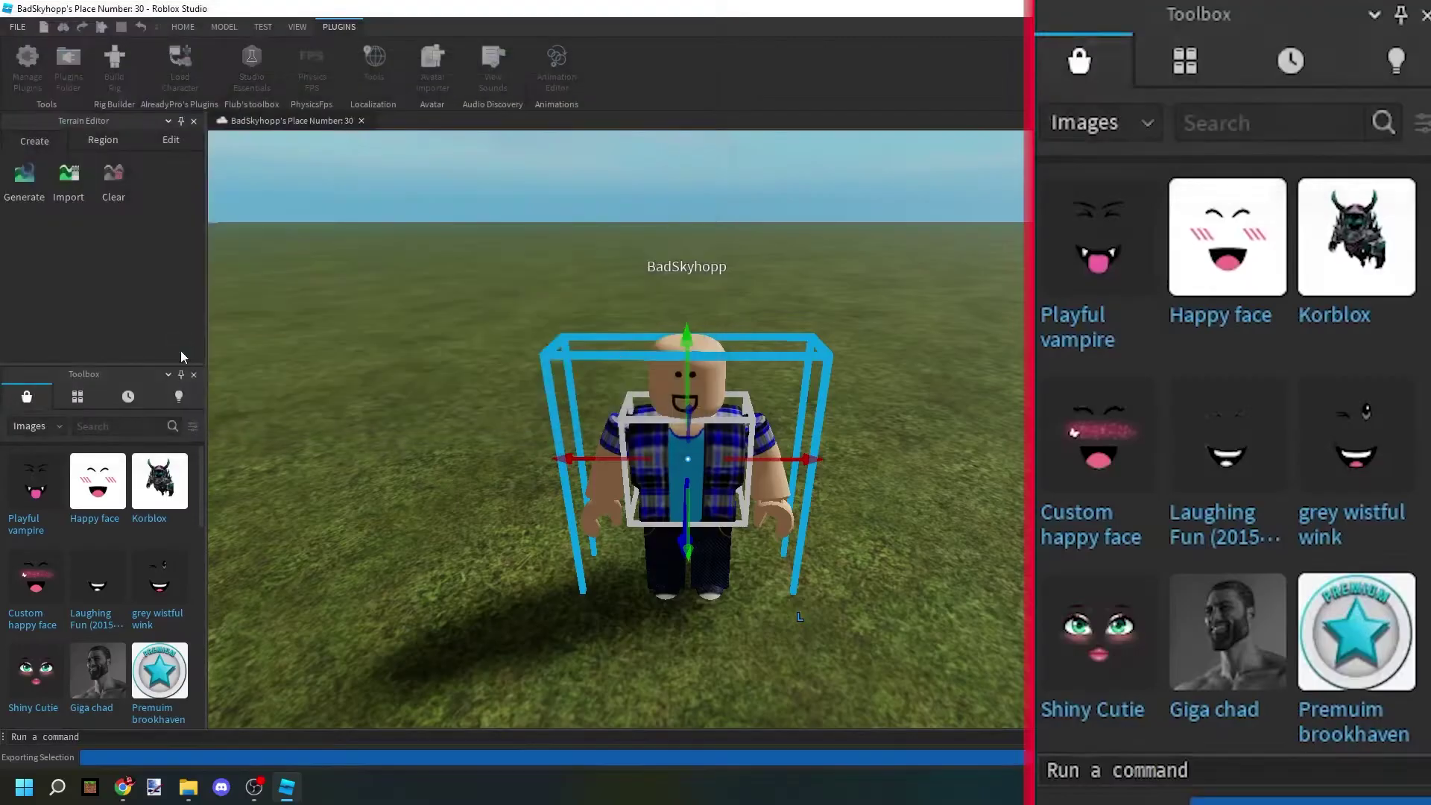
Delete the avatar from the scene and set the Toolbox asset type to Models.
scroll(365, 395, down, 2)
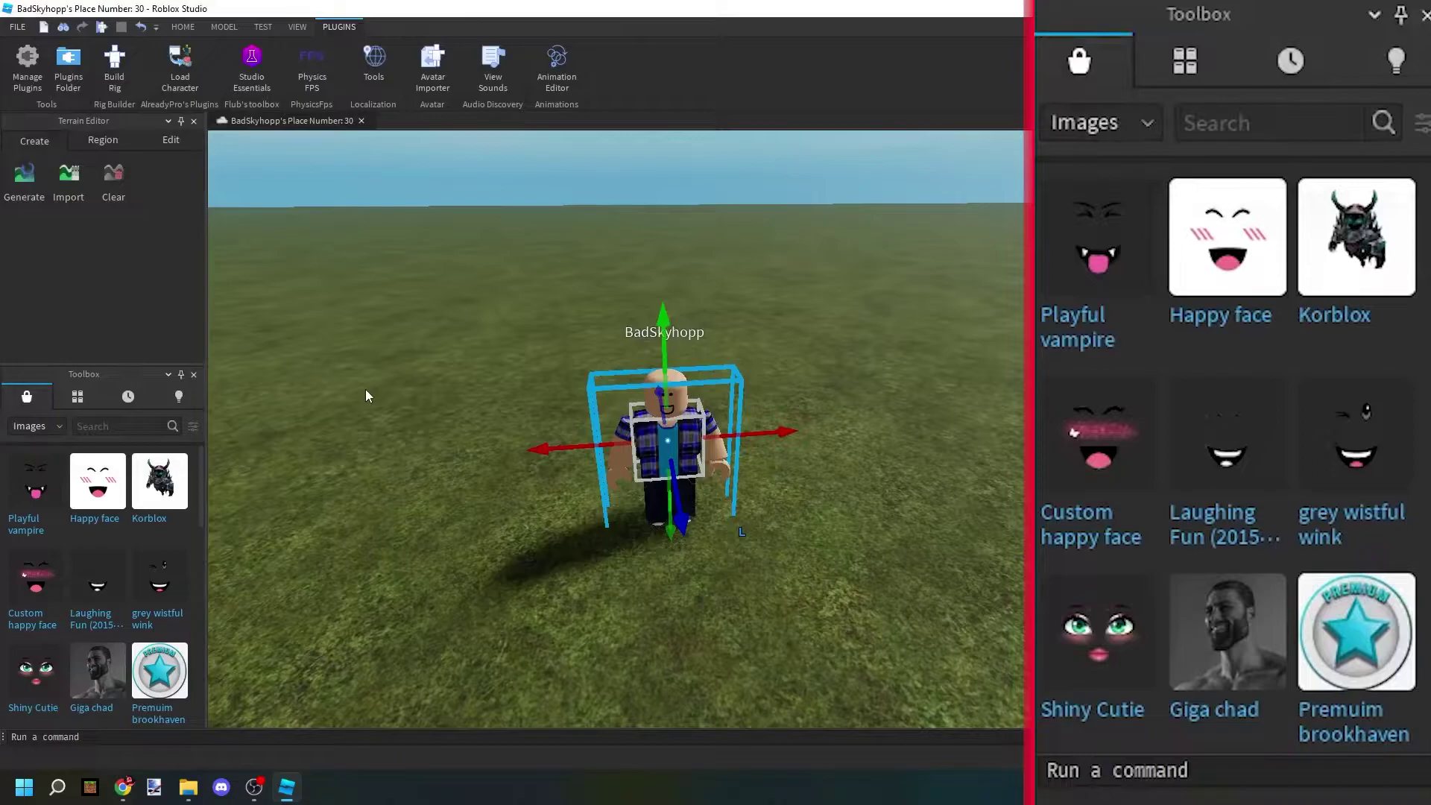
key(Delete)
click(57, 428)
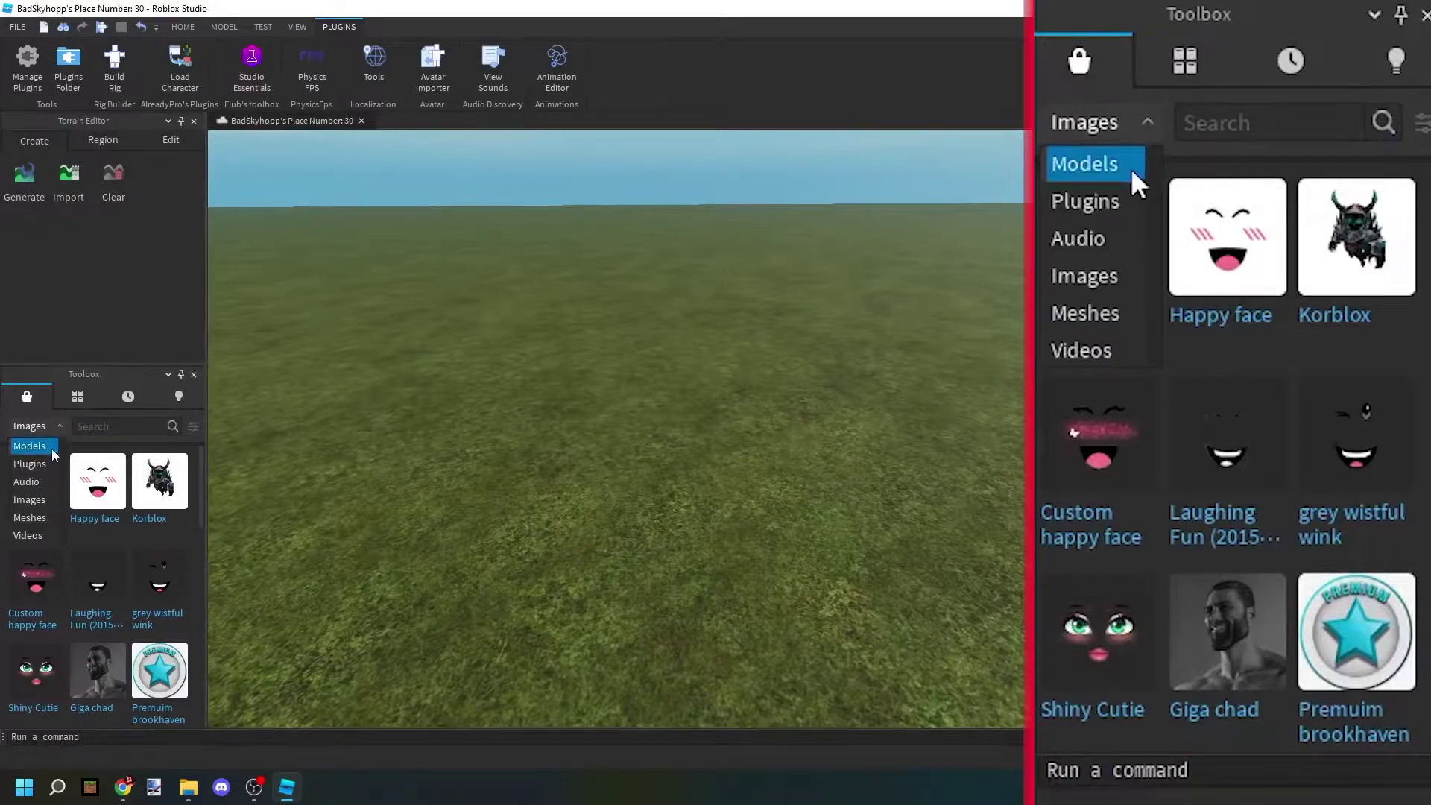
click(41, 449)
Search the Toolbox for CUP, insert the Coffee cup model, focus on it and reselect it.
click(120, 427)
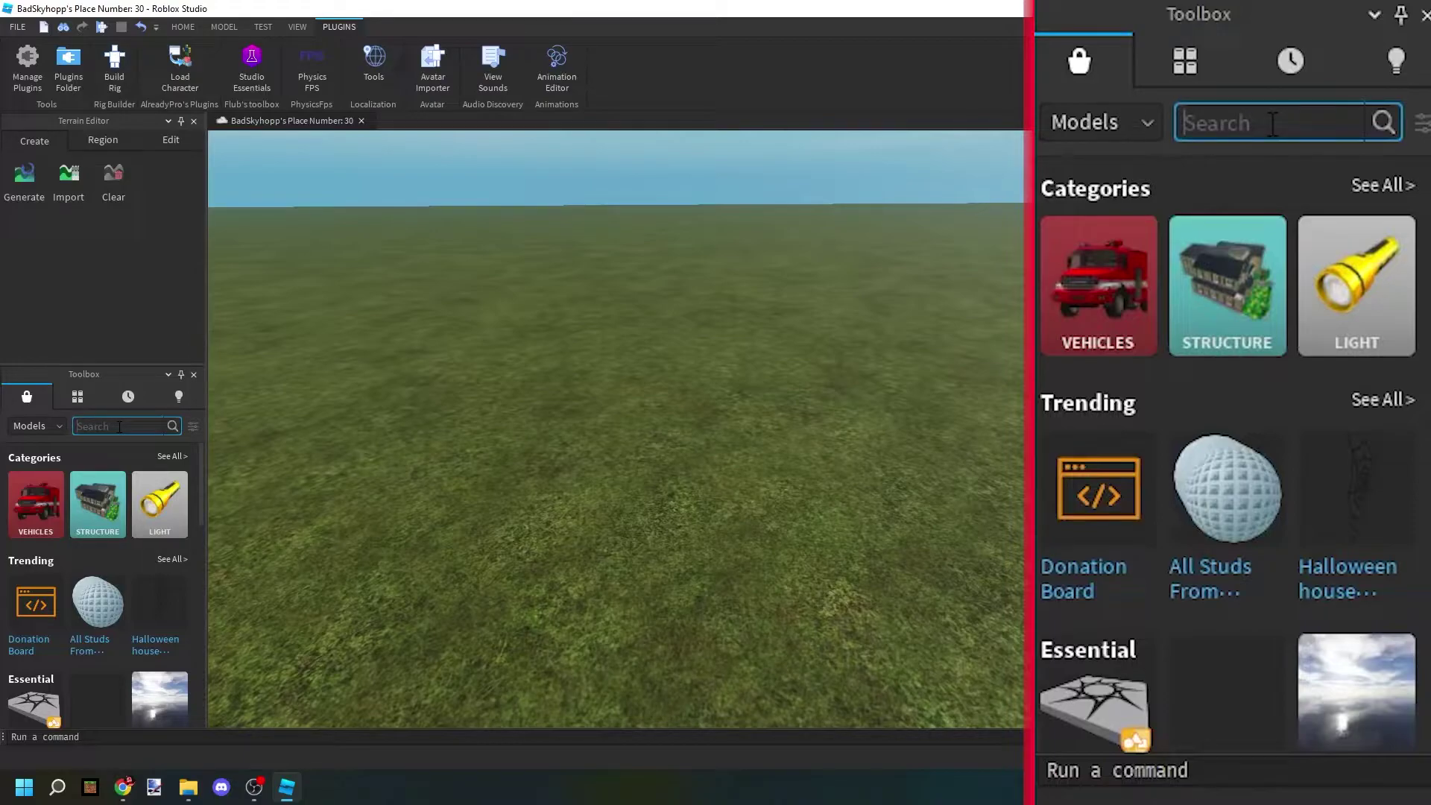
text(CUP)
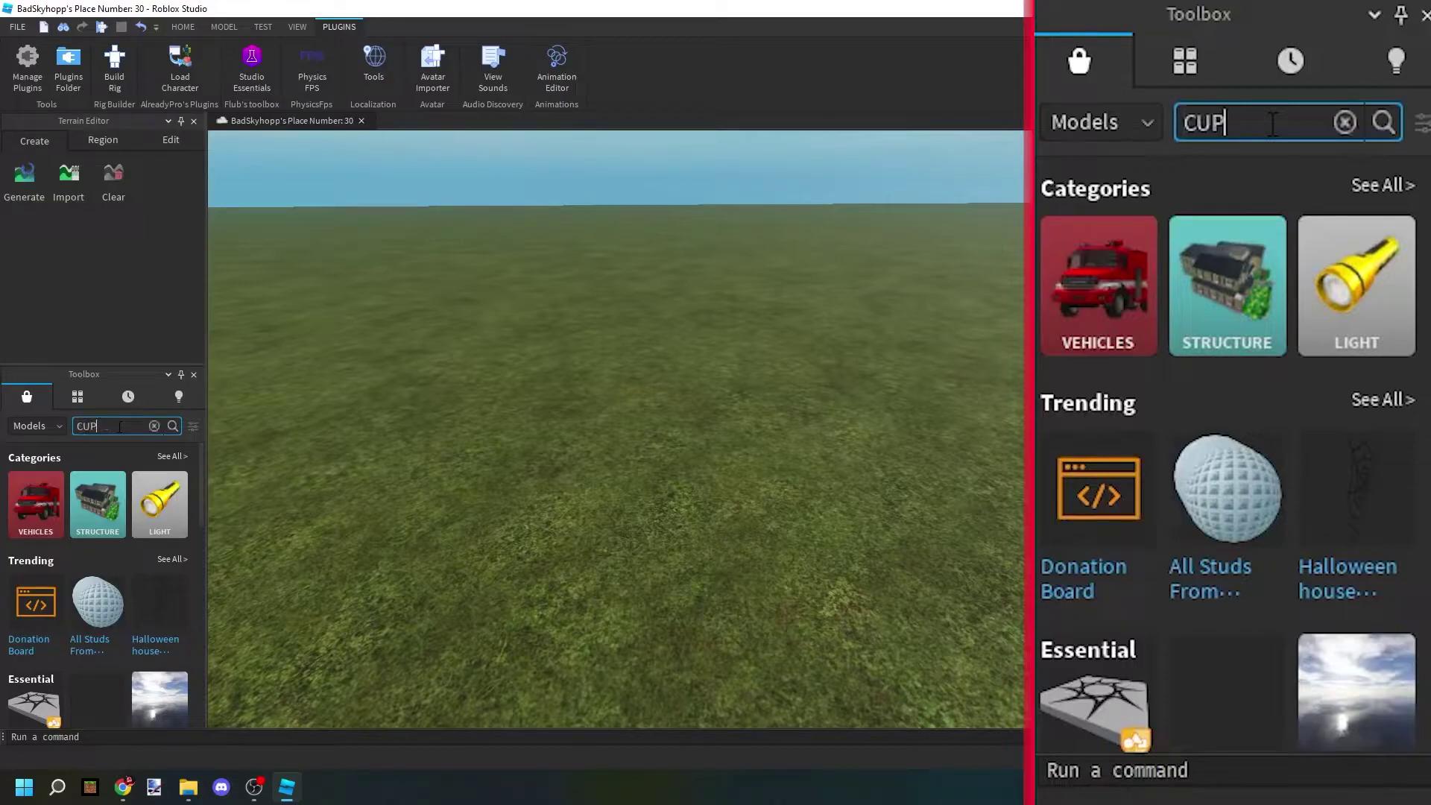
key(Return)
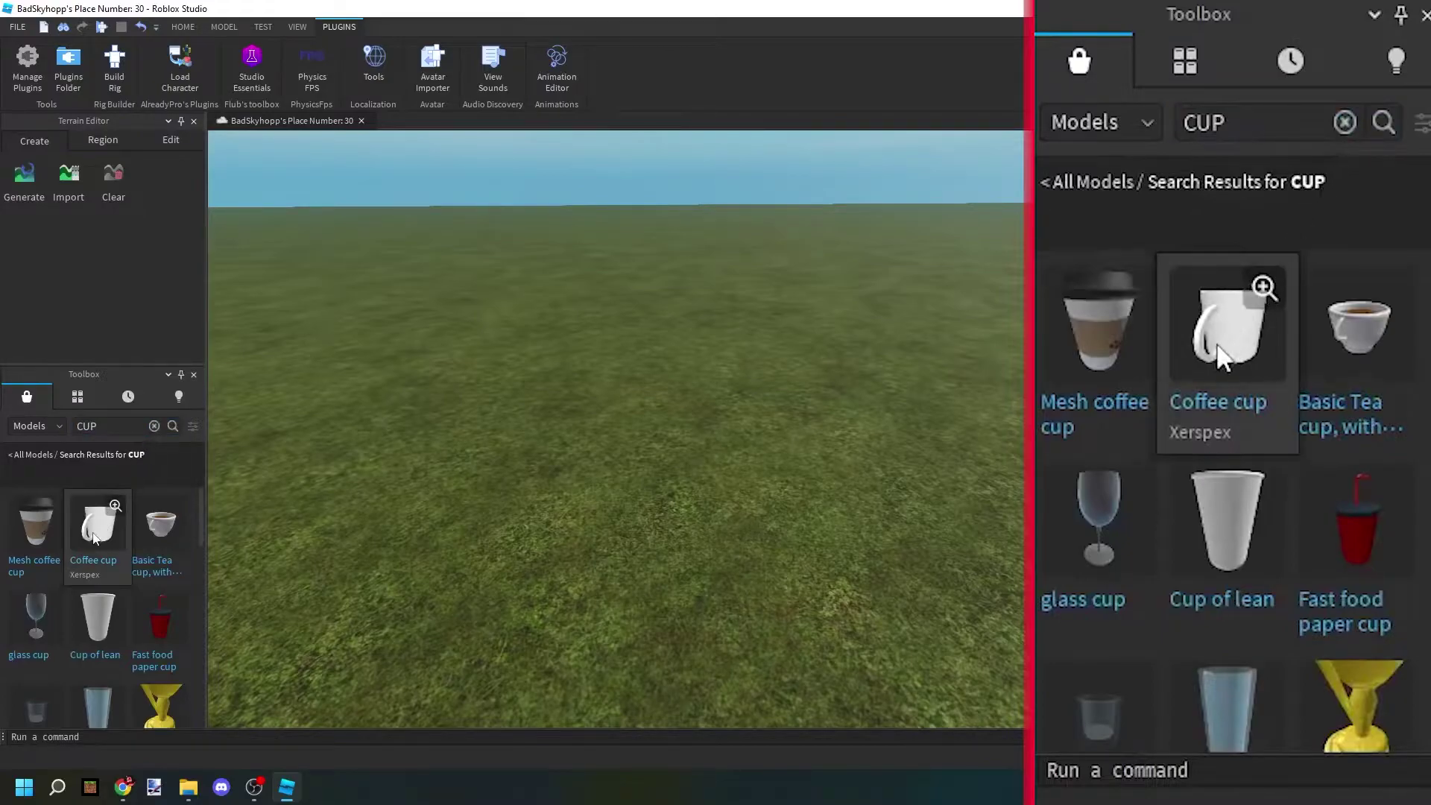
click(100, 520)
key(f)
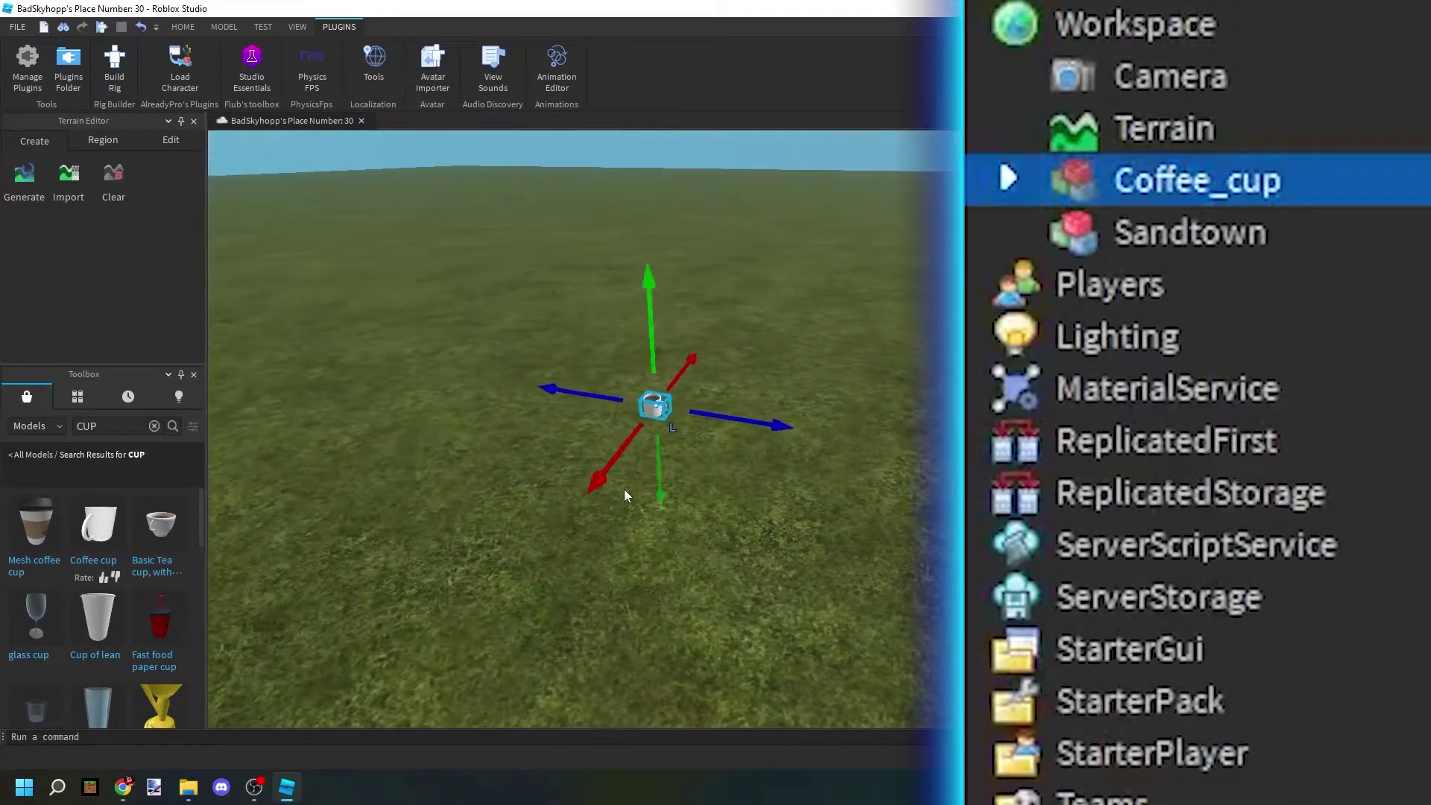
click(709, 520)
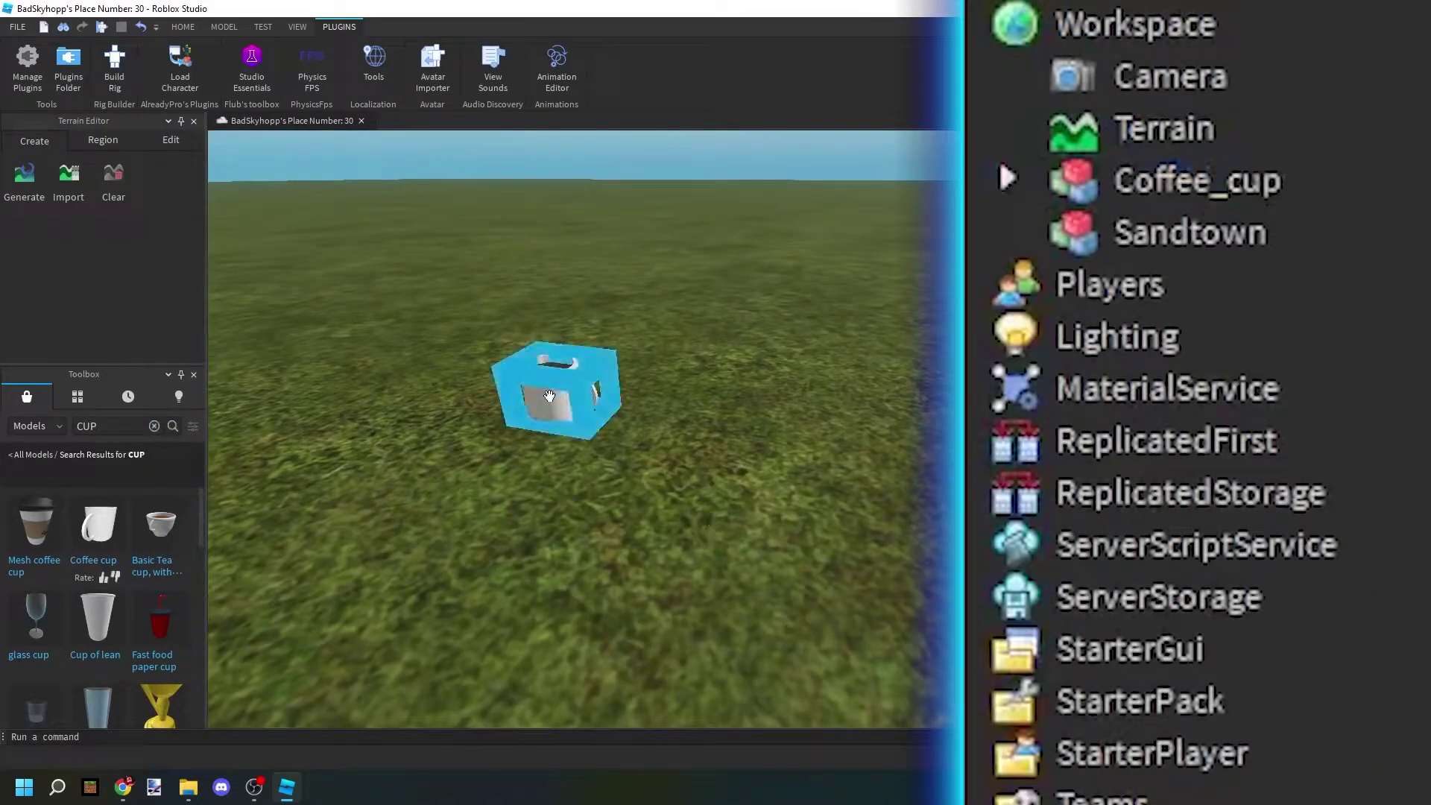
click(580, 404)
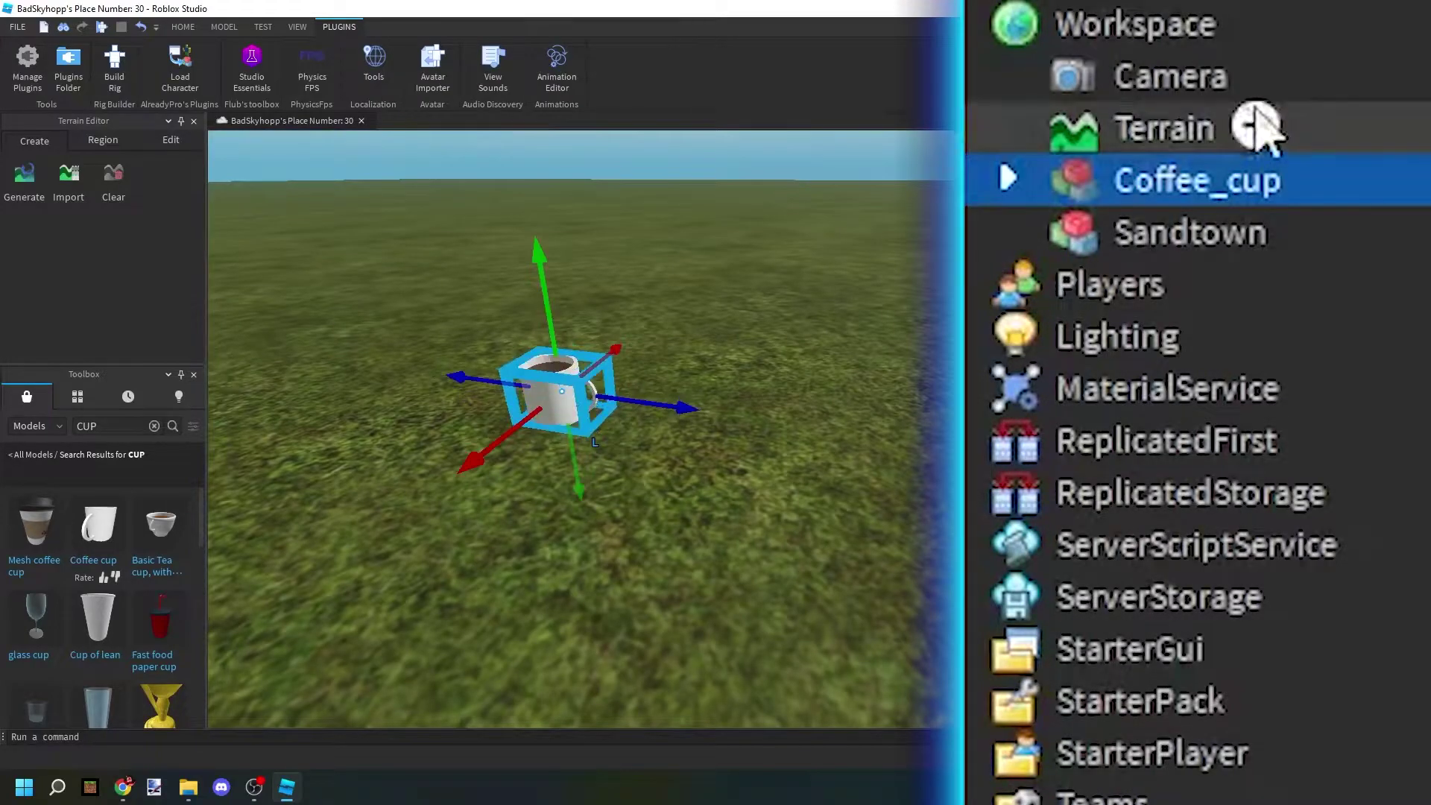
mouse_move(1070, 200)
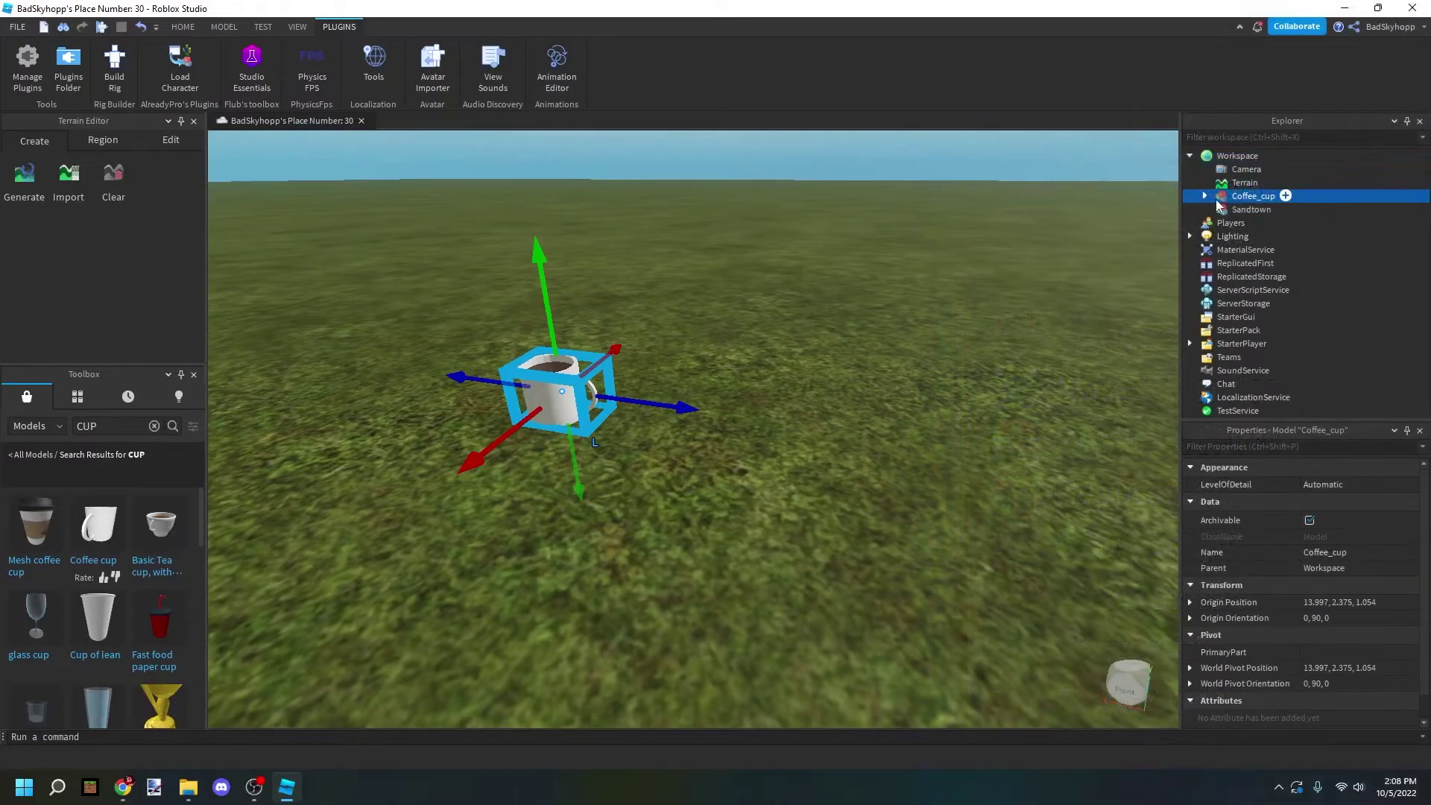
Export Coffee_cup as 'prop' into the PROP folder, then deselect it.
right_click(1214, 199)
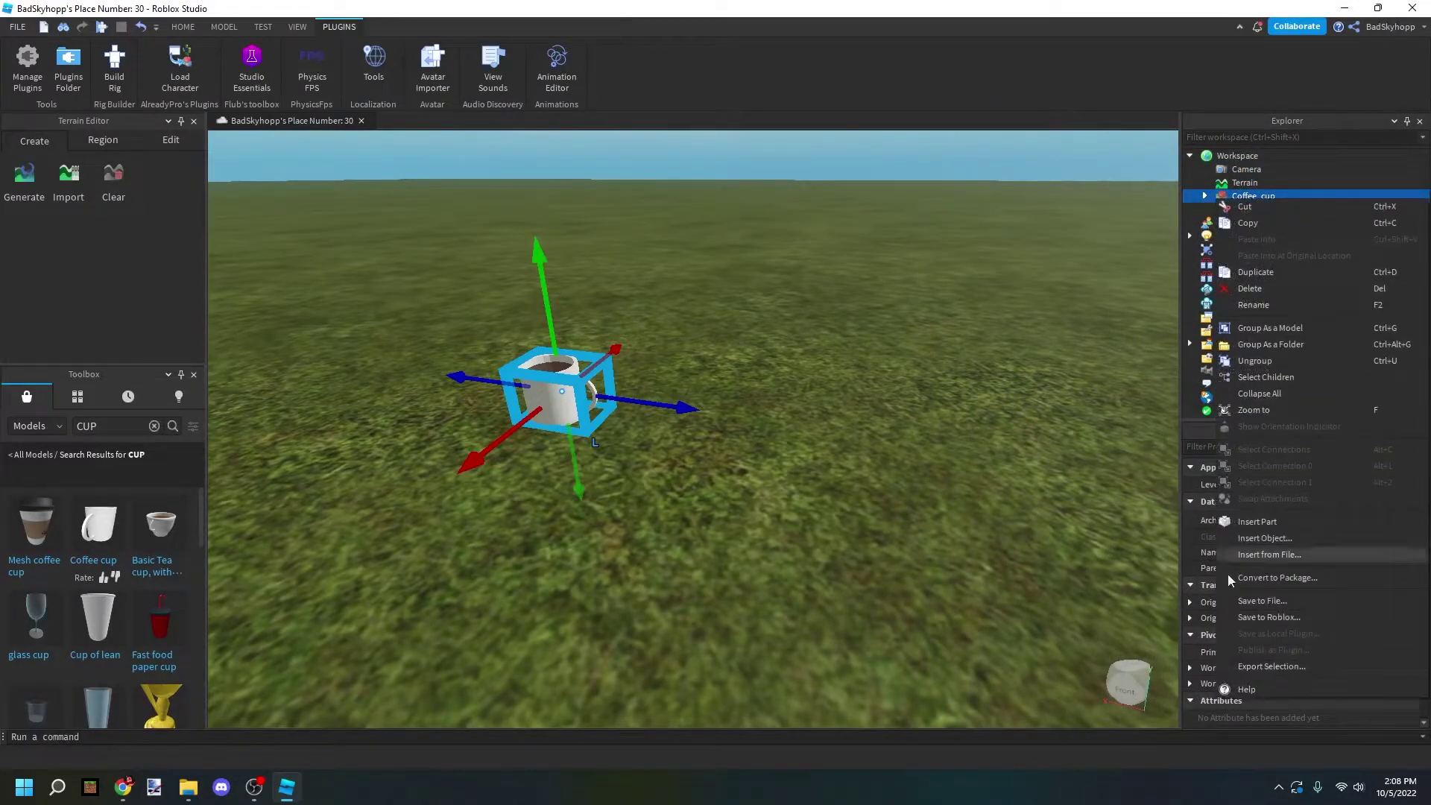
click(1237, 666)
scroll(40, 275, down, 1)
click(61, 307)
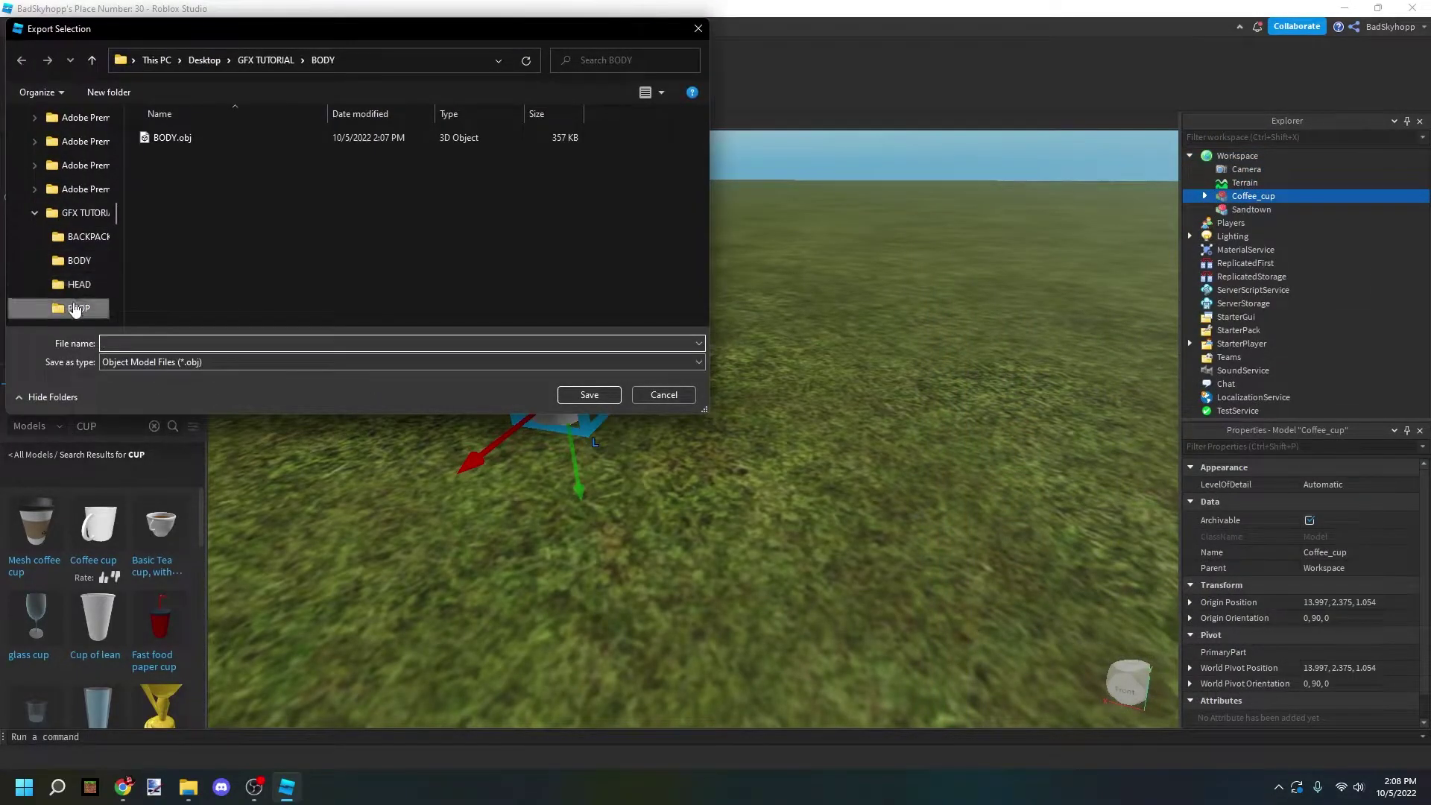
text(pr)
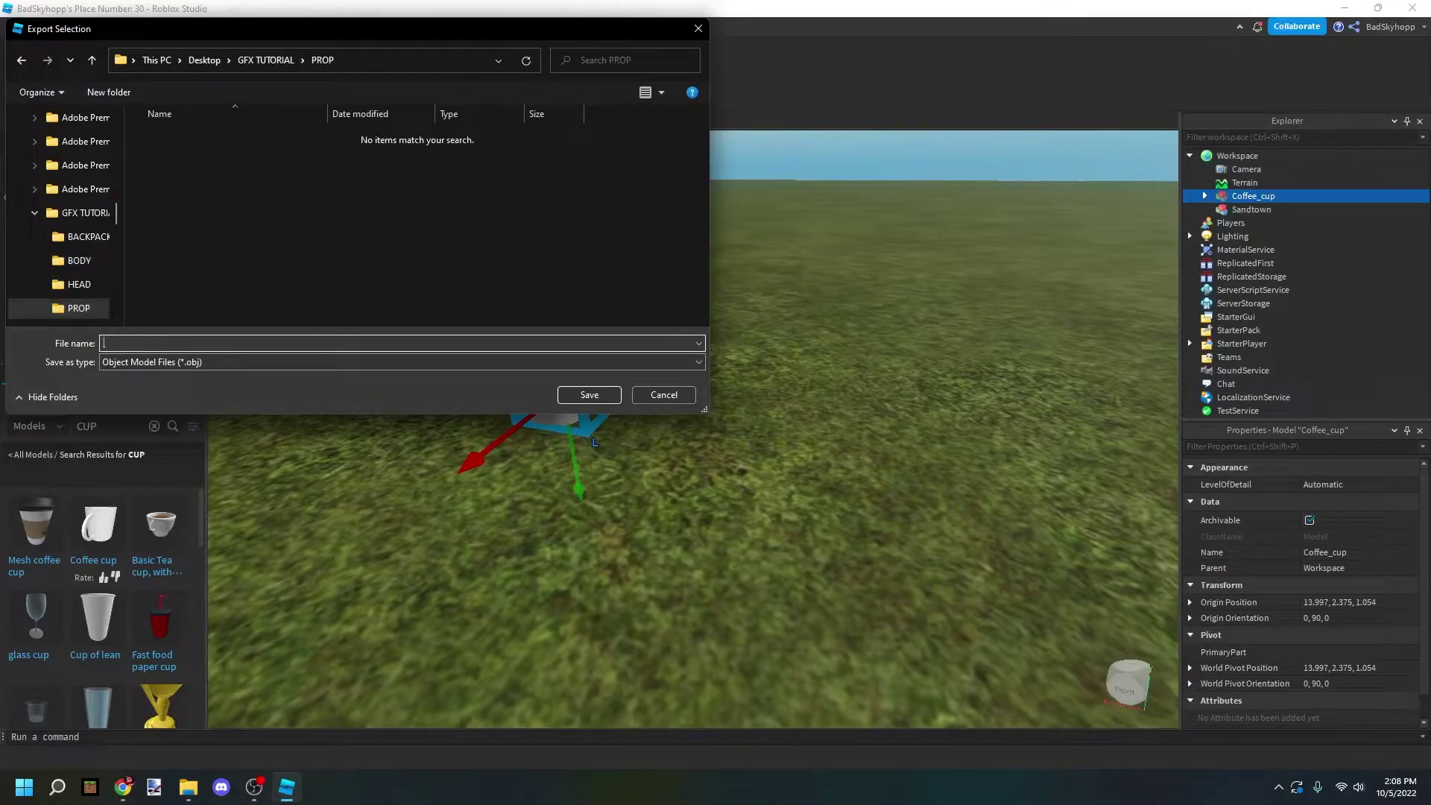
text(op)
key(Return)
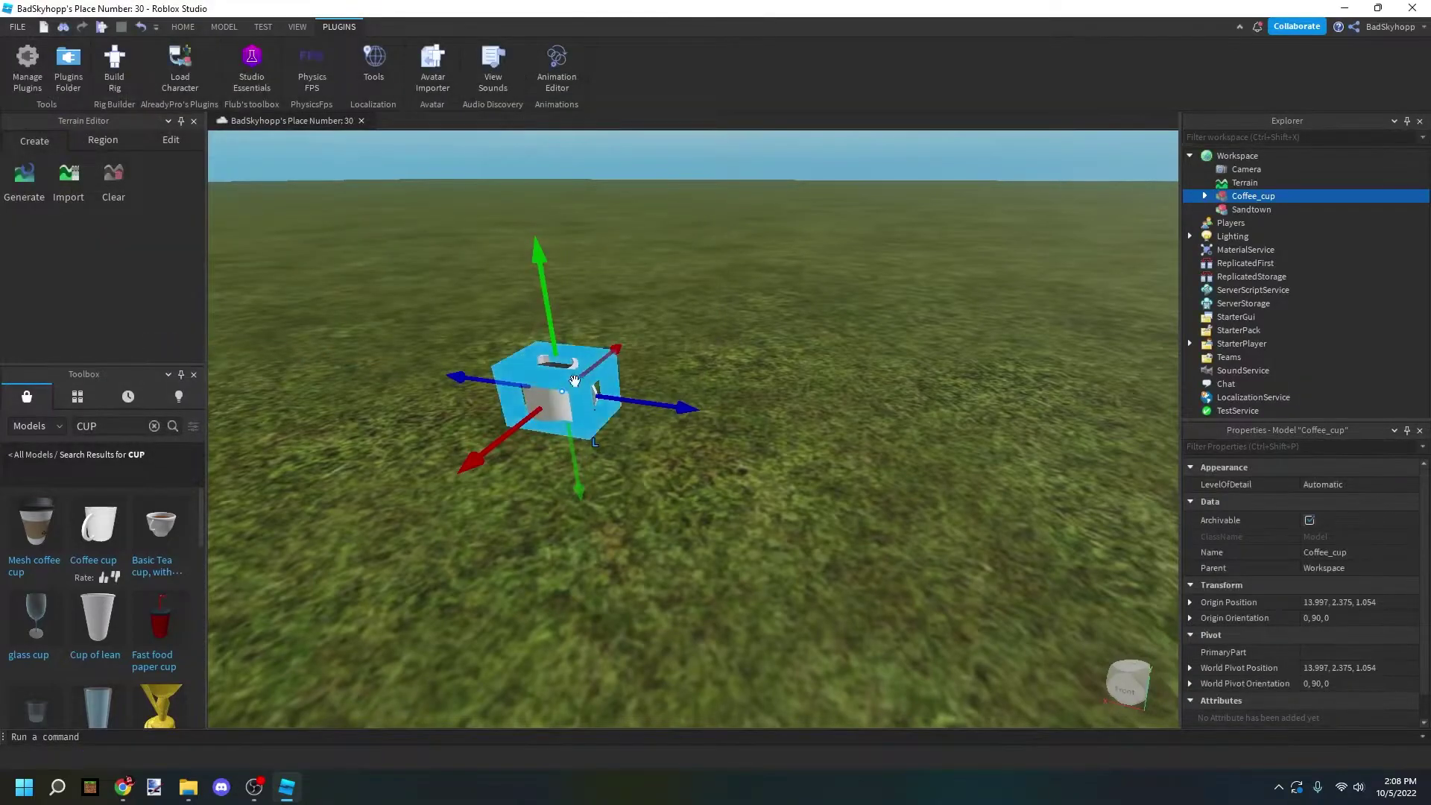
scroll(675, 445, down, 4)
click(676, 444)
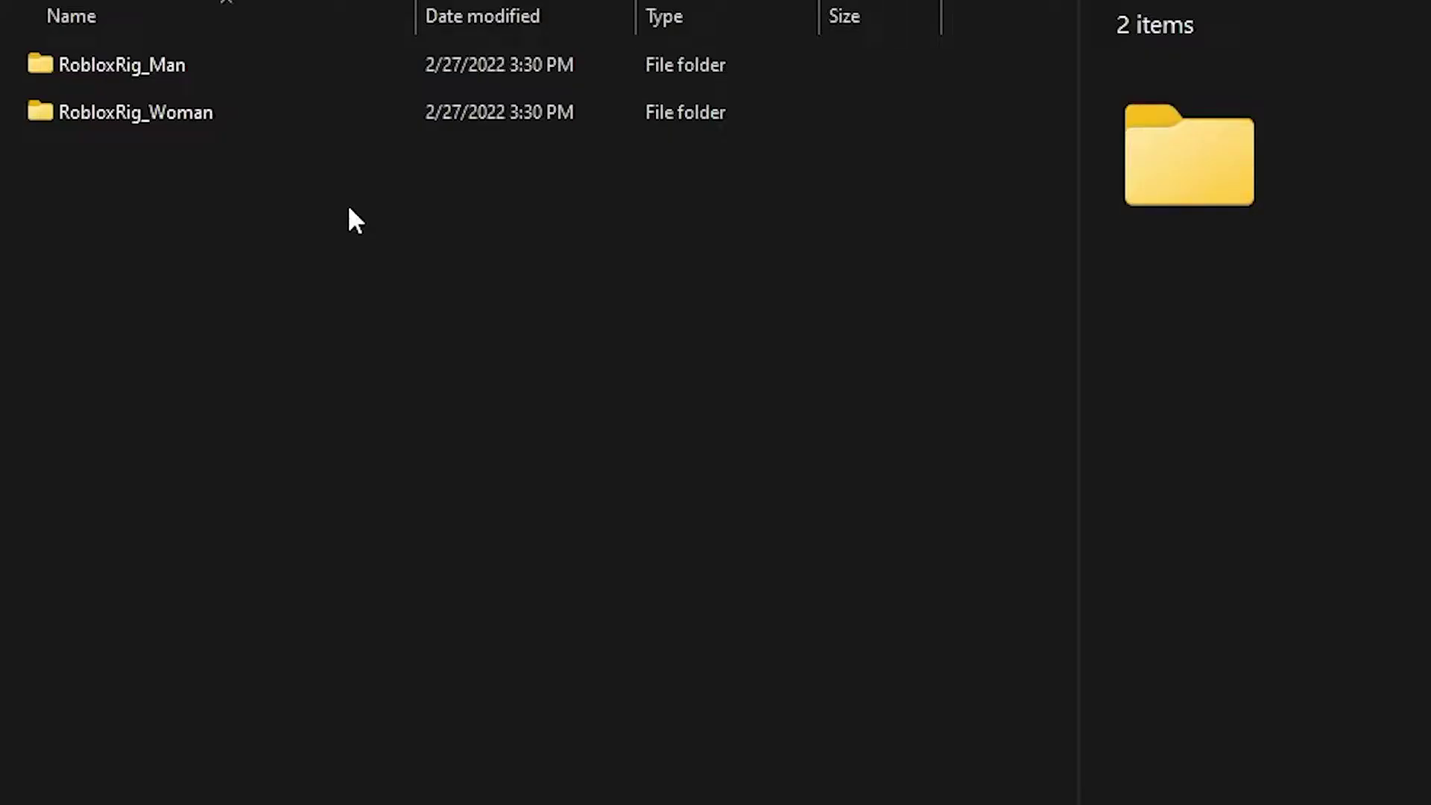
Open the RobloxRig_Man folder and its Rig subfolder.
double_click(159, 88)
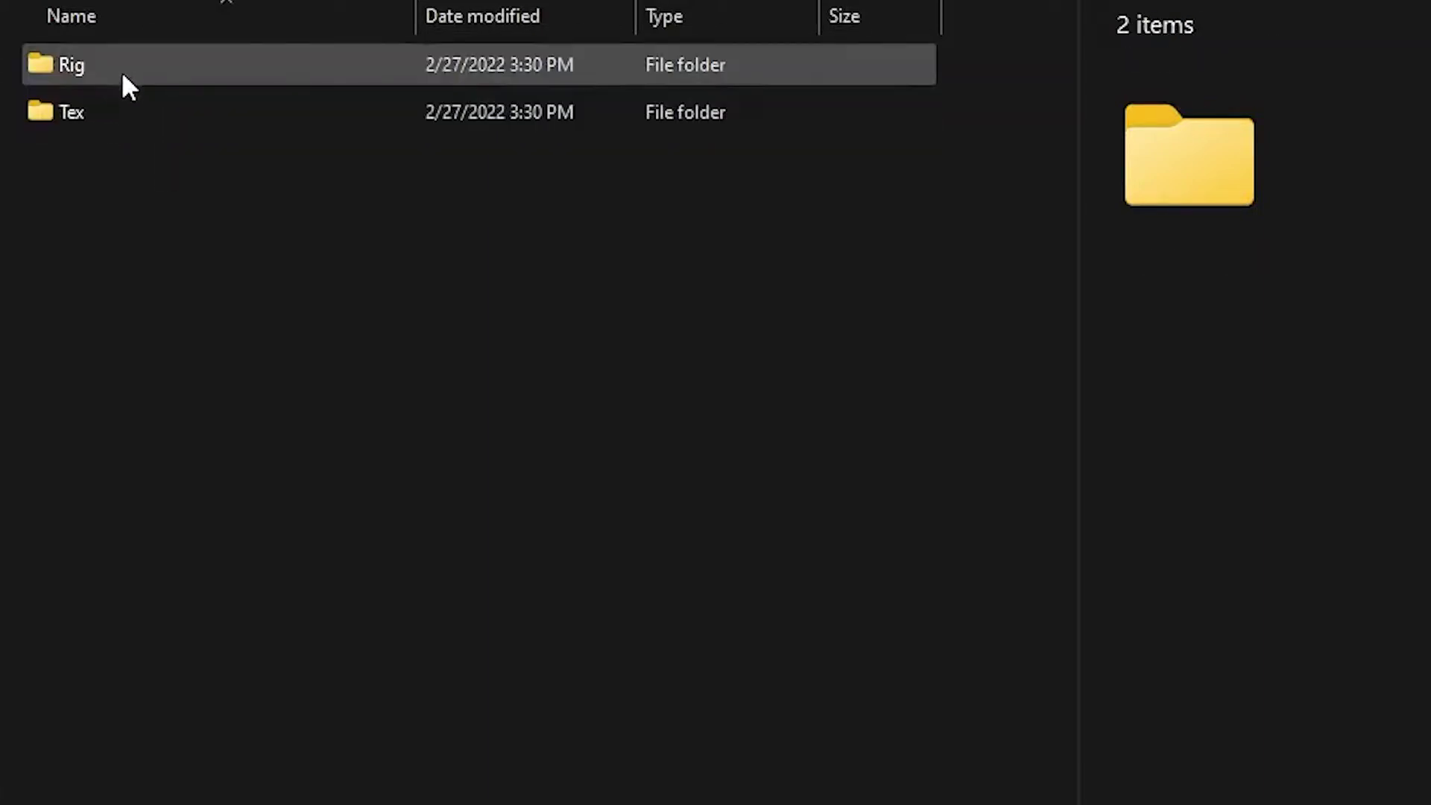
double_click(124, 75)
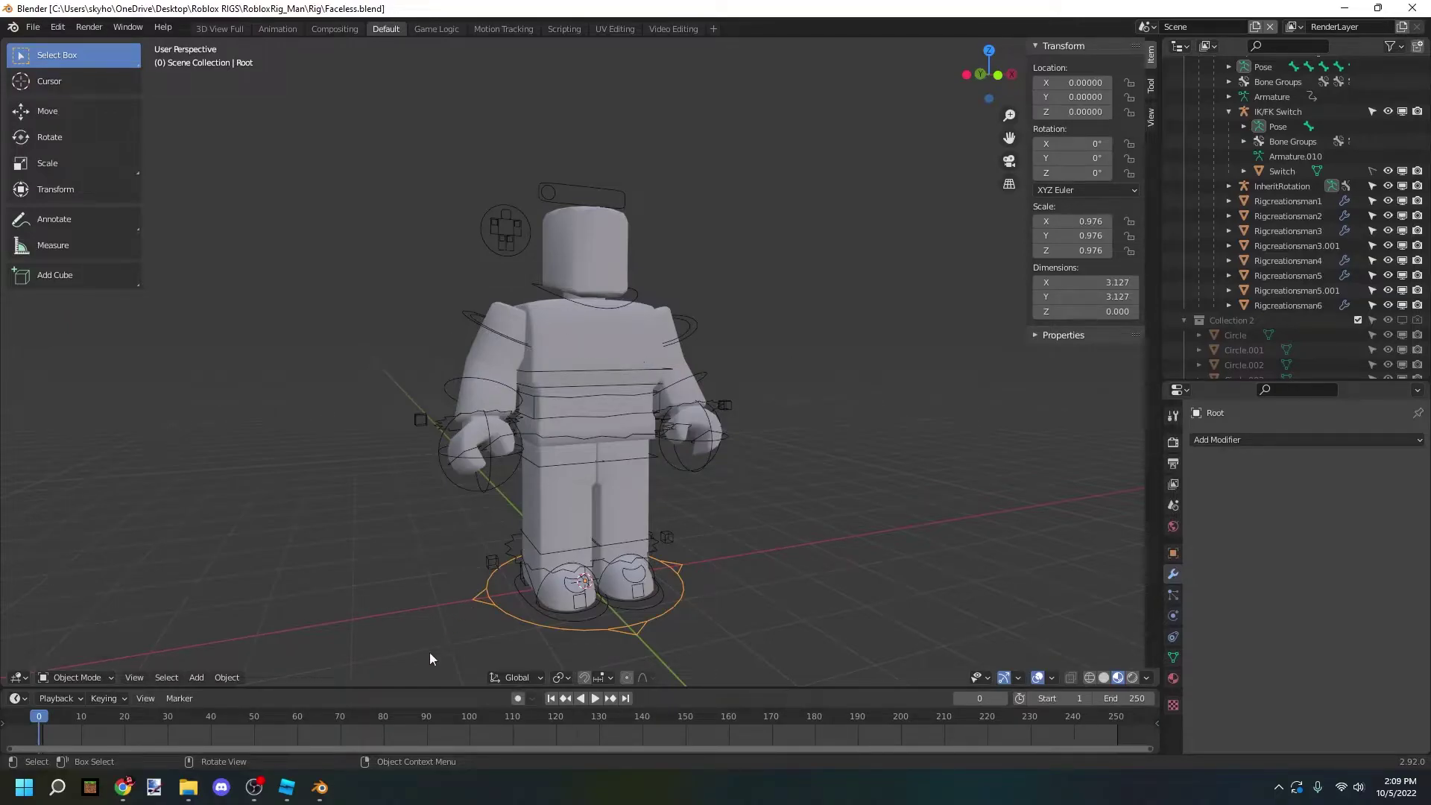
Enlarge the bottom timeline area and switch it to the Shader Editor.
drag(360, 690, 377, 614)
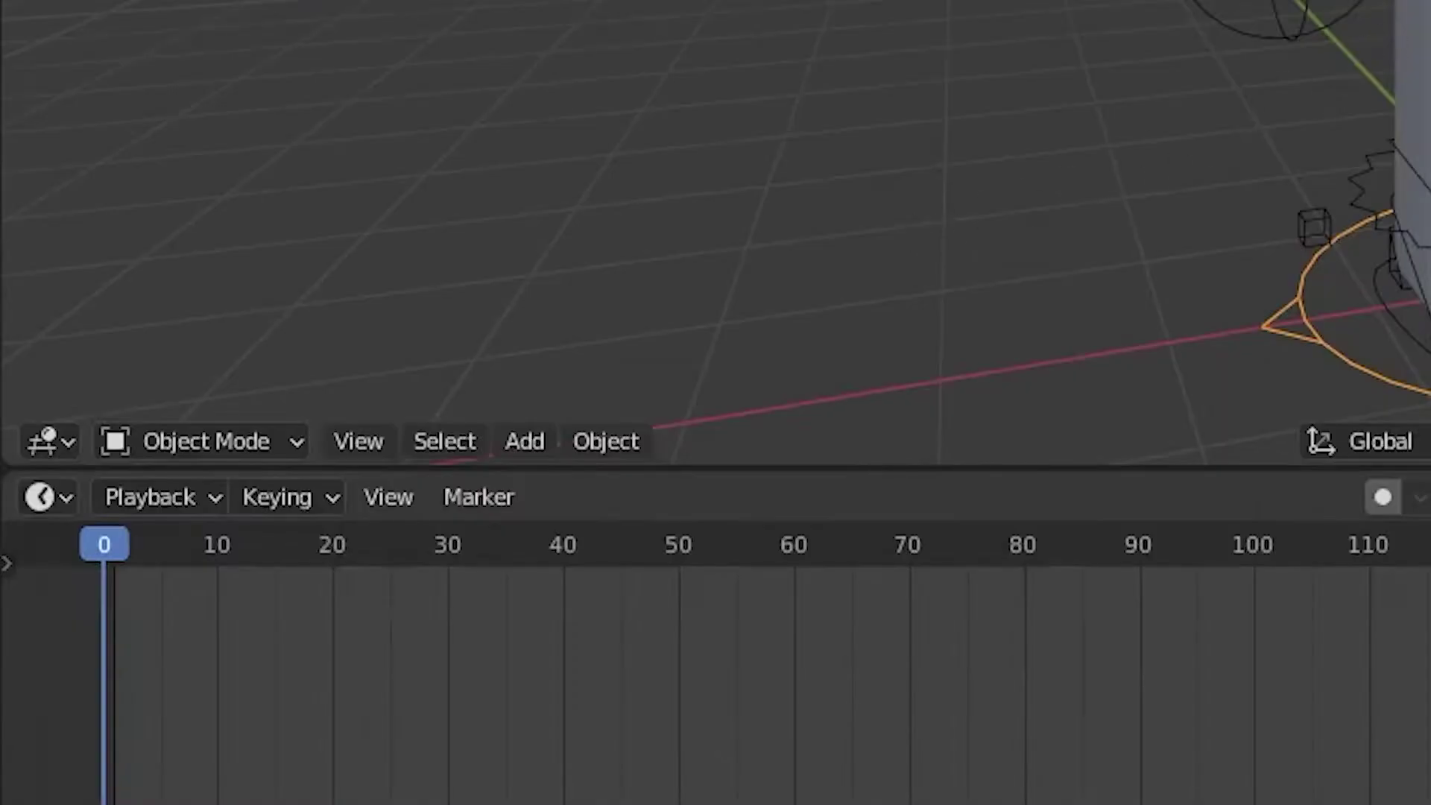
key(ctrl+Tab)
click(163, 498)
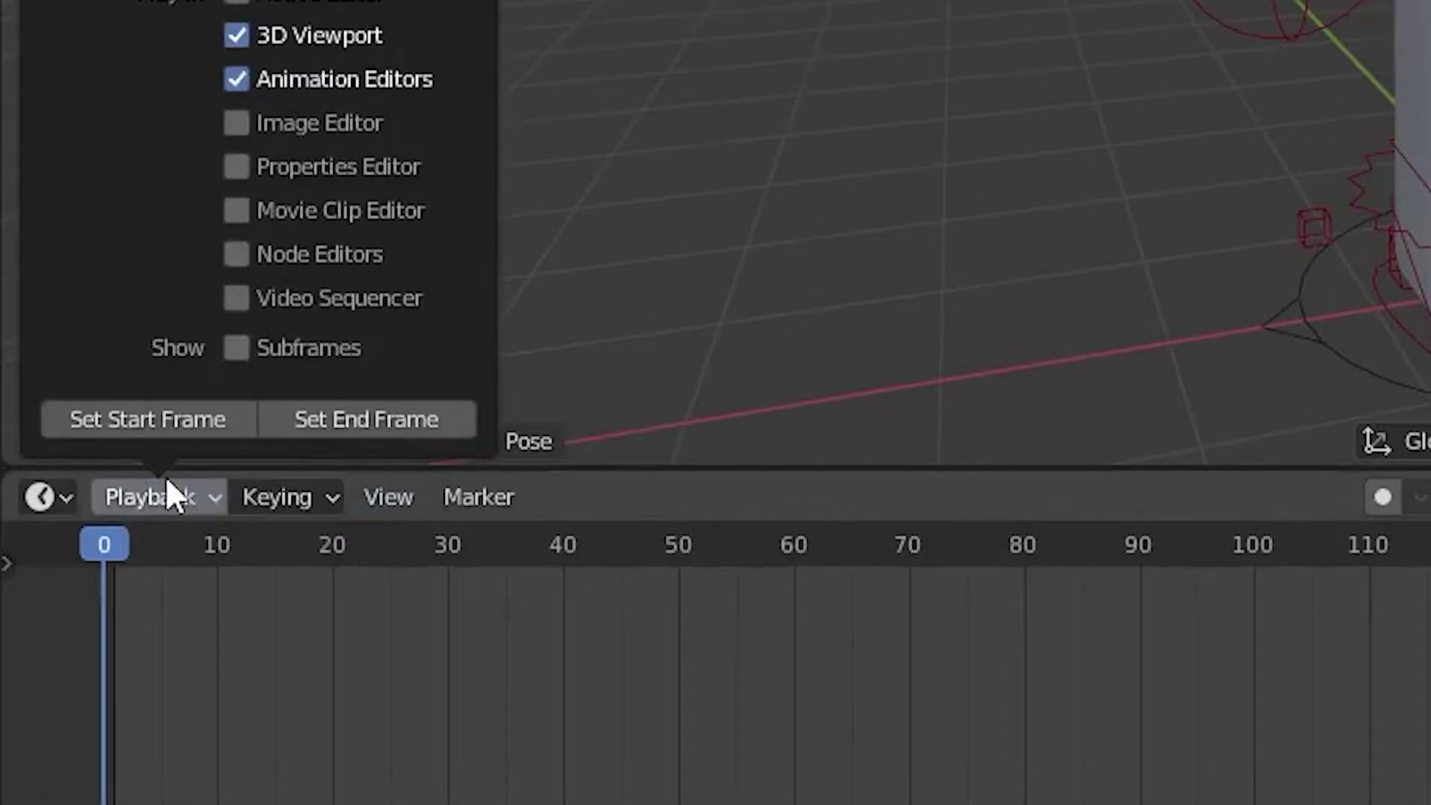
click(43, 498)
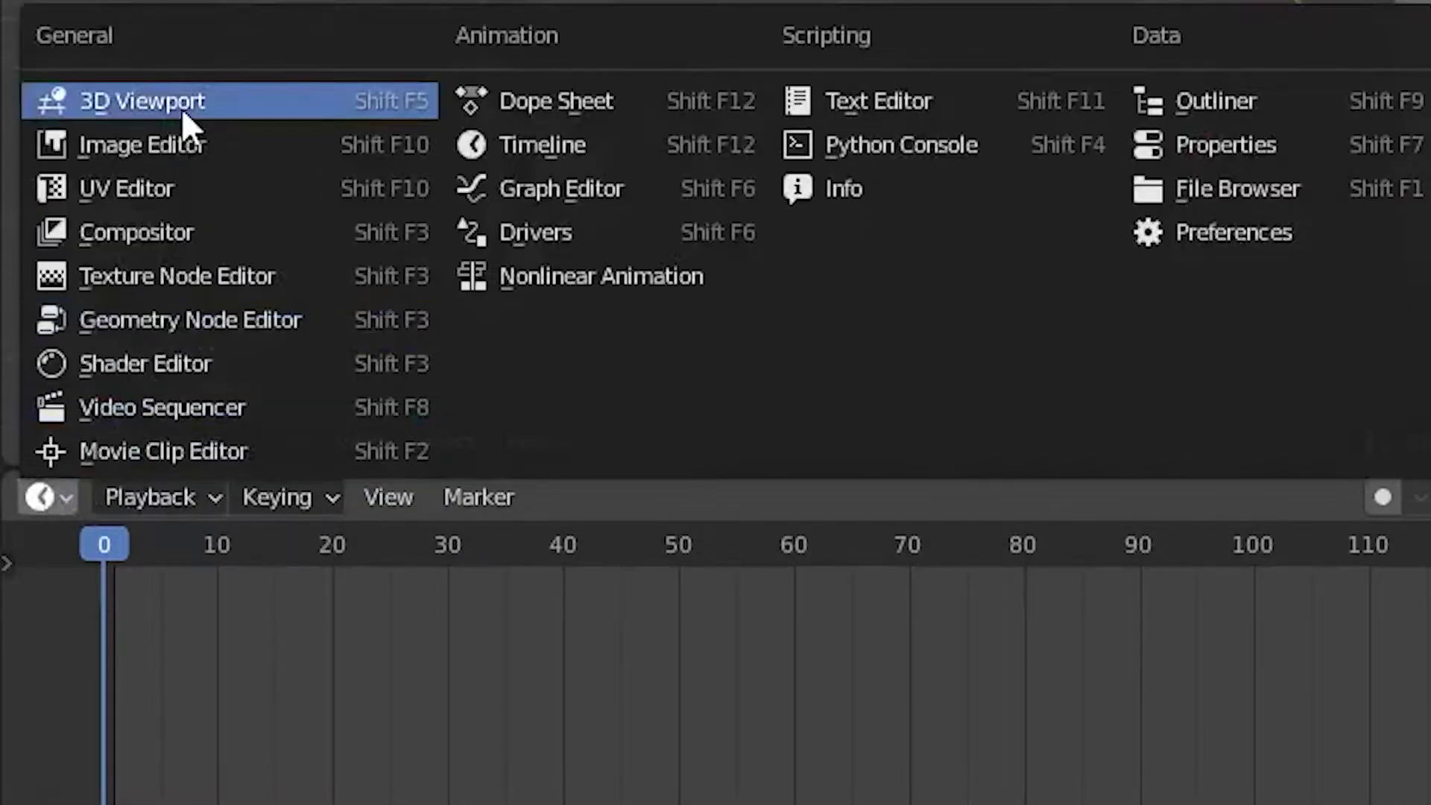
click(168, 362)
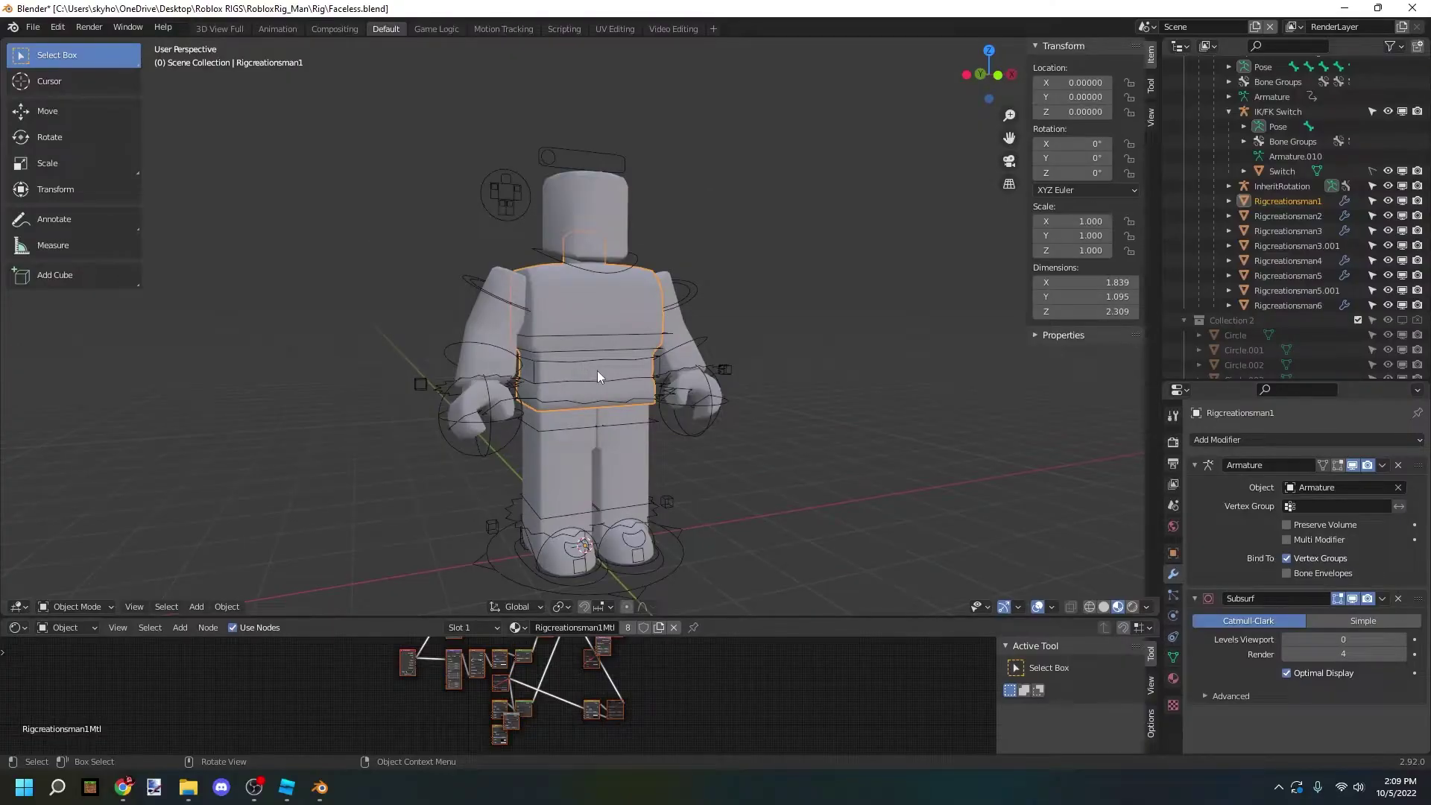
Select the torso mesh and frame its Mapping, Texture and Mix nodes in a taller editor.
scroll(581, 690, up, 3)
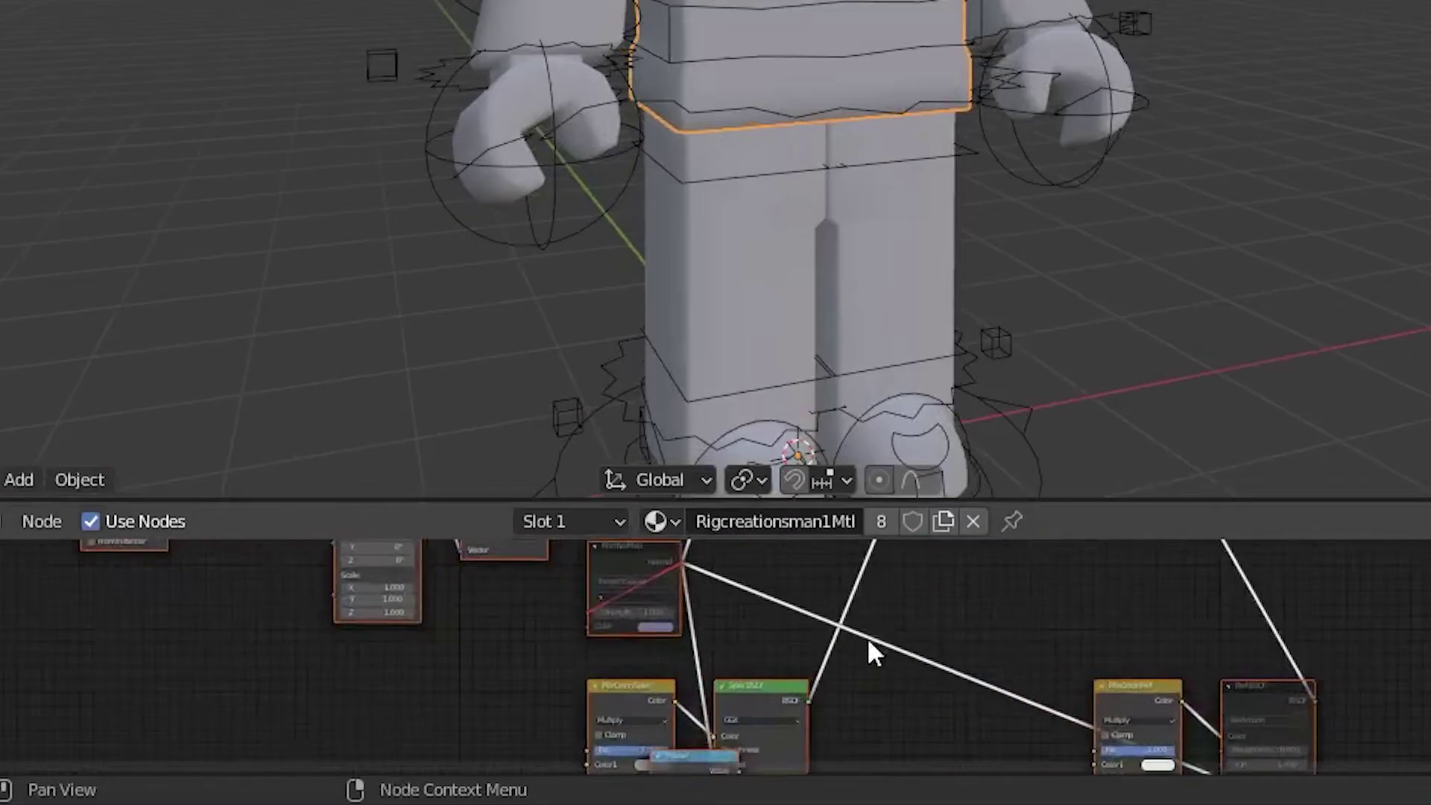
drag(949, 616, 849, 757)
middle_drag(968, 603, 934, 740)
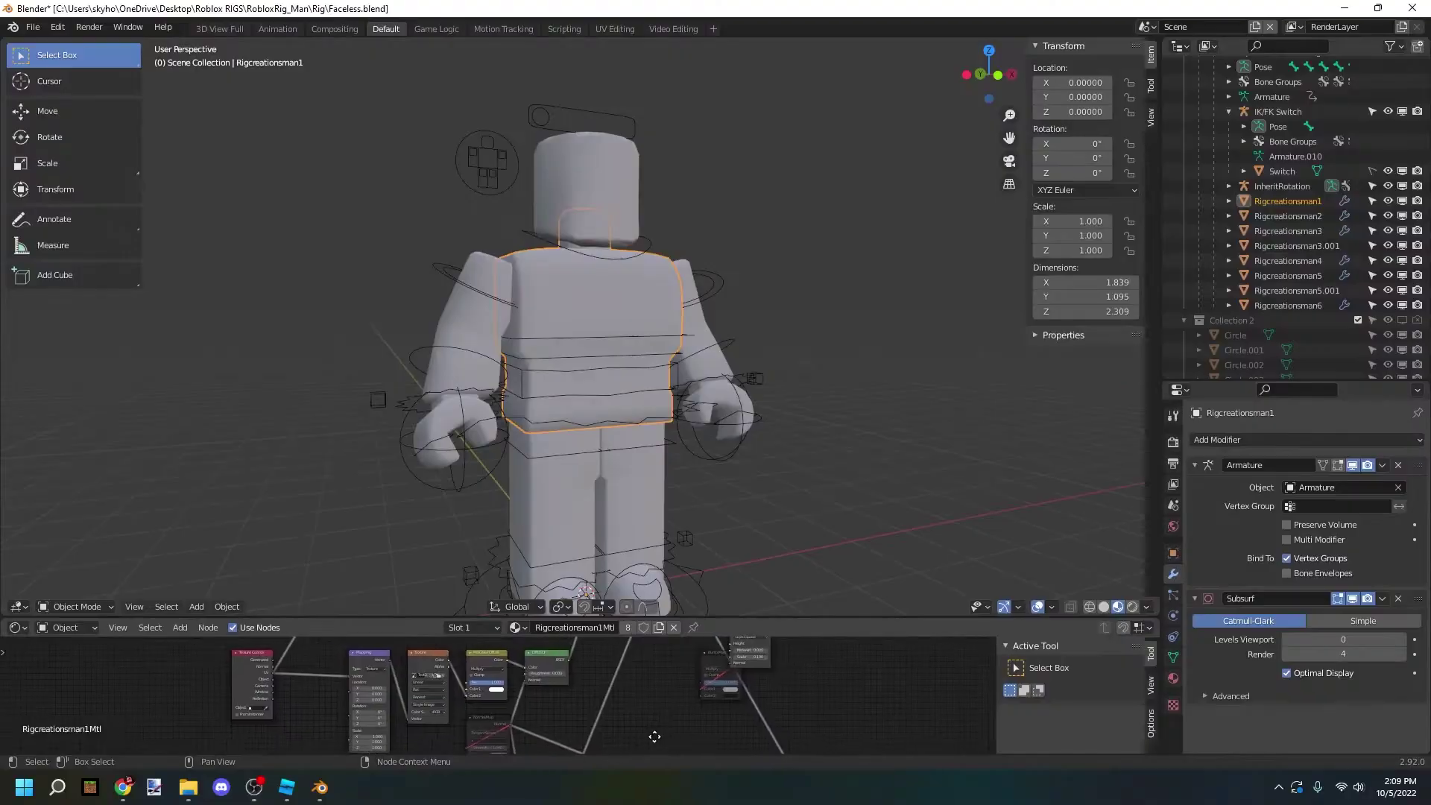
click(558, 423)
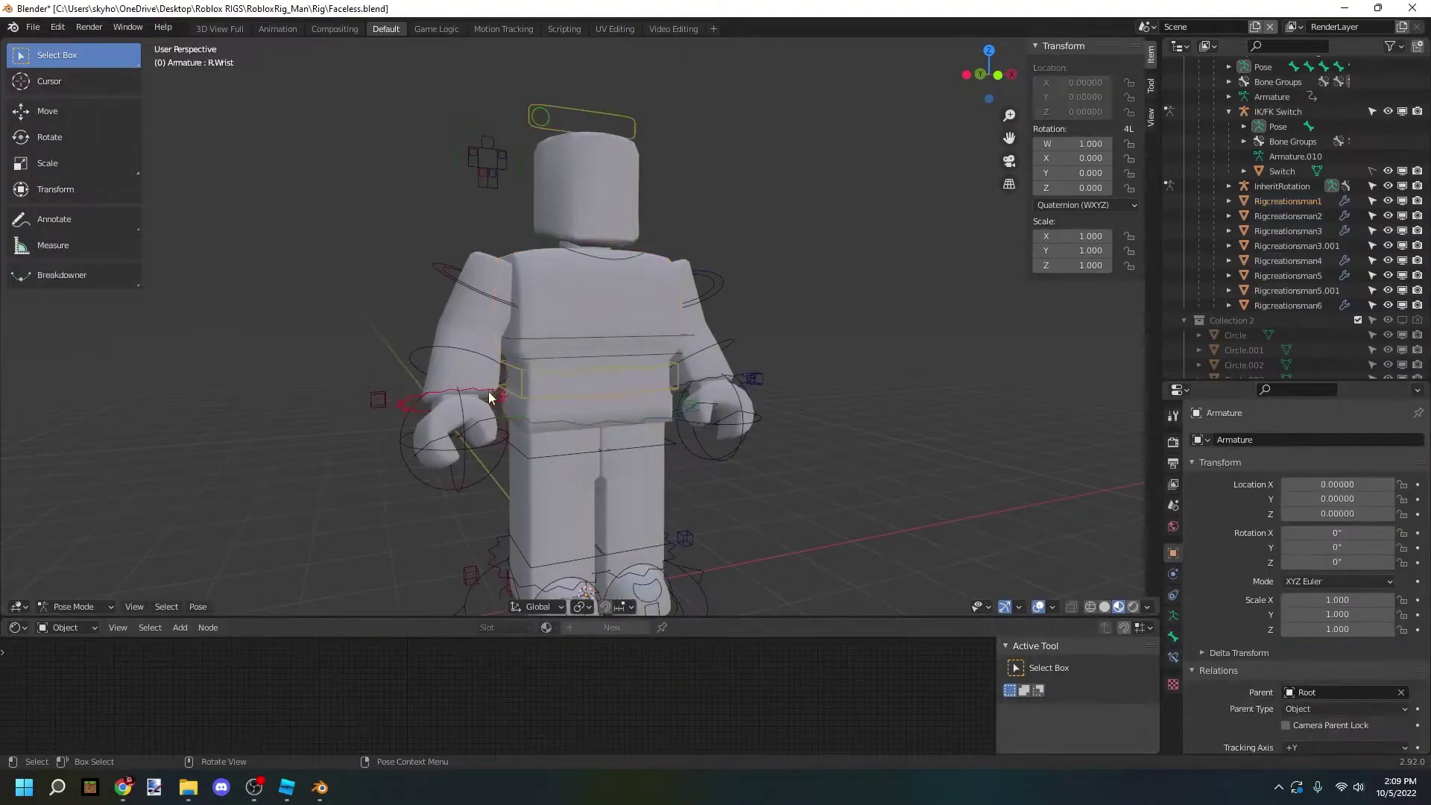
click(580, 374)
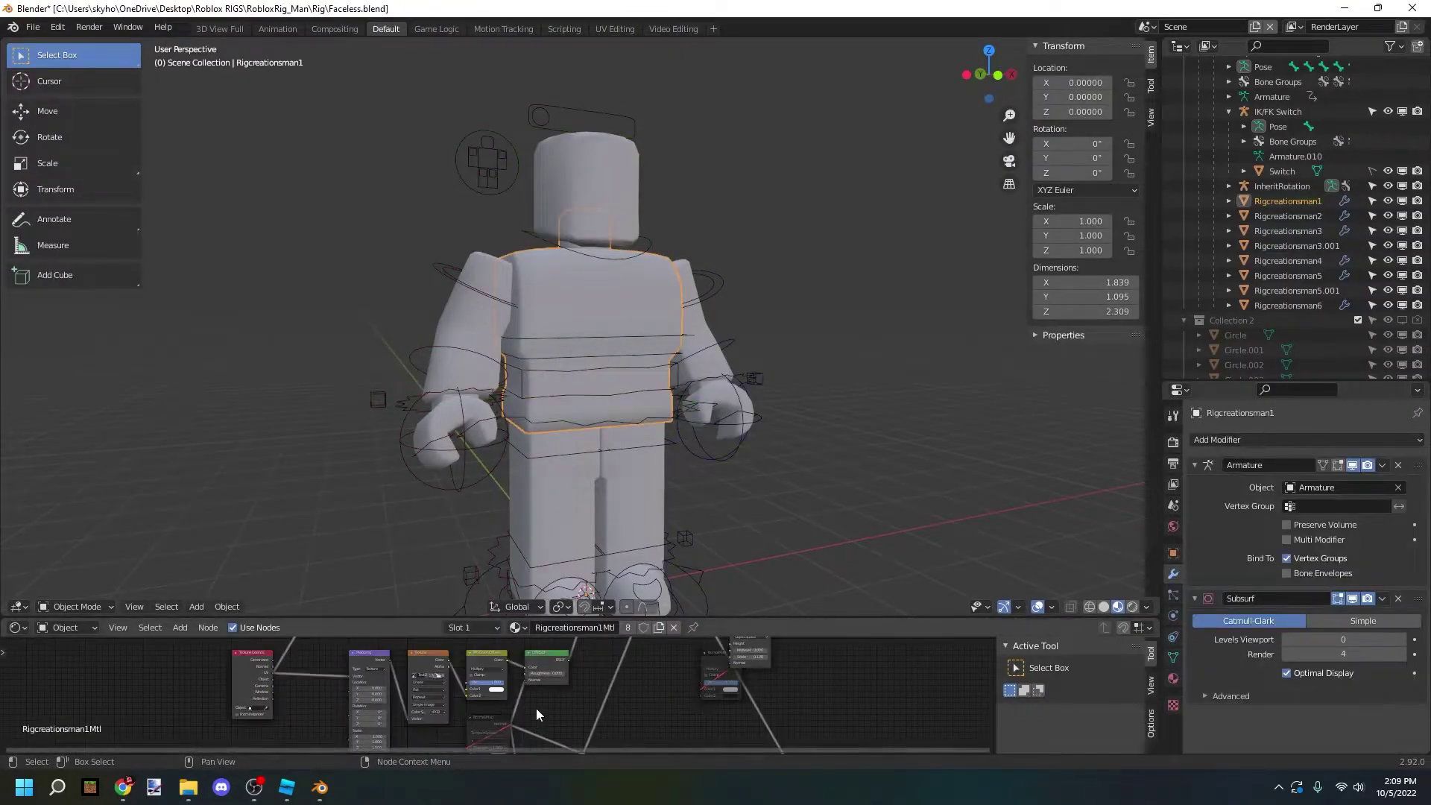
middle_drag(535, 708, 602, 708)
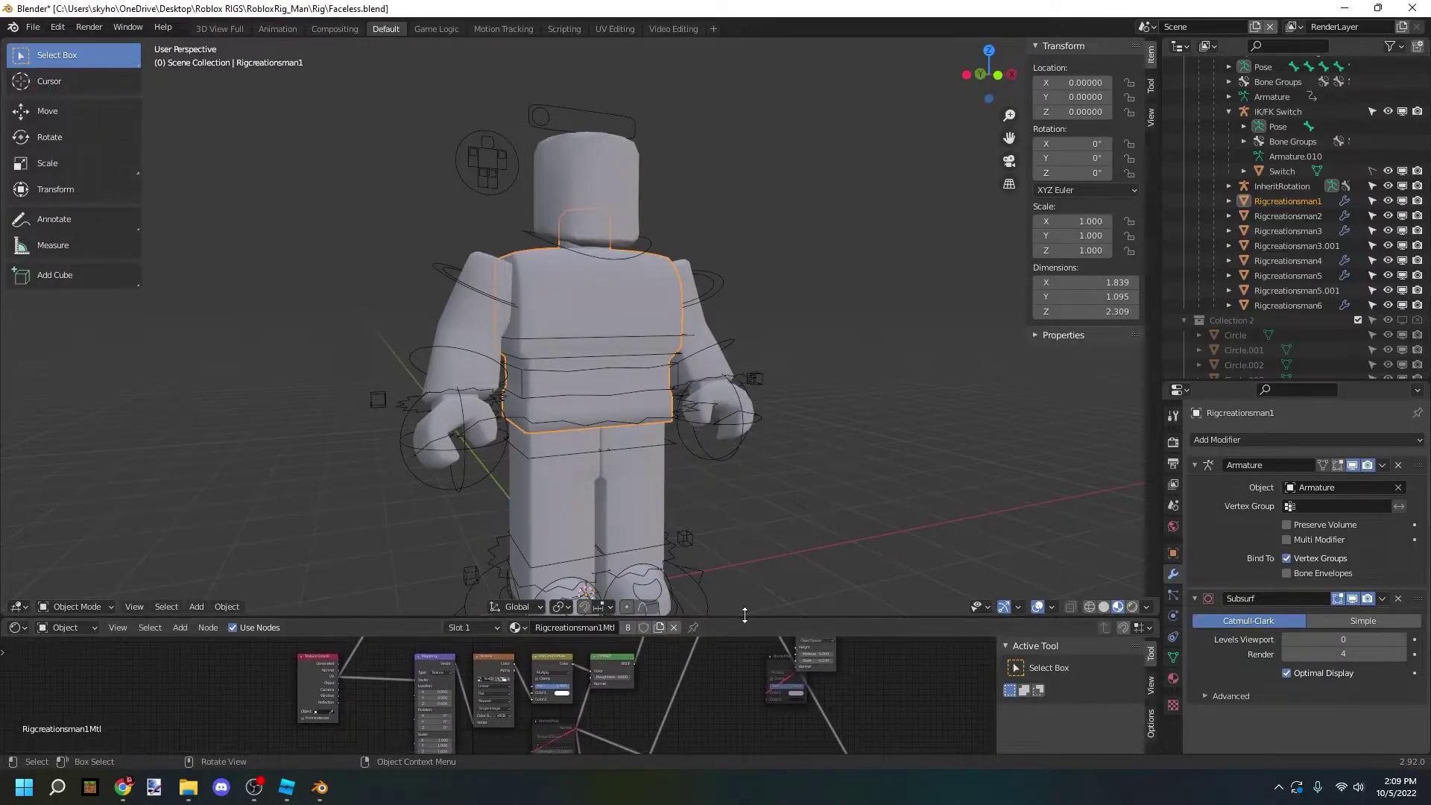
drag(744, 614, 745, 507)
middle_drag(532, 656, 566, 630)
scroll(580, 649, up, 5)
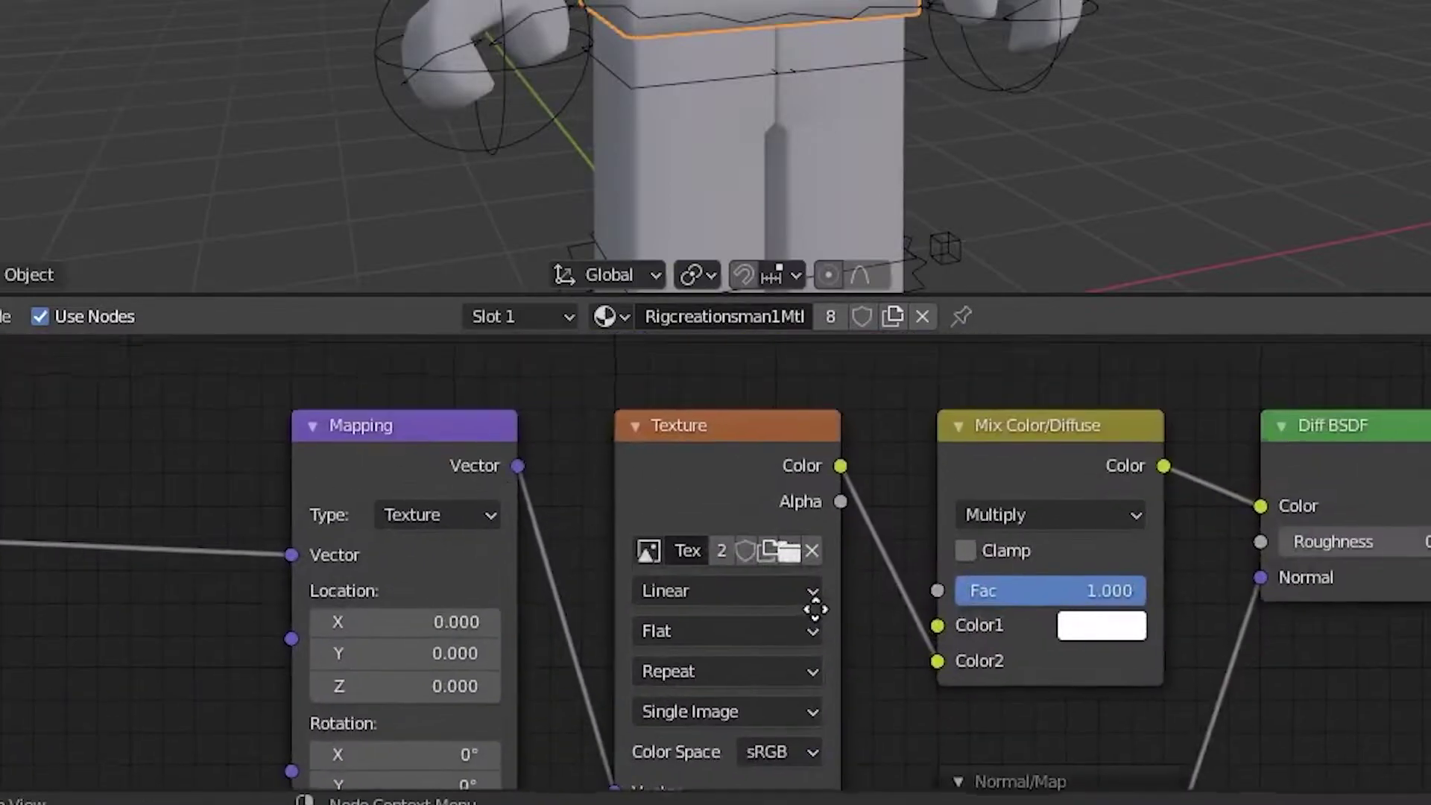
Load Badskyhopp1_diff.png from Desktop > GFX TUTORIAL > BODY into the Texture node.
scroll(815, 609, up, 3)
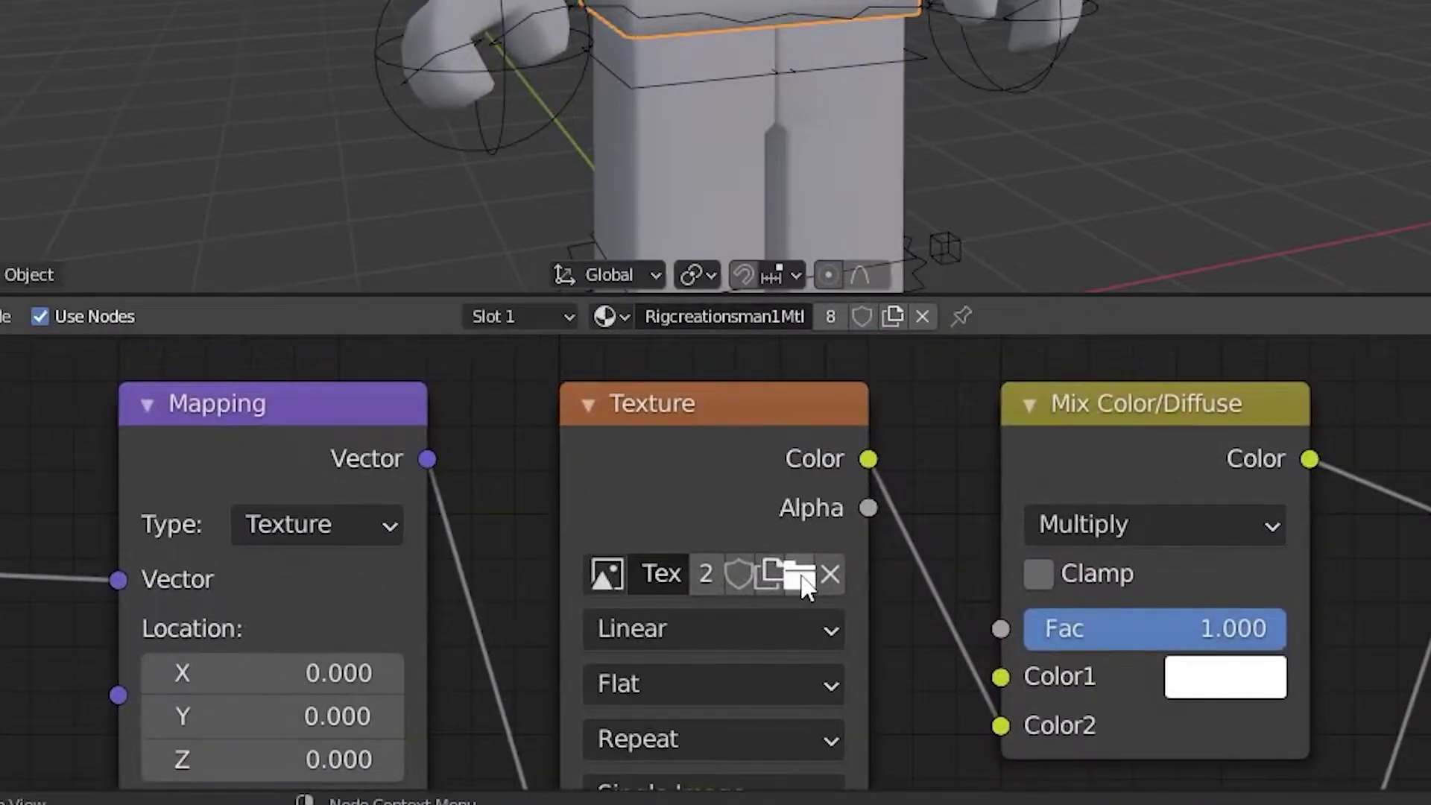
click(804, 581)
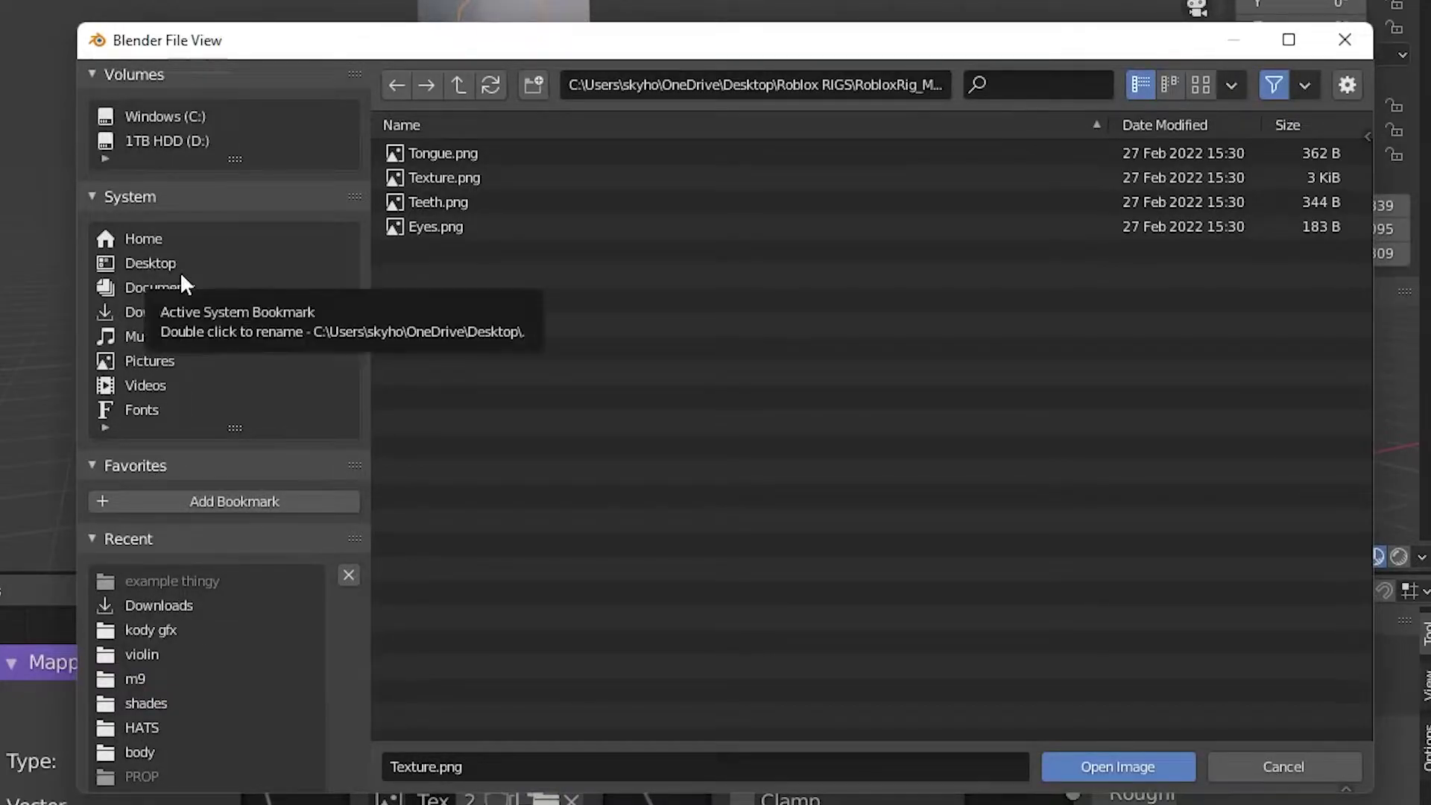
click(216, 263)
click(434, 198)
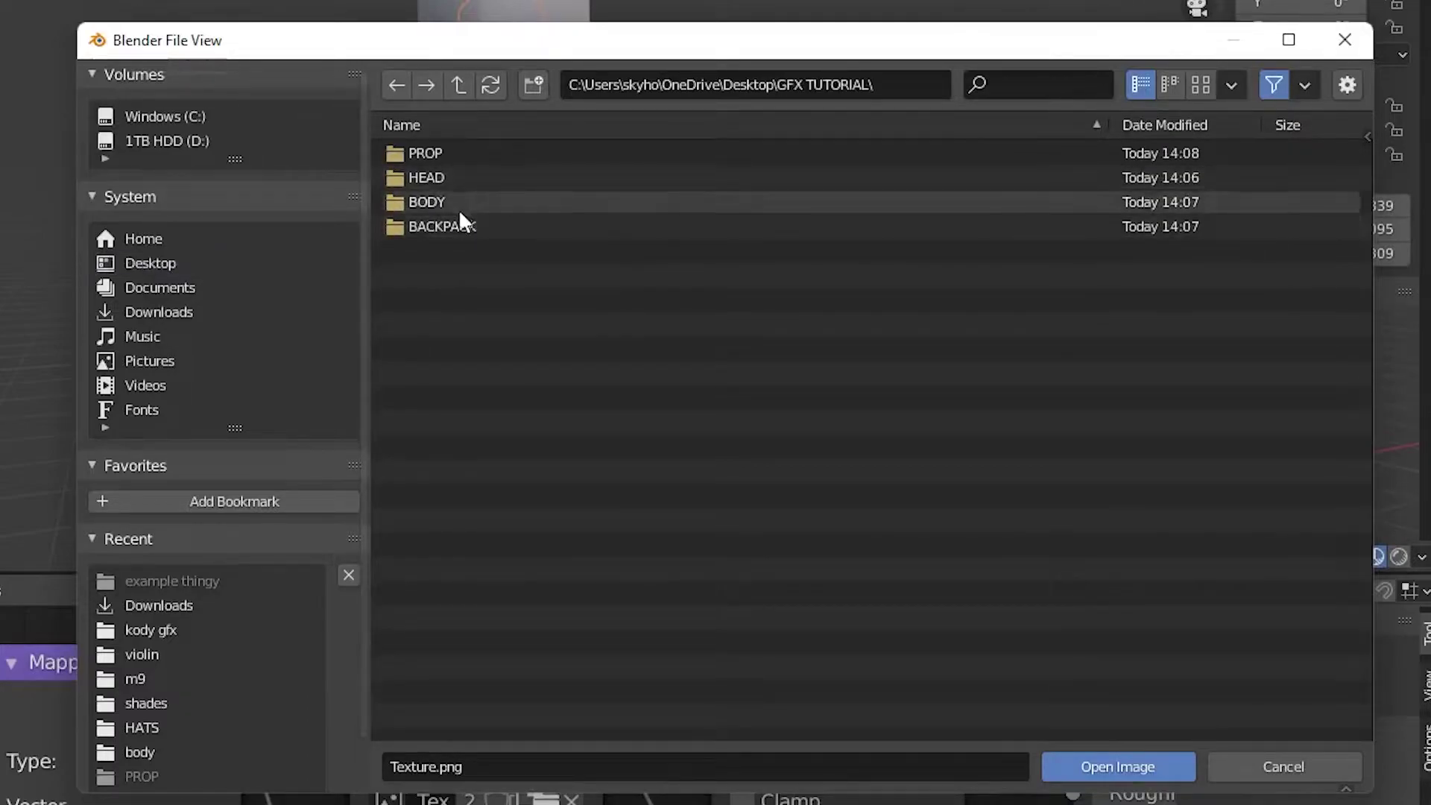
click(492, 207)
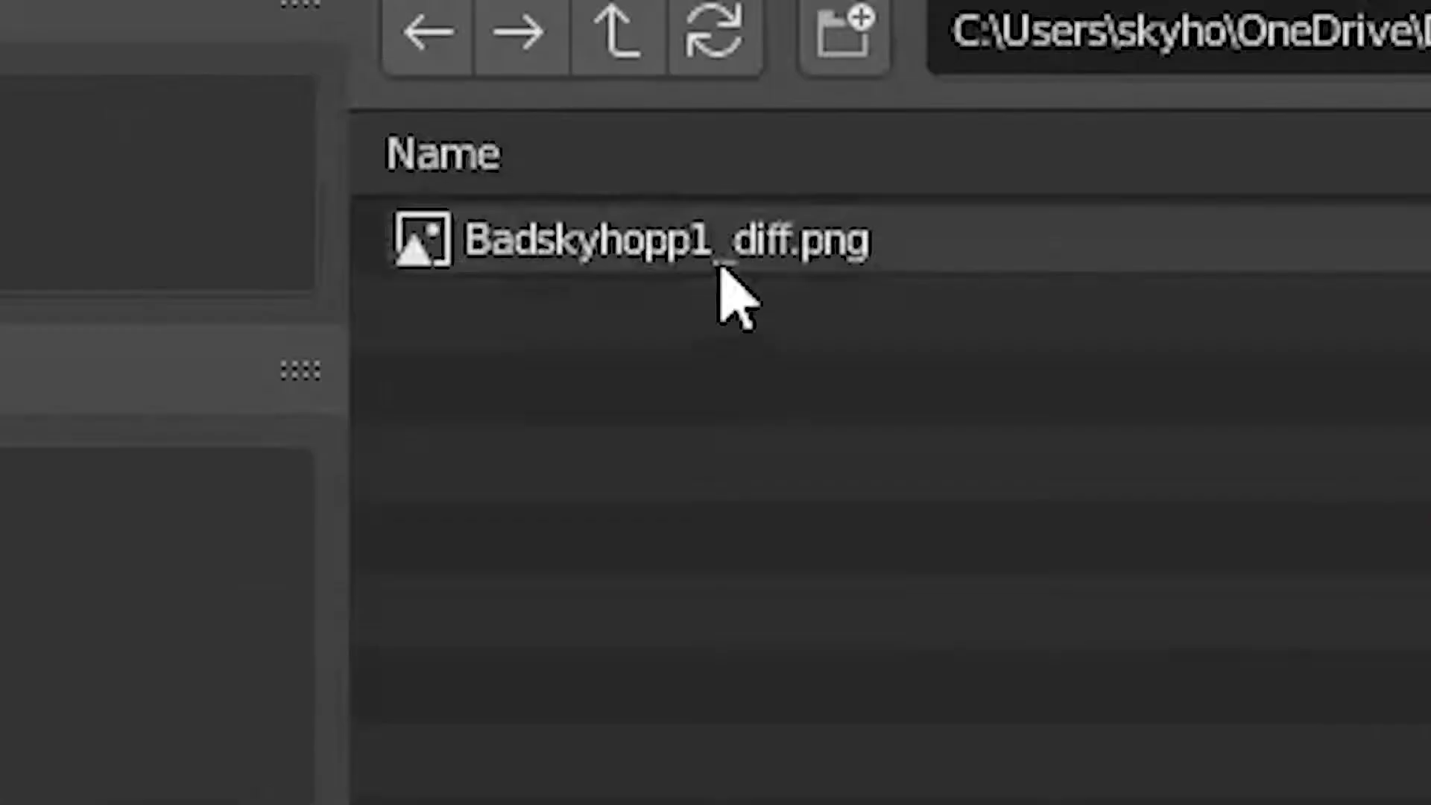
click(492, 160)
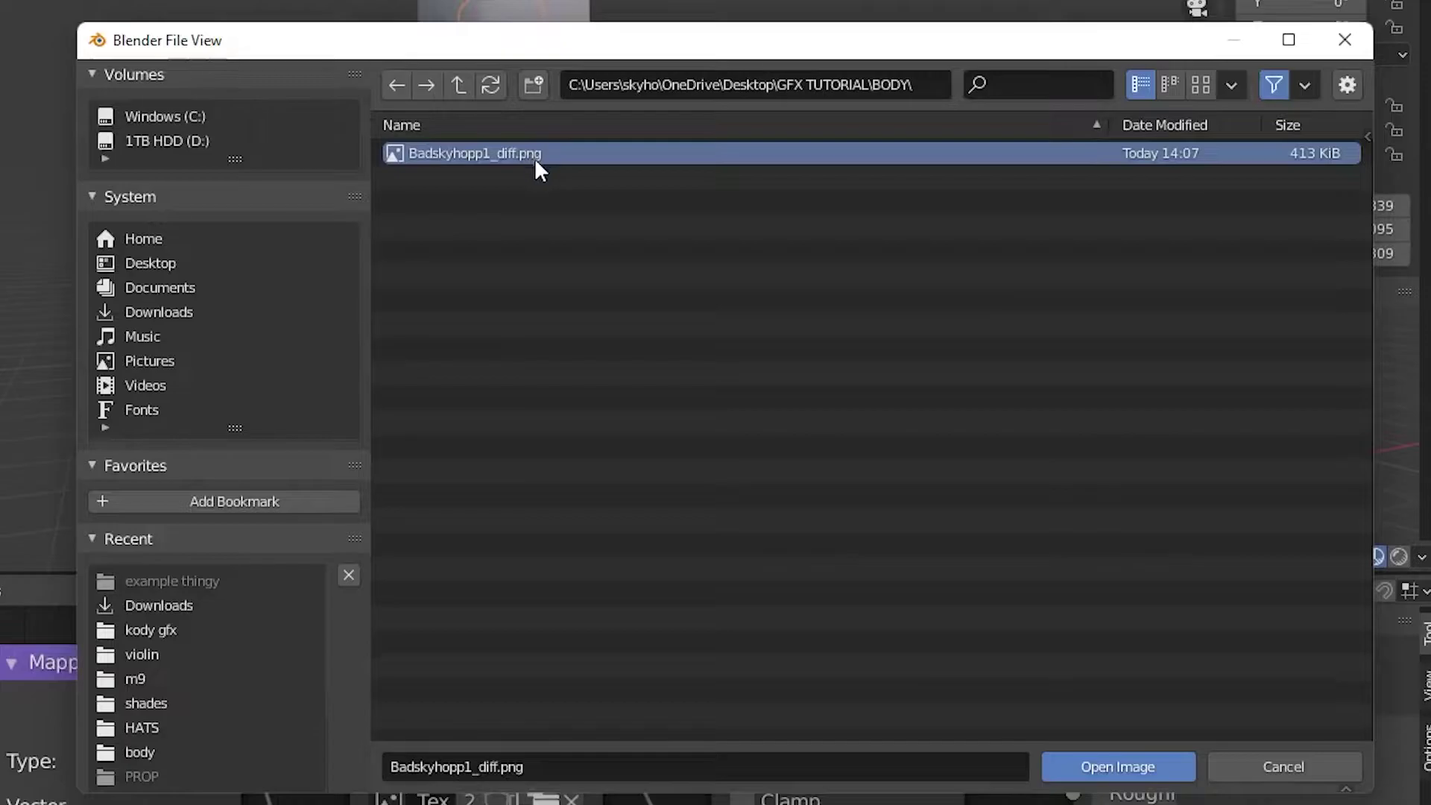
double_click(879, 268)
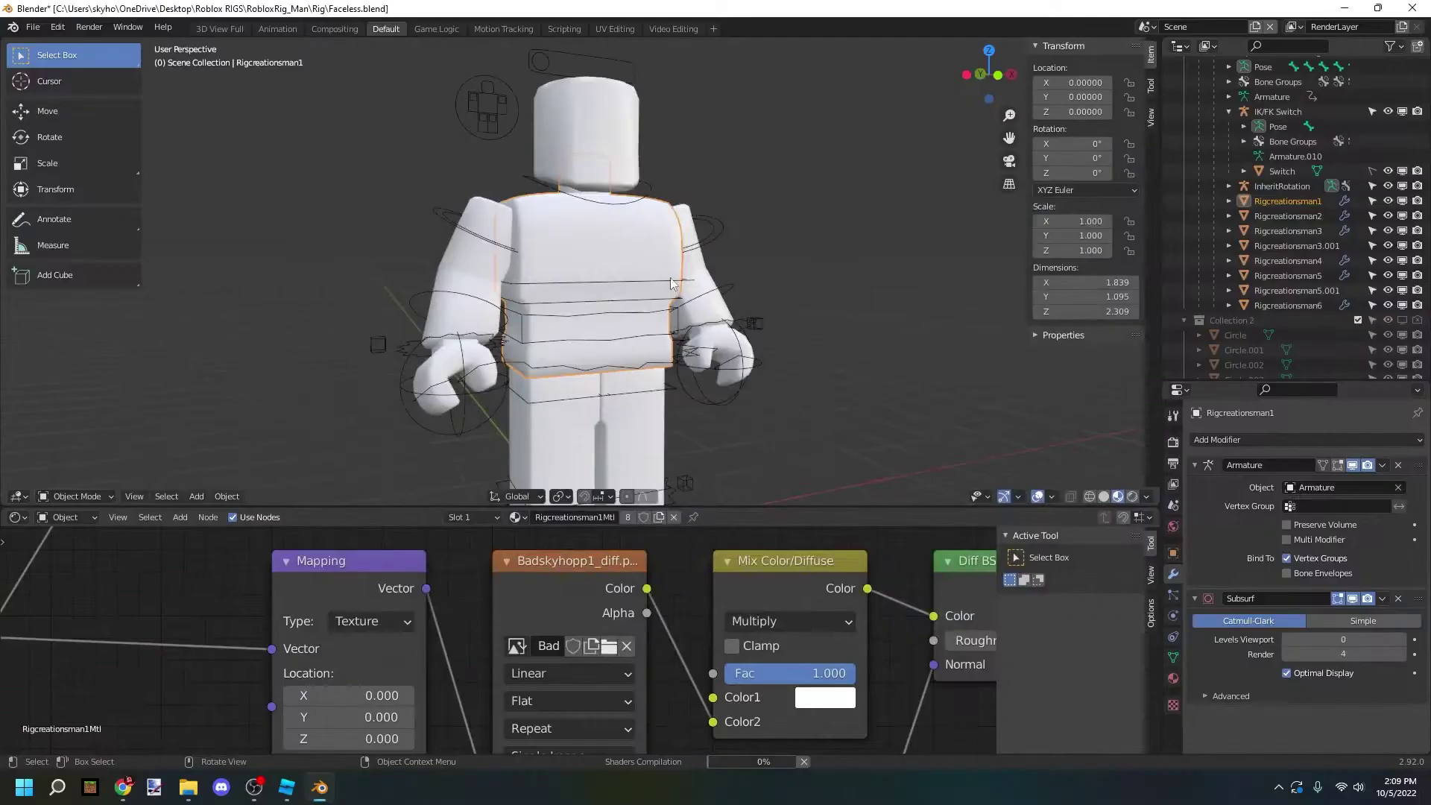
Delete the rig's original head mesh Rigcreationsman6, leaving the plaid-shirt-and-jeans body headless.
scroll(670, 283, down, 3)
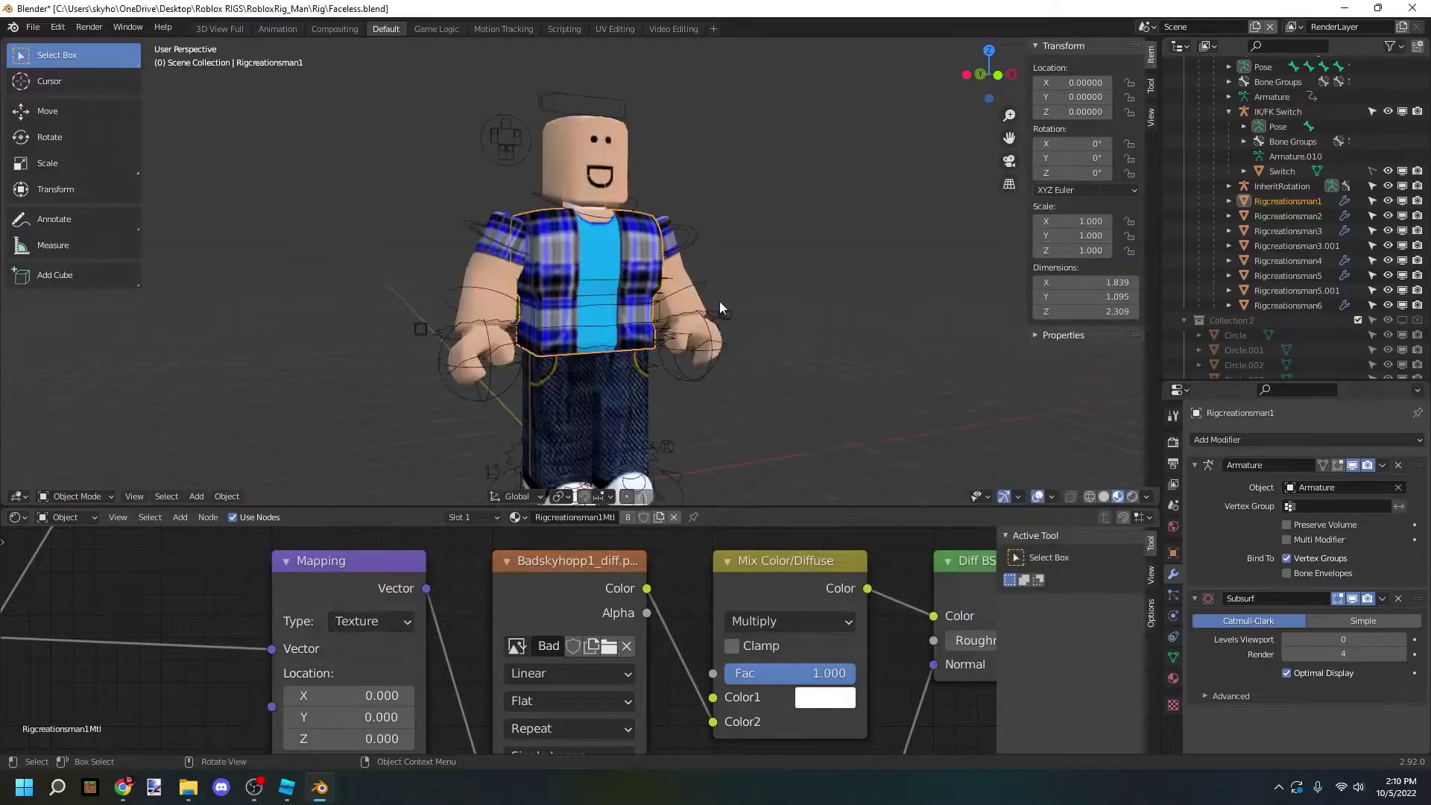
middle_drag(732, 293, 596, 243)
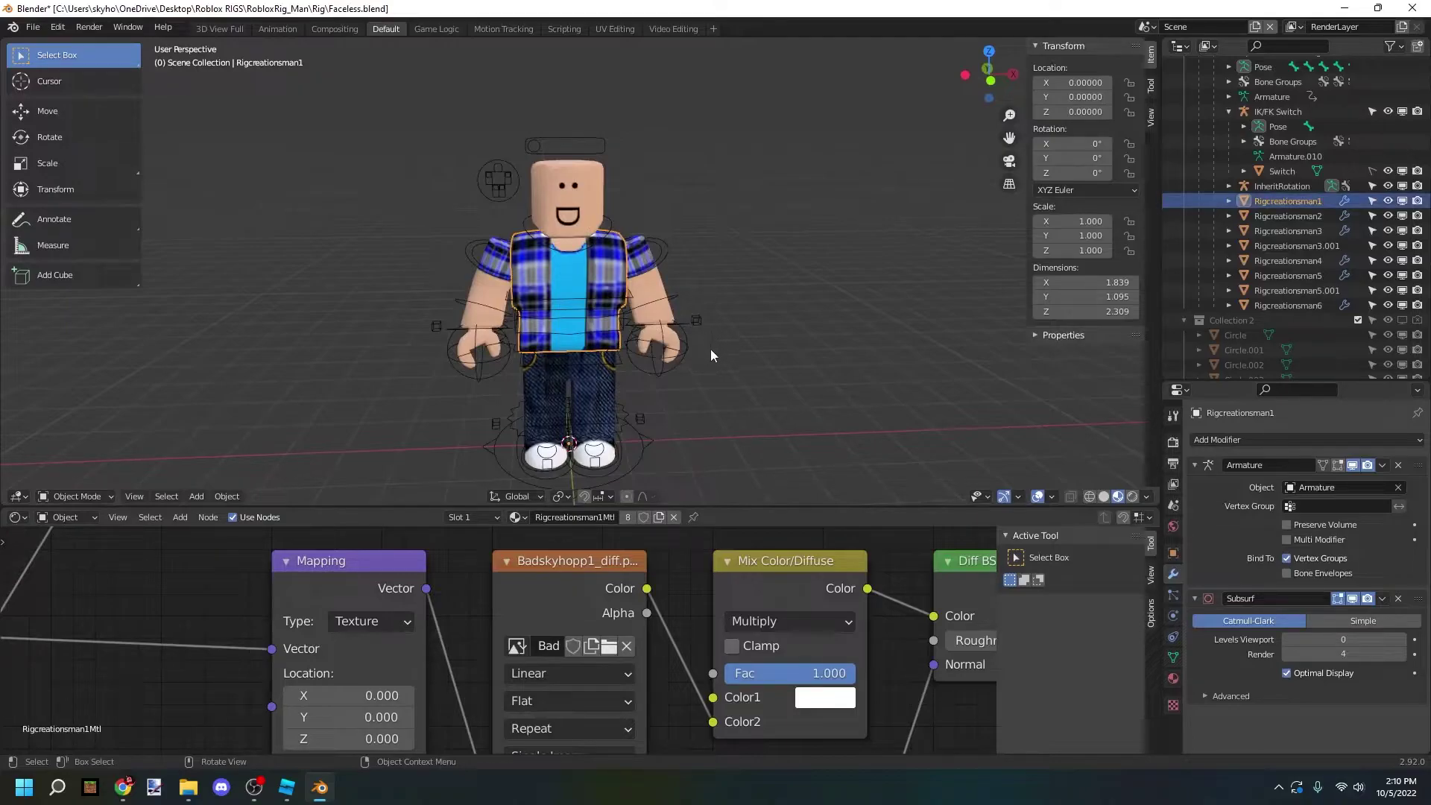
click(562, 204)
key(ctrl+Tab)
right_click(562, 206)
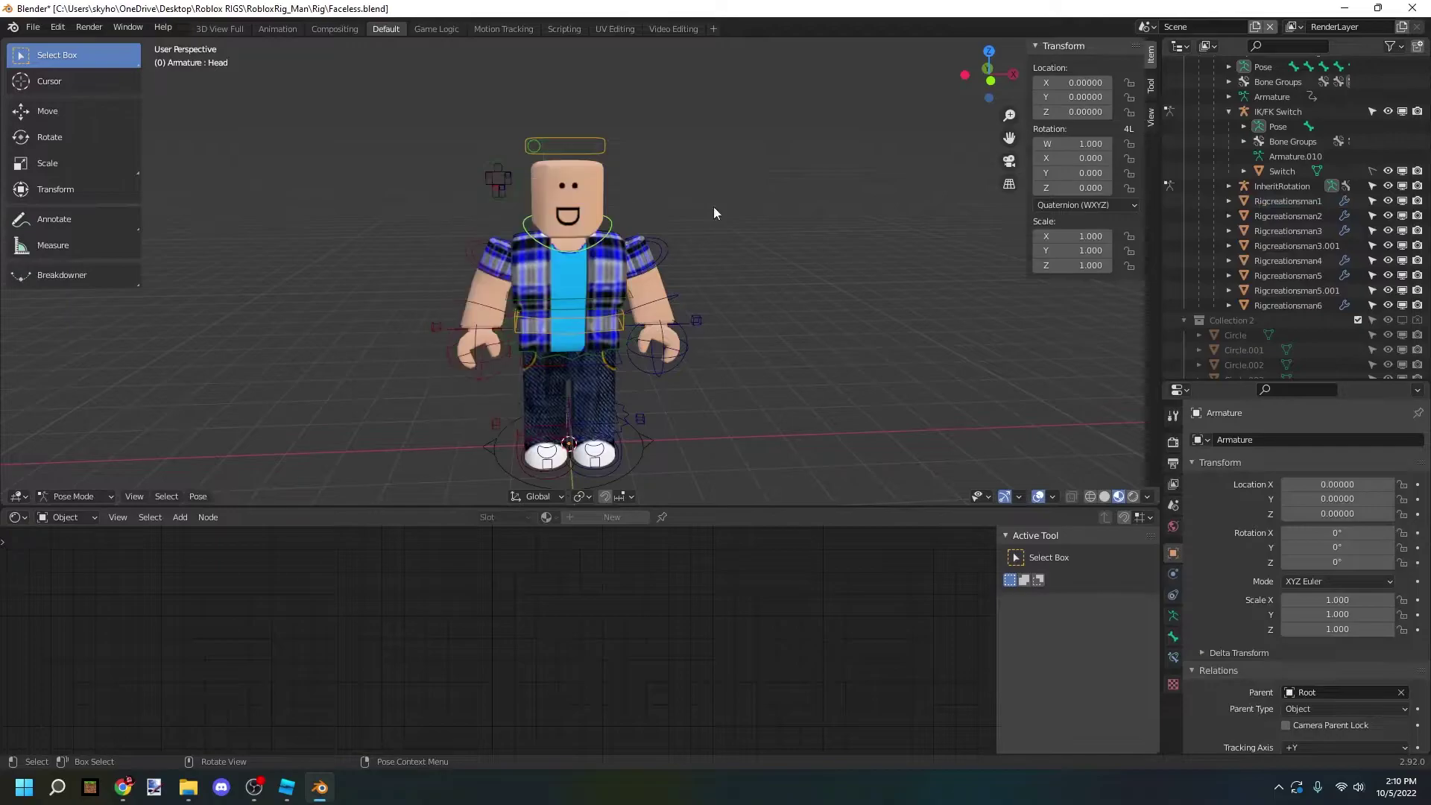
key(ctrl+Tab)
click(578, 193)
right_click(578, 193)
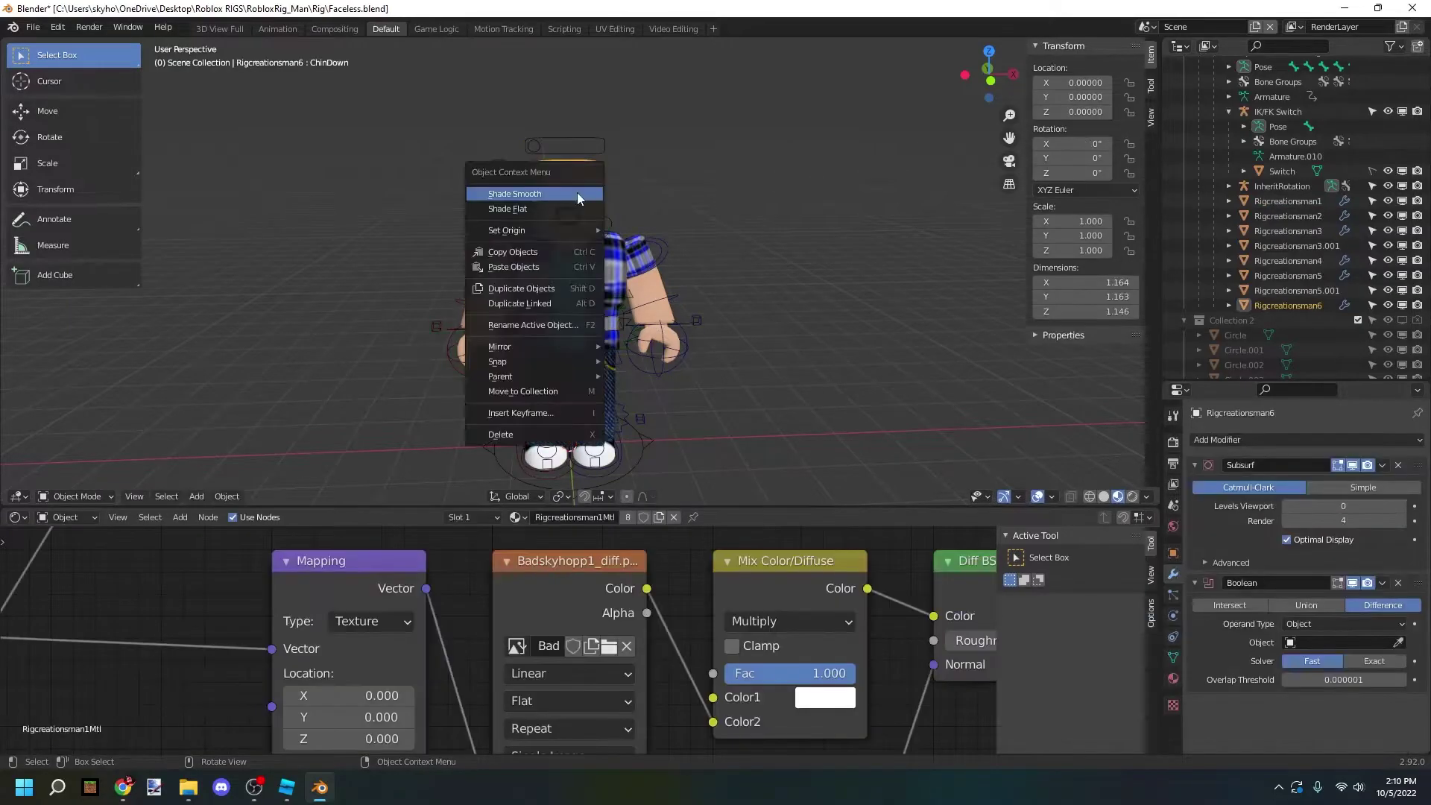
click(541, 434)
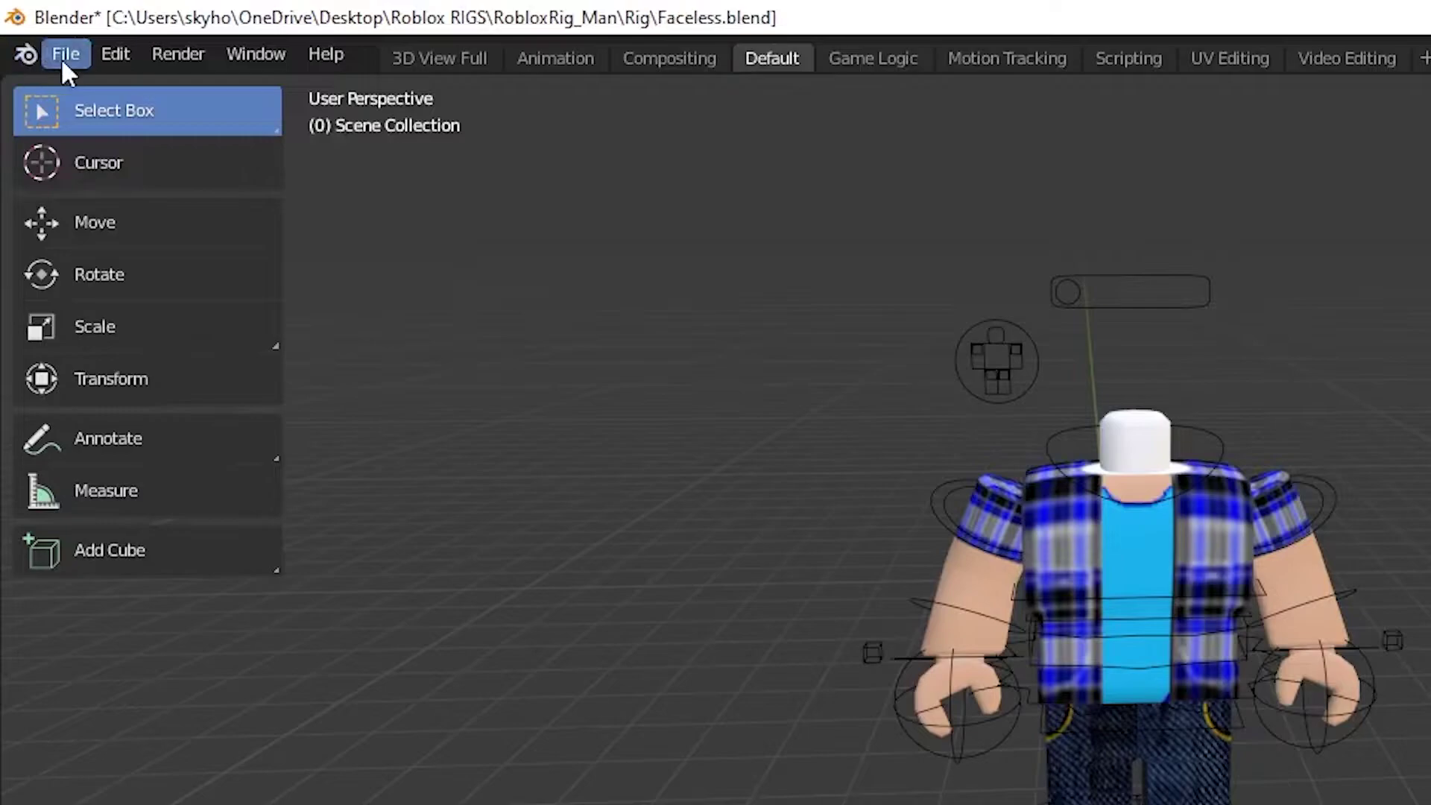
Import HEAD.obj as a Wavefront OBJ from Desktop\GFX TUTORIAL\HEAD.
click(59, 57)
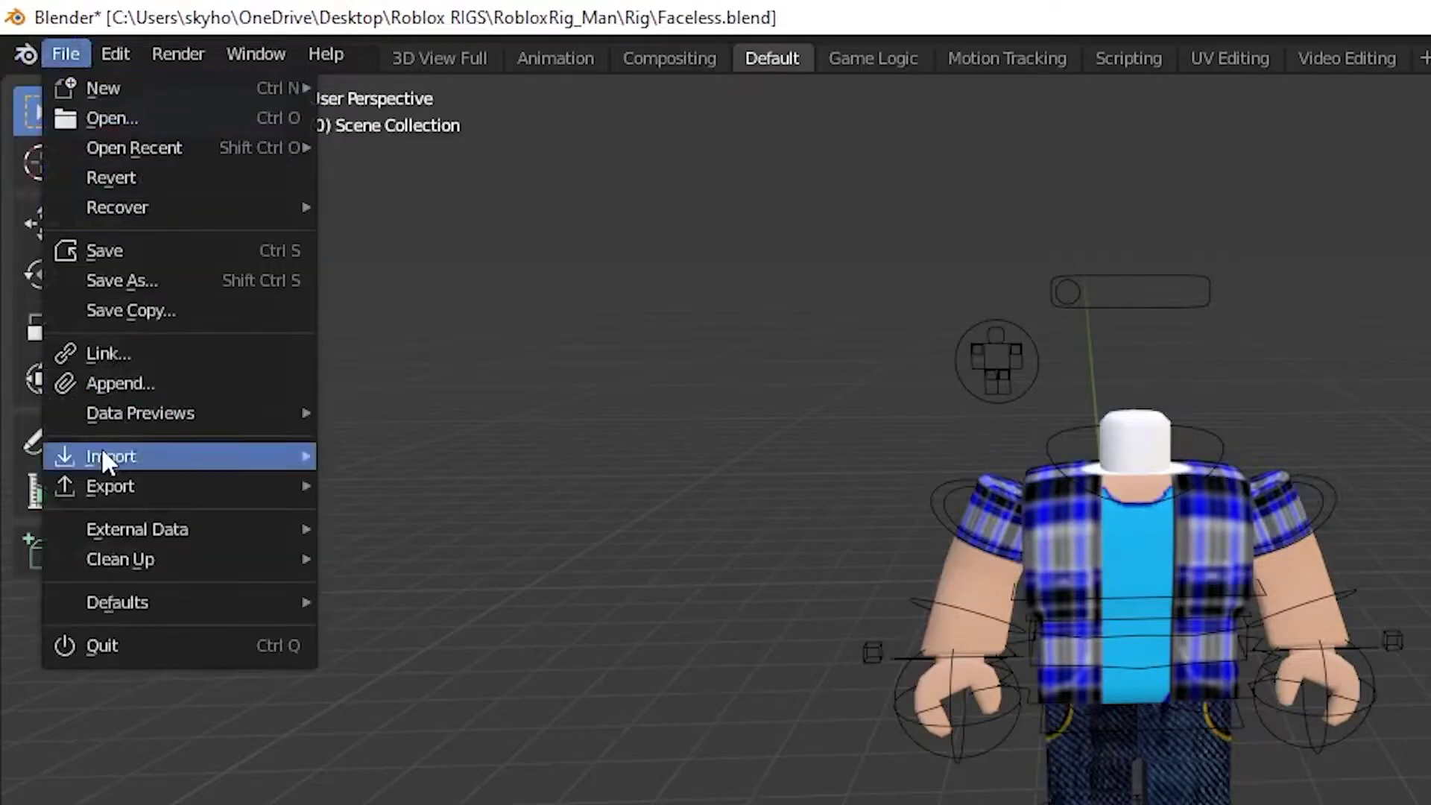
mouse_move(100, 453)
click(463, 692)
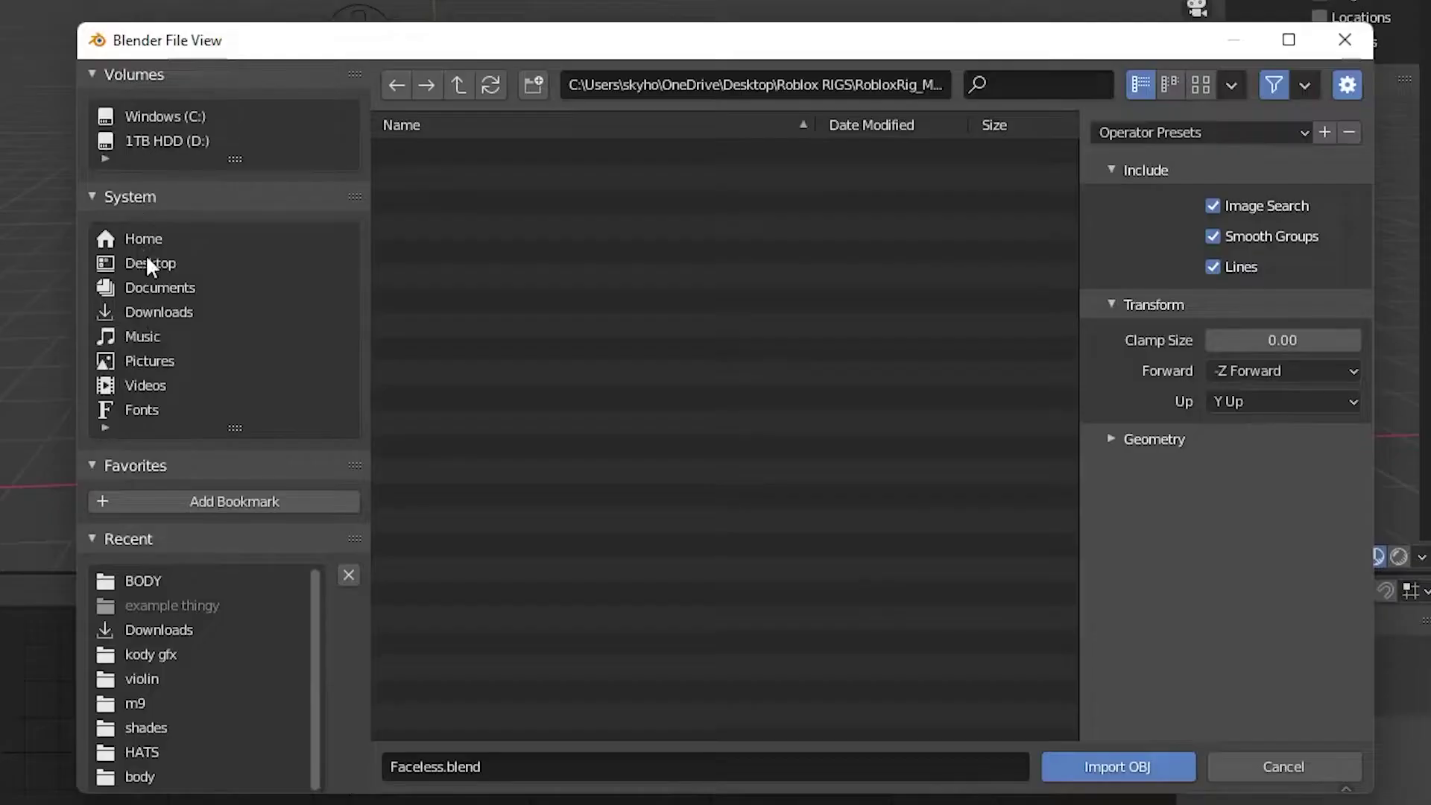
click(154, 262)
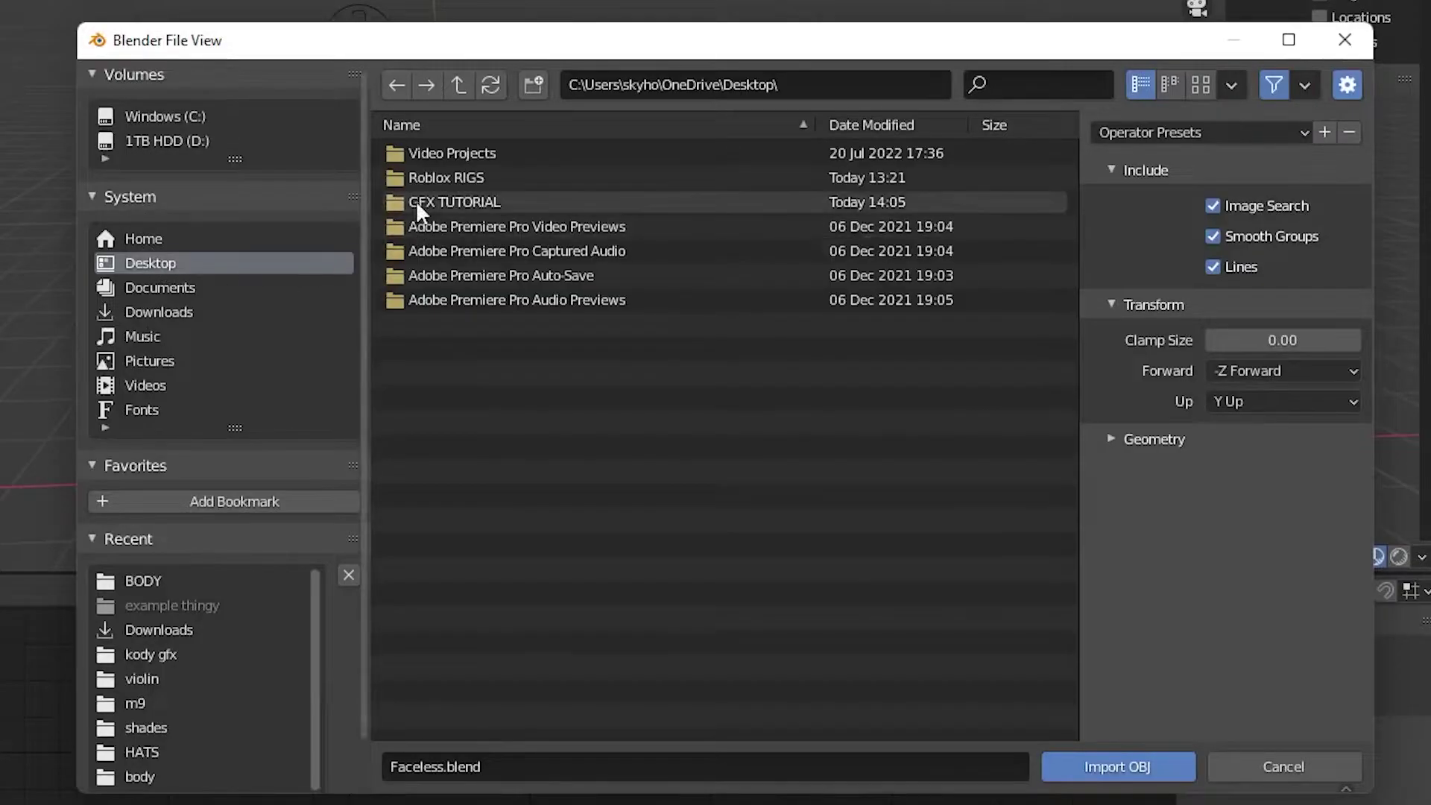
double_click(439, 200)
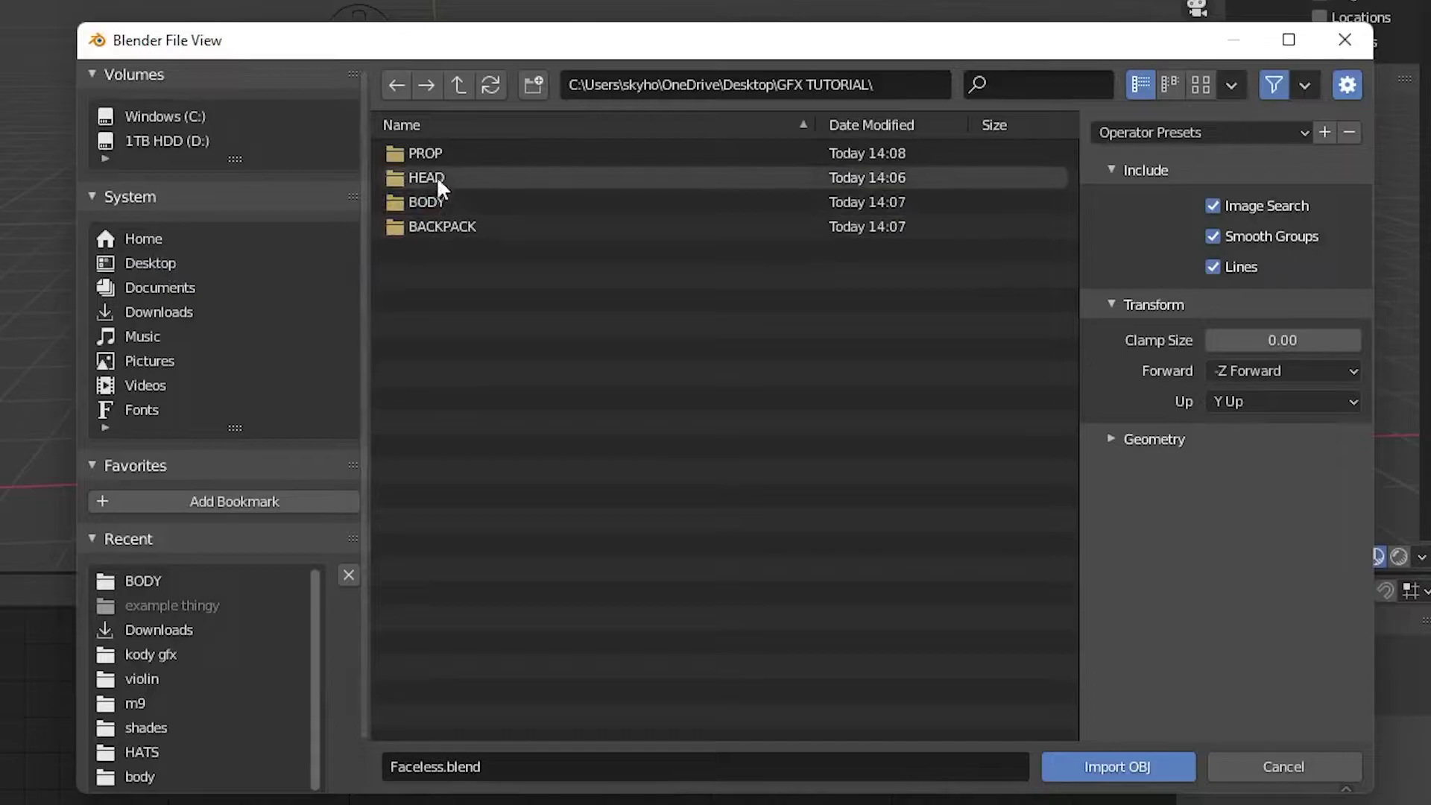
click(438, 179)
double_click(436, 177)
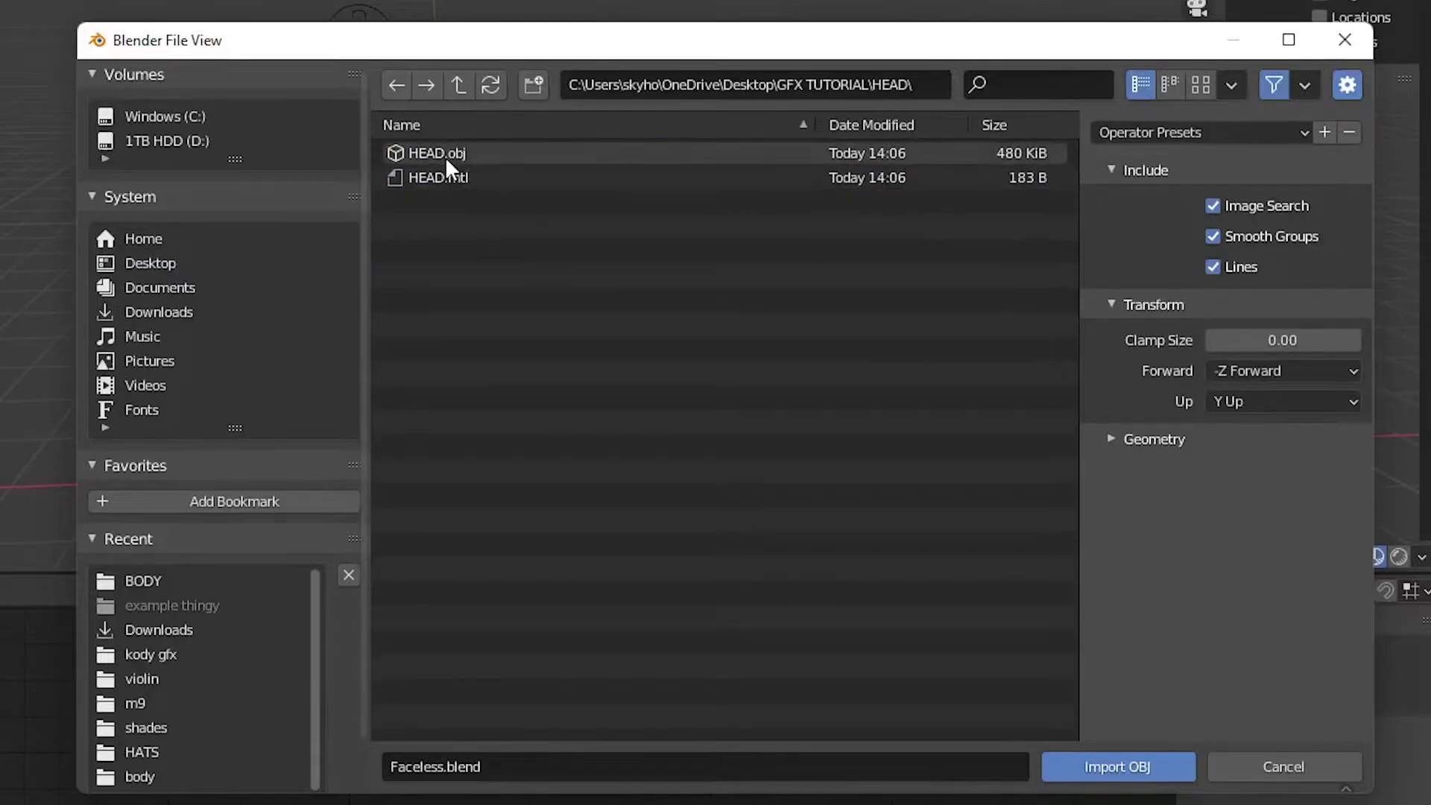
click(445, 157)
double_click(468, 154)
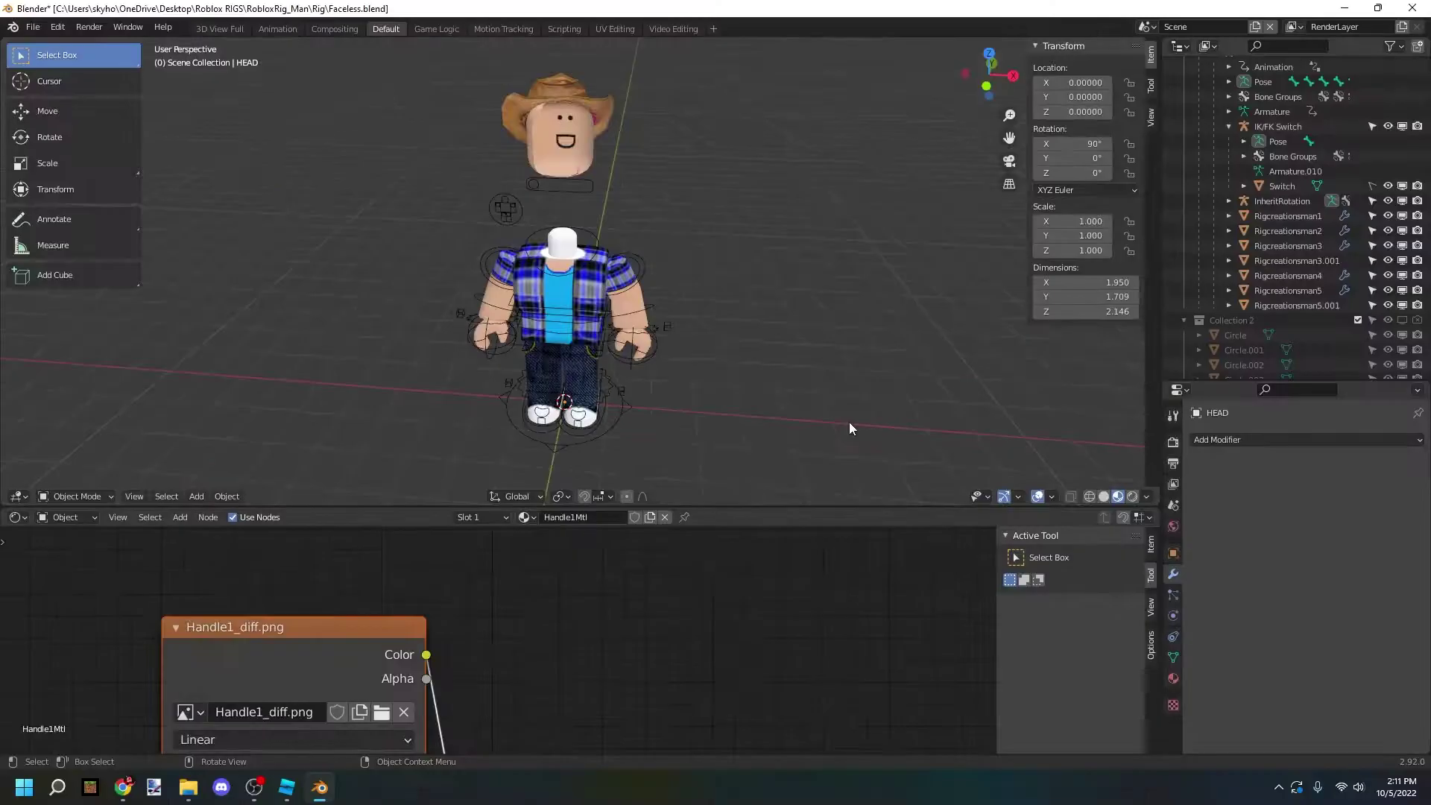
Switch the viewport to Rendered shading and apply Set Origin > Geometry to Origin on the HEAD object.
mouse_move(820, 386)
middle_down()
mouse_move(472, 380)
mouse_move(761, 402)
mouse_move(848, 389)
mouse_move(673, 405)
mouse_move(456, 400)
mouse_move(427, 386)
mouse_move(821, 381)
middle_up()
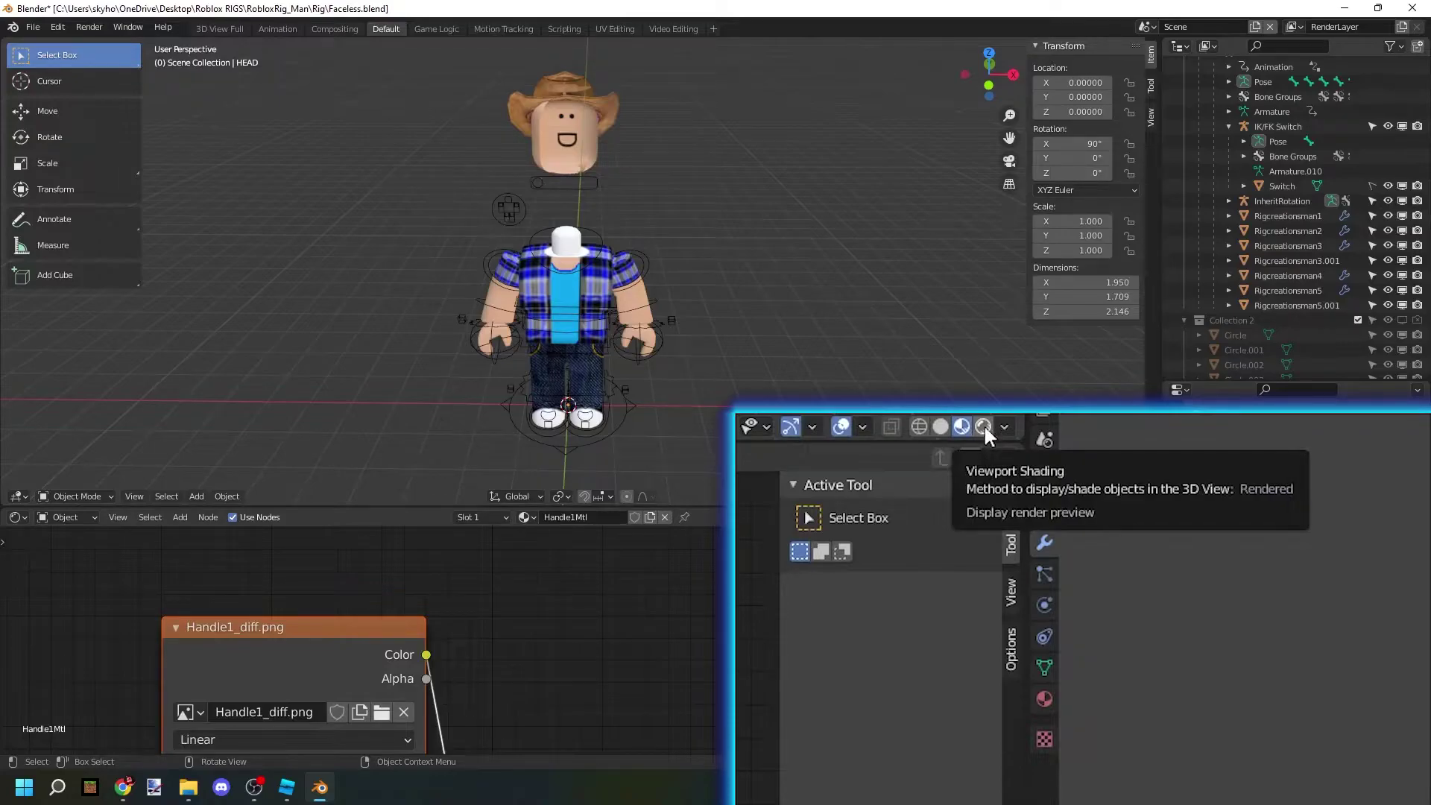
click(1114, 496)
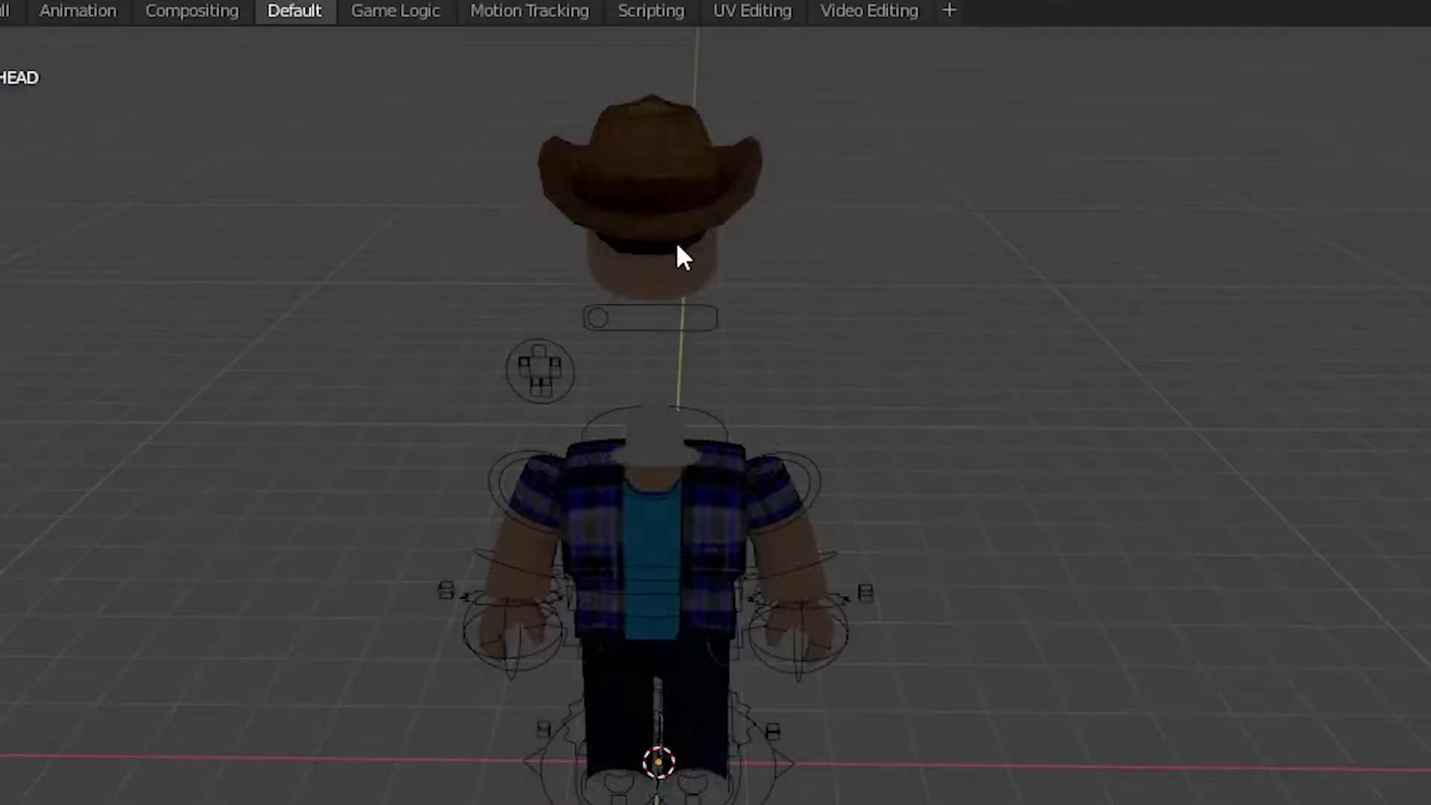
click(582, 155)
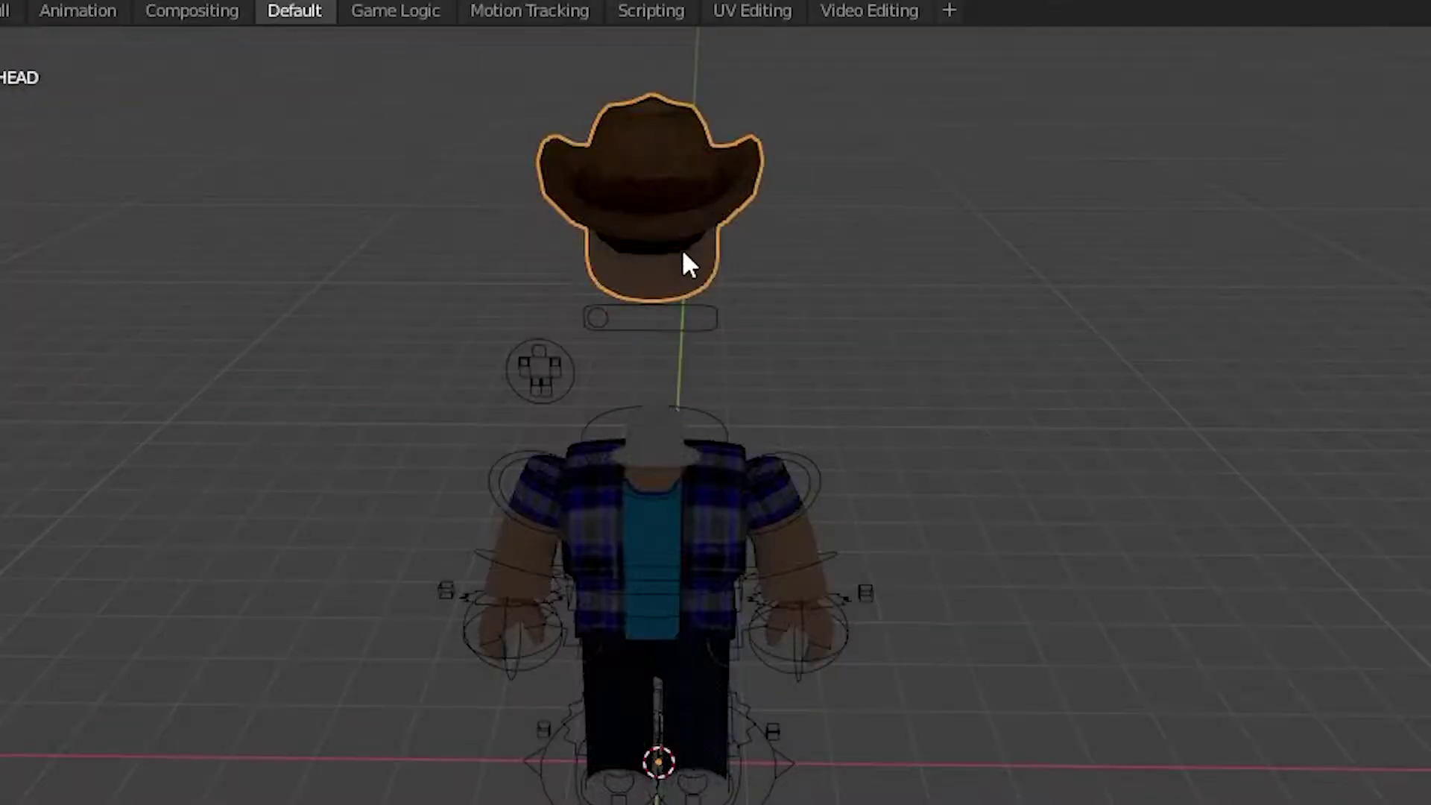
right_click(668, 259)
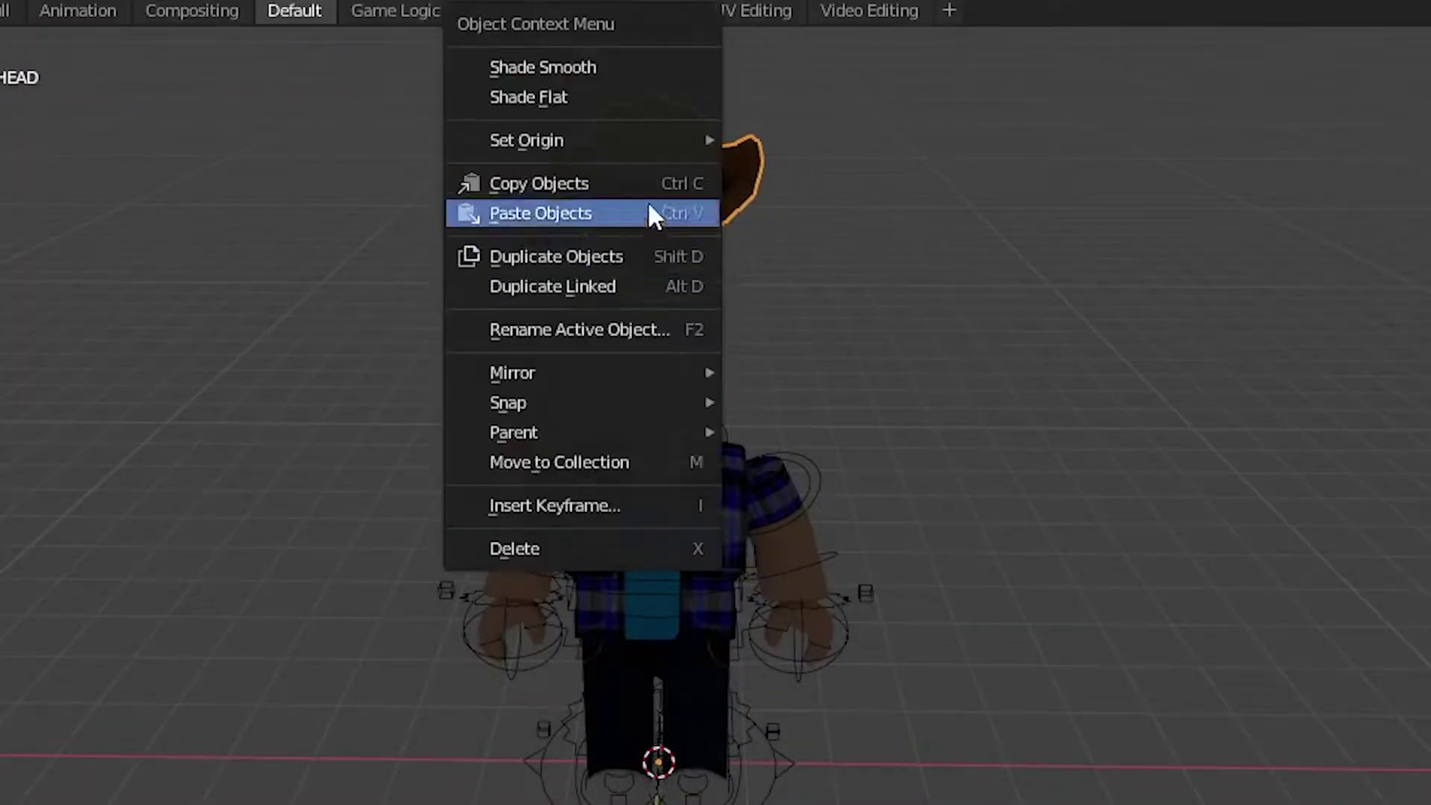
mouse_move(648, 149)
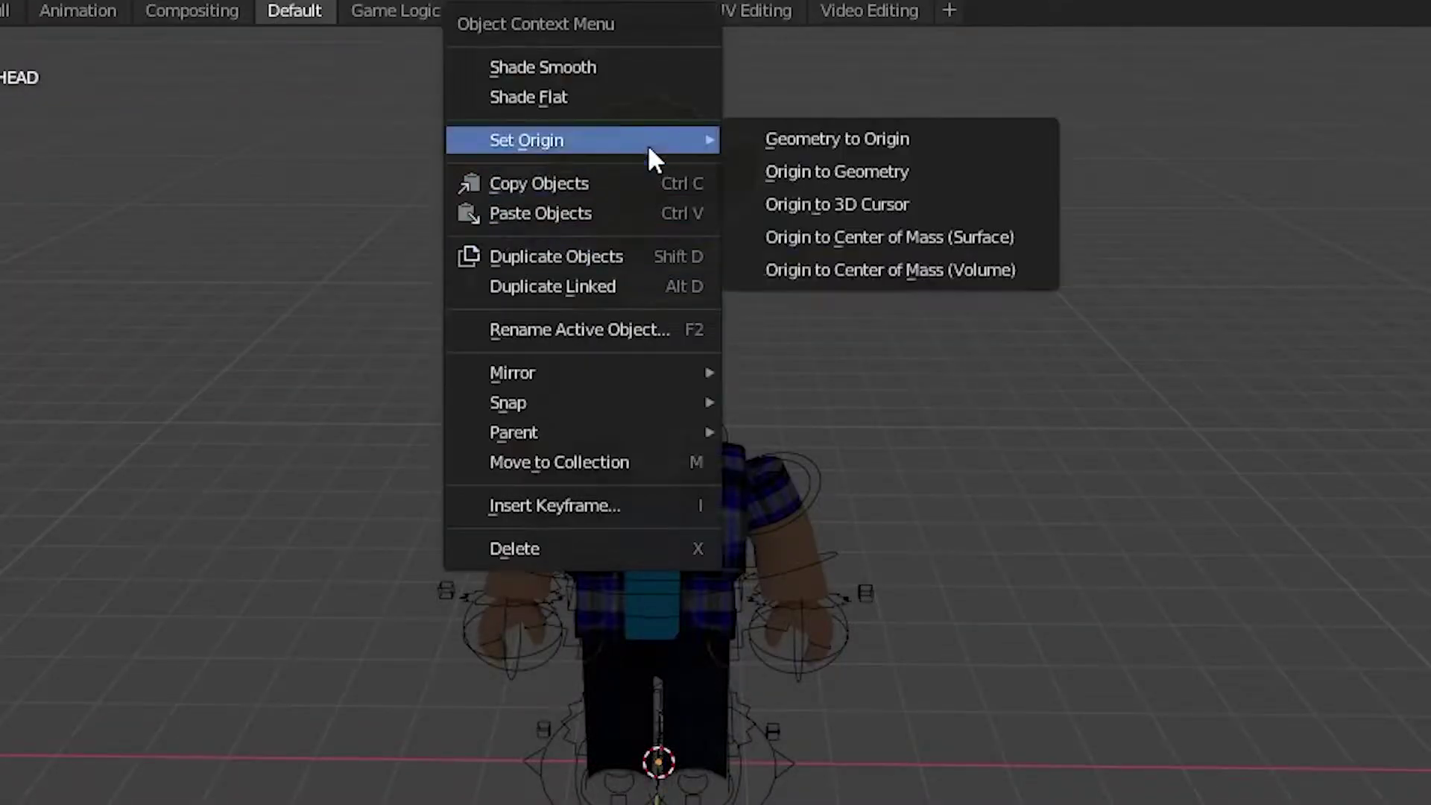
click(754, 142)
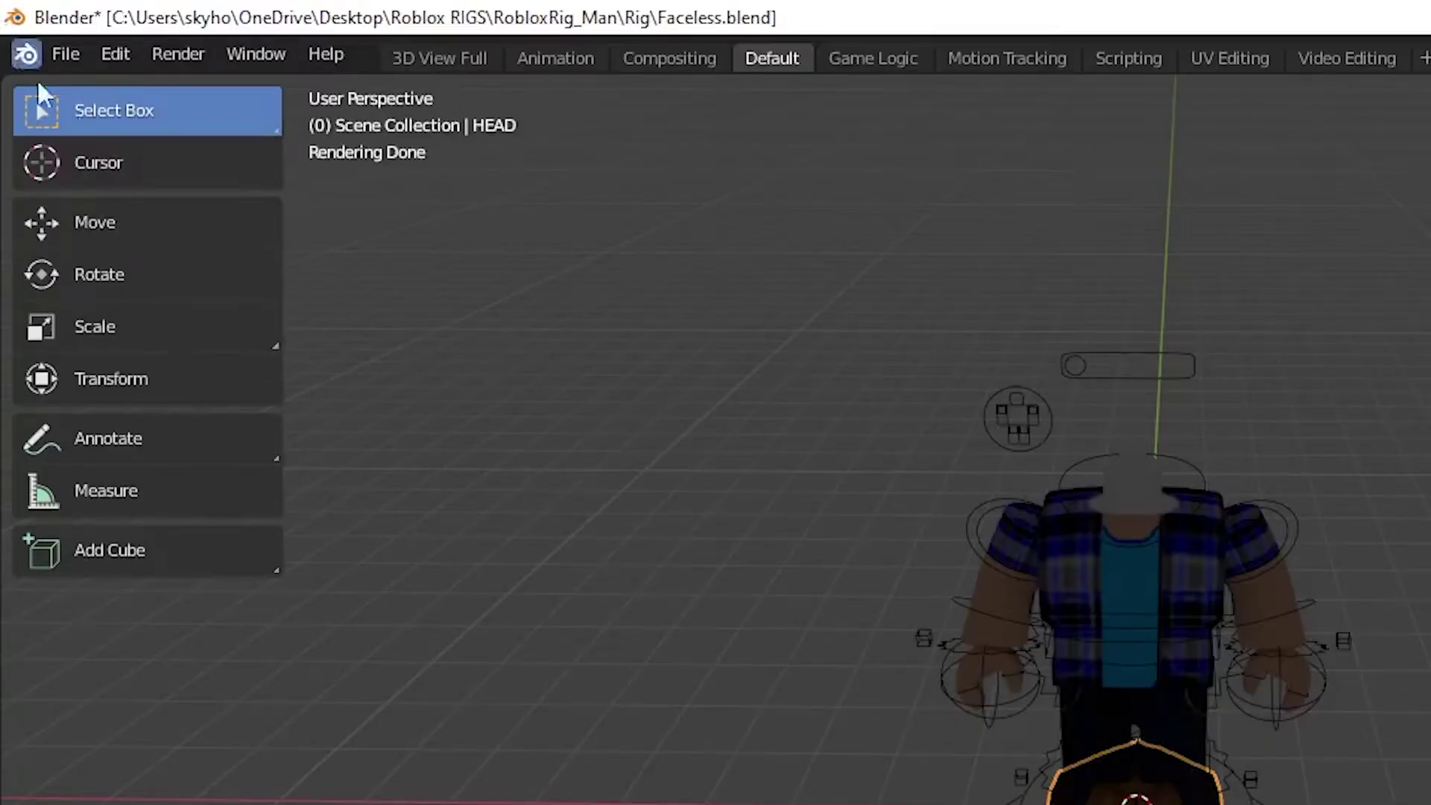
Raise the HEAD object onto the body and rotate it 180° to face forward.
click(164, 225)
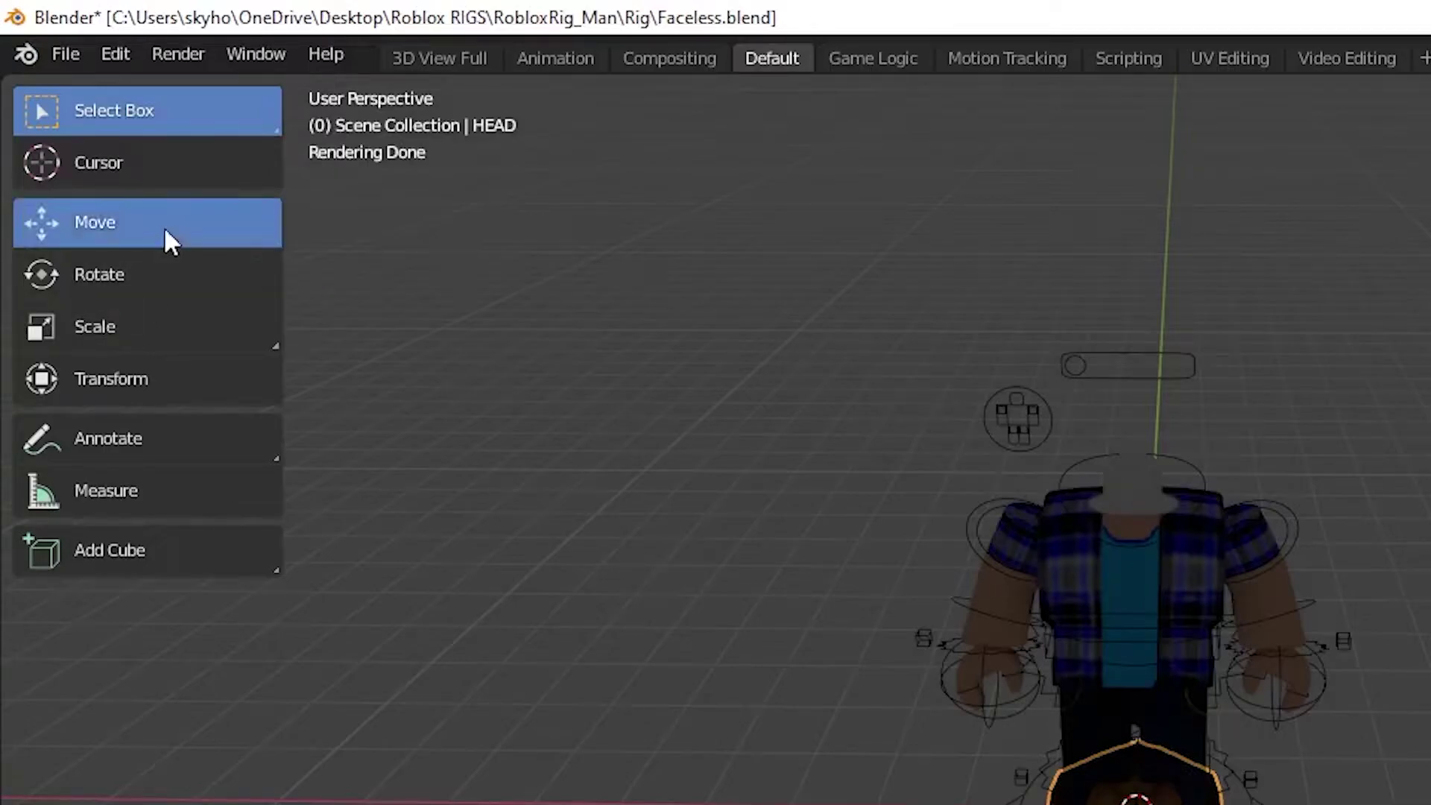
drag(568, 365, 558, 150)
click(93, 145)
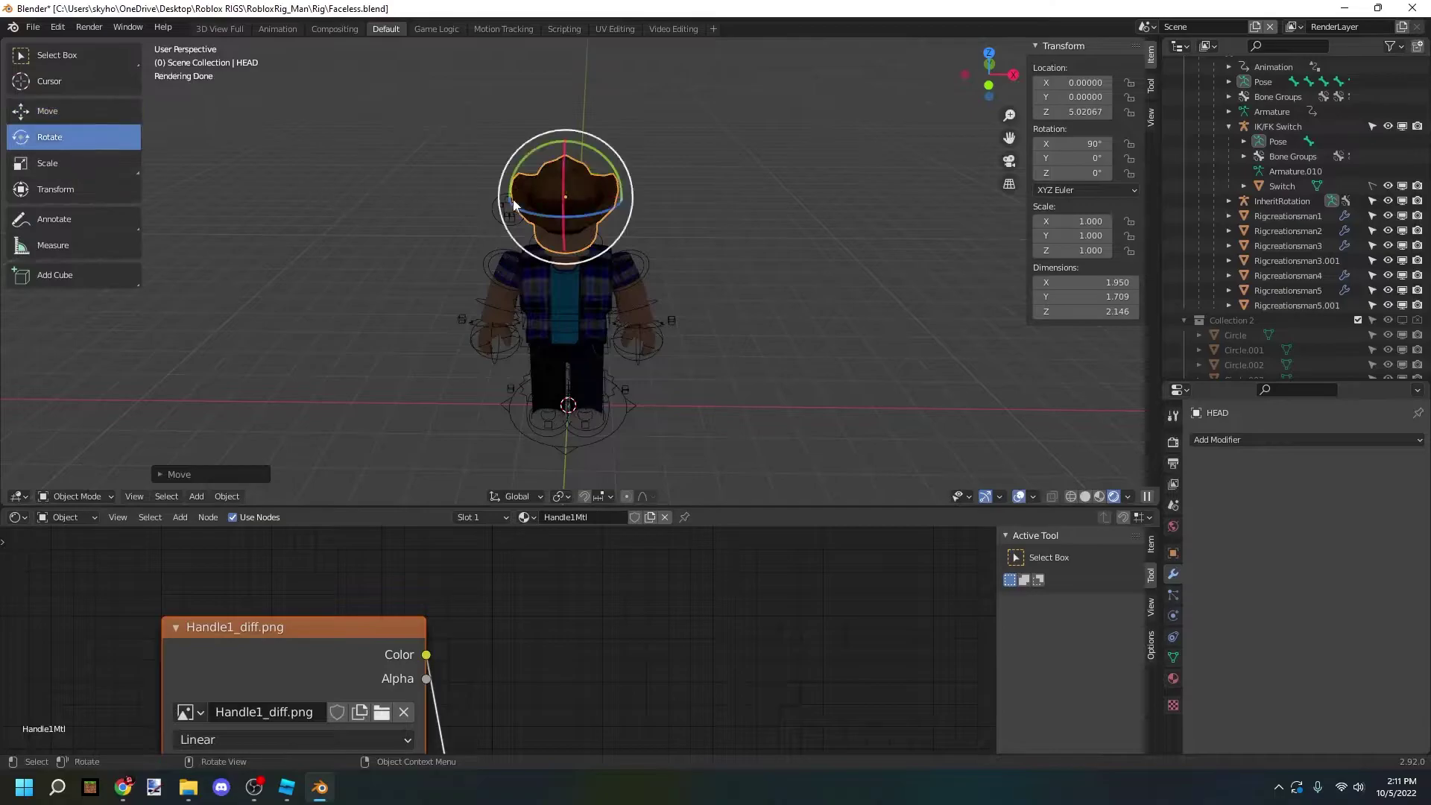
drag(547, 215, 619, 138)
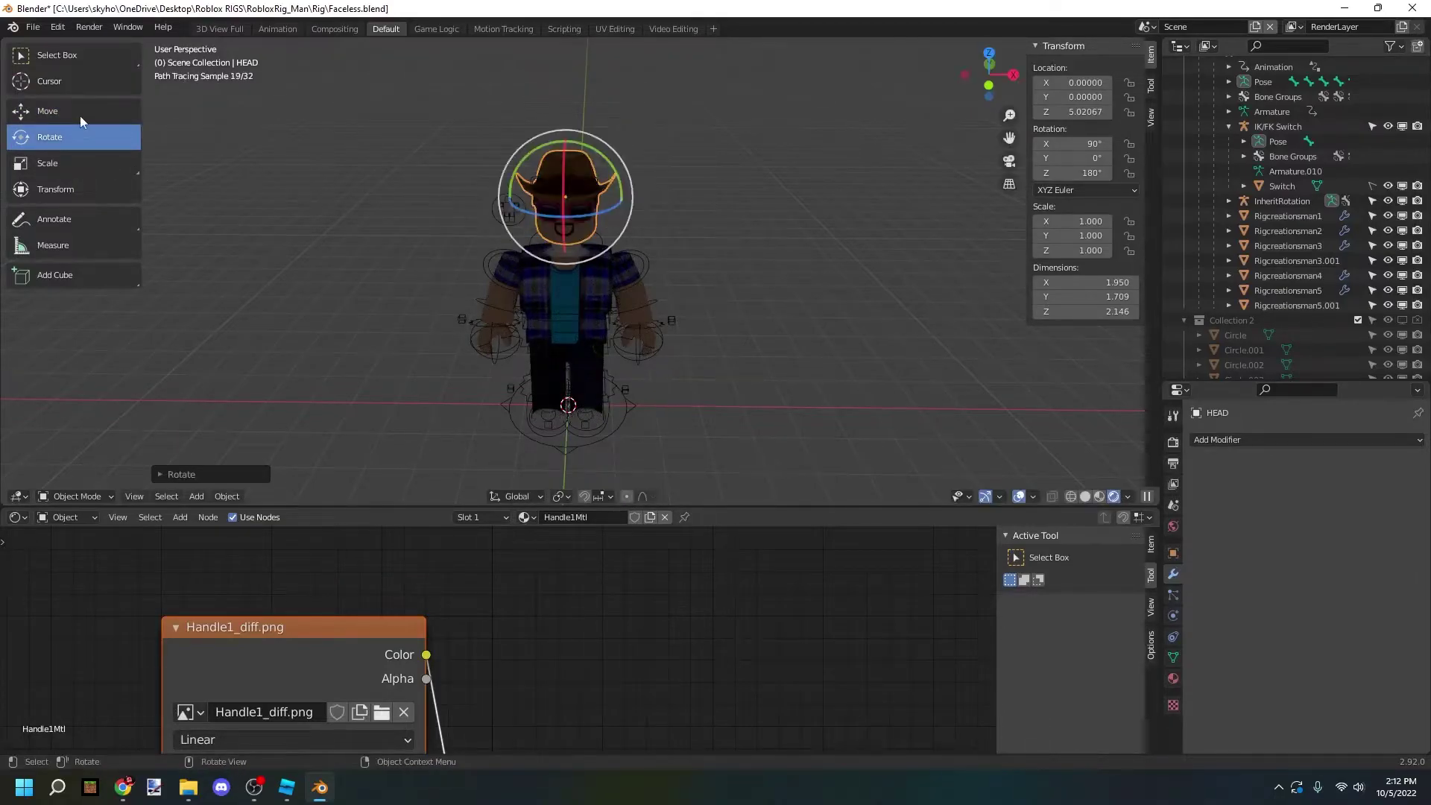
Slide the hat 0.24242 along Y so it sits centred on the avatar's head.
click(79, 113)
middle_drag(645, 194, 720, 297)
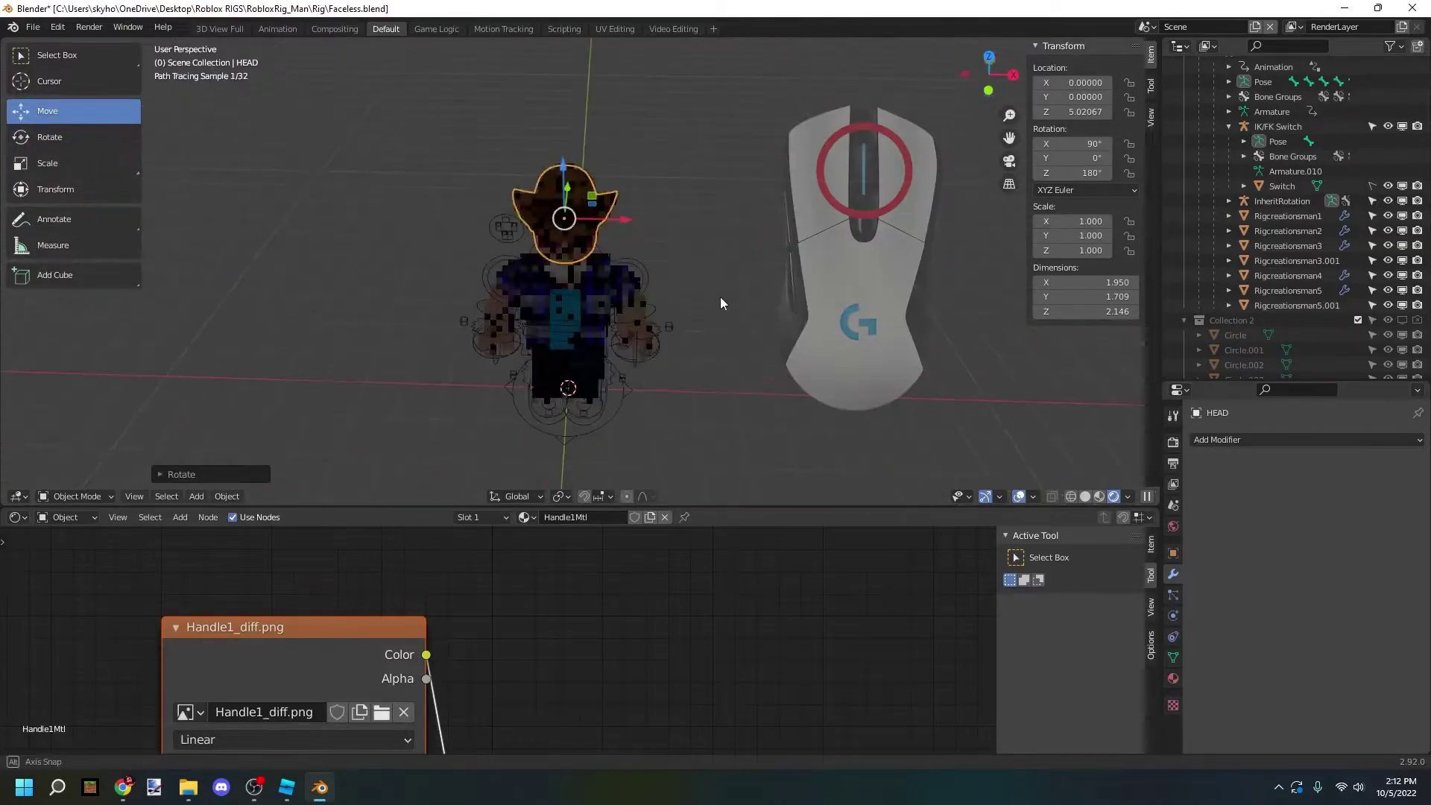
drag(1009, 137, 985, 114)
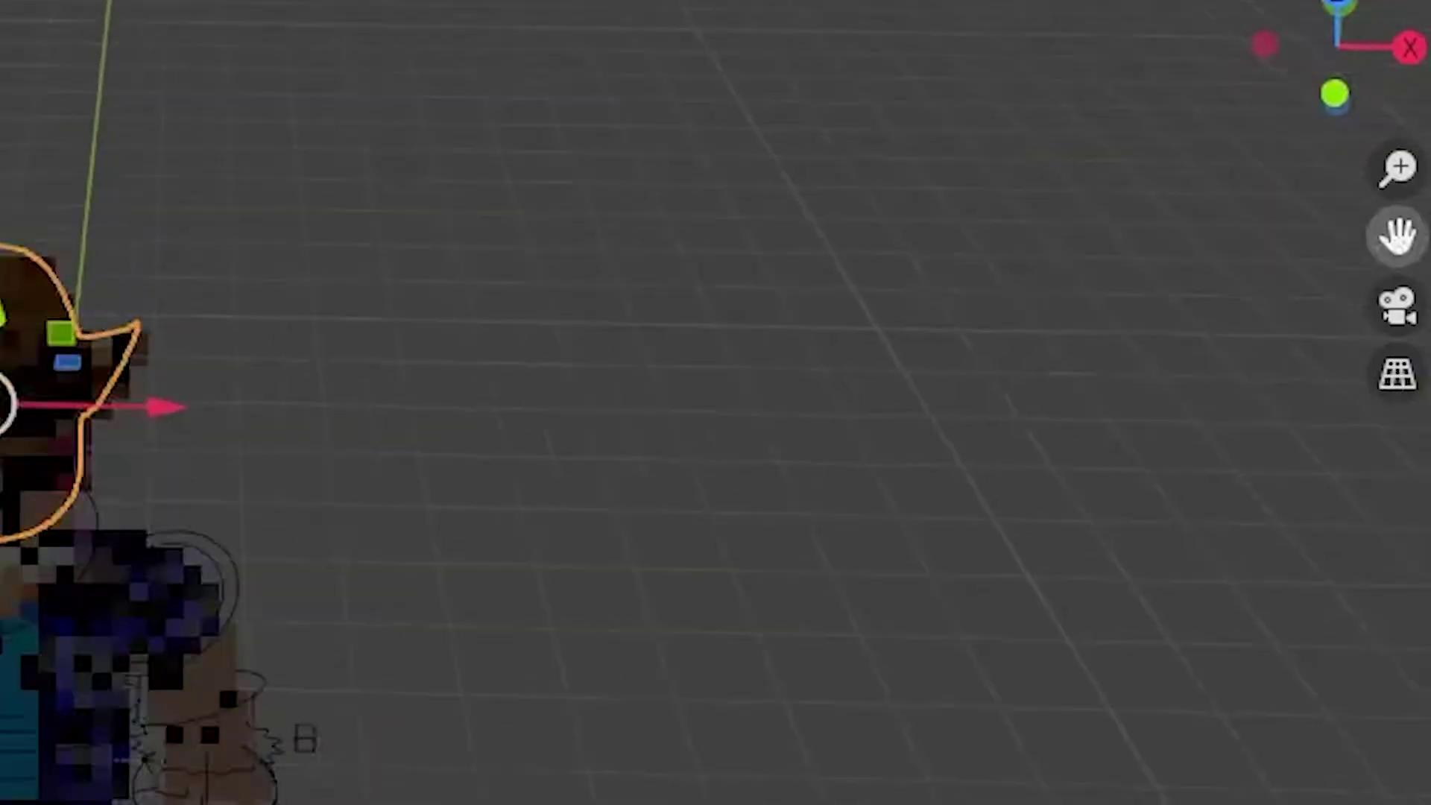
drag(1397, 235, 1396, 268)
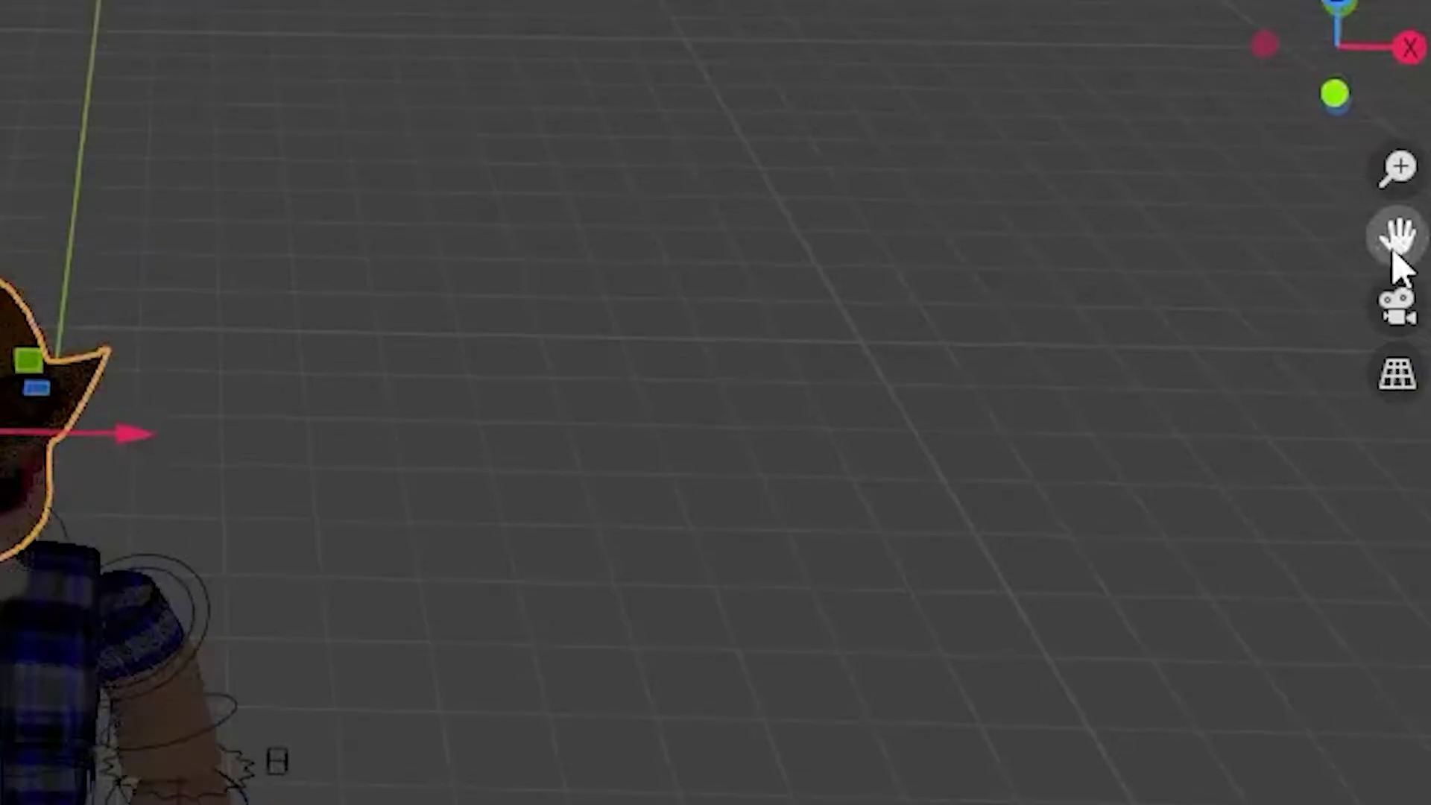
middle_drag(1396, 268, 137, 355)
drag(149, 302, 102, 306)
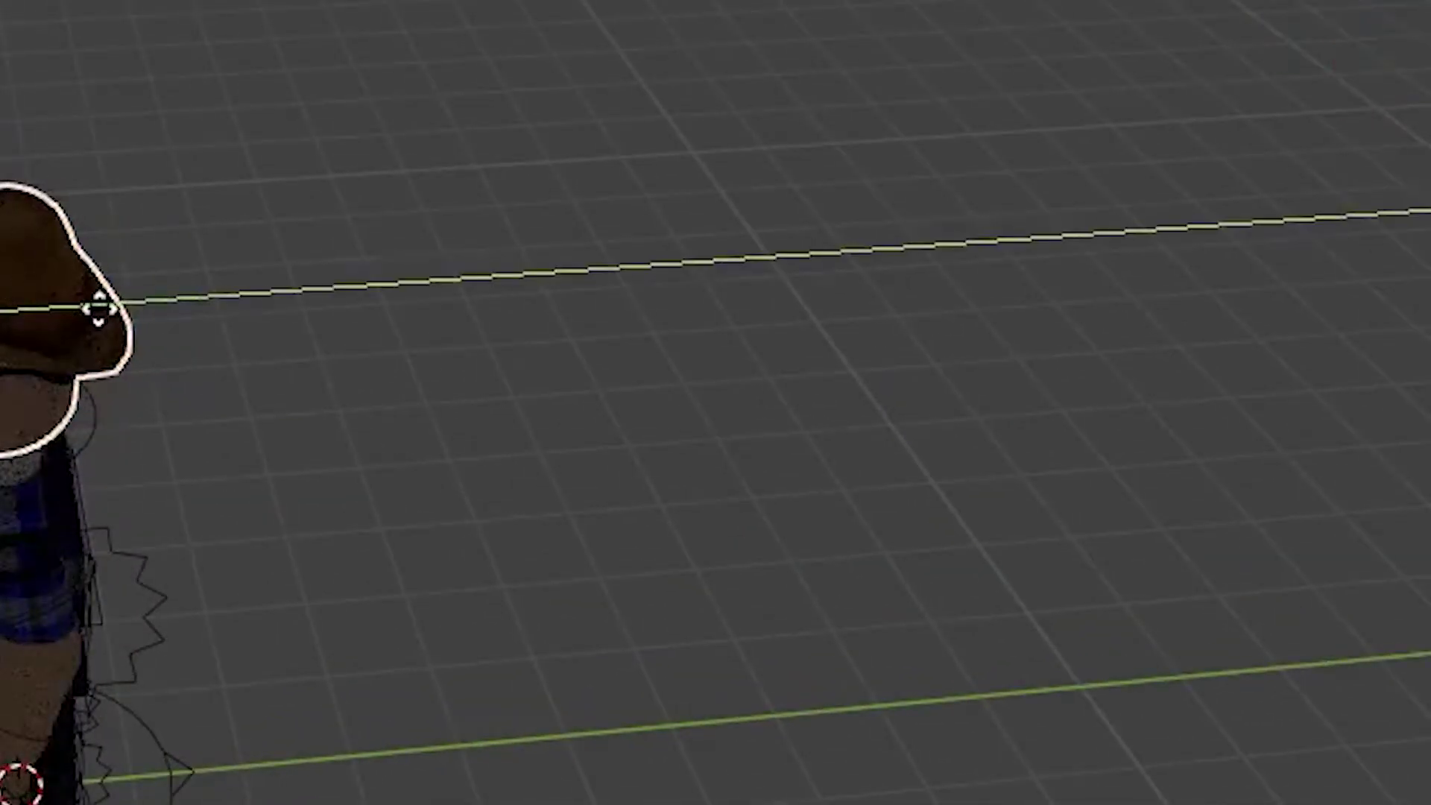
middle_drag(102, 307, 771, 328)
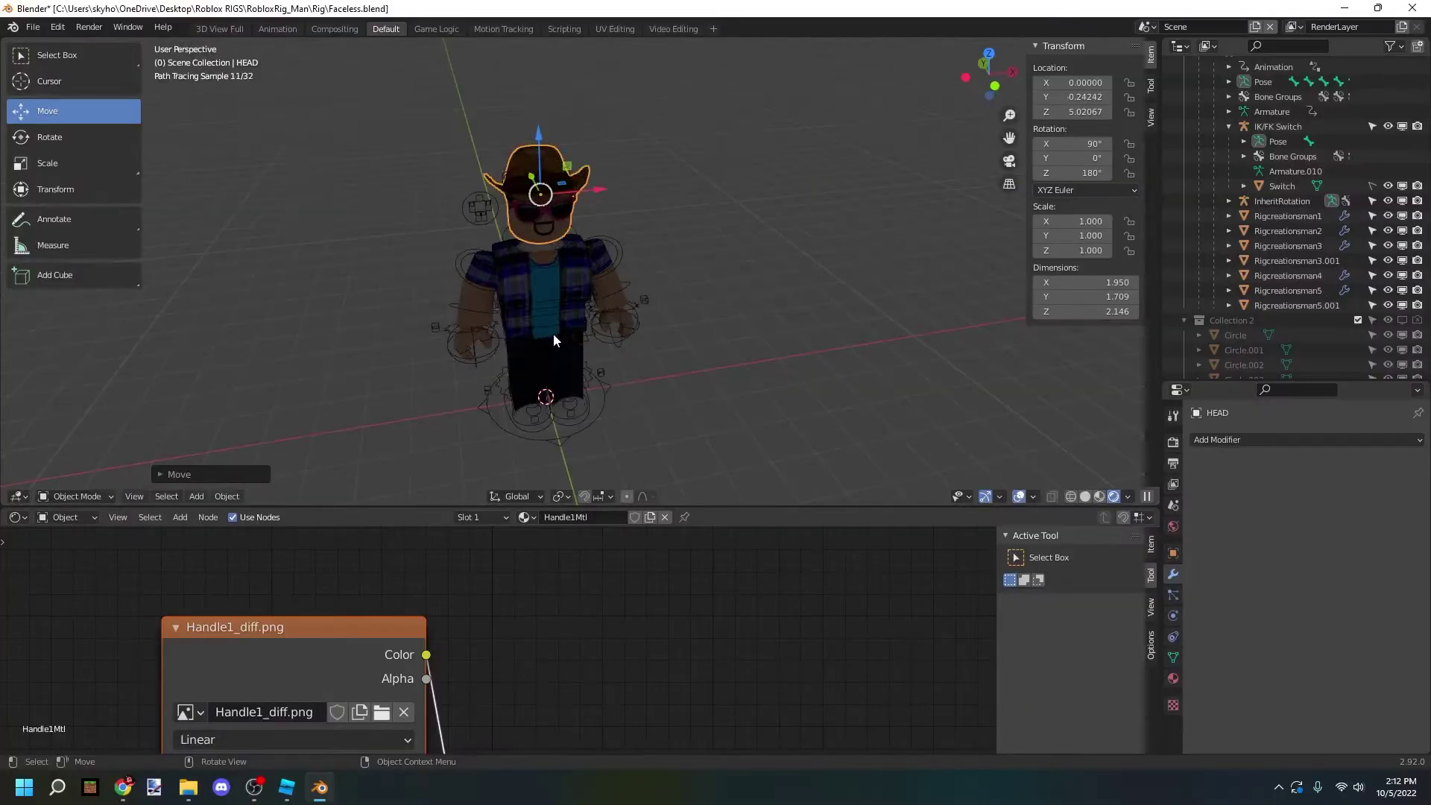
mouse_move(669, 285)
middle_down()
mouse_move(799, 268)
mouse_move(645, 283)
middle_up()
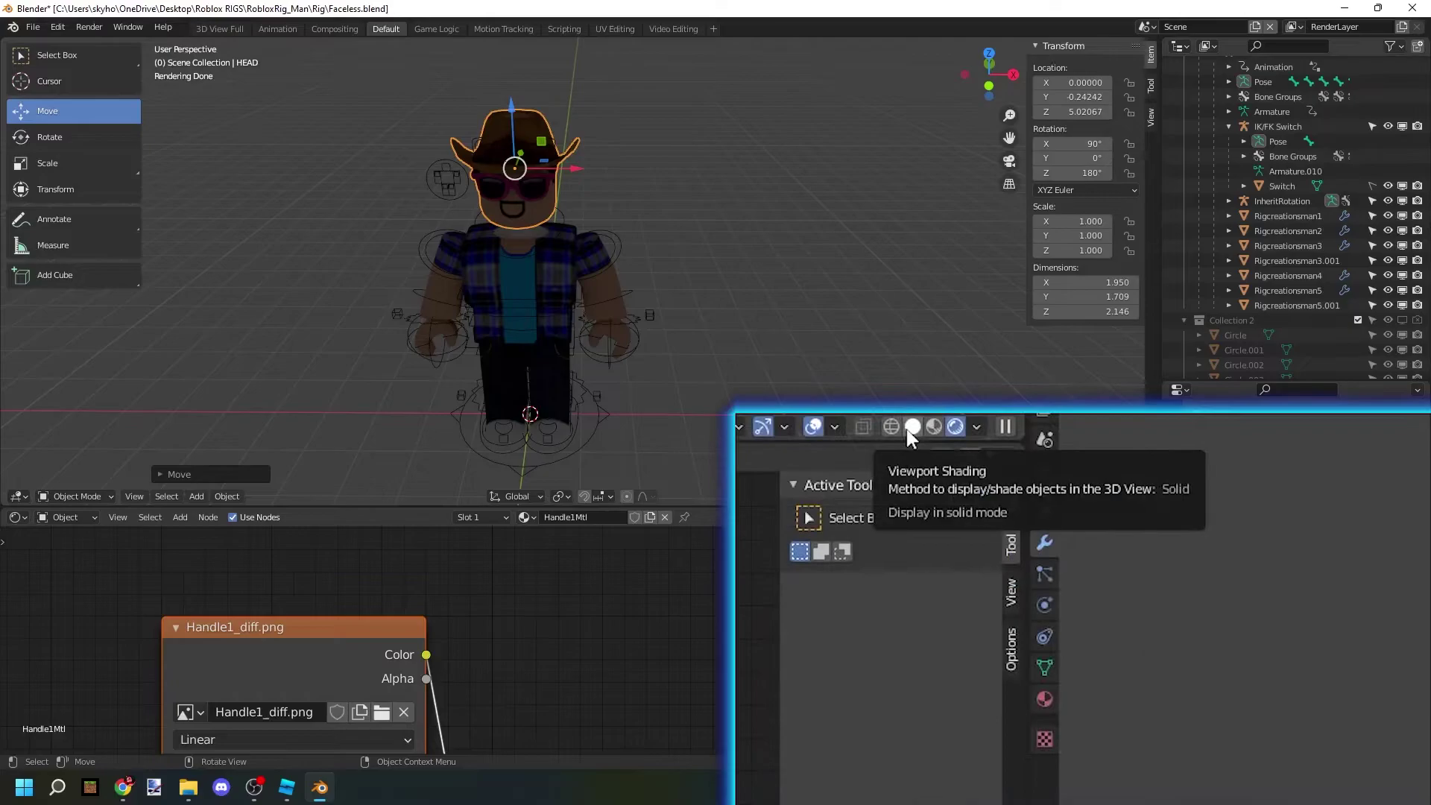
Cycle through wireframe, material preview and rendered shading, ending back in Solid shading.
click(1084, 497)
click(1070, 497)
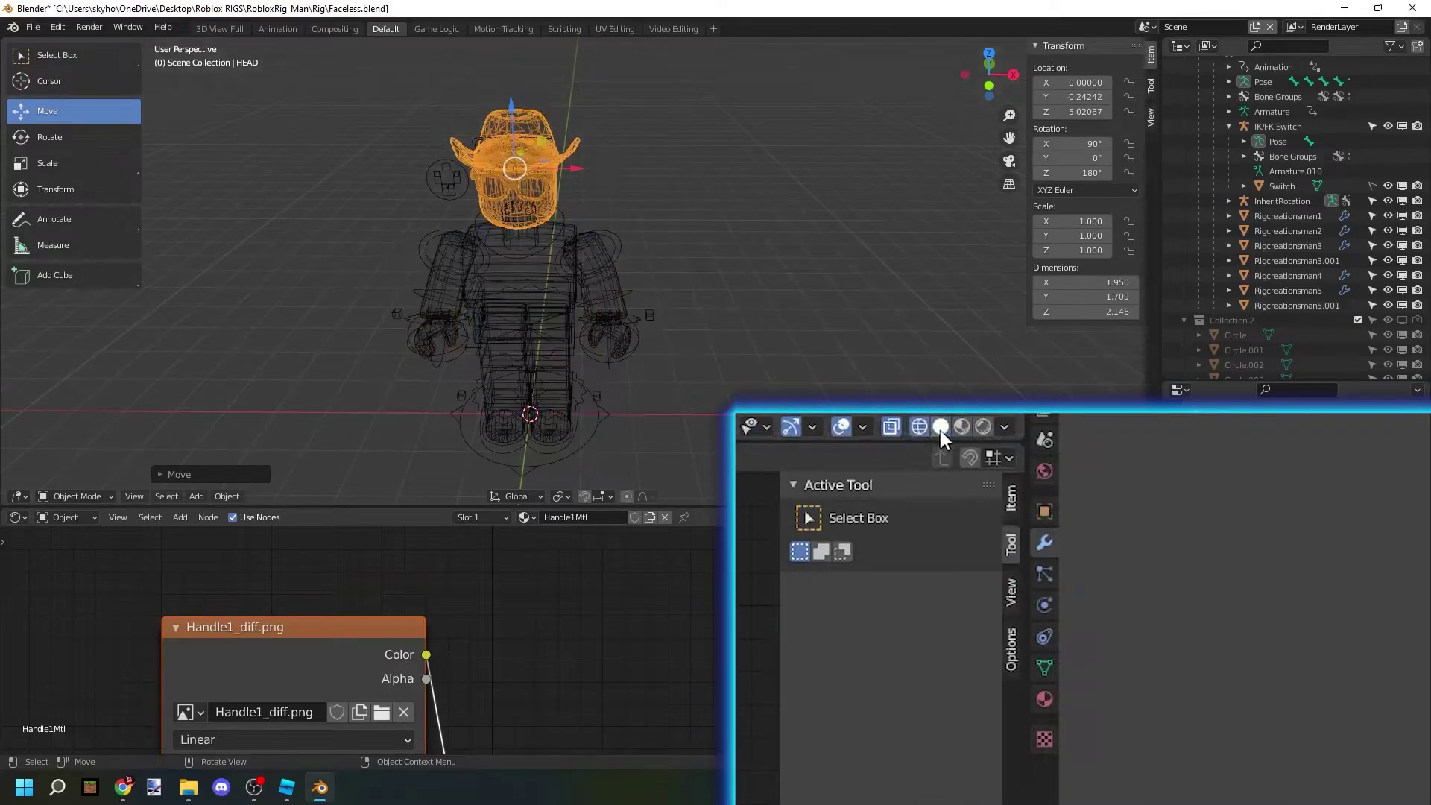
click(1084, 497)
click(1097, 497)
click(1069, 497)
click(1084, 497)
mouse_move(984, 417)
middle_down()
mouse_move(921, 376)
mouse_move(754, 349)
mouse_move(629, 373)
mouse_move(842, 391)
mouse_move(957, 371)
mouse_move(905, 374)
mouse_move(924, 383)
middle_up()
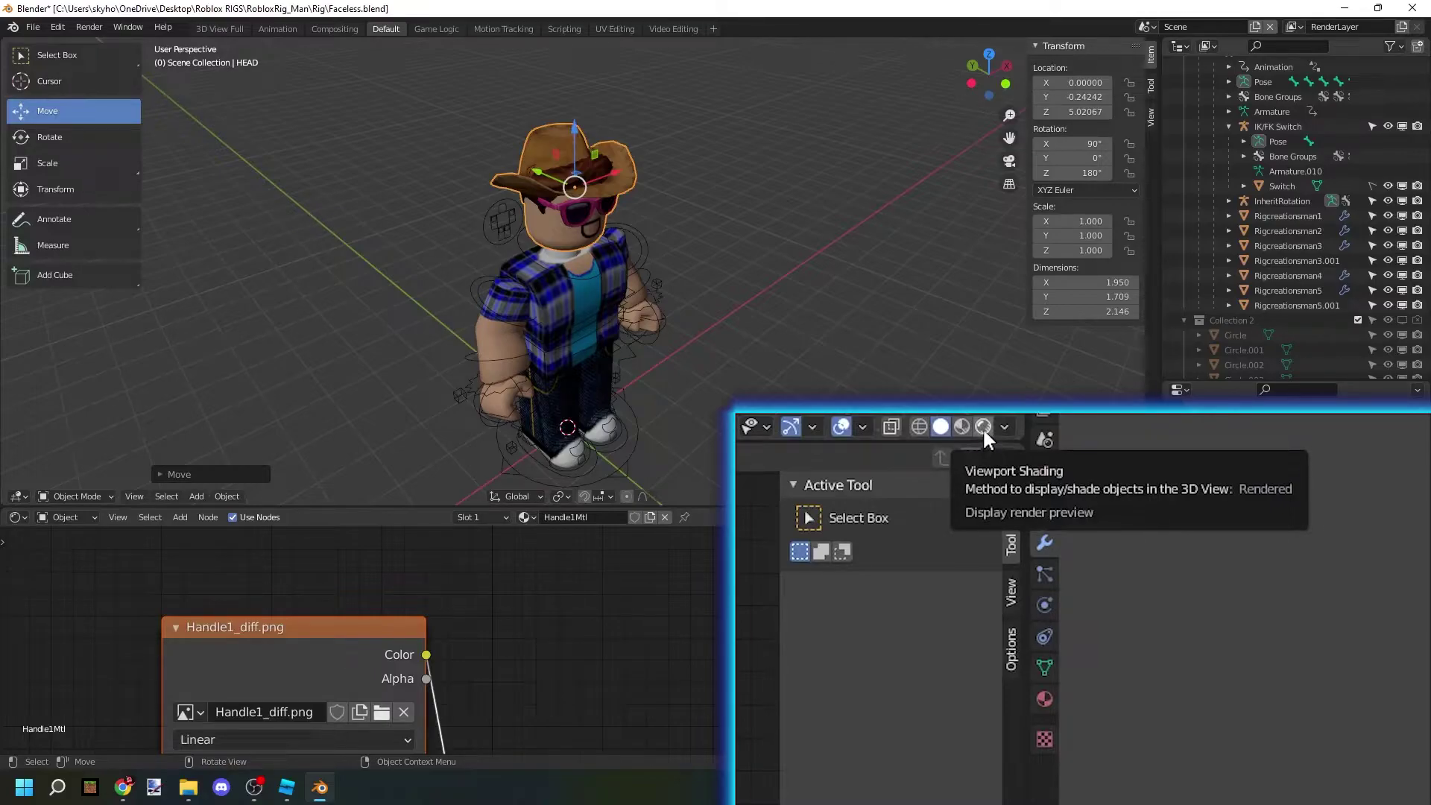
click(982, 427)
click(1098, 497)
click(1113, 497)
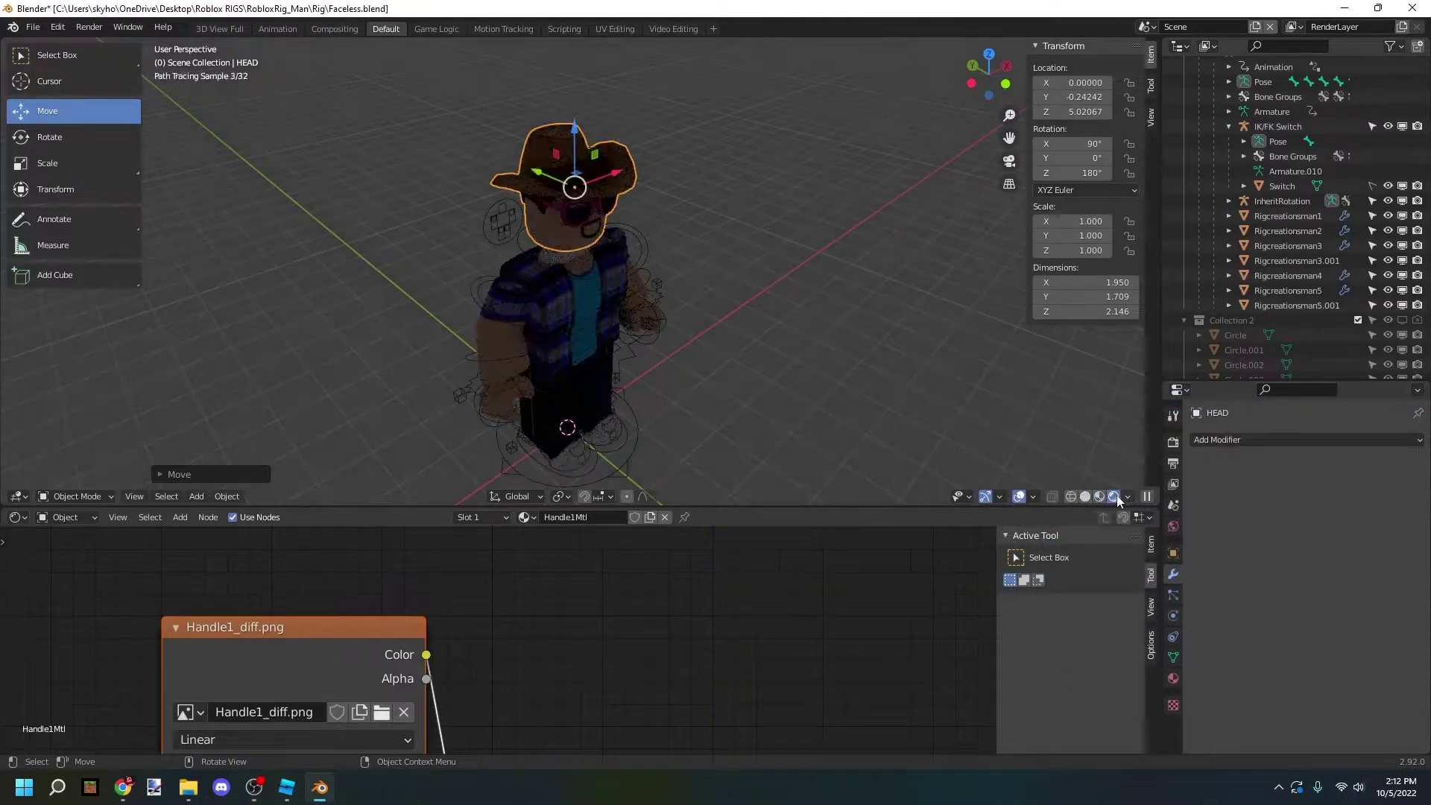
click(1085, 498)
Lower the HEAD object along Z to 4.81504 so it sits snugly on the neck, then deselect.
middle_drag(618, 231, 726, 181)
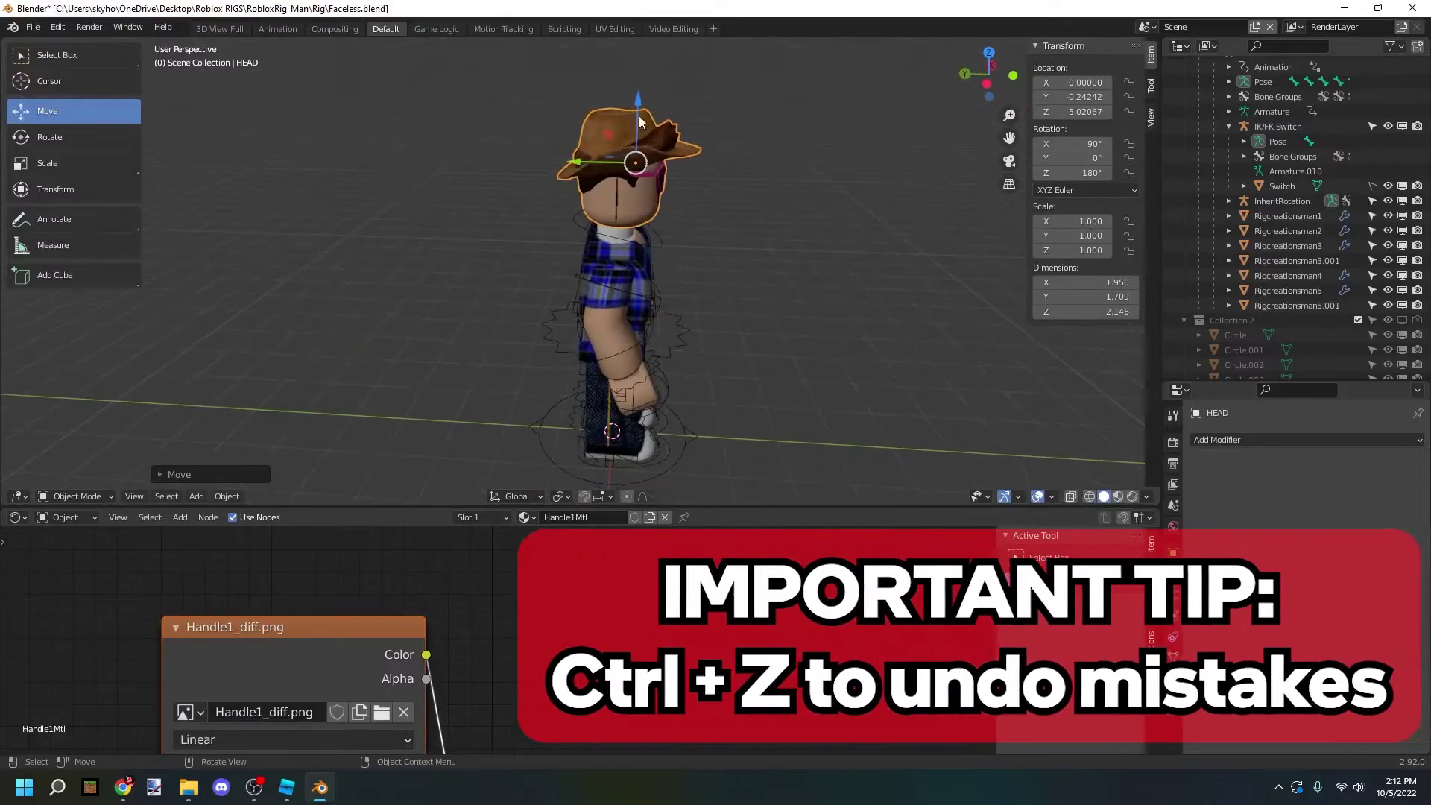
key(g)
key(z)
click(634, 138)
middle_drag(633, 138, 603, 174)
click(628, 177)
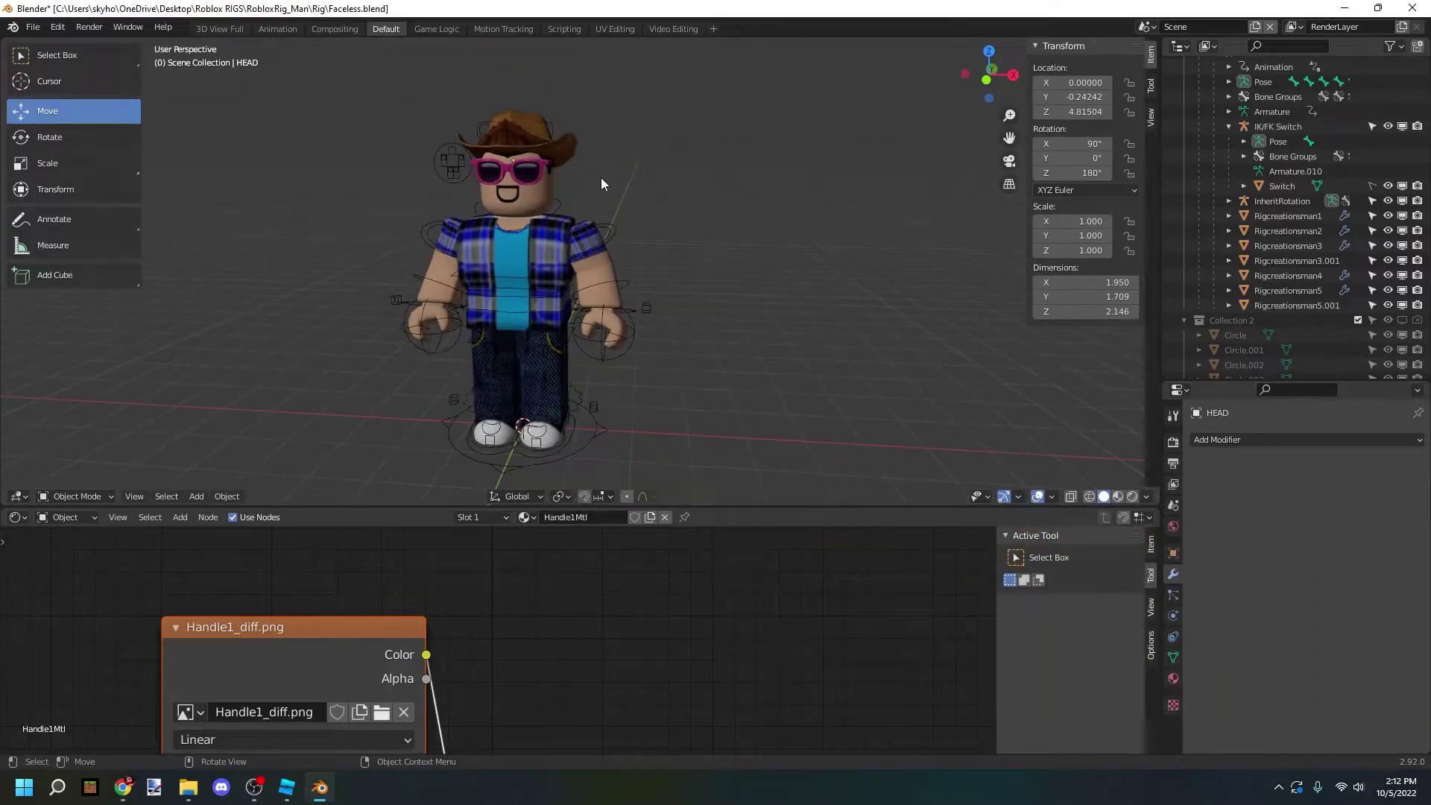
scroll(601, 182, down, 1)
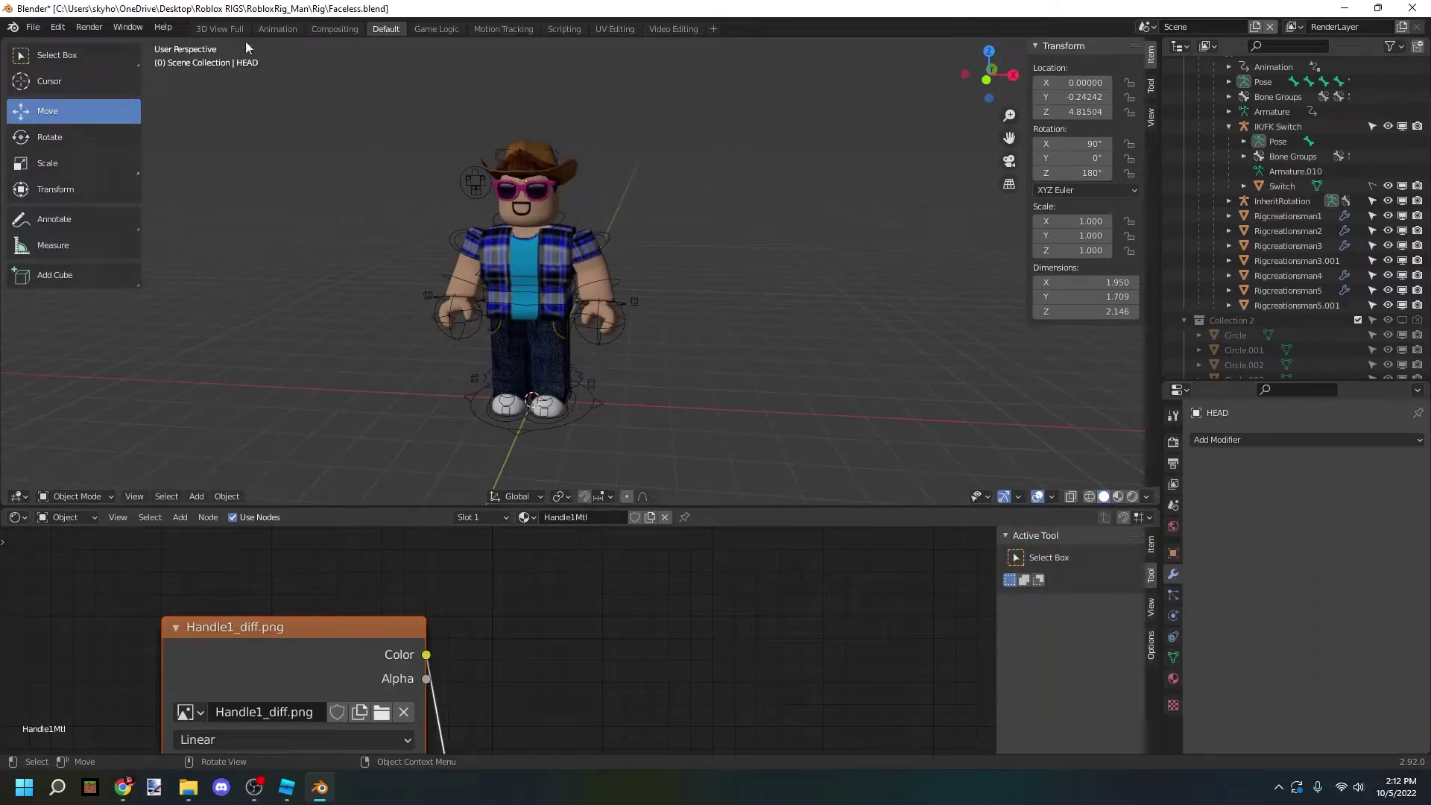
Import the backpack OBJ from Desktop/GFX TUTORIAL/BACKPACK.
click(33, 27)
mouse_move(70, 233)
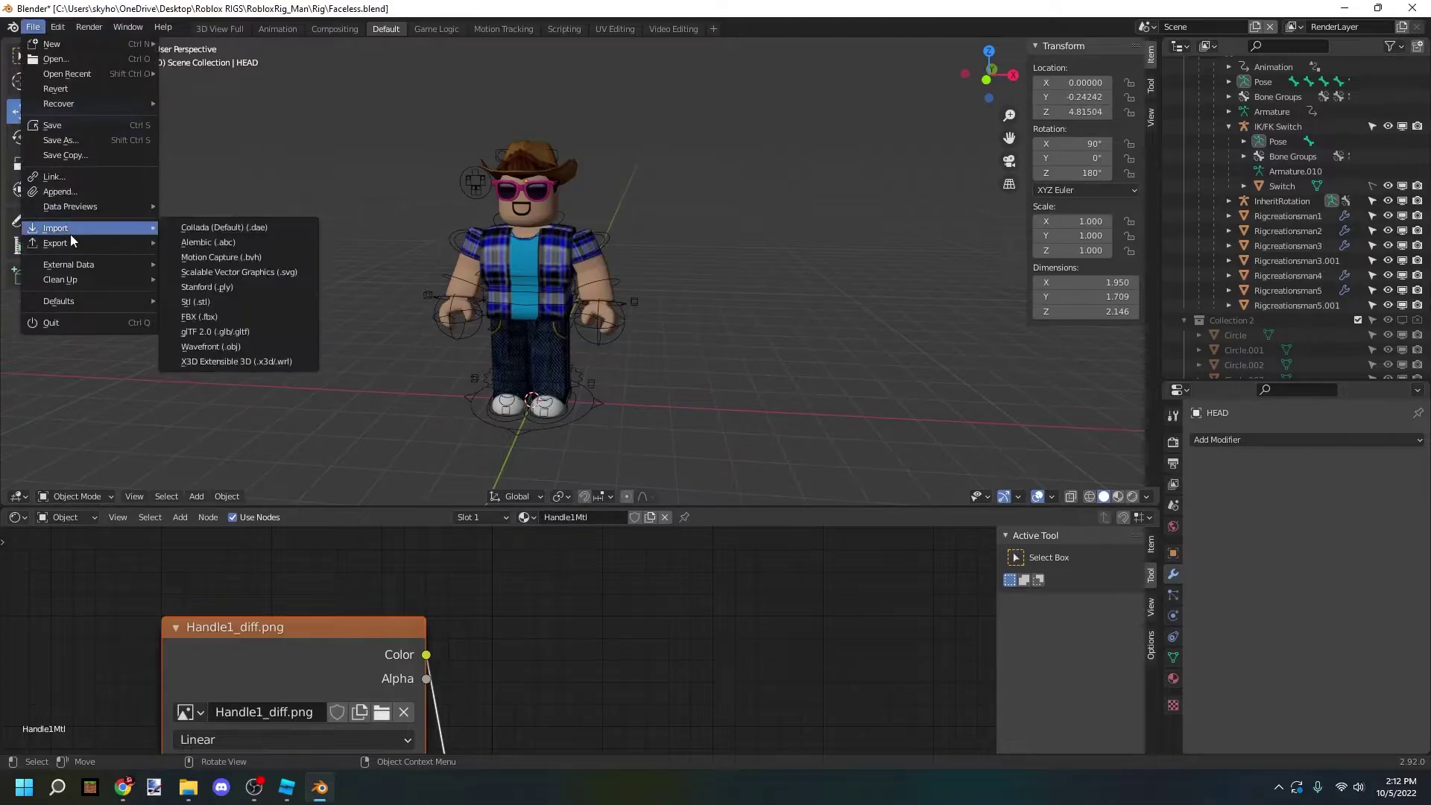
click(201, 345)
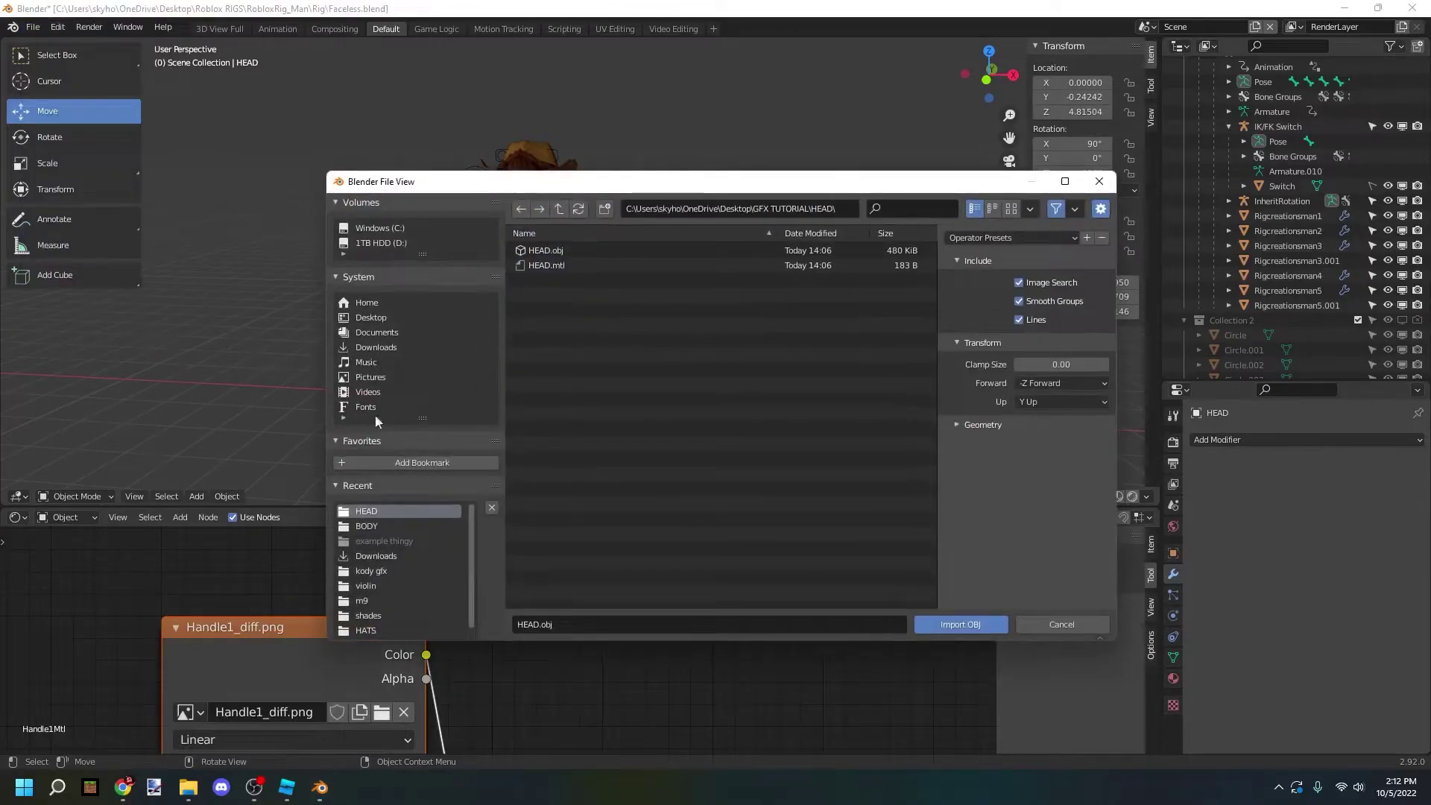
click(373, 318)
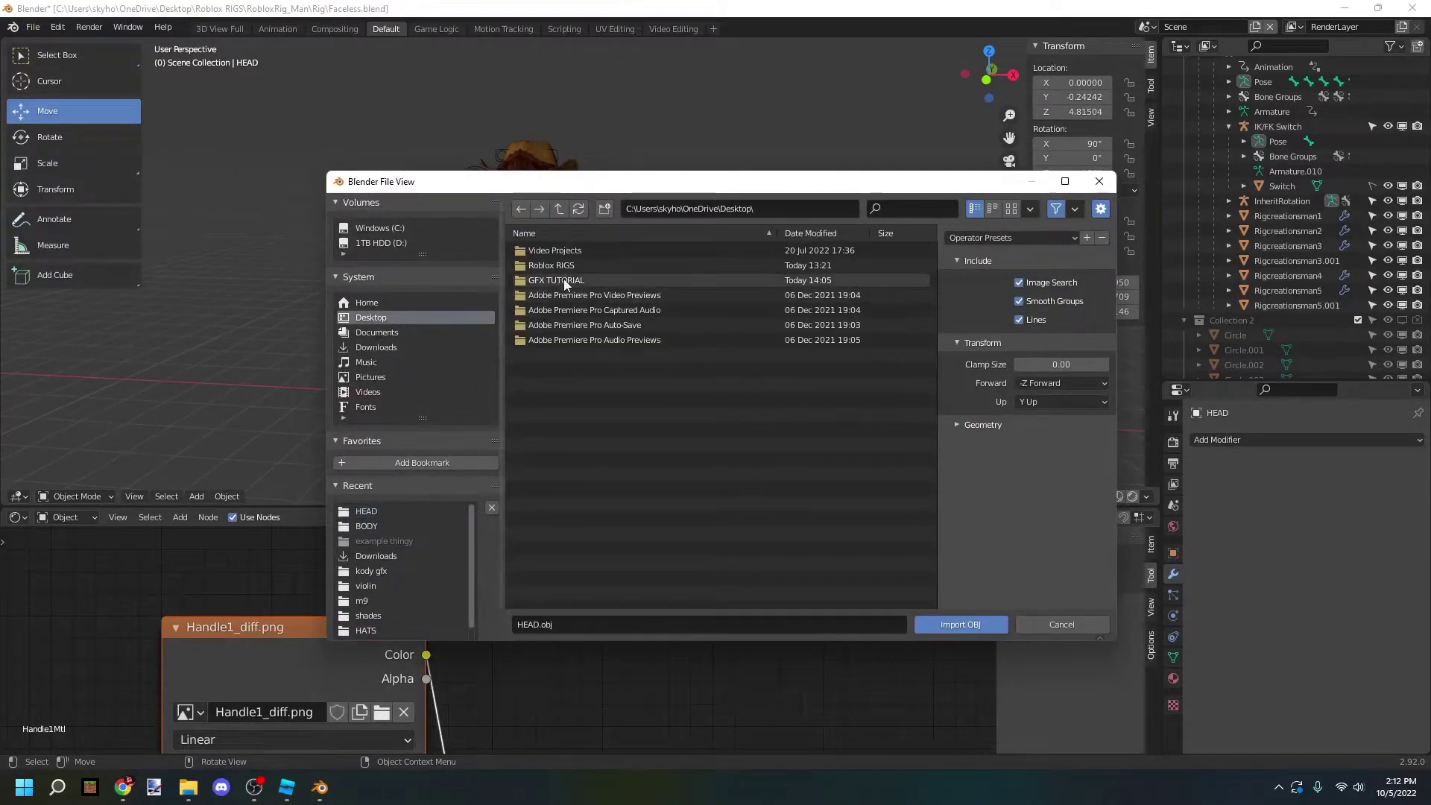
click(564, 280)
click(555, 296)
click(569, 253)
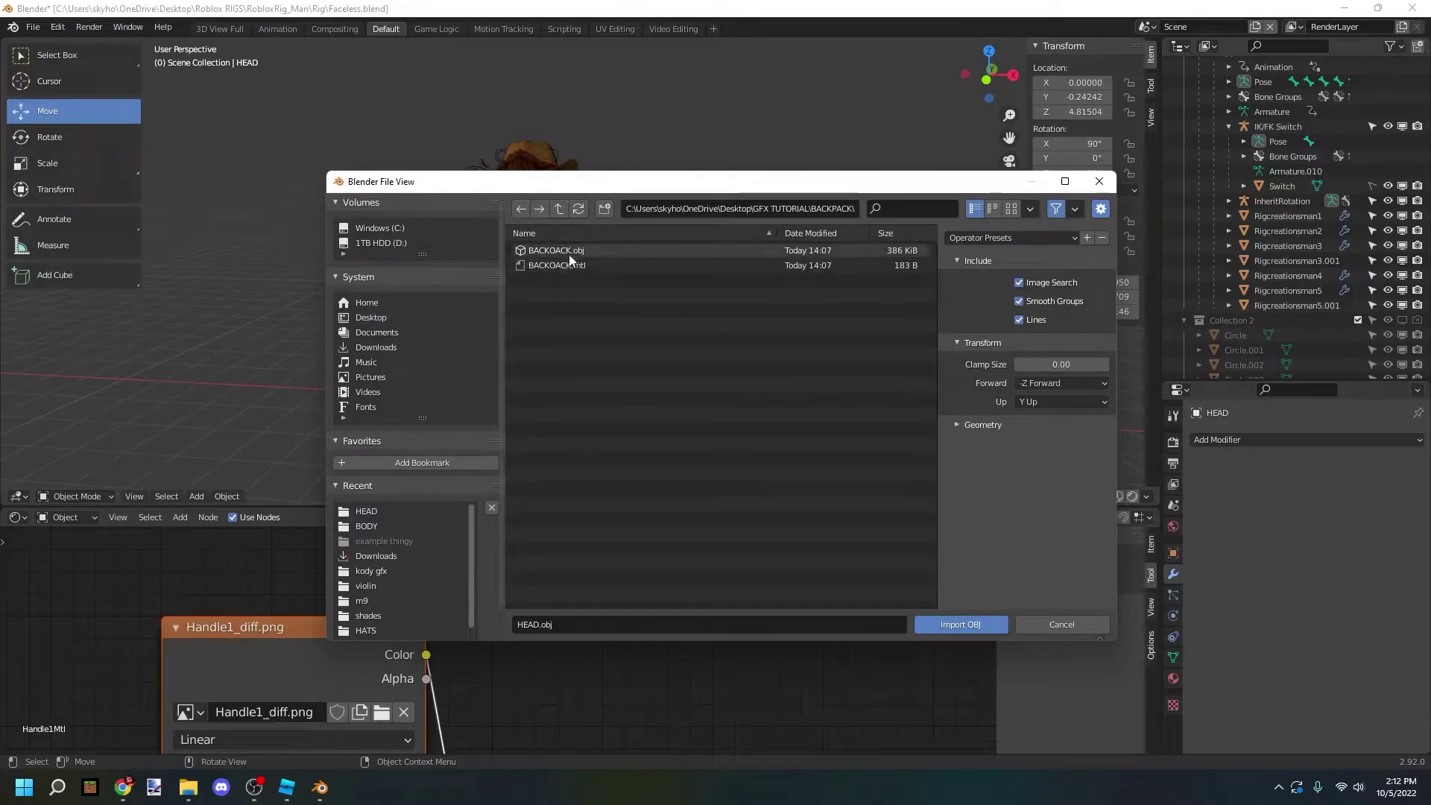
double_click(570, 251)
Set the backpack's origin with Geometry to Origin.
middle_drag(605, 293, 631, 356)
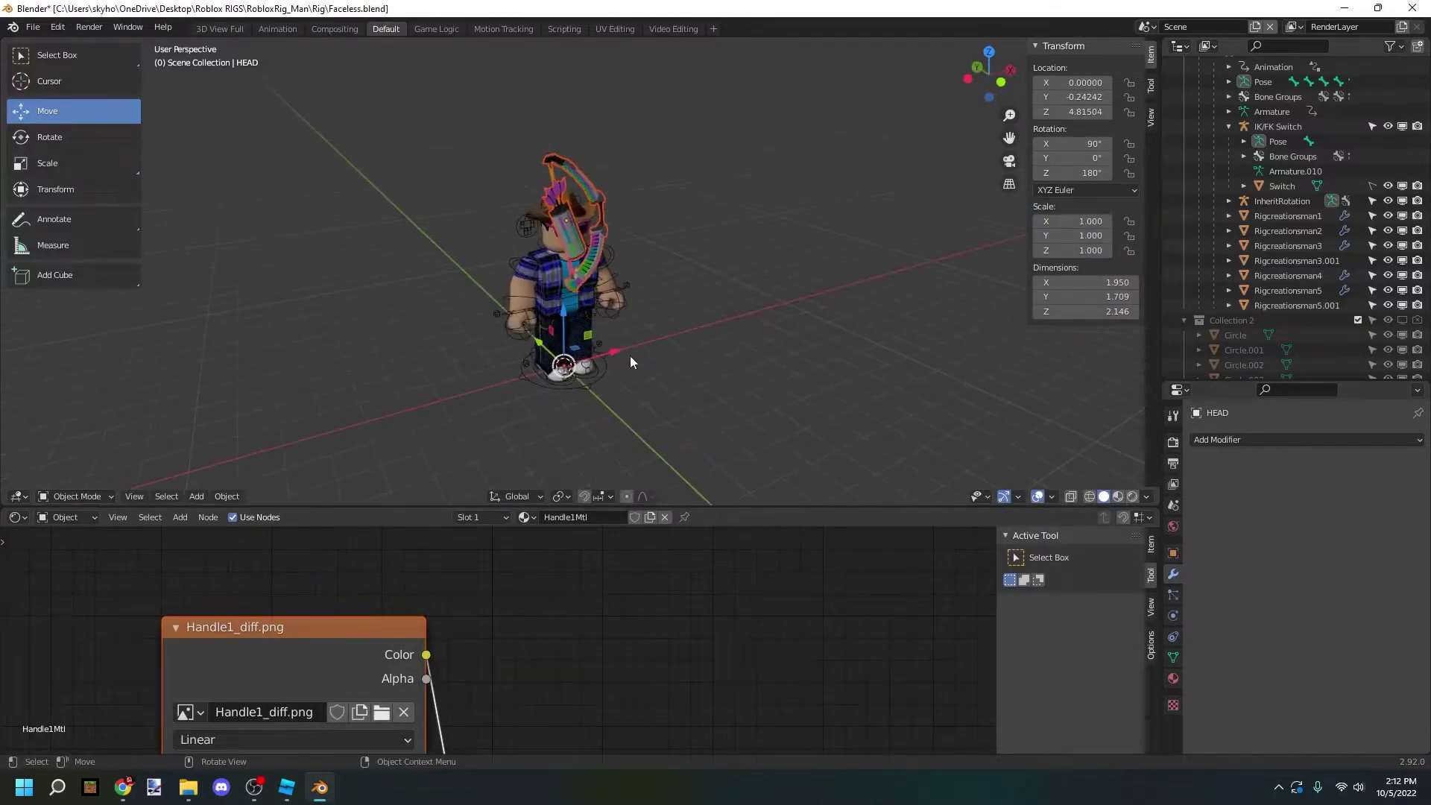
right_click(580, 274)
mouse_move(579, 271)
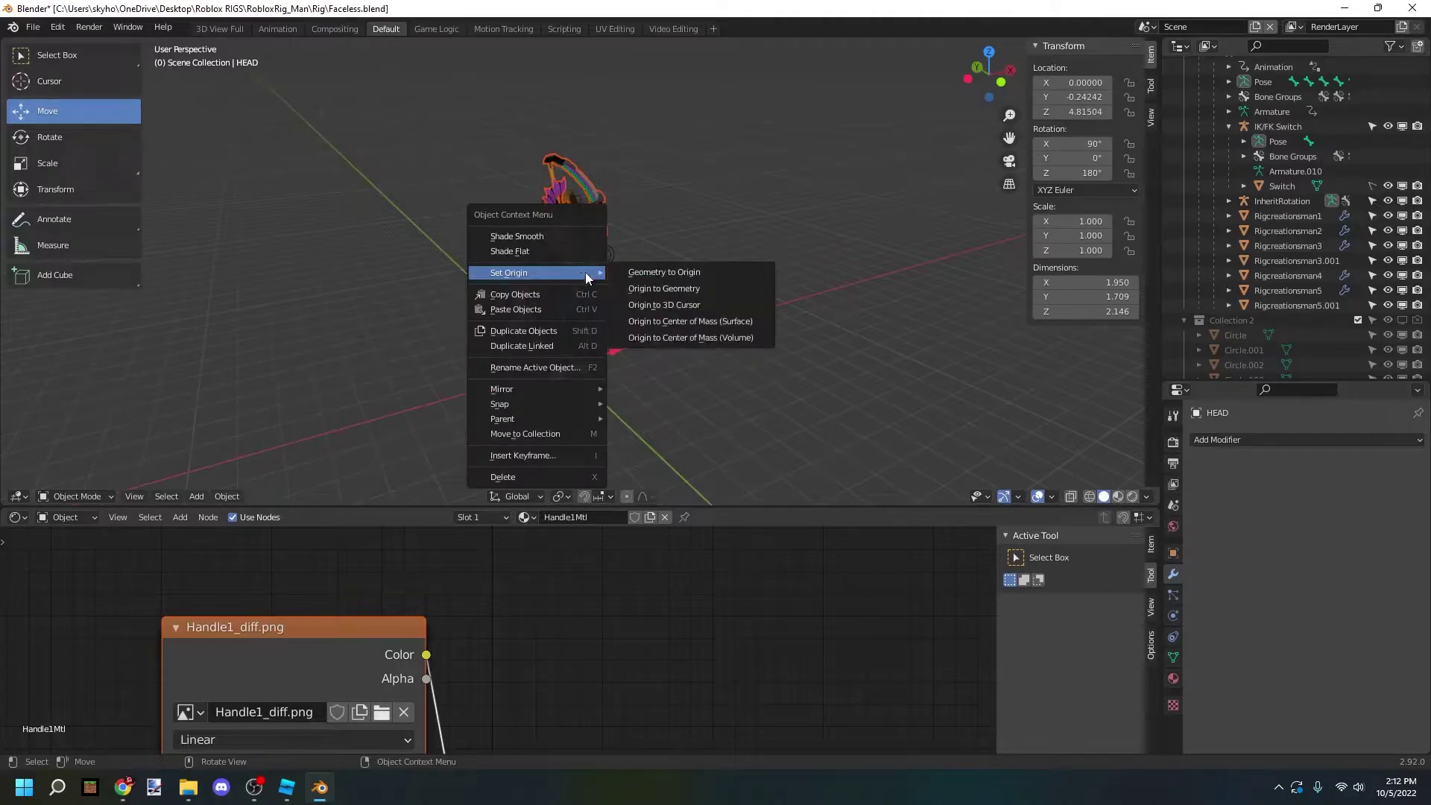
click(632, 271)
Move and rotate the bow and quiver so they hang on the avatar's back.
middle_drag(632, 272, 712, 305)
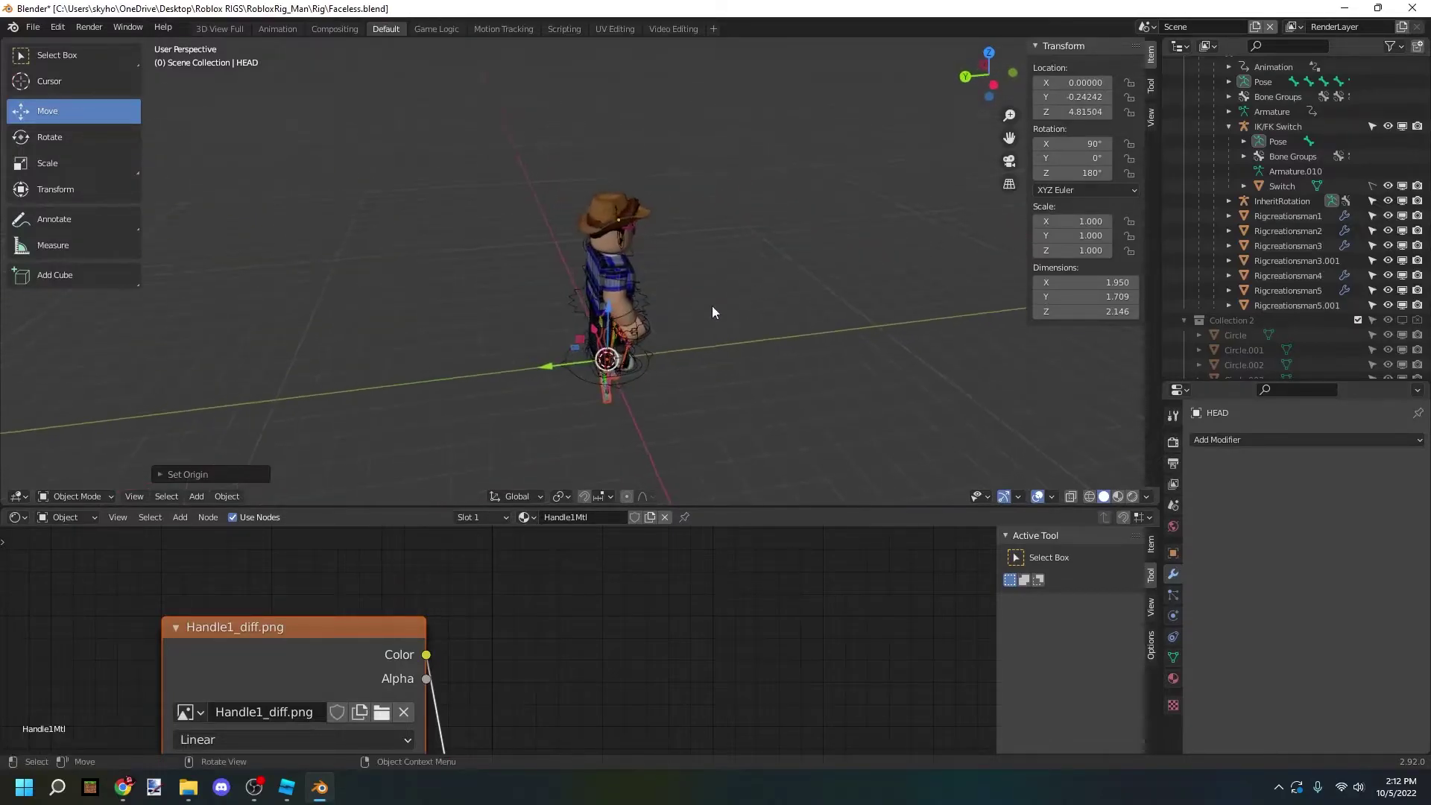
middle_drag(570, 368, 622, 342)
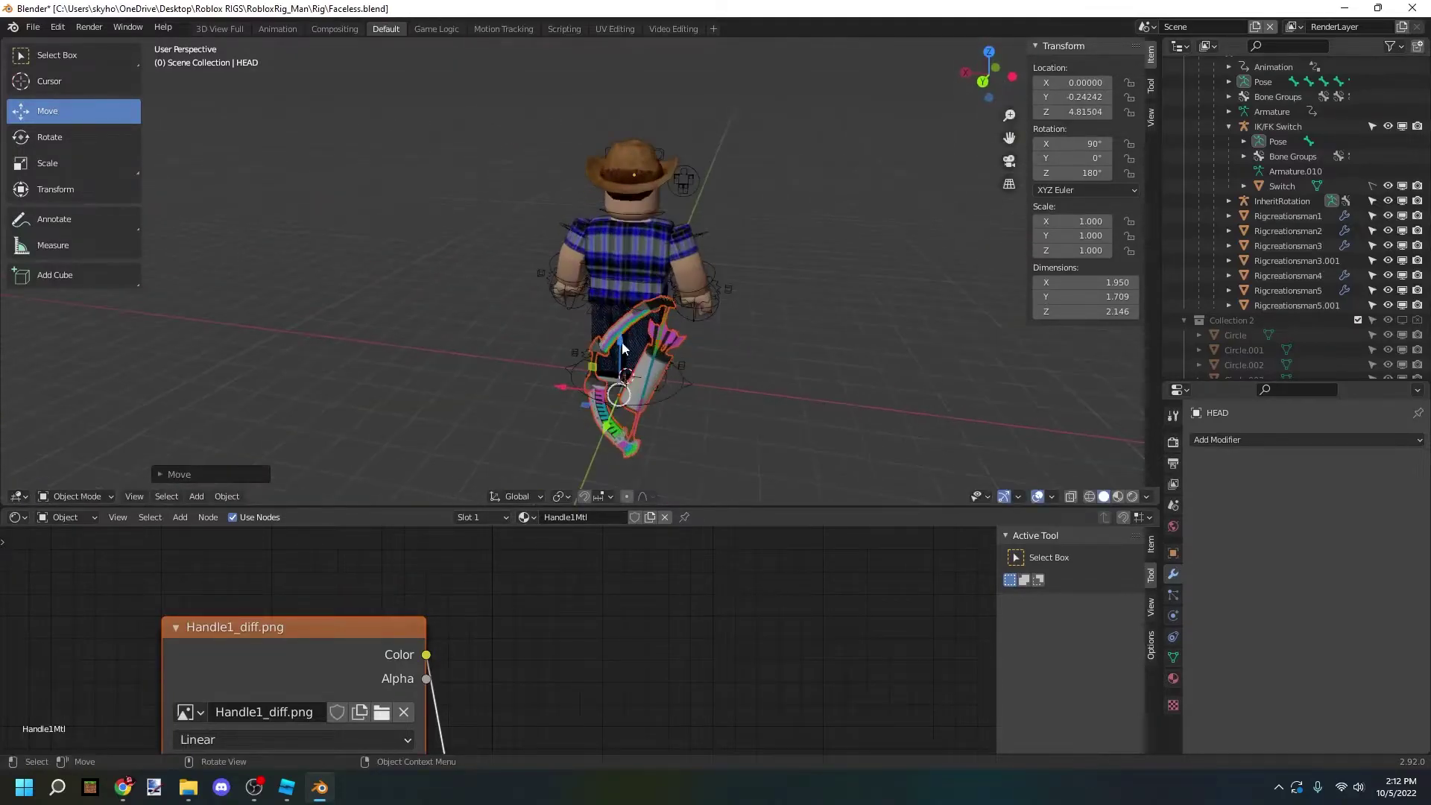
key(g)
click(597, 292)
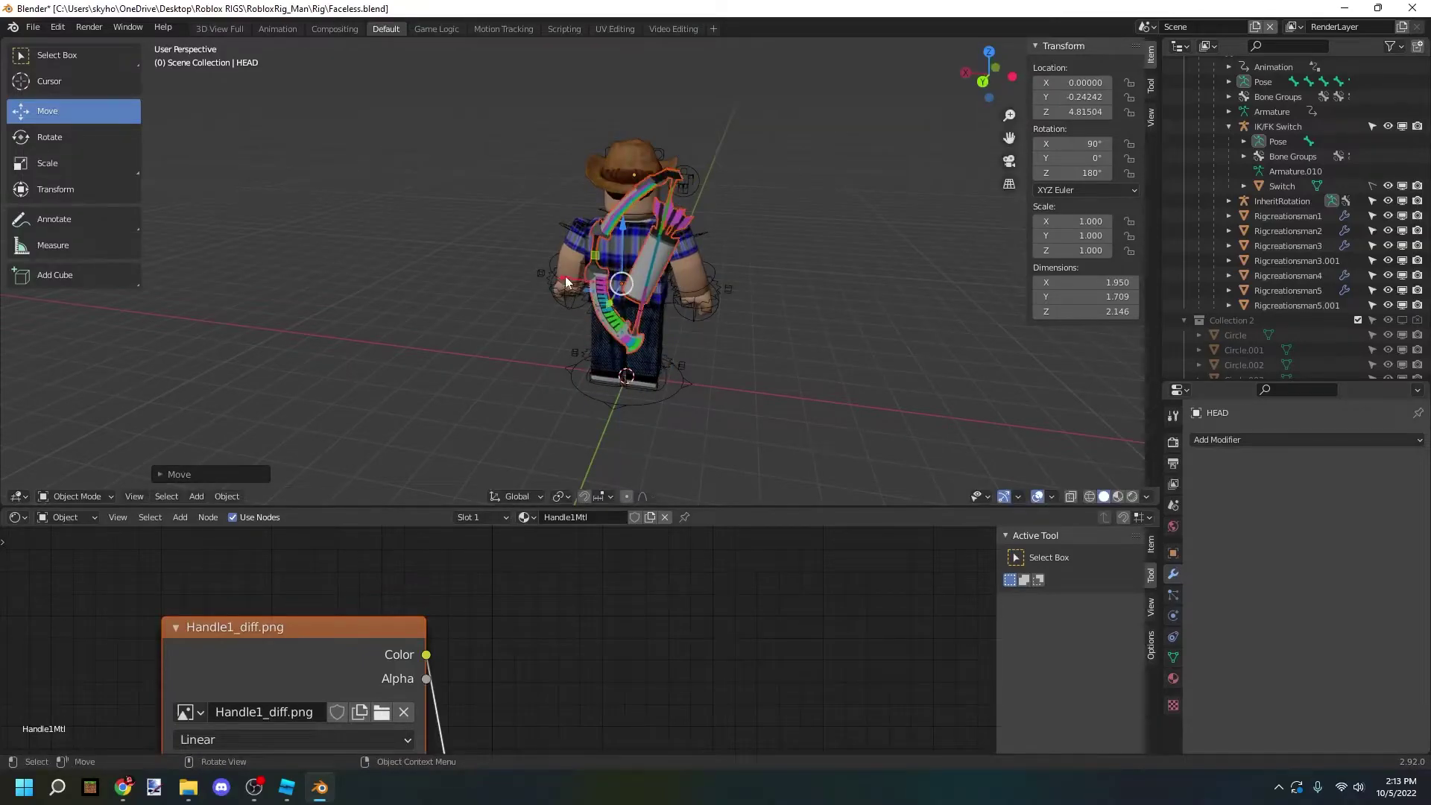
key(r)
click(776, 256)
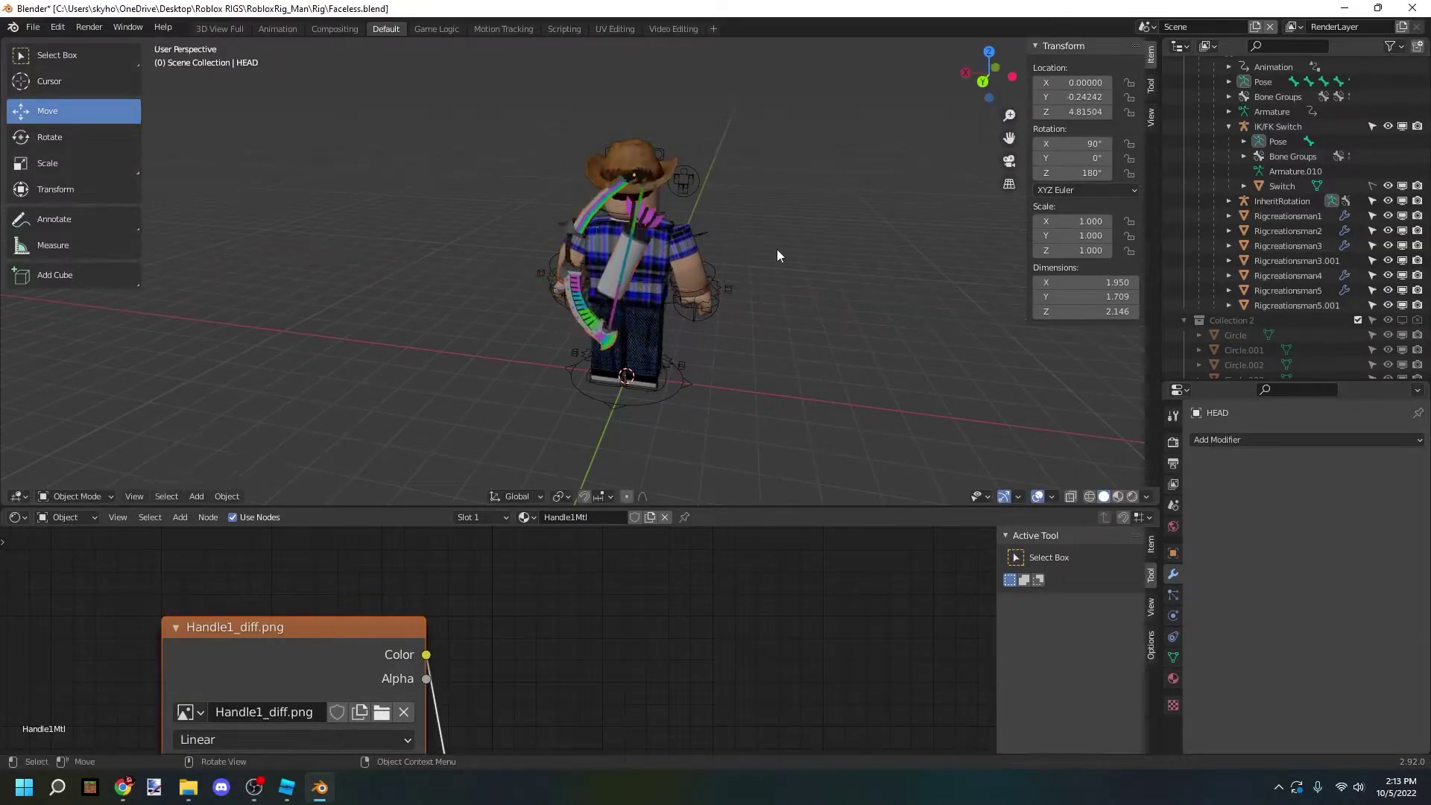
middle_drag(778, 247, 488, 239)
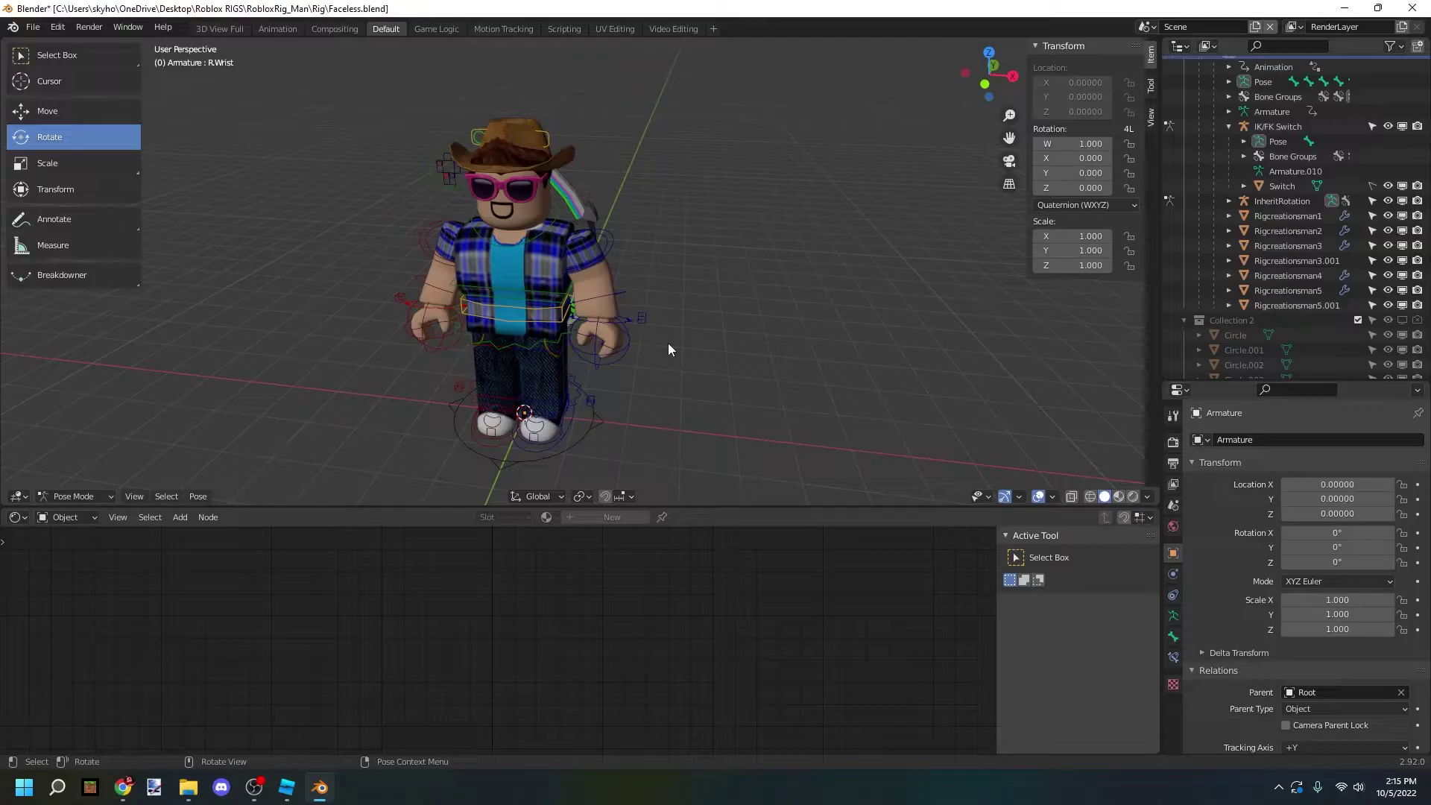
Raise the right arm by rotating the R.UpperArm and R.LowerArm bones up and forward.
click(444, 314)
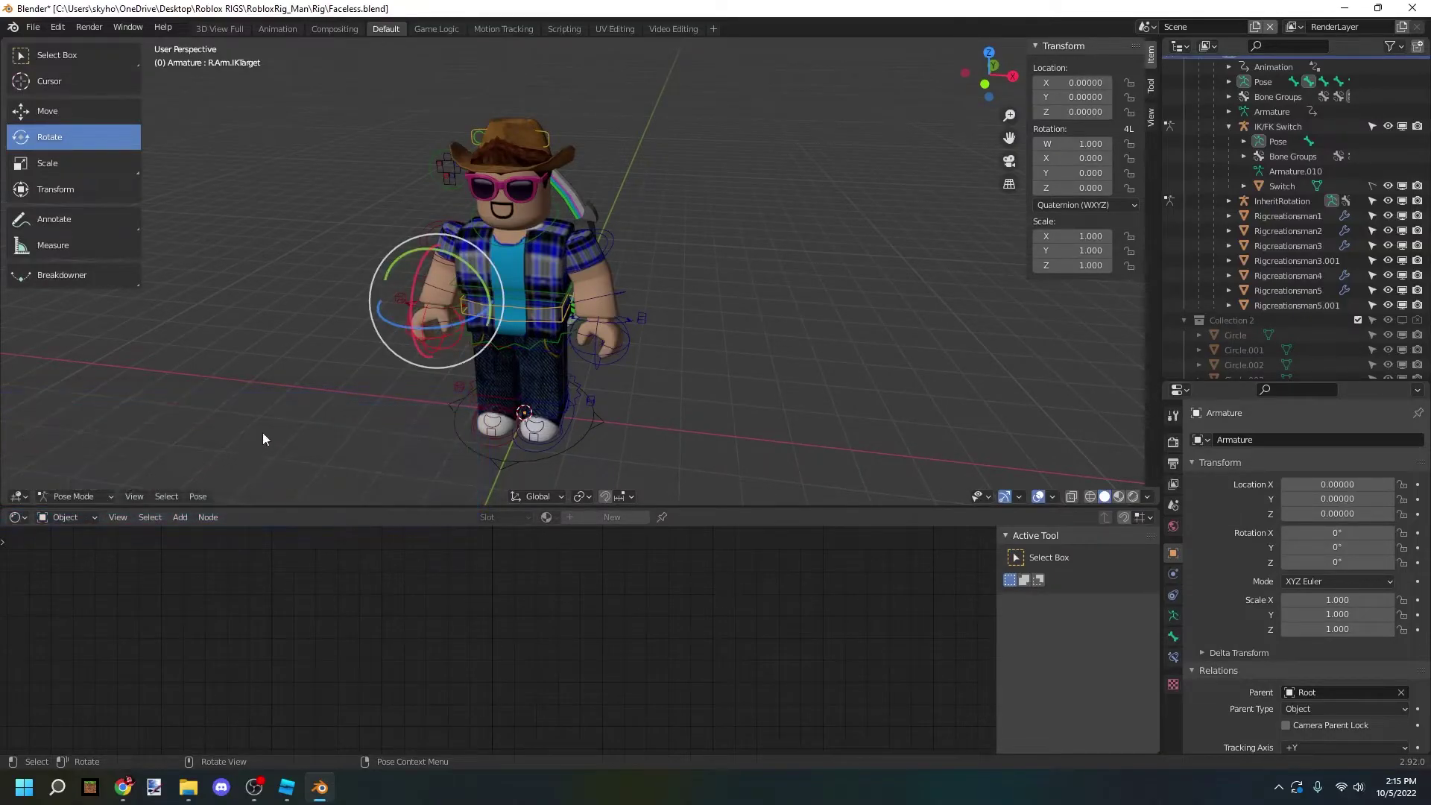
click(441, 254)
click(438, 256)
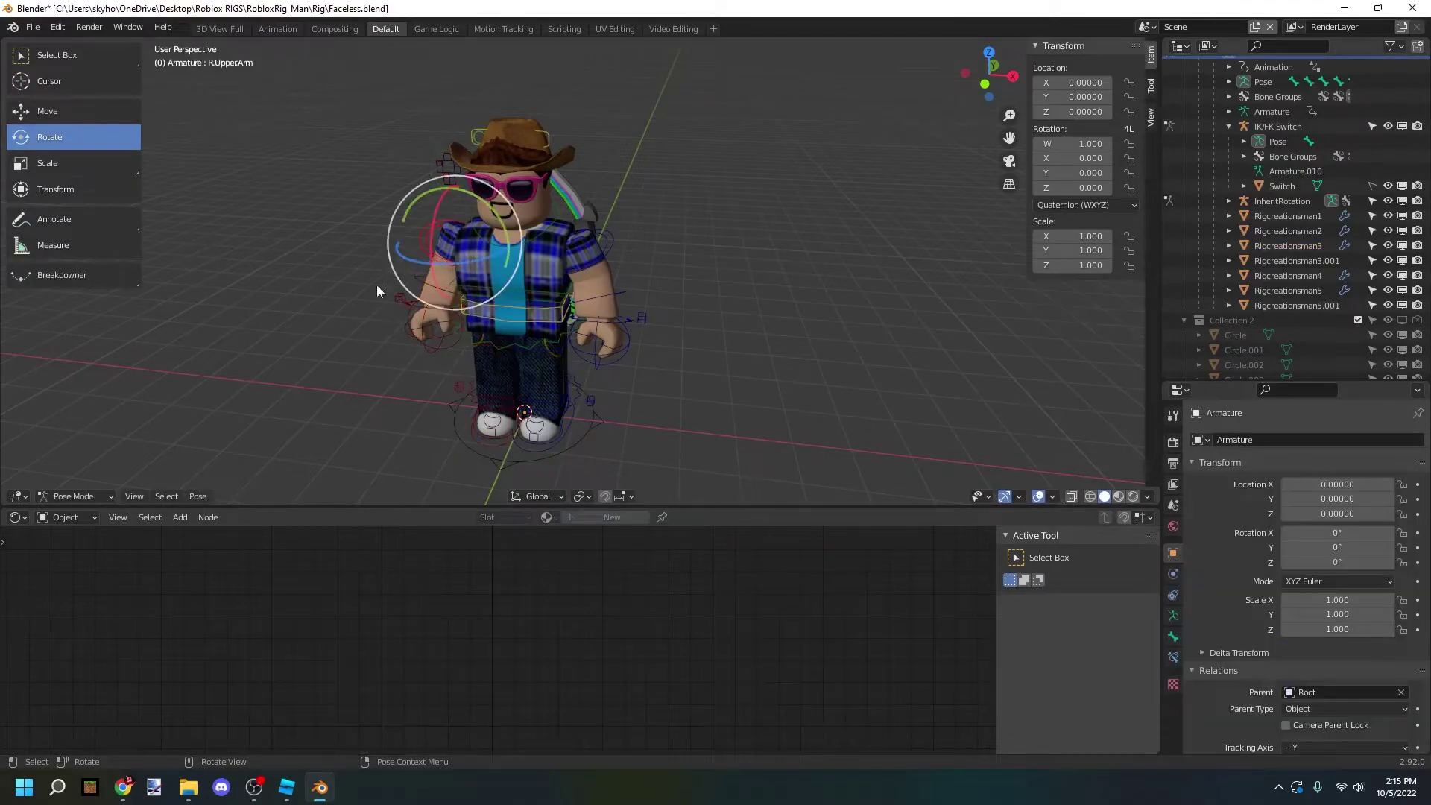
drag(433, 229, 565, 235)
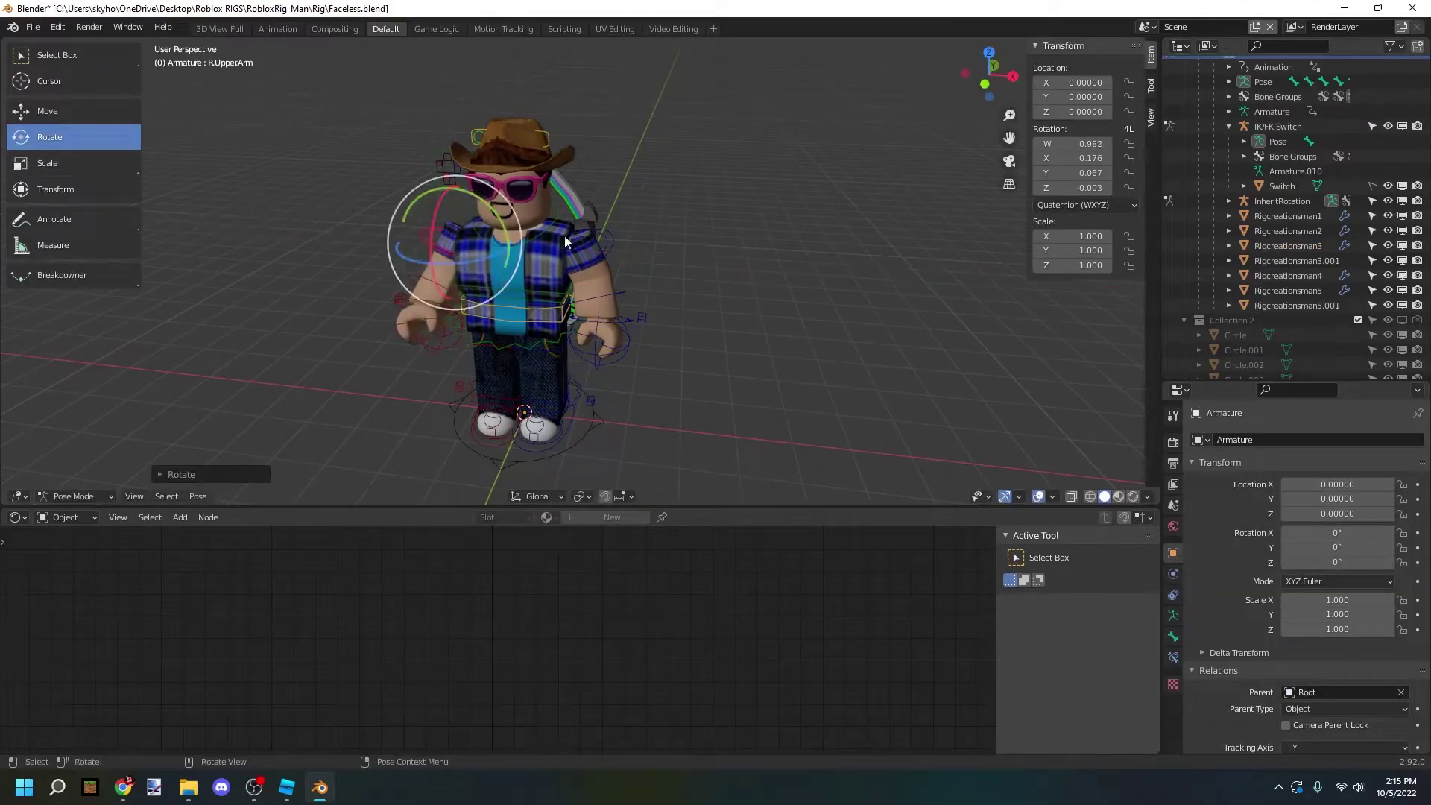
mouse_move(565, 235)
middle_down()
mouse_move(722, 252)
mouse_move(489, 361)
mouse_move(479, 320)
mouse_move(422, 326)
middle_up()
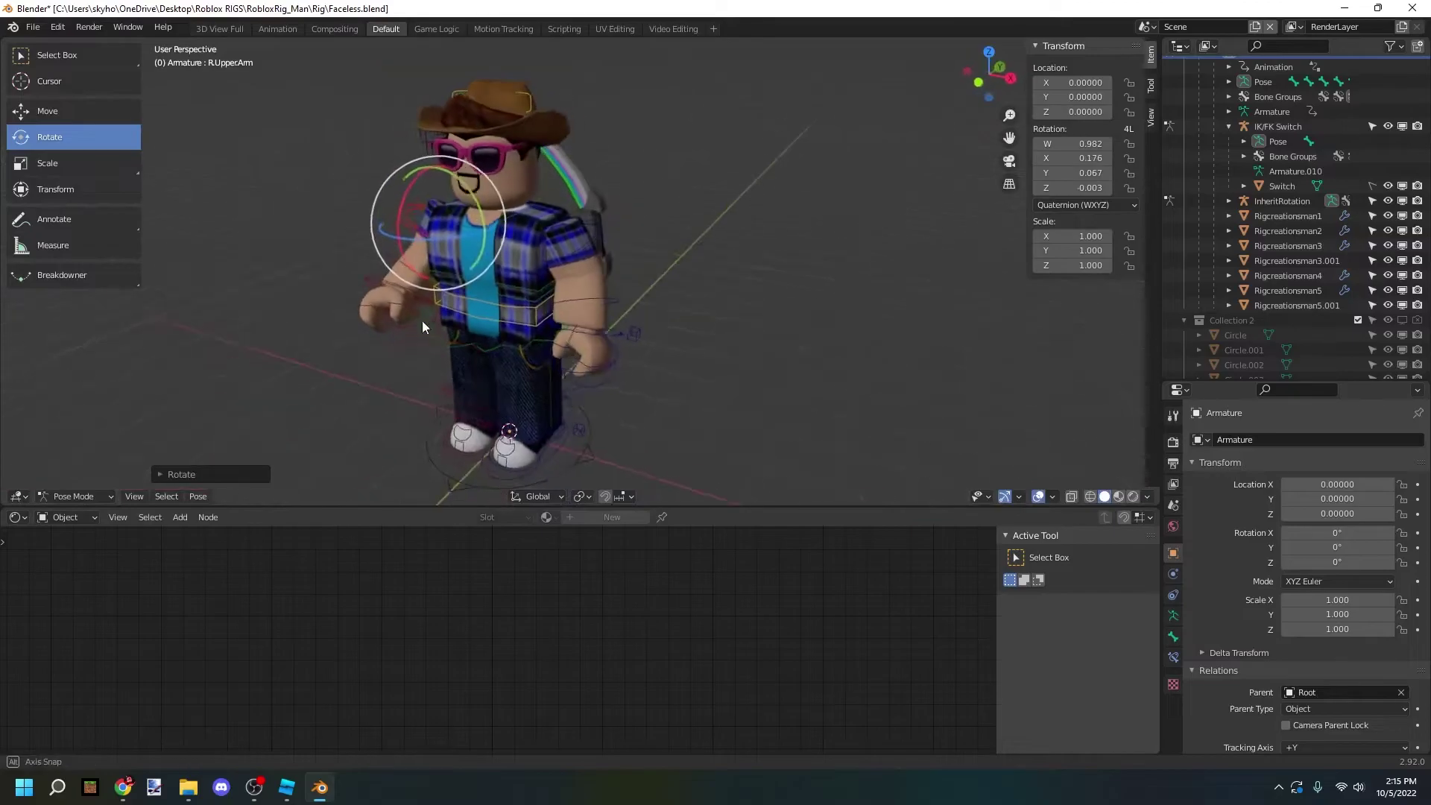
drag(399, 188, 395, 244)
click(382, 231)
middle_drag(395, 244, 477, 262)
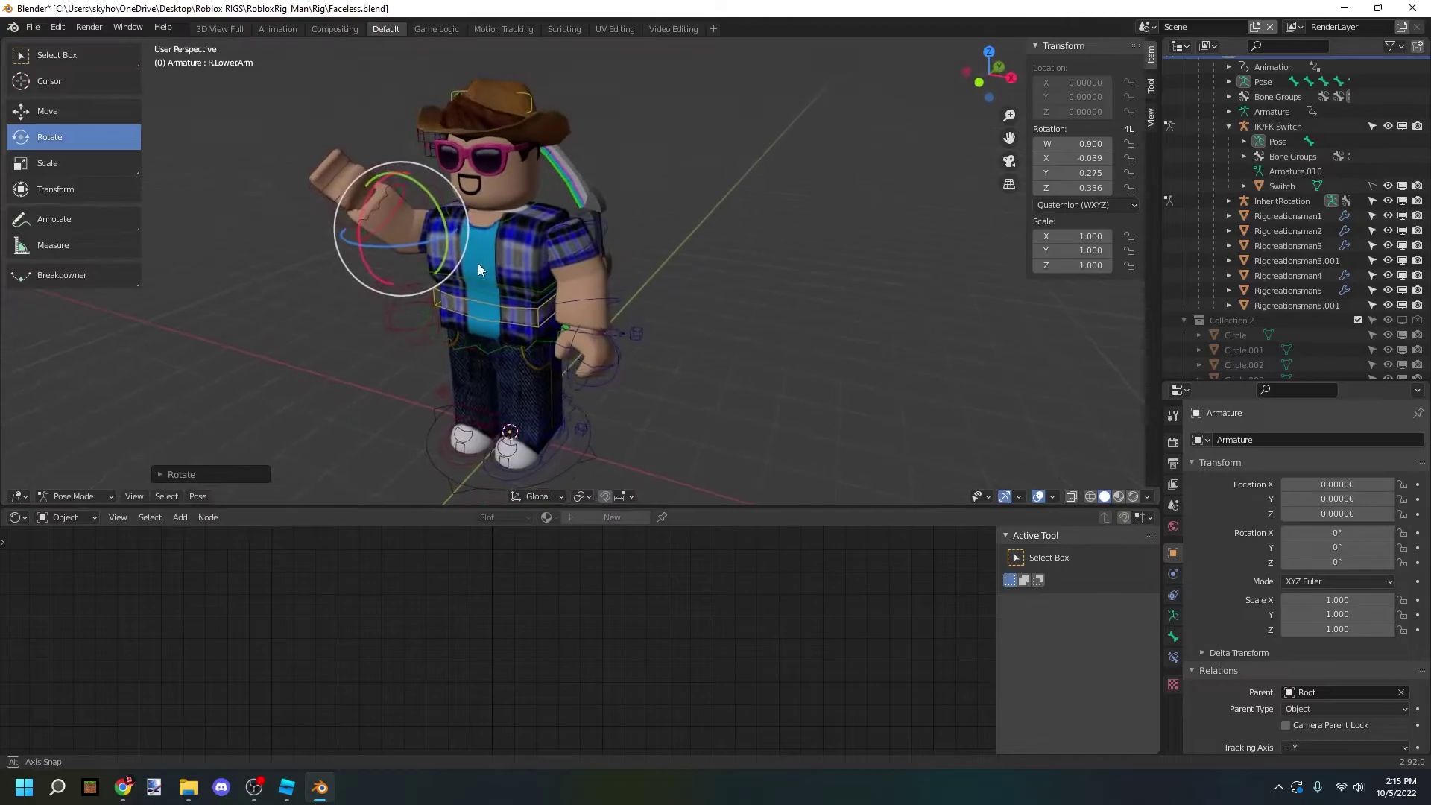
drag(382, 181, 422, 190)
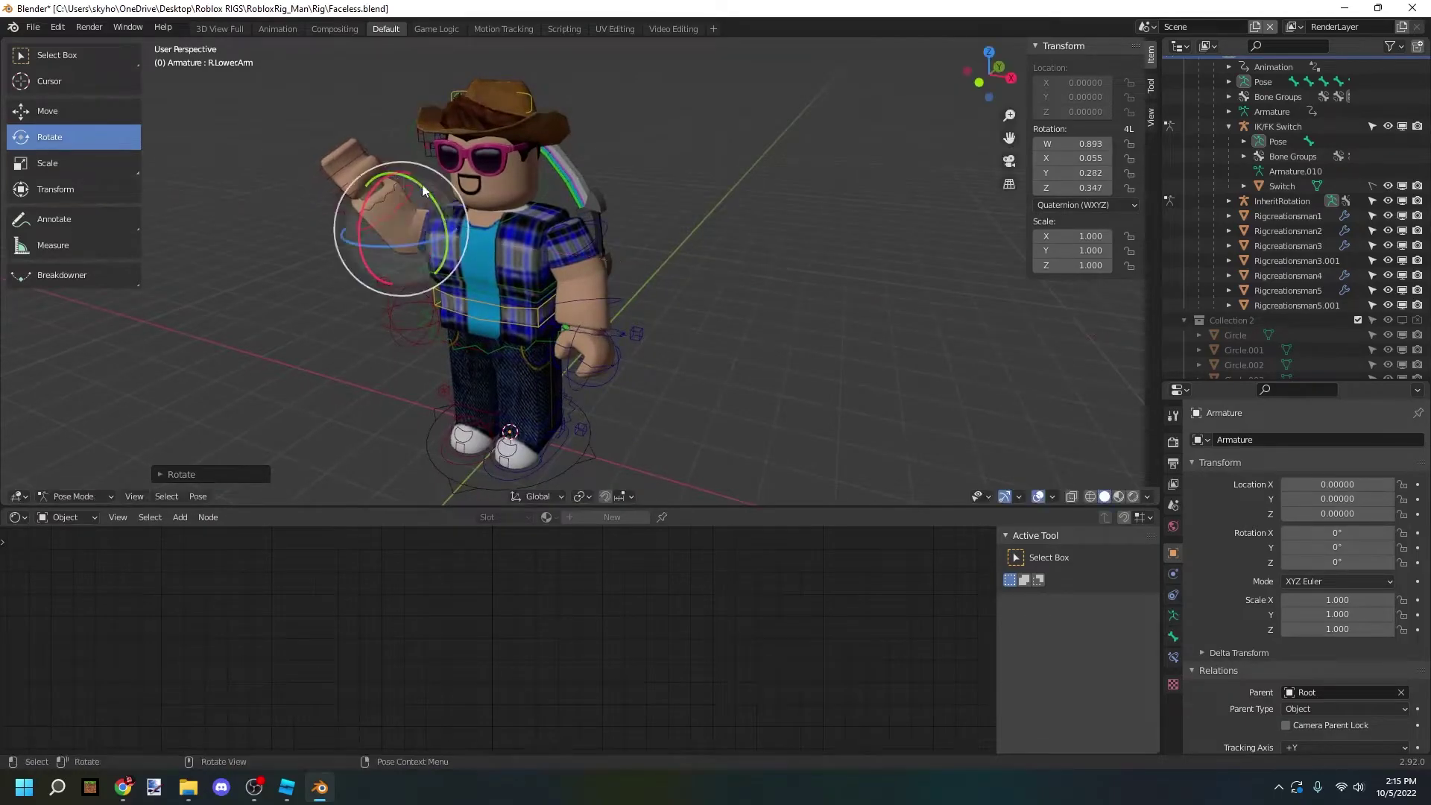
Rotate the HEAD accessories to match the head and shift them along X and Y.
click(493, 151)
drag(498, 147, 584, 147)
click(119, 112)
middle_drag(584, 147, 541, 146)
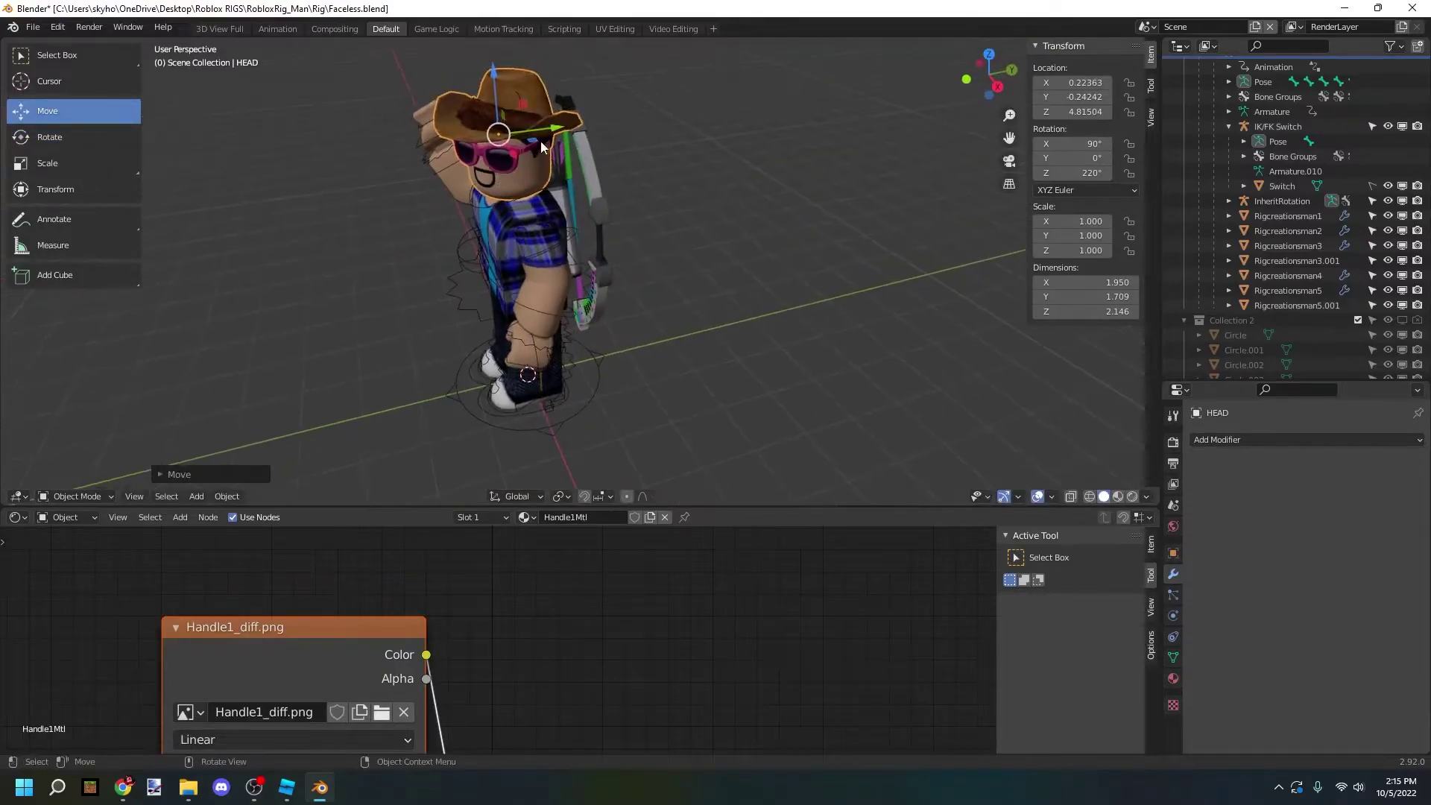
drag(555, 134, 565, 131)
middle_drag(564, 132, 495, 180)
In Pose Mode, adjust the Head bone and other rig bones with free rotation.
click(494, 180)
key(ctrl+Tab)
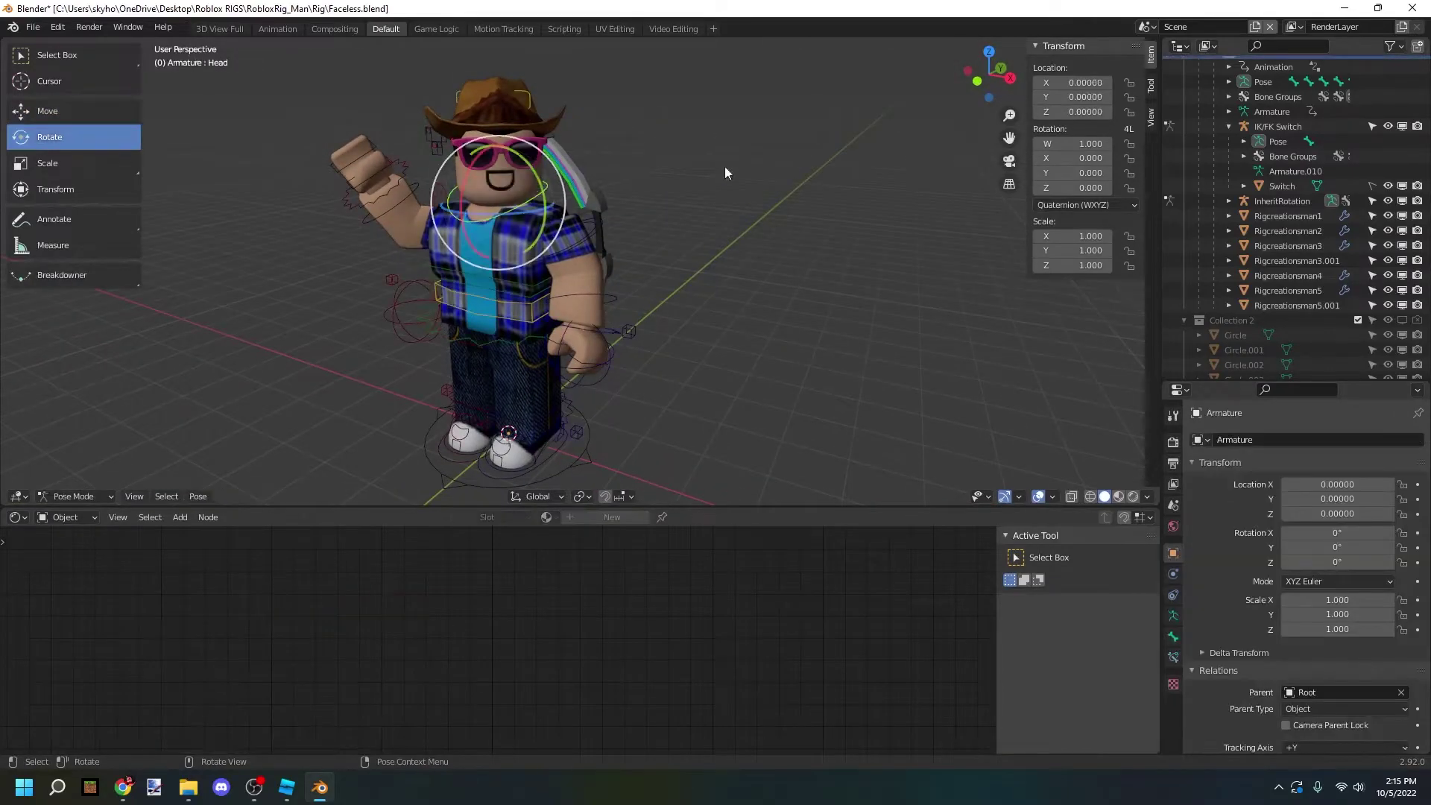
middle_drag(684, 189, 542, 222)
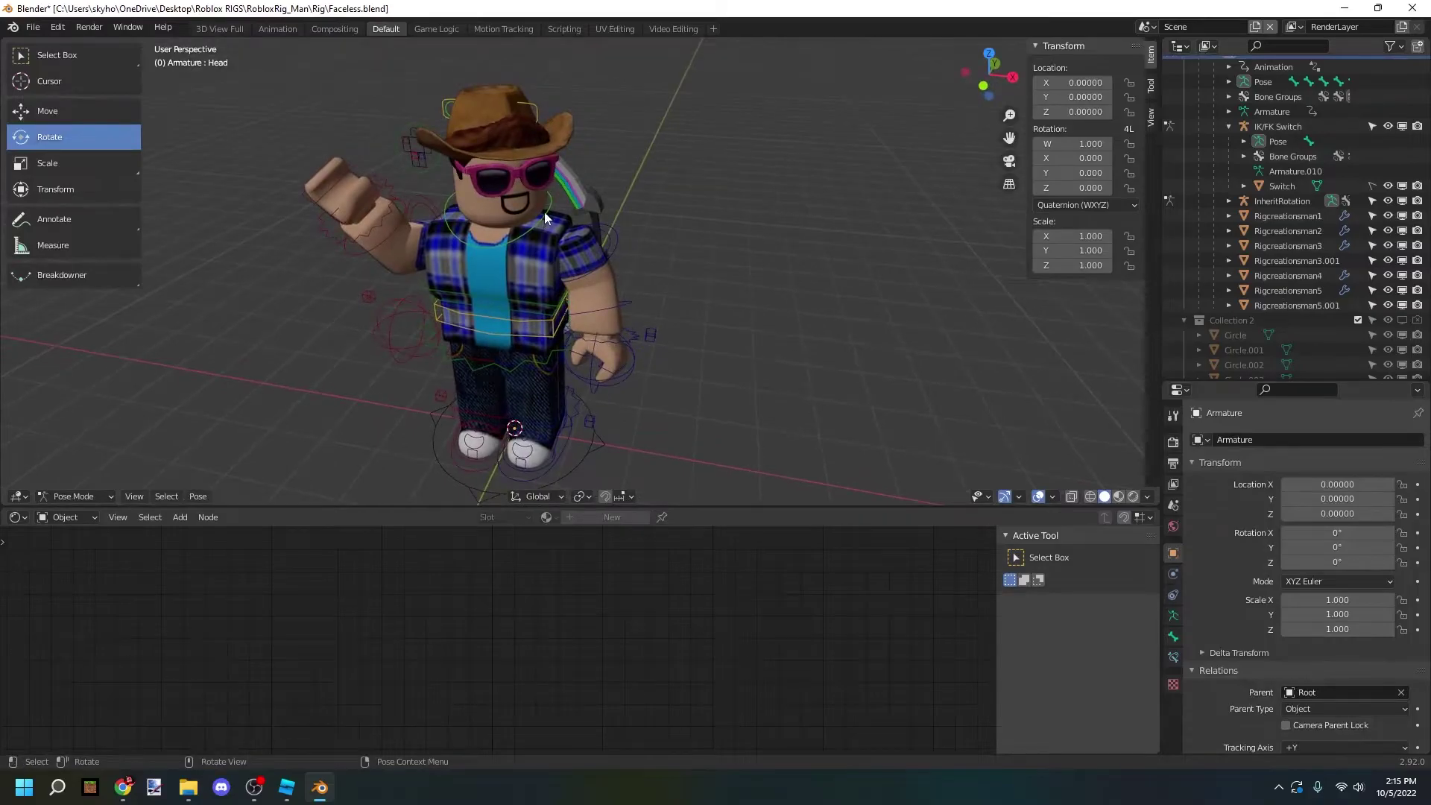
click(545, 217)
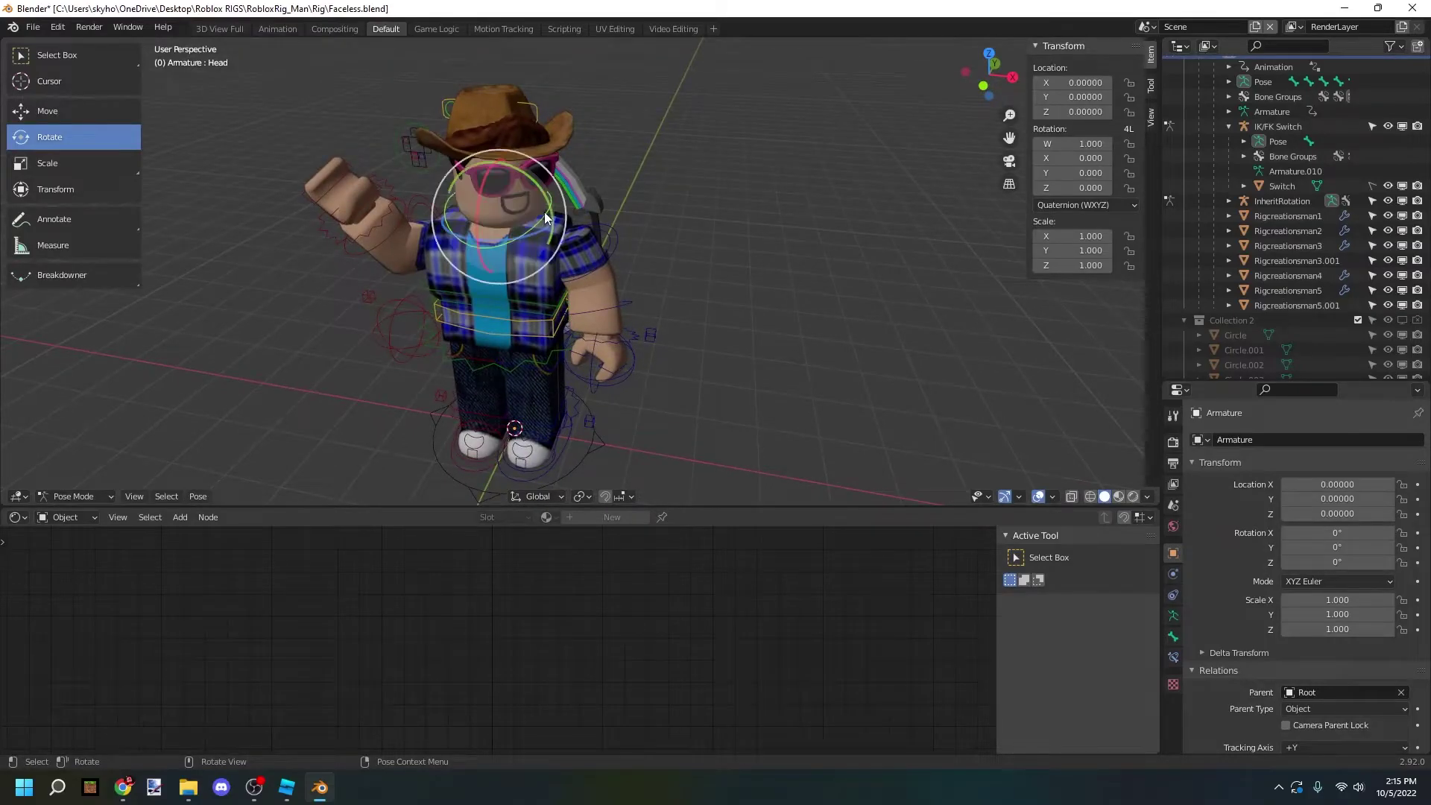
click(531, 162)
mouse_move(530, 162)
middle_down()
mouse_move(516, 350)
mouse_move(653, 409)
mouse_move(630, 163)
mouse_move(649, 275)
mouse_move(615, 167)
mouse_move(541, 149)
middle_up()
click(480, 427)
key(r)
key(r)
click(461, 390)
click(523, 447)
key(ctrl+Tab)
Rotate the left lower arm bone in Pose Mode.
click(631, 162)
click(541, 149)
key(ctrl+Tab)
click(551, 283)
key(r)
click(551, 283)
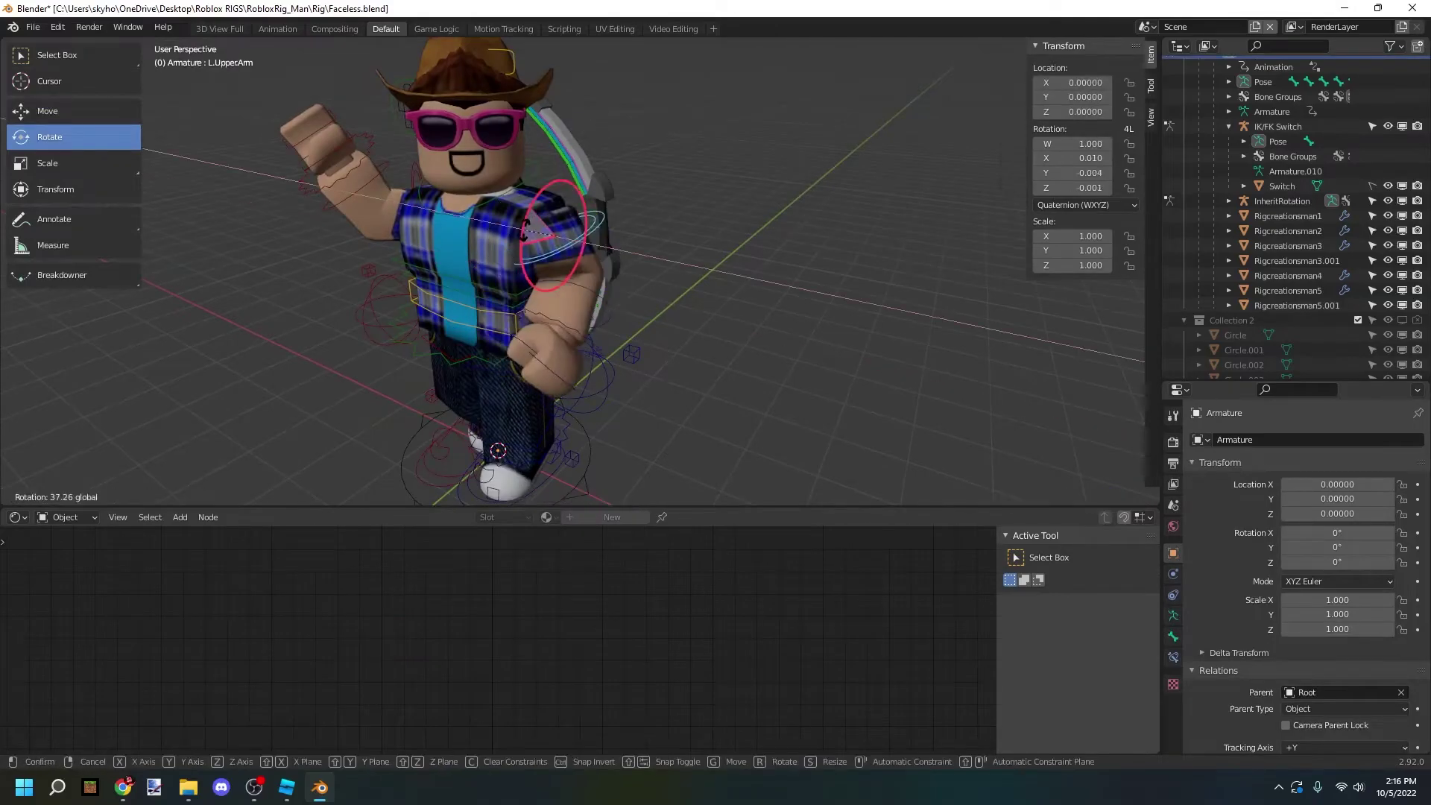
Reposition the bow backpack on the avatar's back and tilt it to 42.1° on Y.
key(ctrl+Tab)
click(588, 224)
middle_drag(588, 223, 304, 199)
key(g)
click(673, 243)
key(r)
key(r)
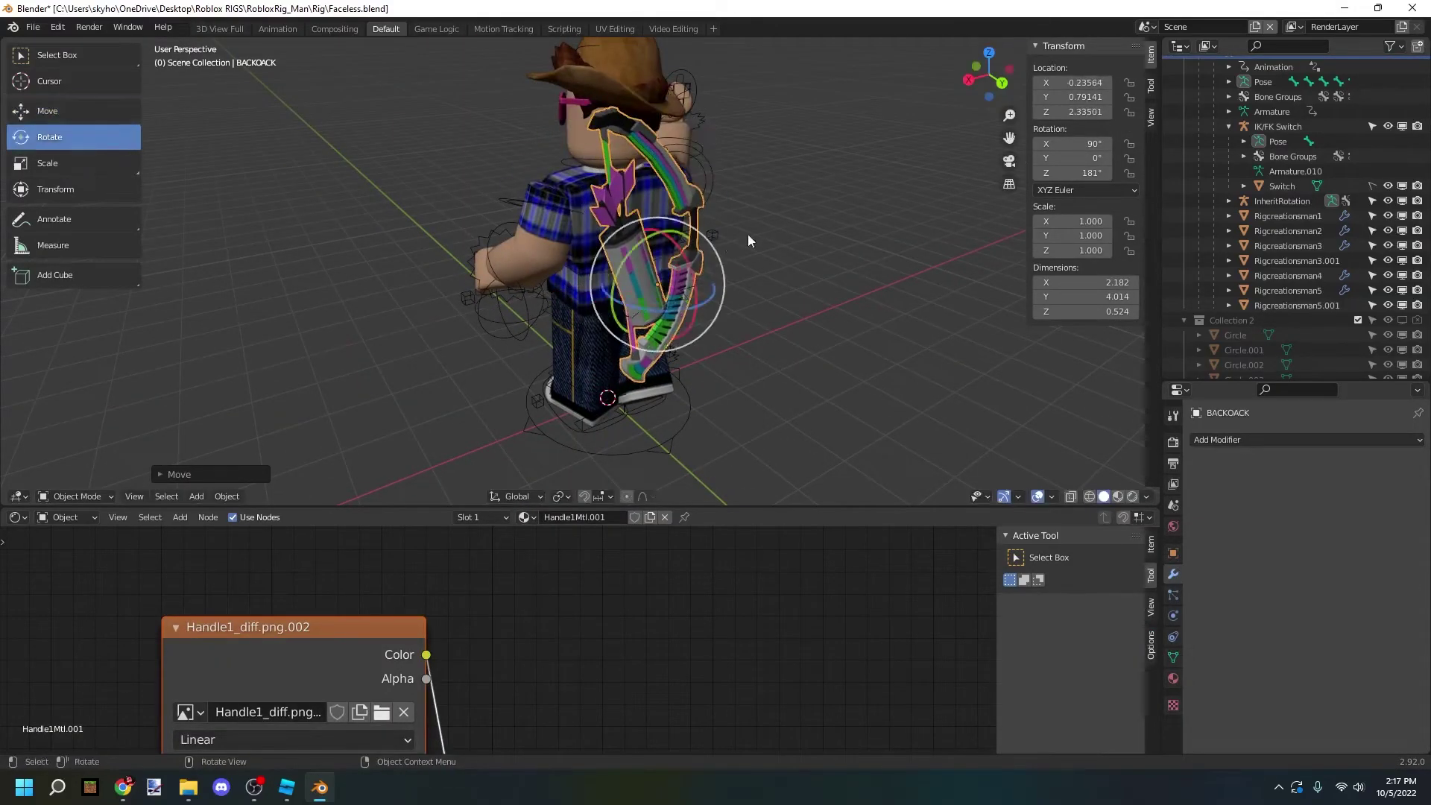
click(715, 246)
middle_drag(715, 246, 659, 202)
key(g)
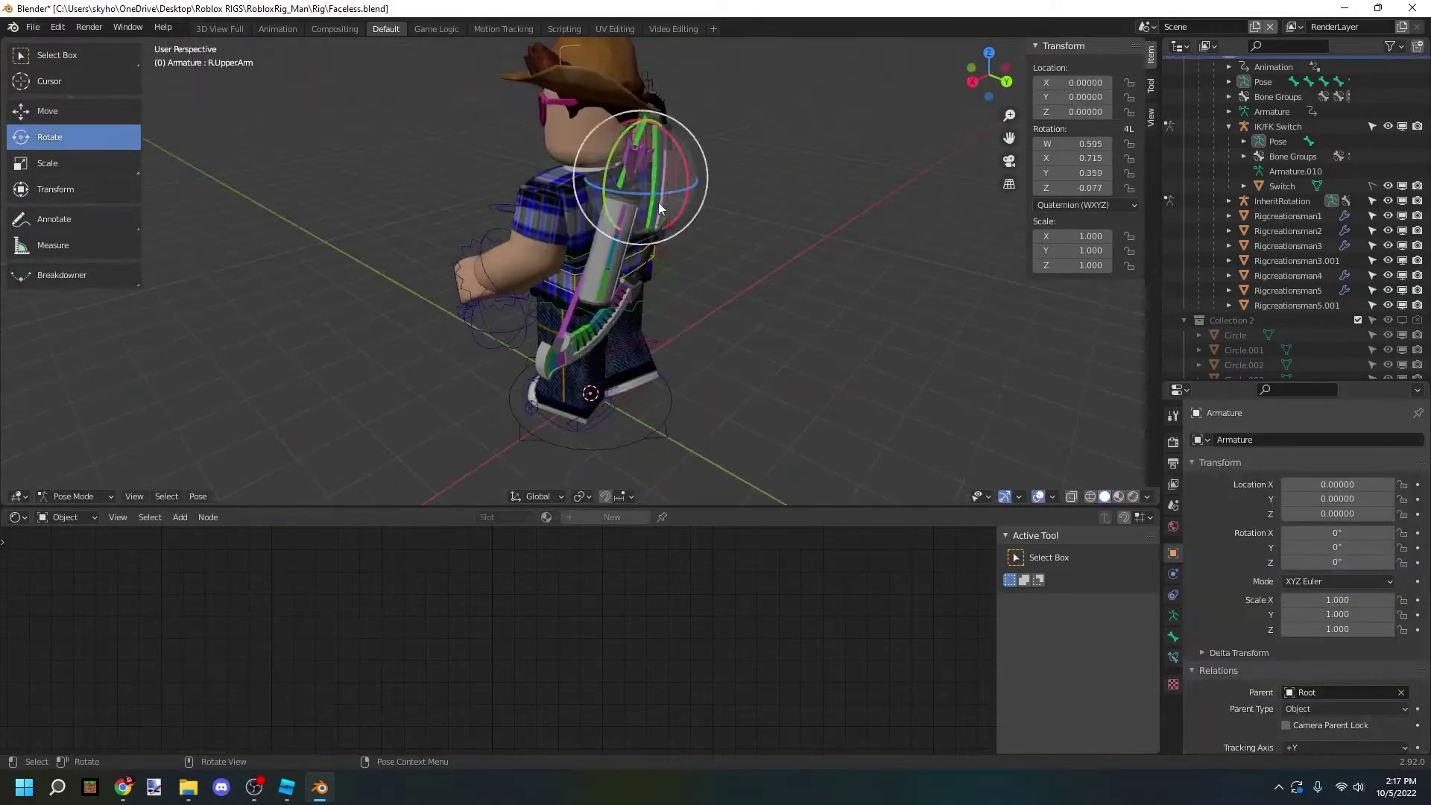
click(700, 252)
middle_drag(700, 252, 735, 294)
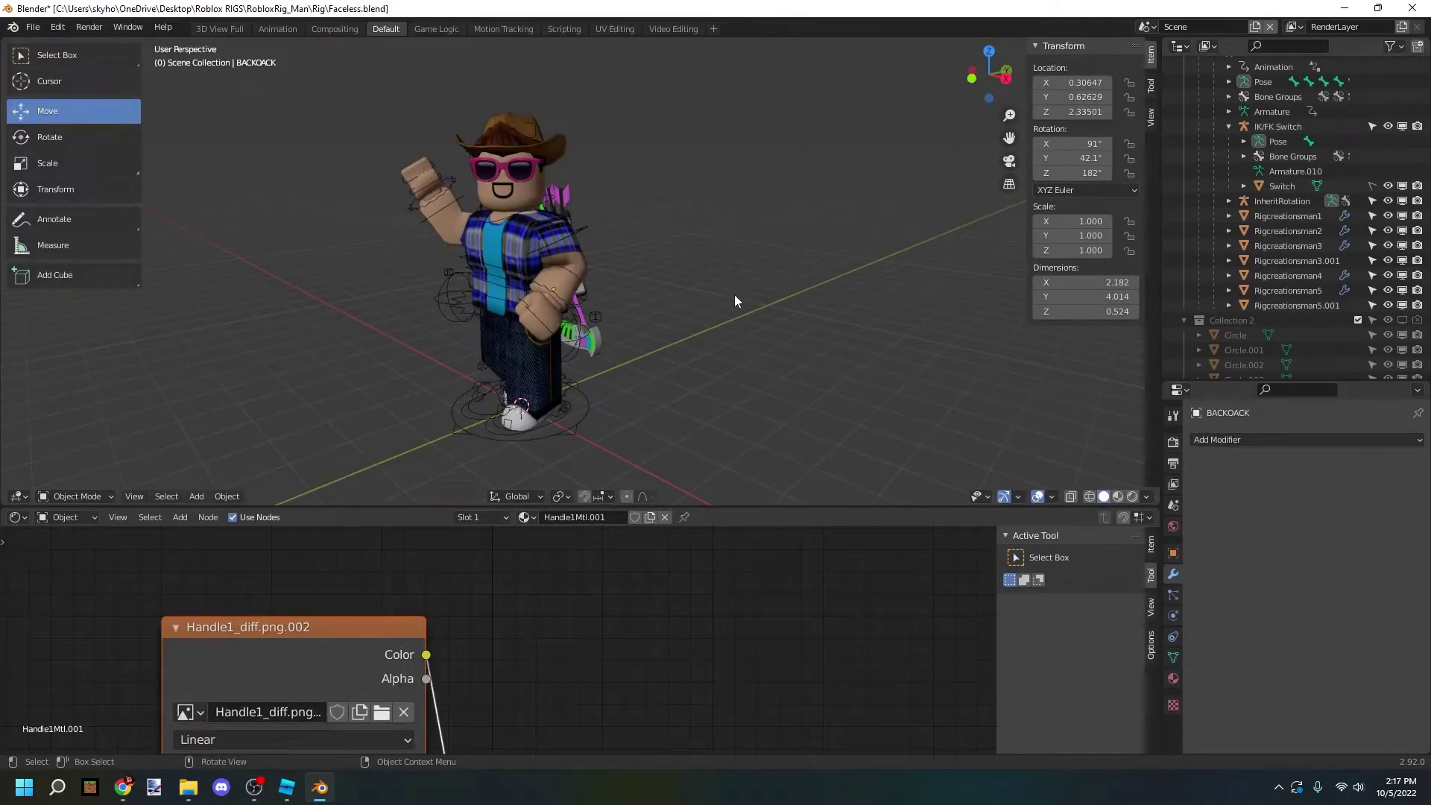
Import cup.obj as a Wavefront OBJ from the Desktop's GFX TUTORIAL > PROP folder.
click(33, 26)
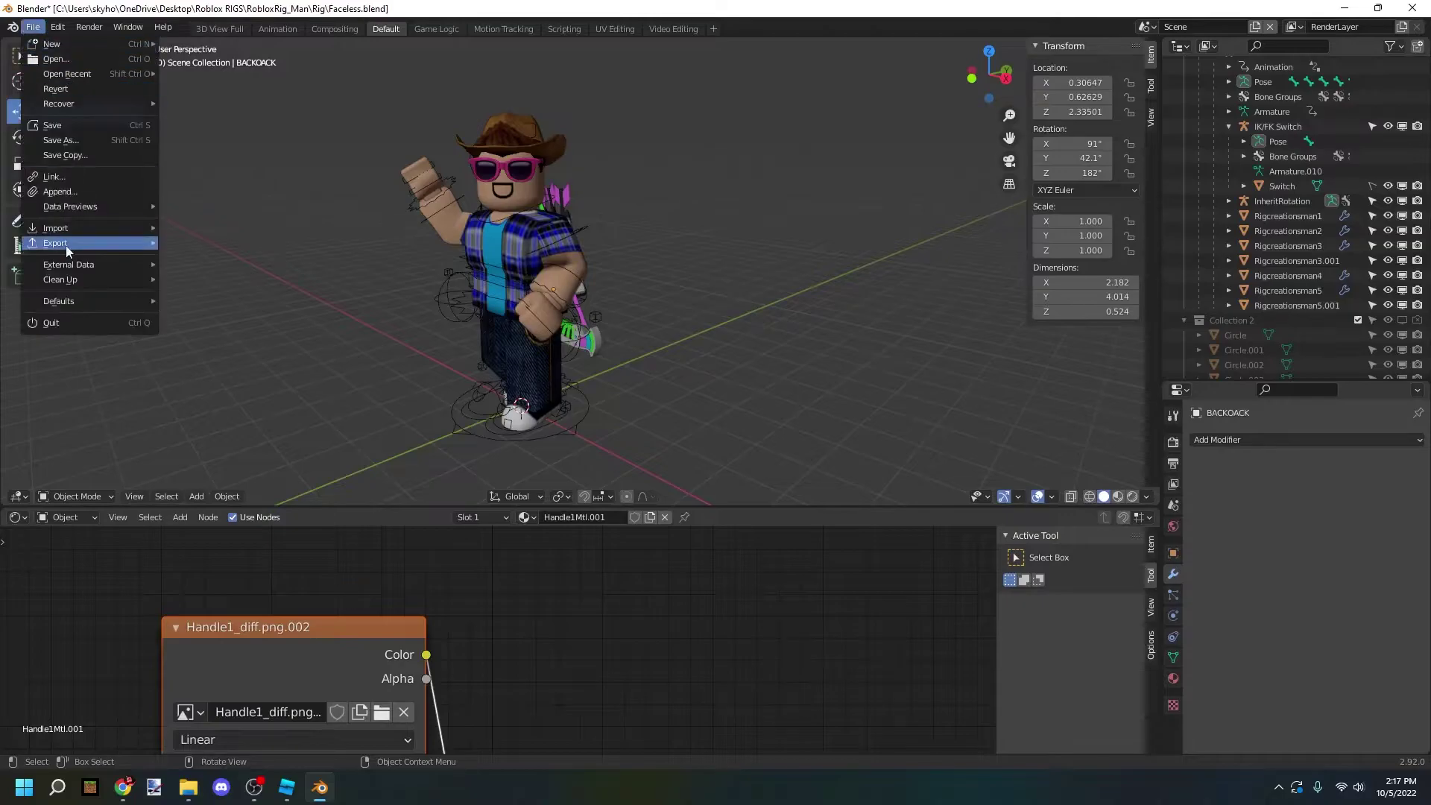
mouse_move(142, 228)
click(224, 346)
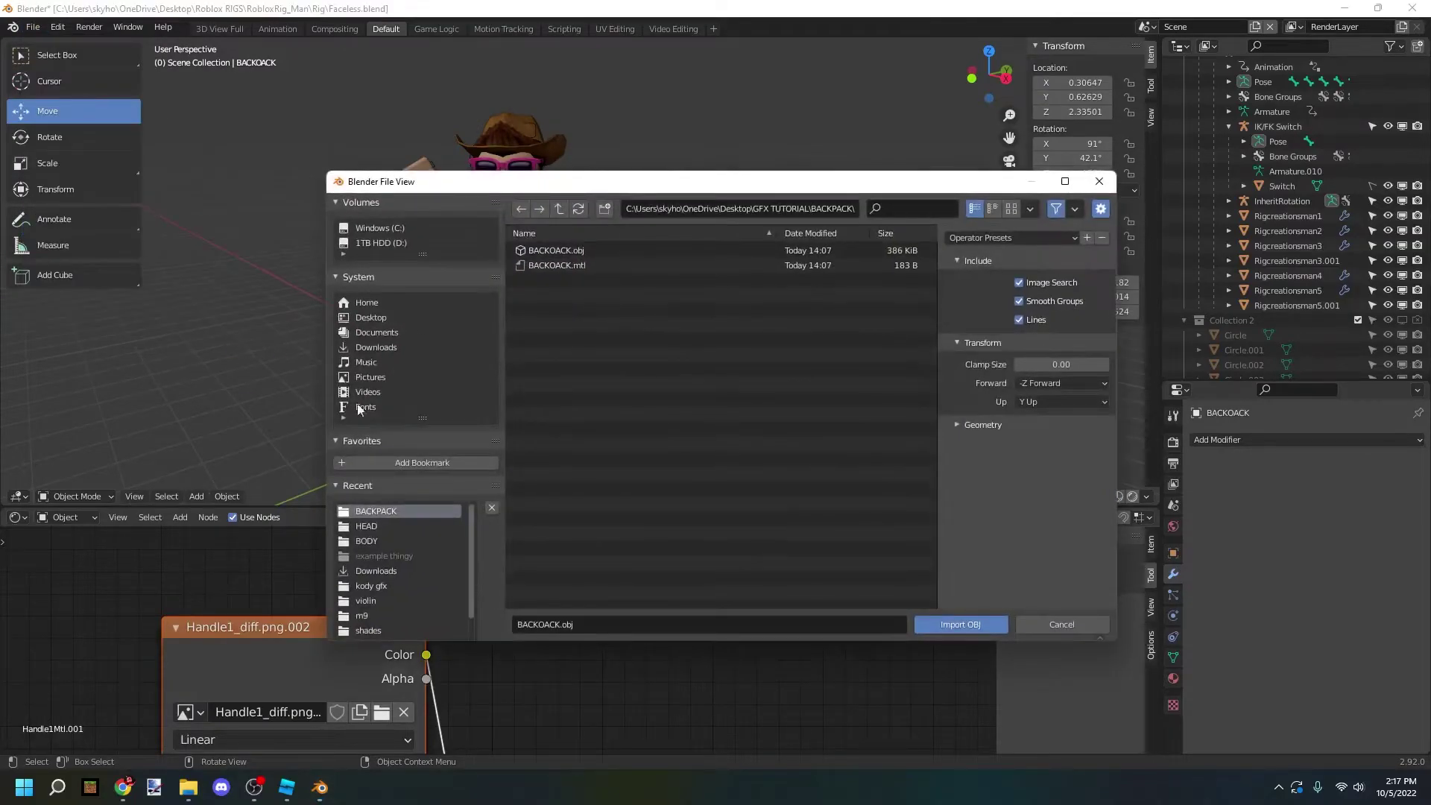
click(377, 316)
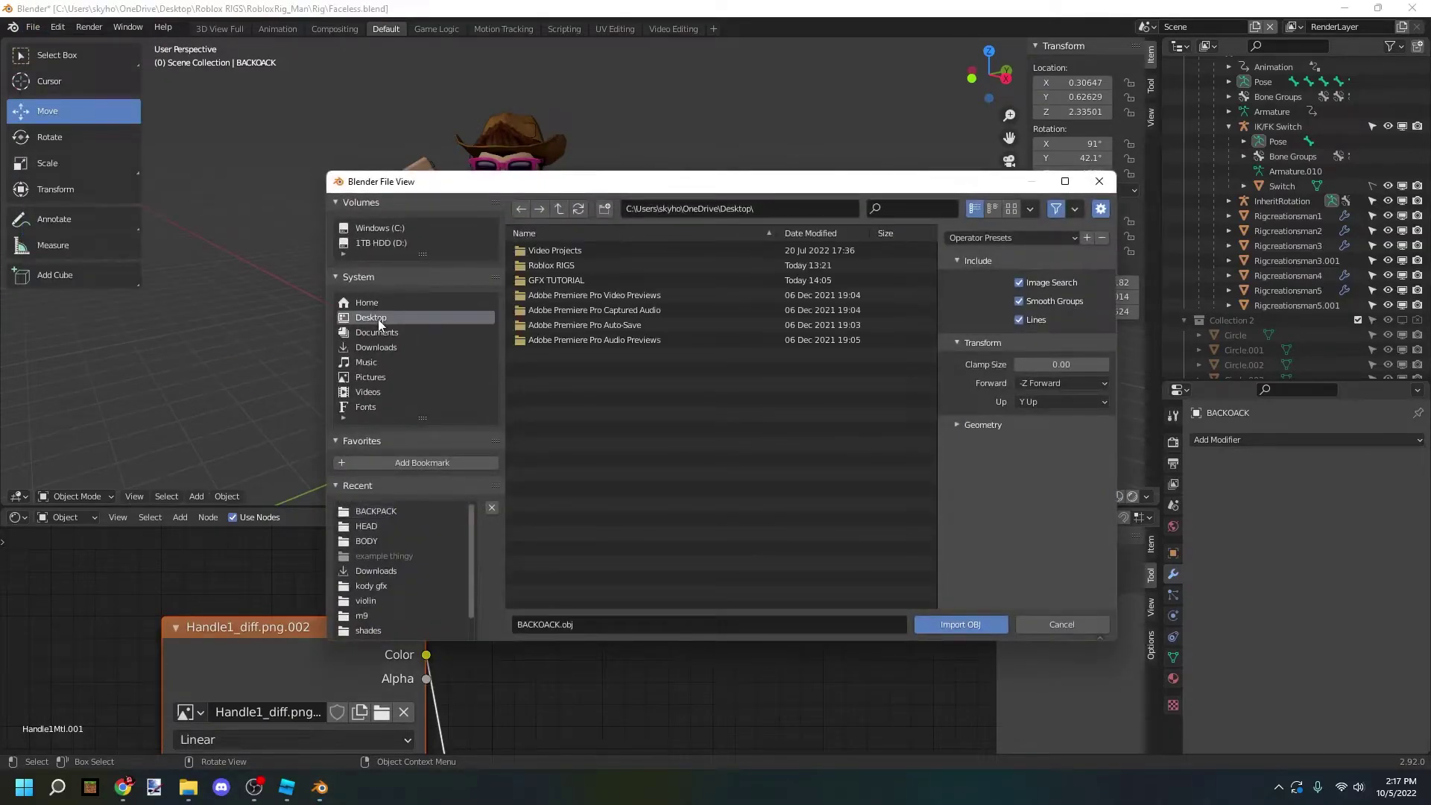
double_click(553, 276)
double_click(552, 296)
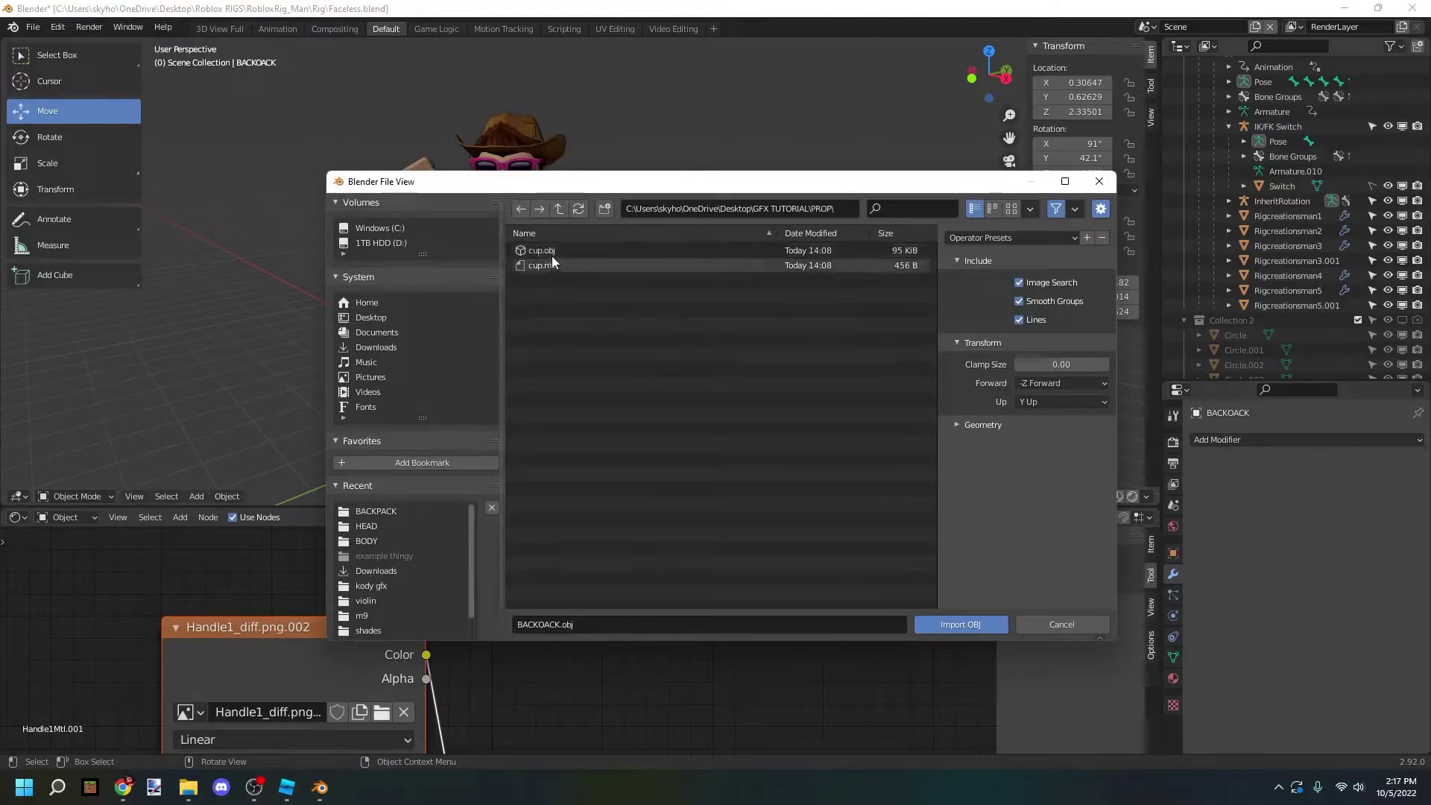
double_click(555, 253)
Reset the cup's origin point with Set Origin.
scroll(579, 285, up, 2)
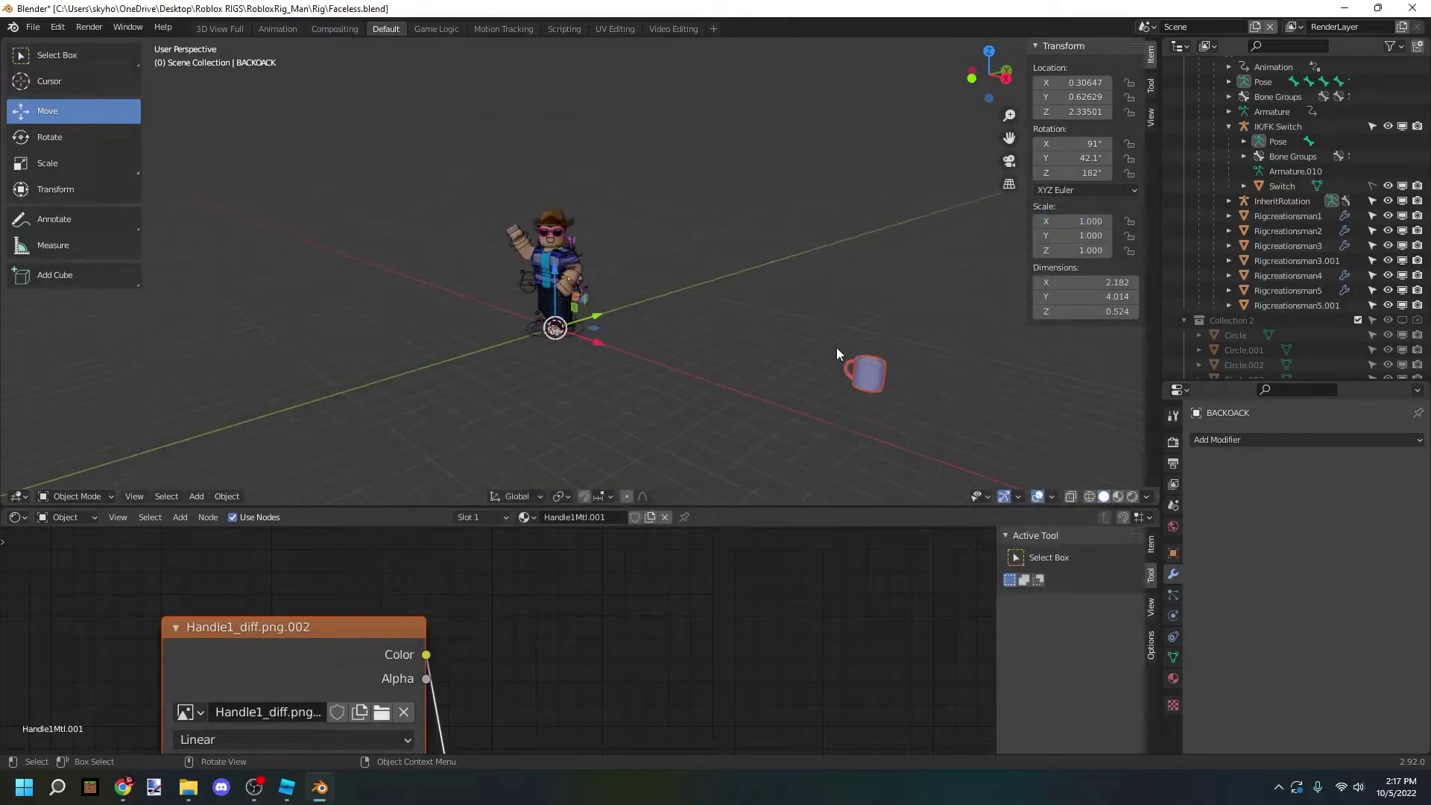
scroll(856, 340, up, 2)
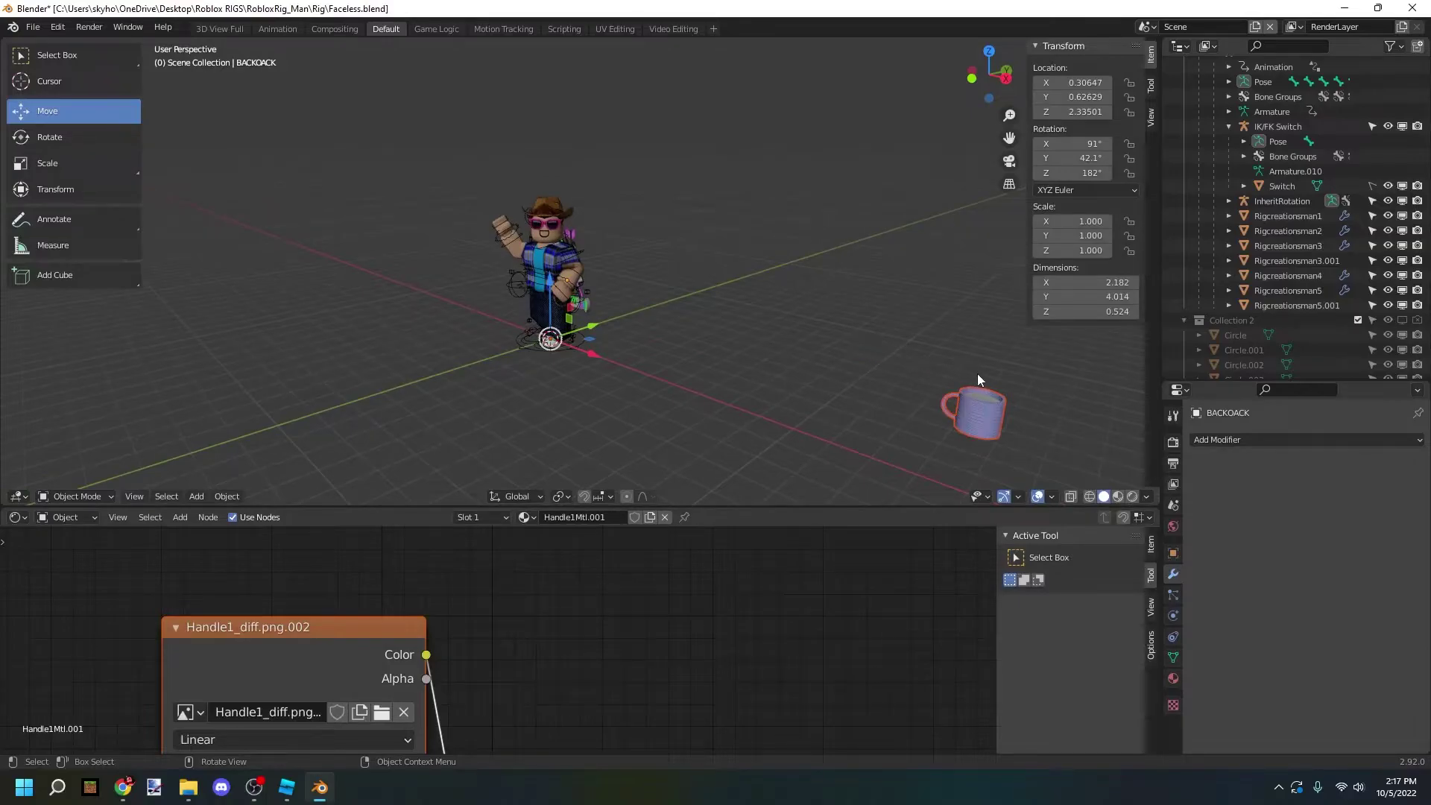
middle_drag(977, 374, 906, 467)
scroll(839, 400, down, 3)
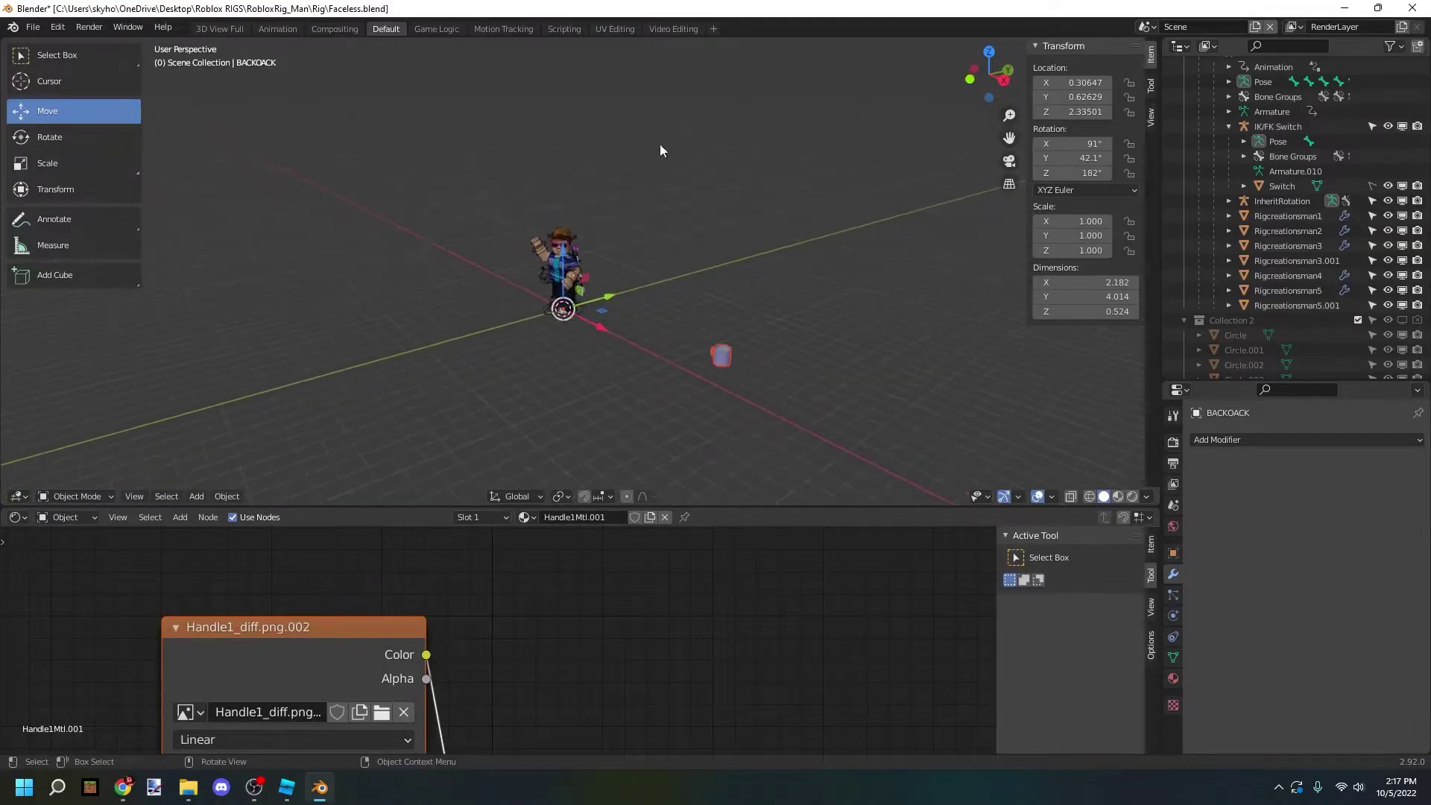
scroll(611, 238, up, 3)
right_click(558, 325)
mouse_move(557, 325)
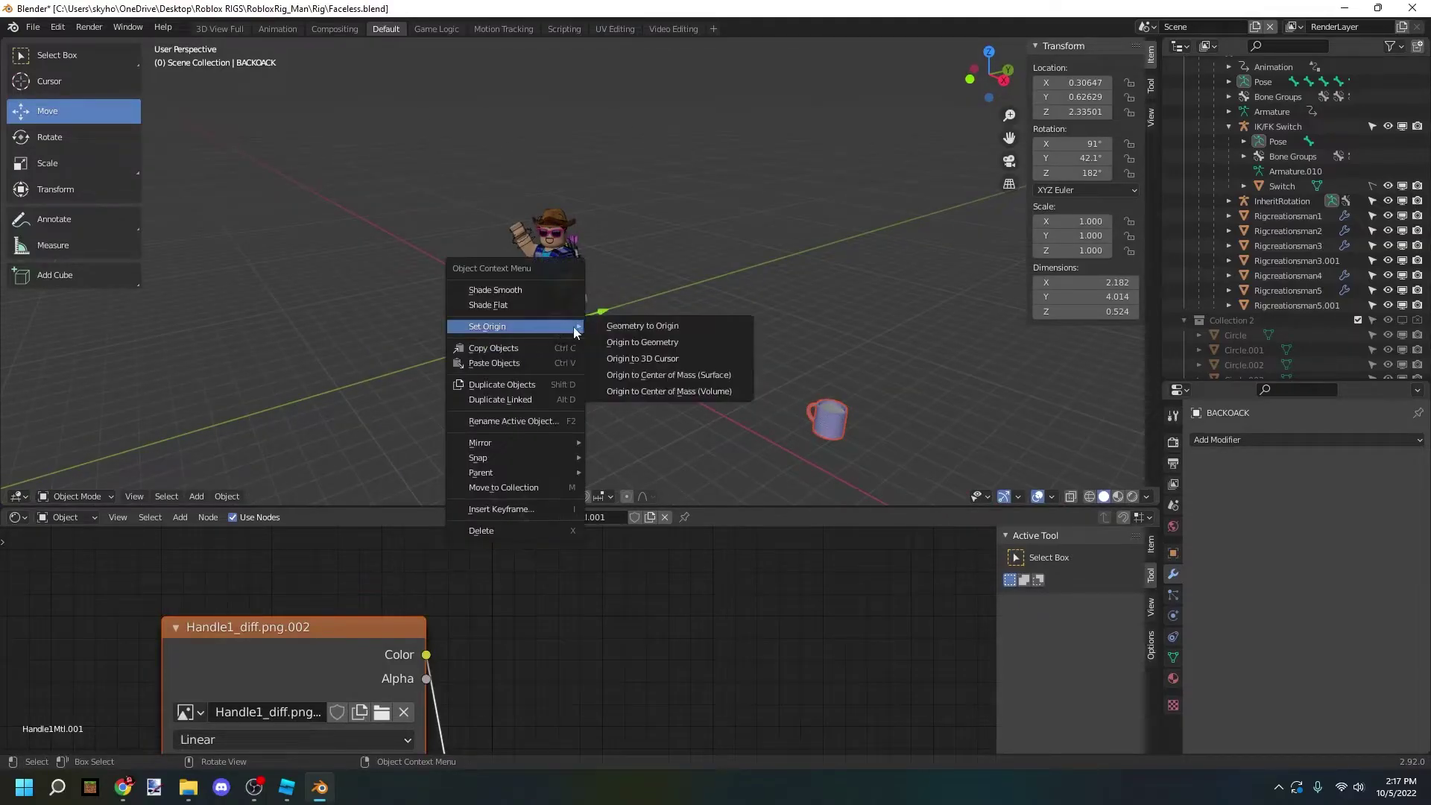
click(633, 329)
click(1132, 496)
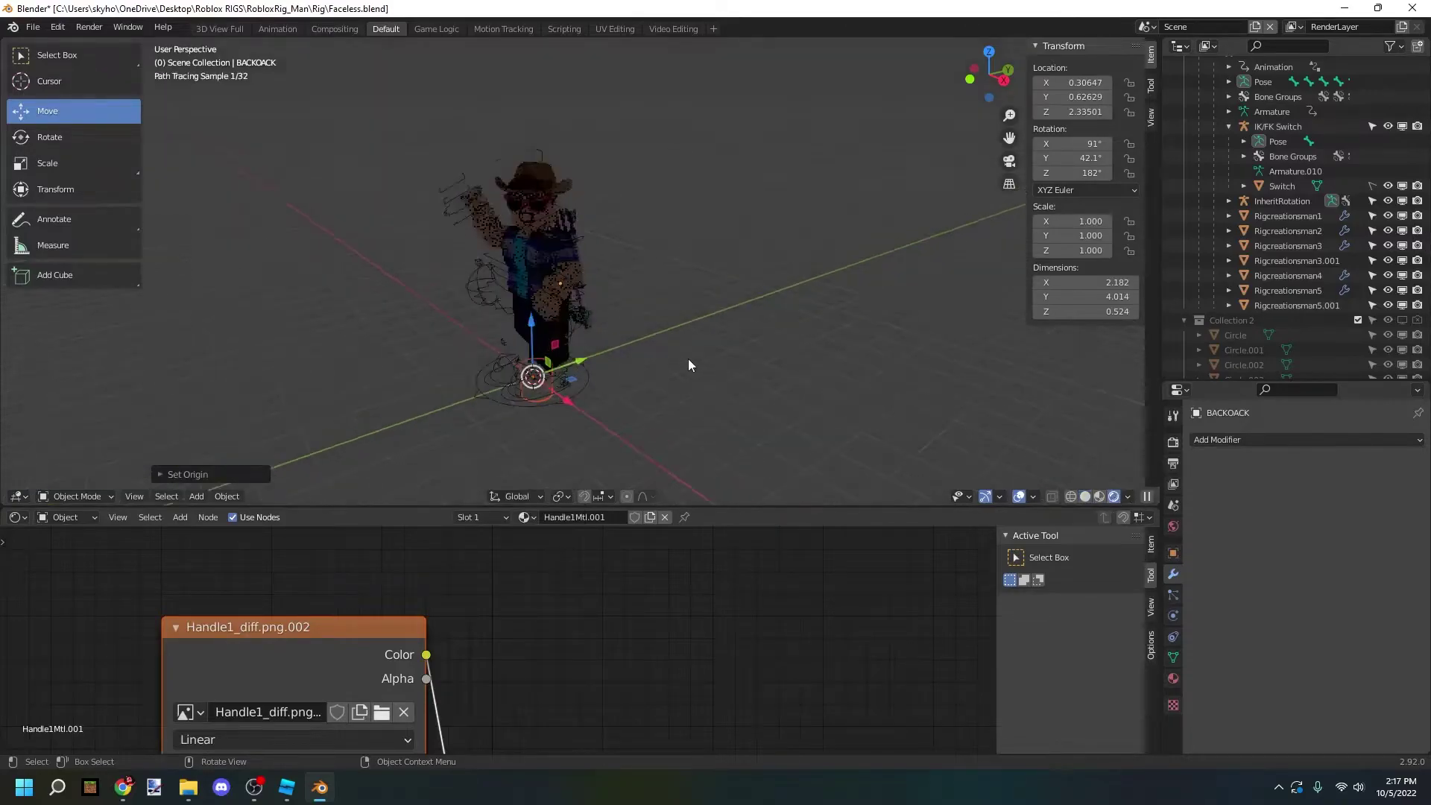
Move the cup up to the avatar's hand and rotate it -136° on Z to face the hand.
mouse_move(570, 380)
mouse_down()
mouse_move(450, 378)
mouse_move(450, 271)
mouse_up()
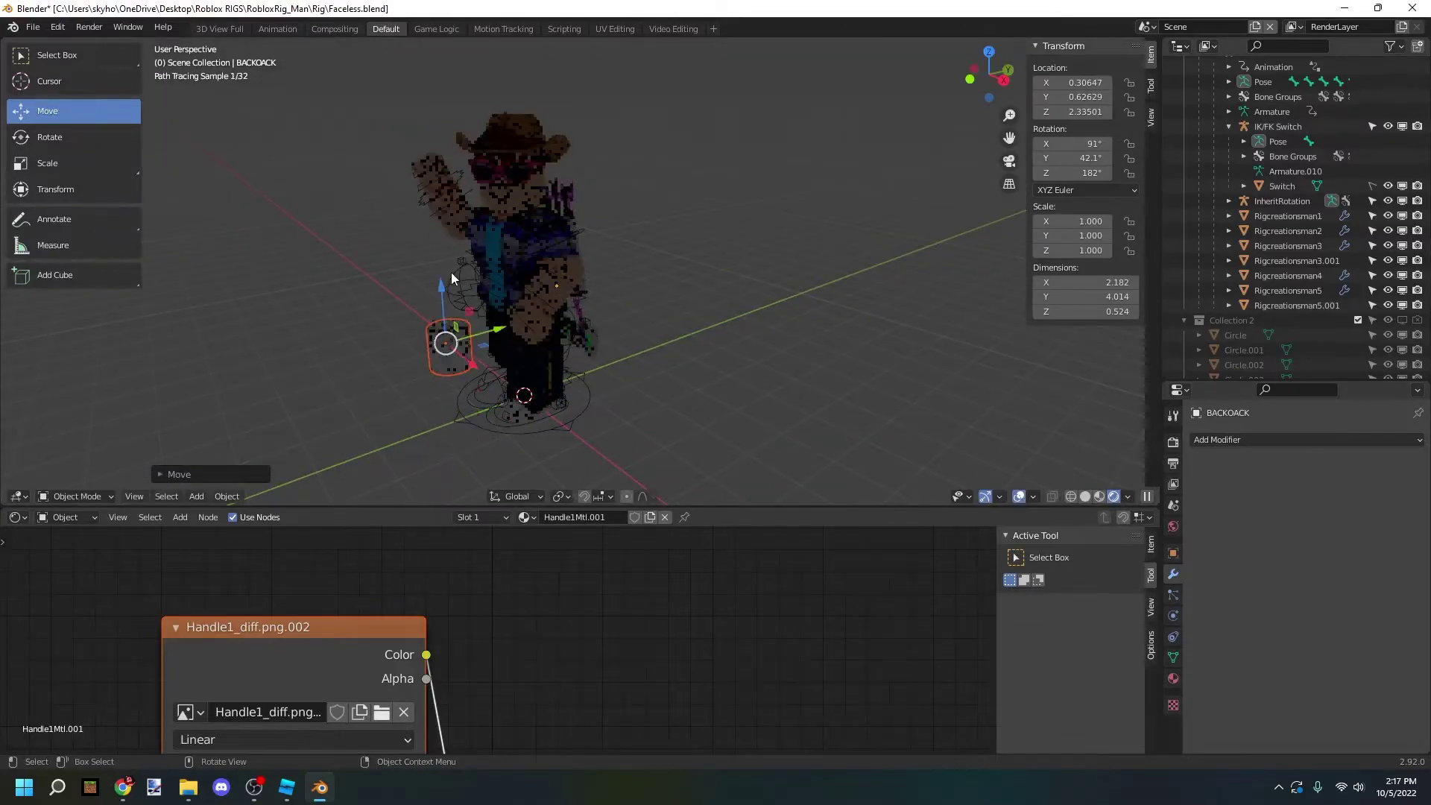
middle_drag(450, 271, 522, 246)
scroll(522, 246, up, 3)
click(50, 136)
drag(674, 393, 535, 421)
scroll(566, 417, up, 4)
click(566, 417)
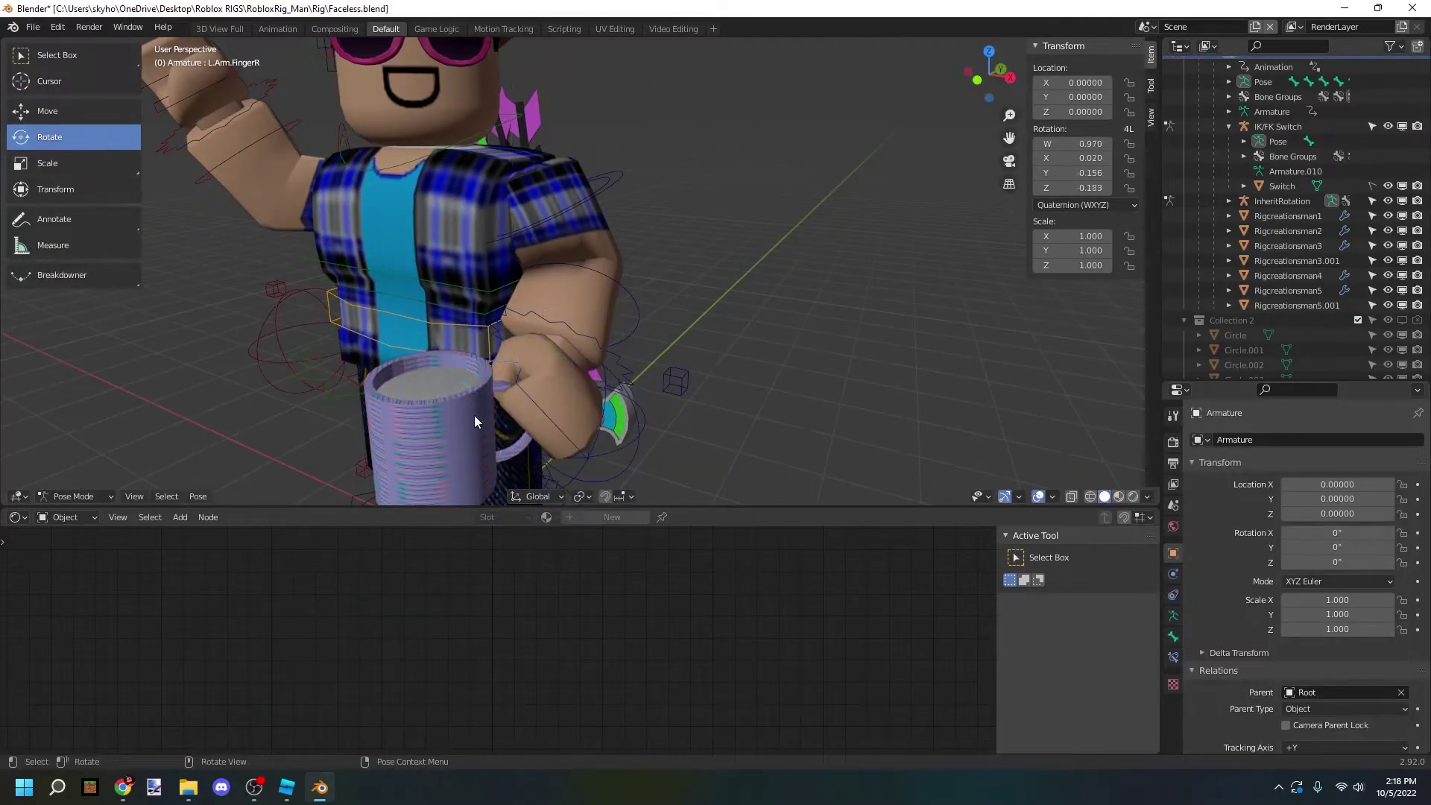
key(ctrl+z)
scroll(477, 410, down, 6)
Tick Ambient Occlusion in the World properties, then orbit around the lit avatar to check it.
click(1172, 442)
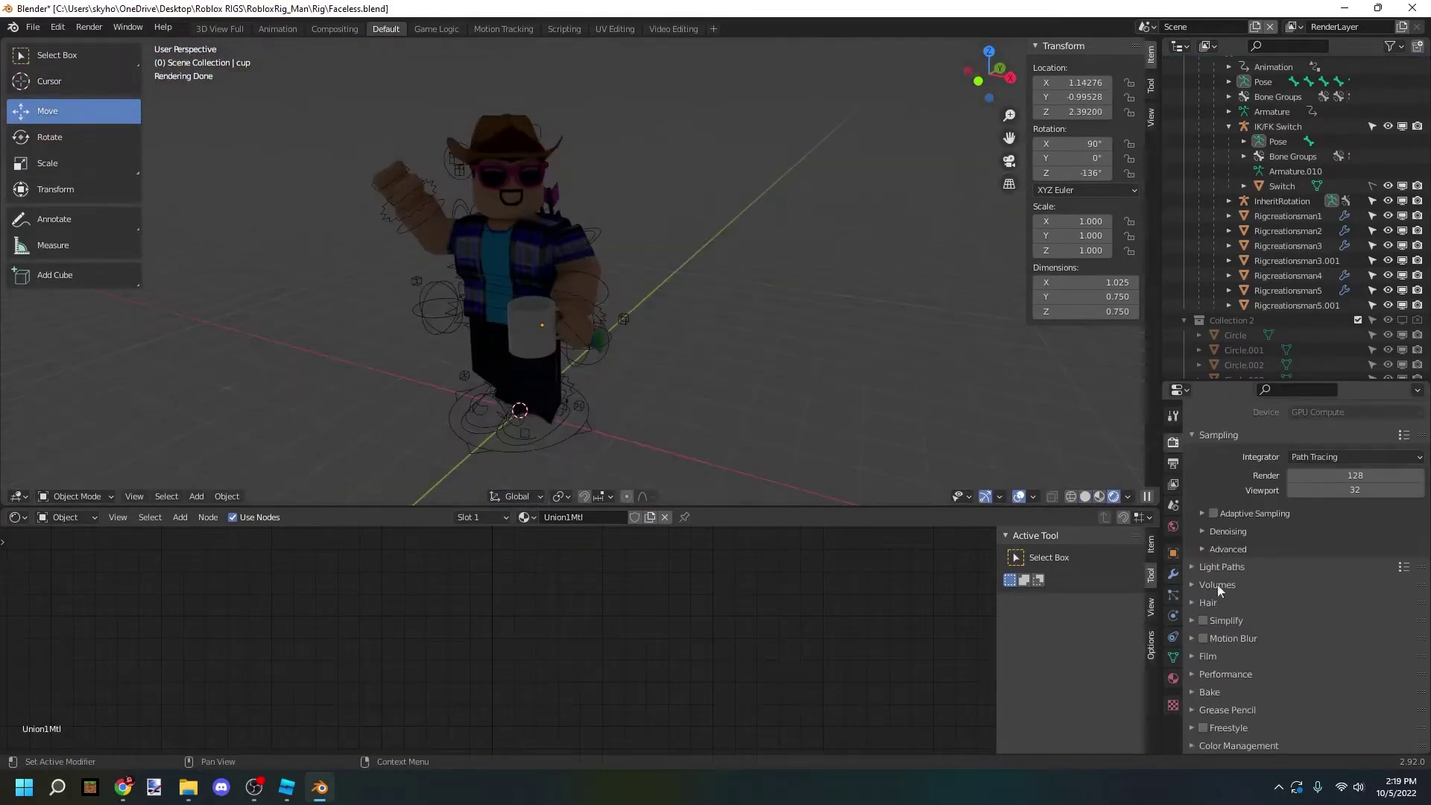
mouse_move(739, 378)
middle_down()
mouse_move(814, 391)
mouse_move(733, 378)
middle_up()
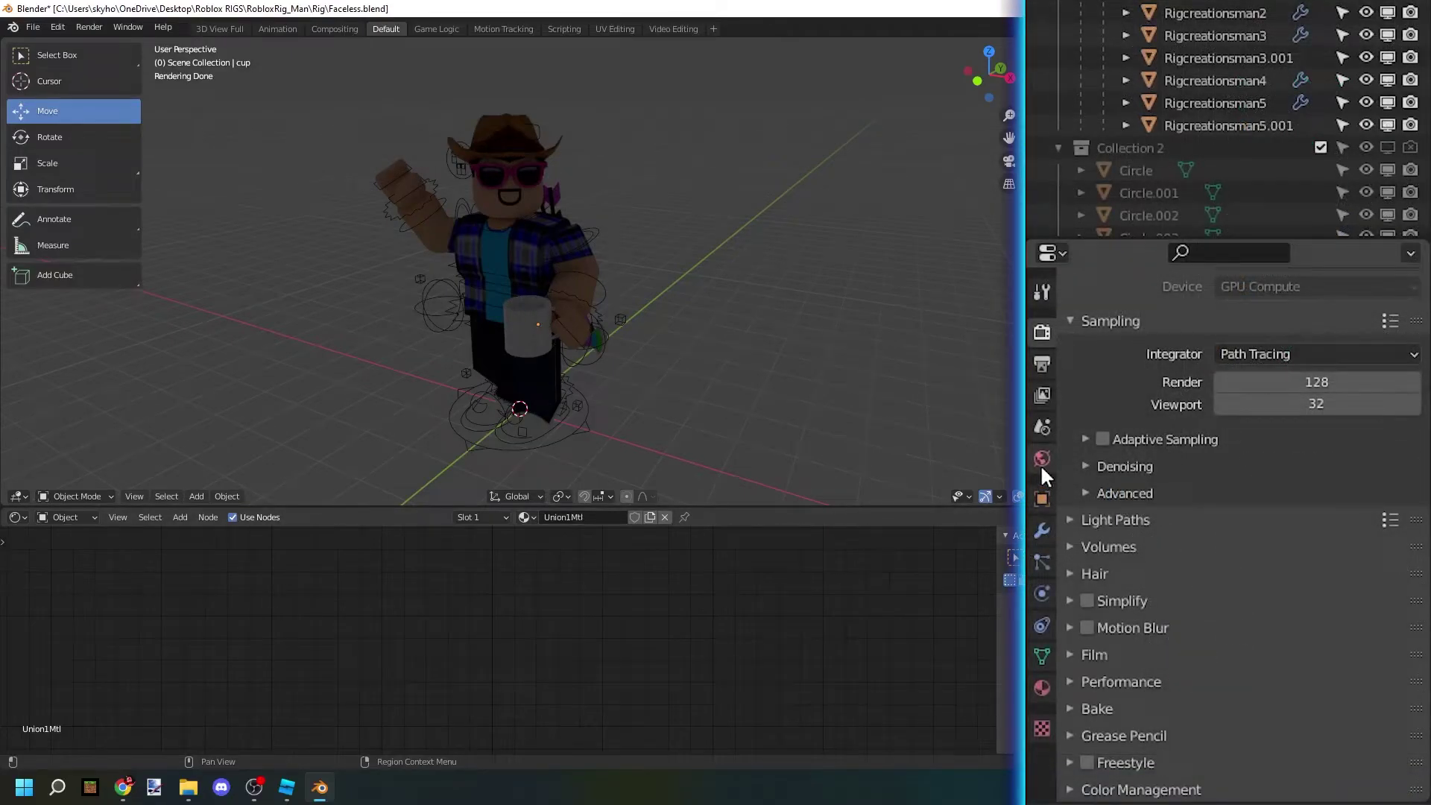
click(1172, 526)
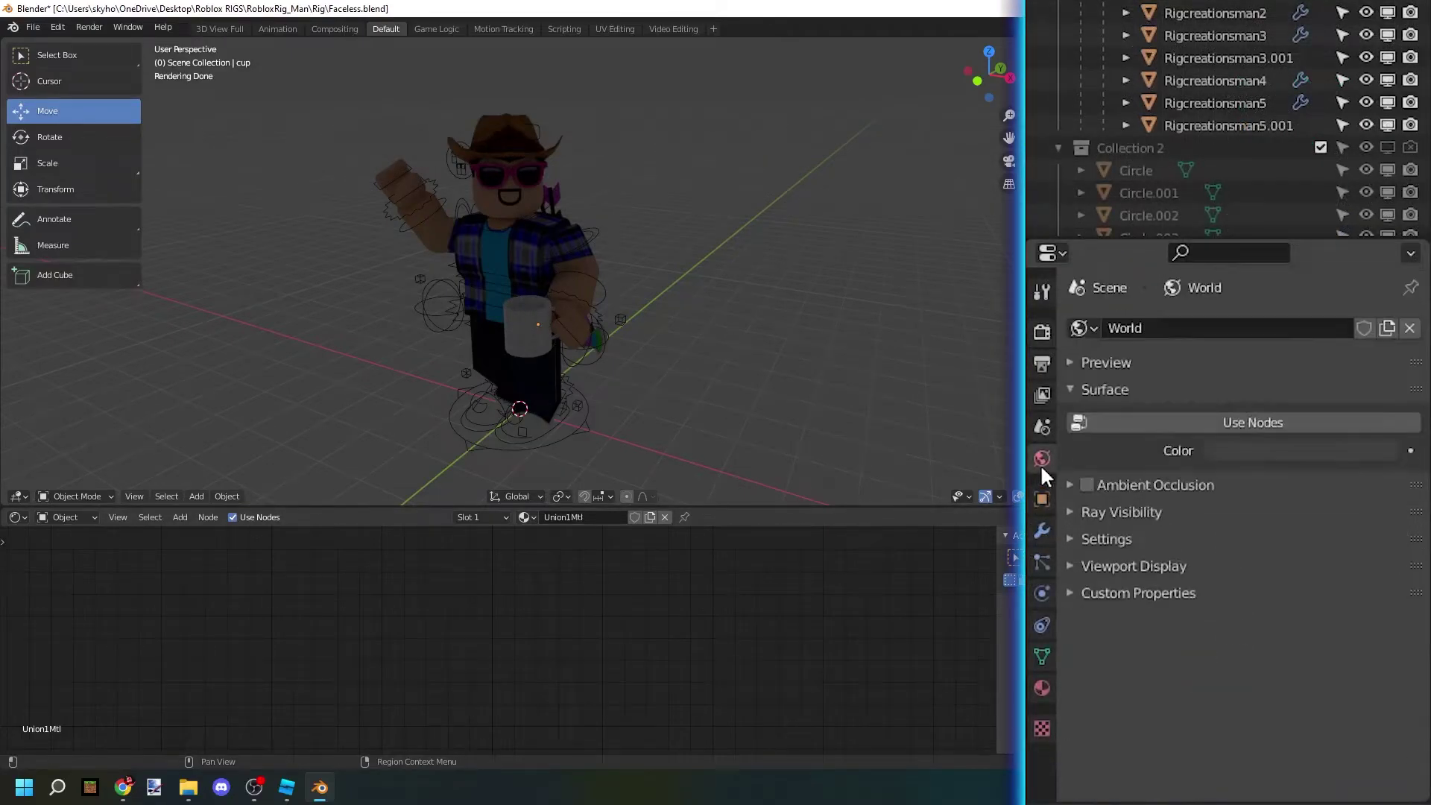
click(1087, 484)
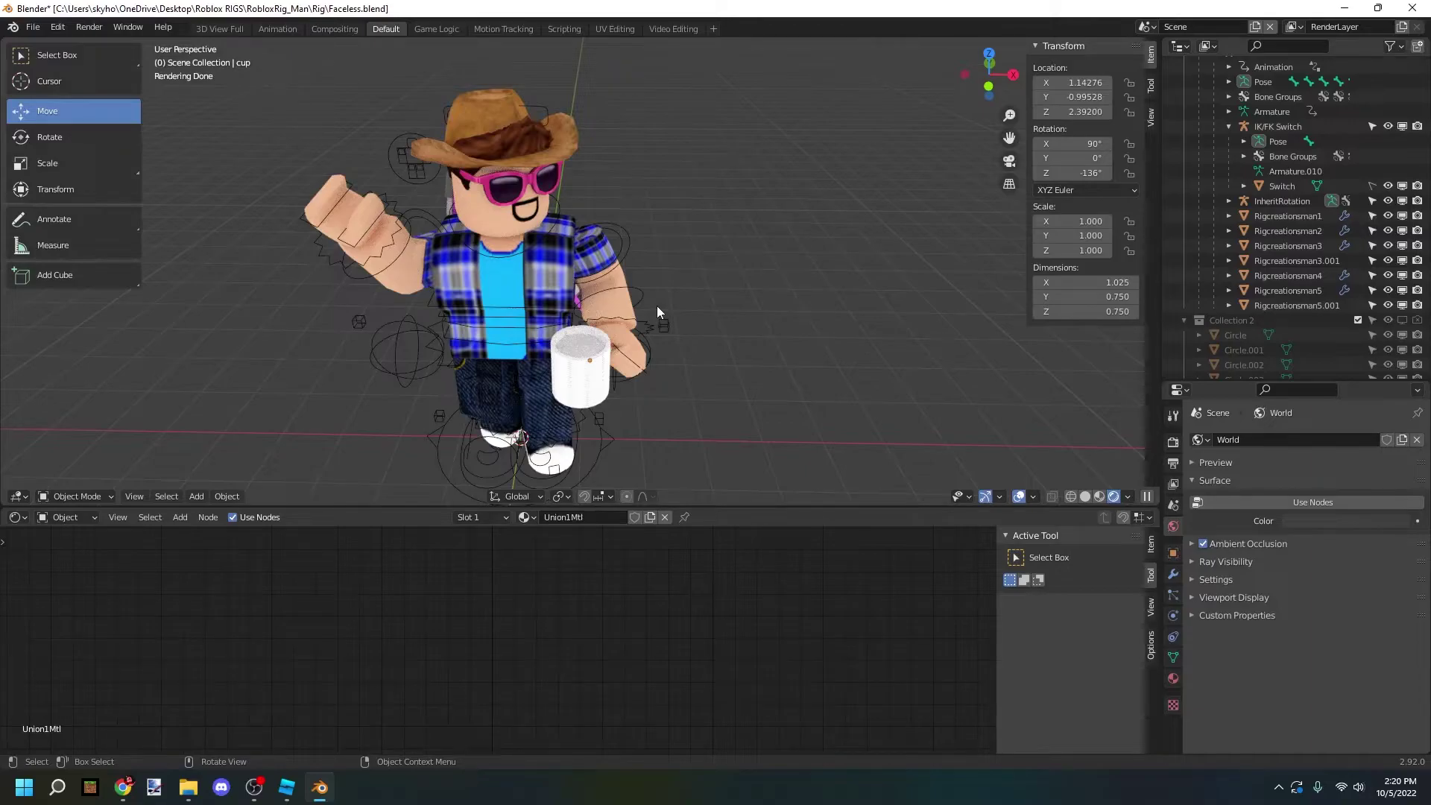
mouse_move(656, 305)
middle_down()
mouse_move(679, 292)
mouse_move(603, 266)
mouse_move(656, 263)
middle_up()
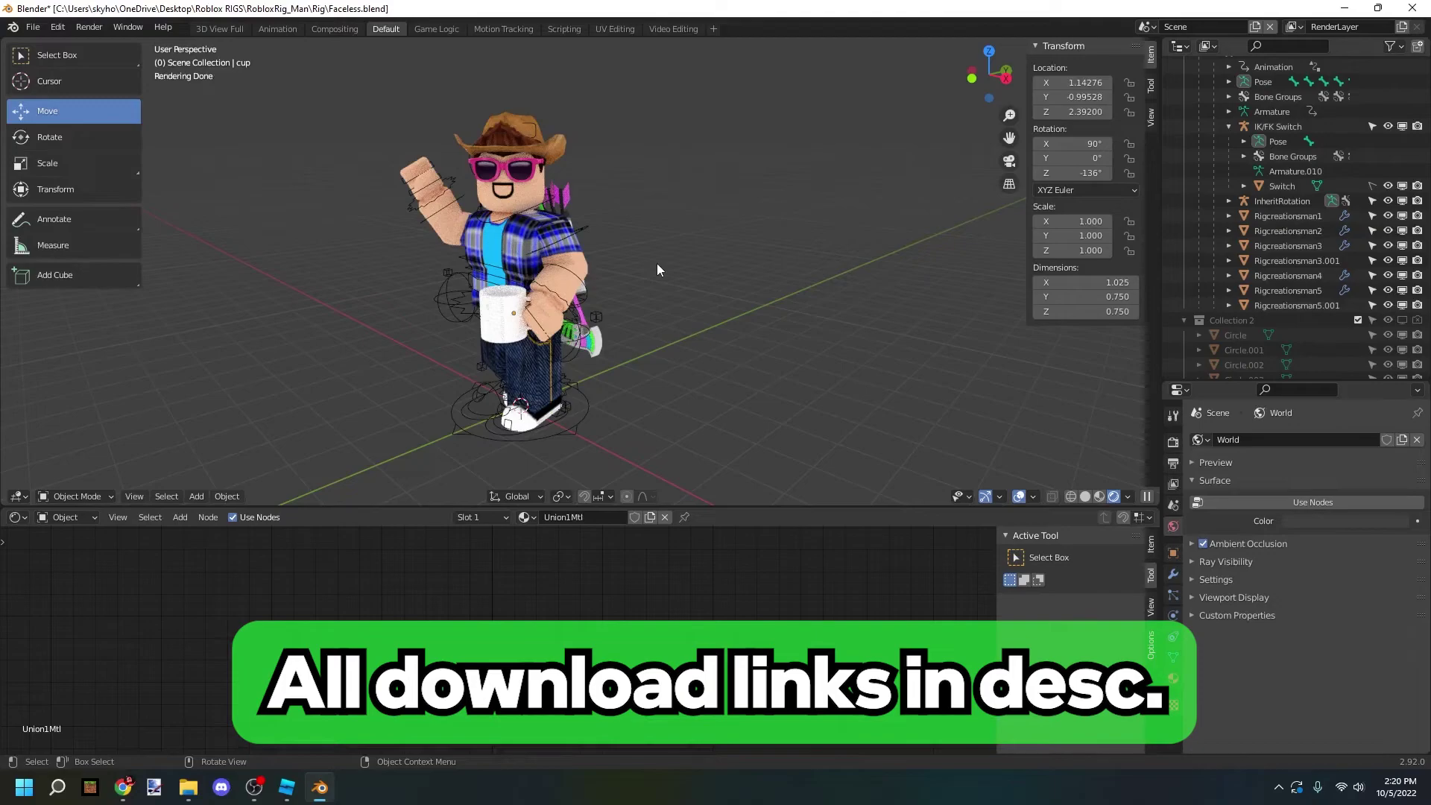
mouse_move(654, 267)
middle_down()
mouse_move(722, 296)
mouse_move(693, 275)
middle_up()
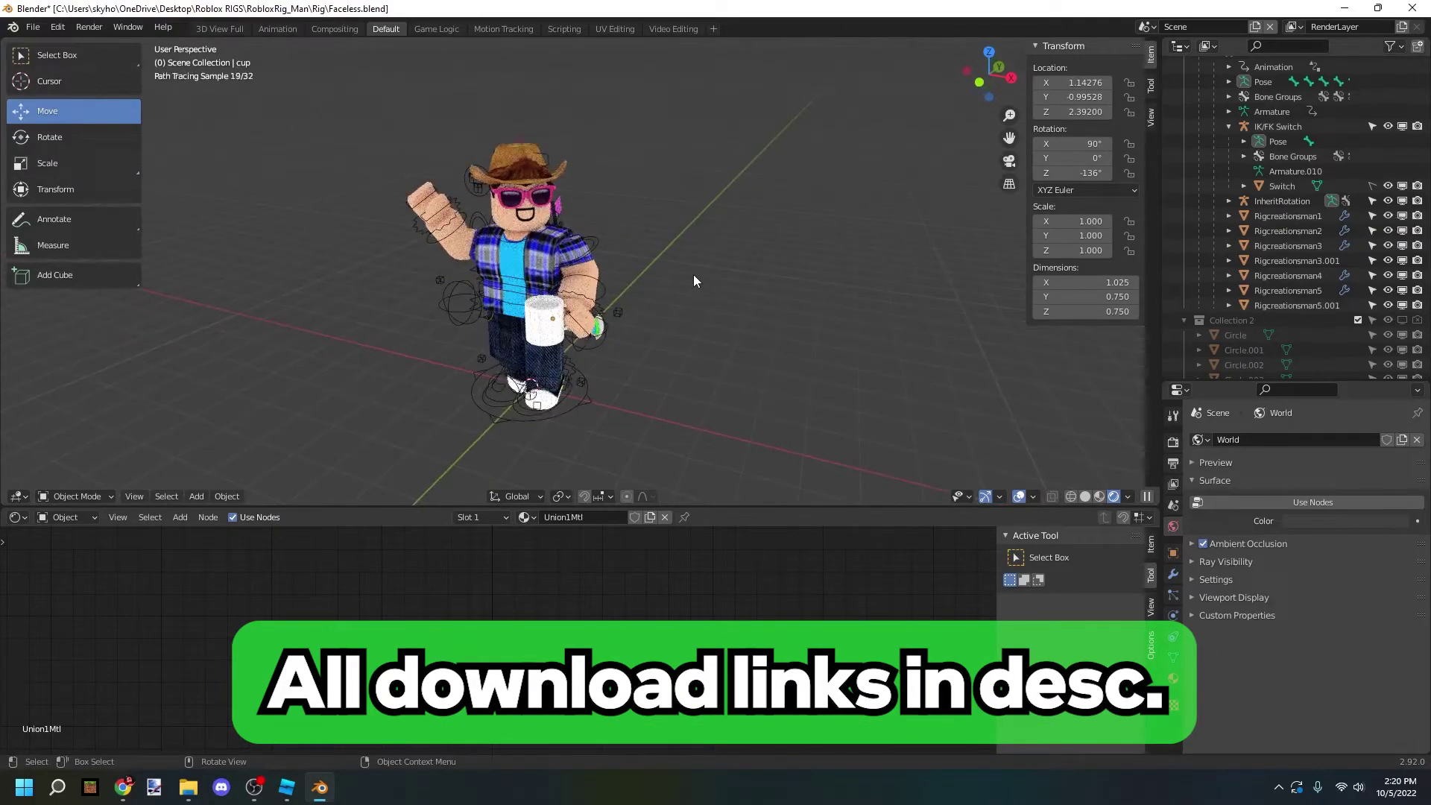
scroll(693, 274, down, 1)
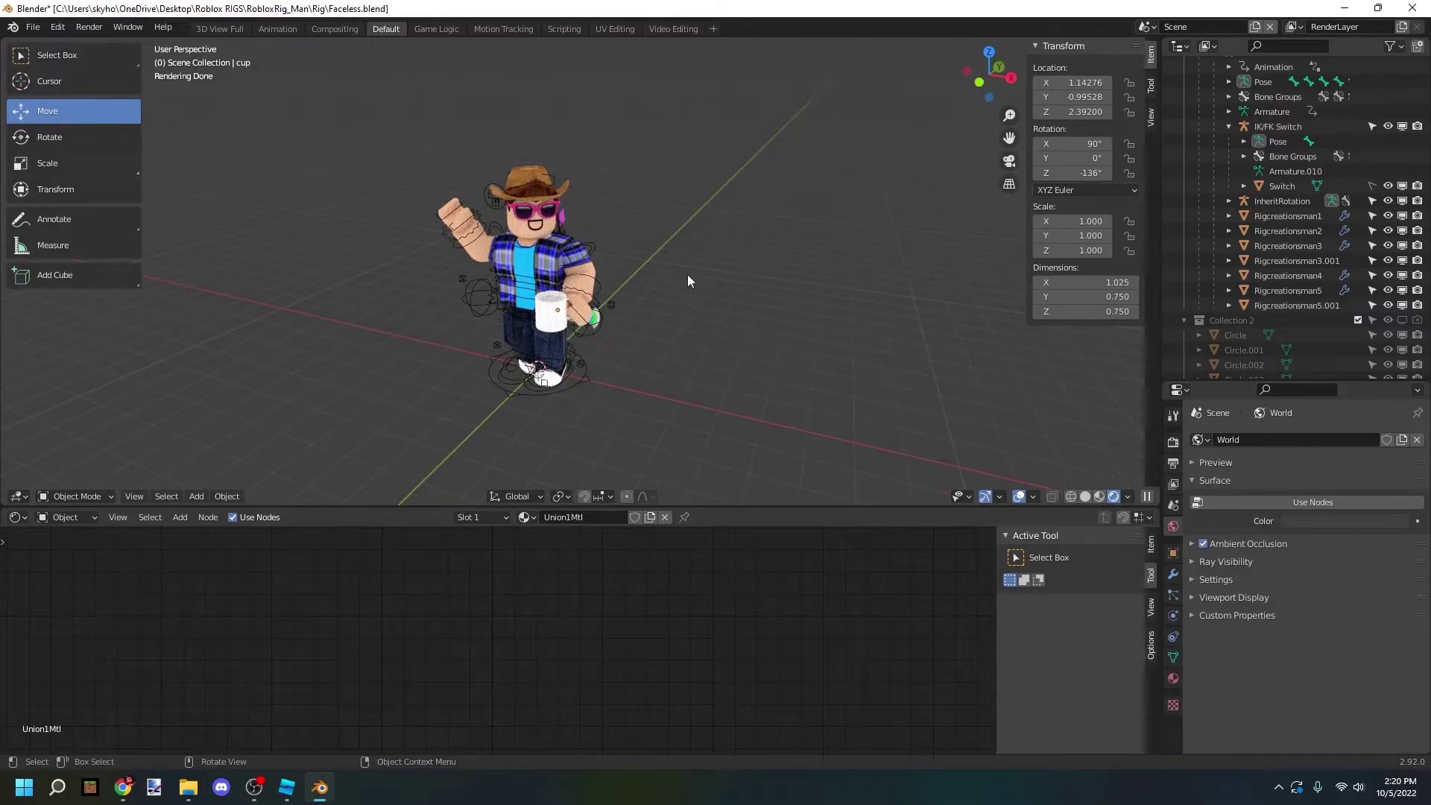
Import lightroomz1.obj from Downloads as a Wavefront OBJ, found by filtering for 'light'.
click(33, 26)
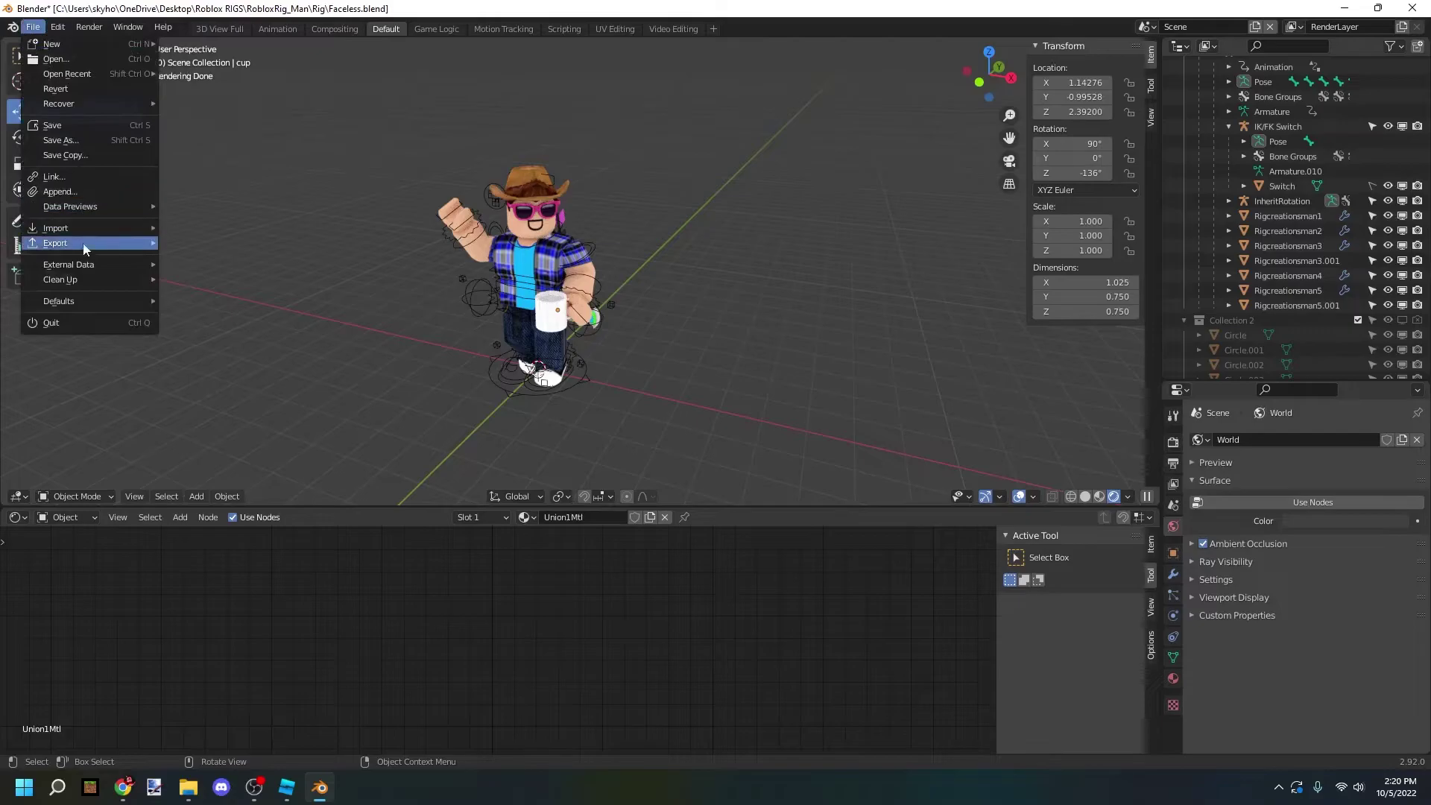
mouse_move(82, 230)
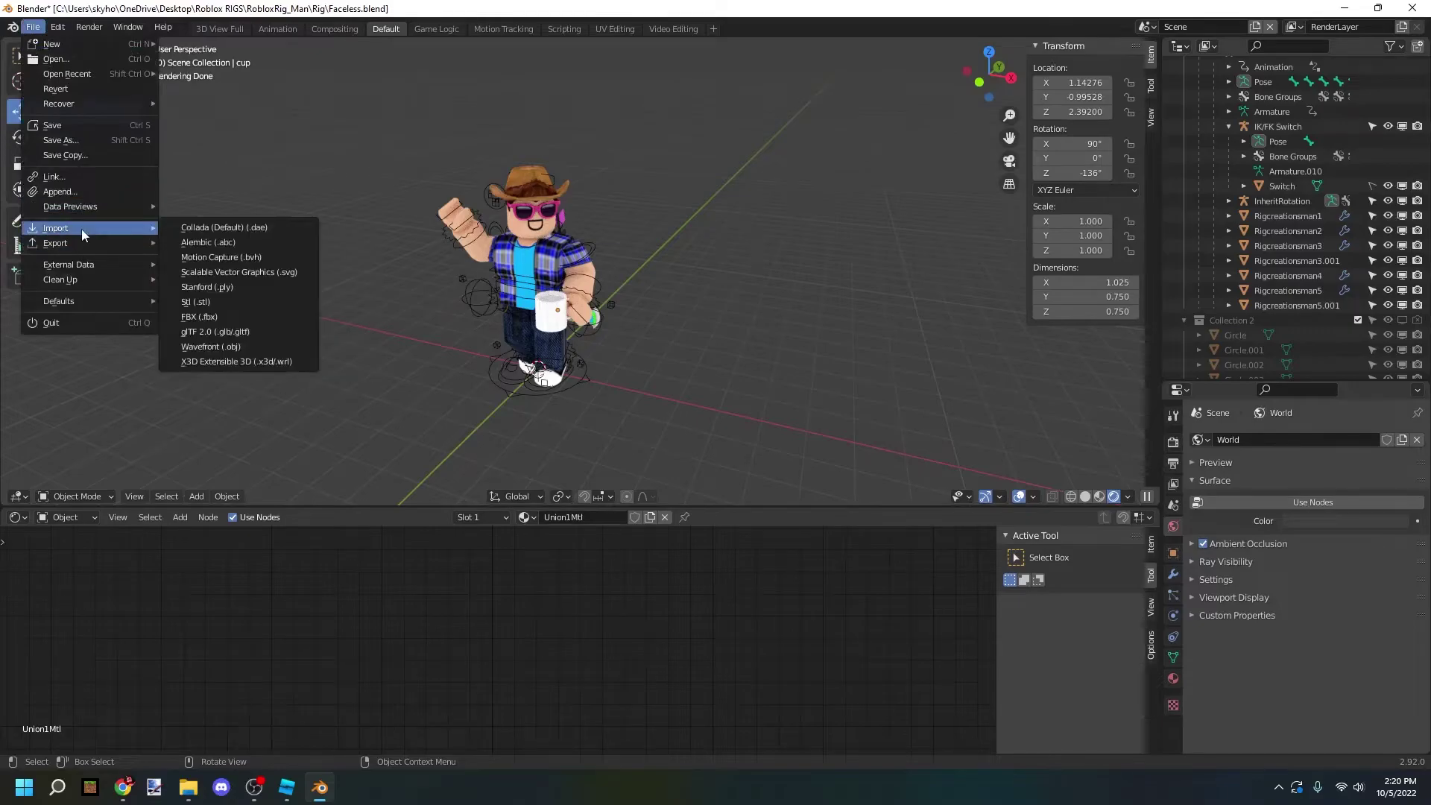
click(208, 347)
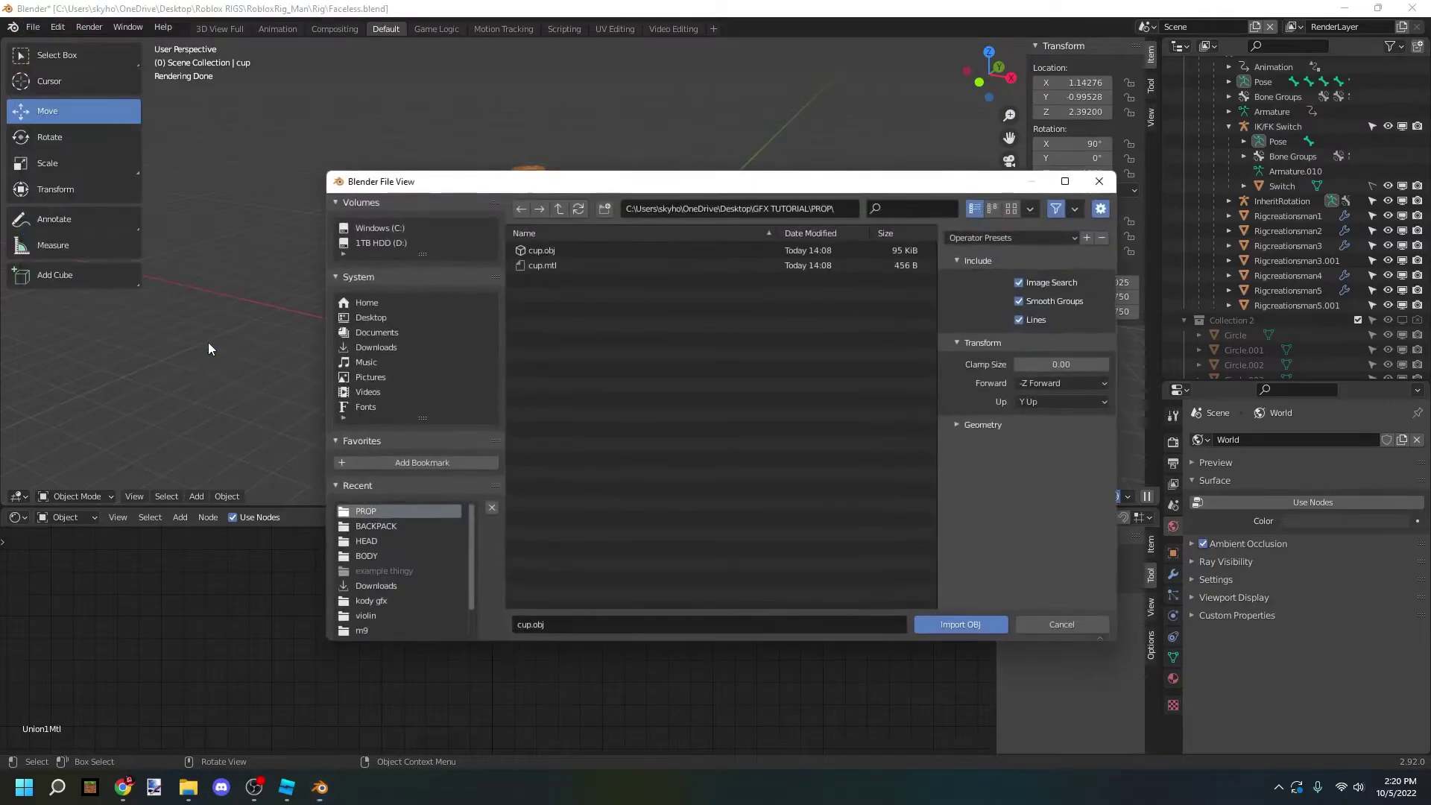
click(366, 349)
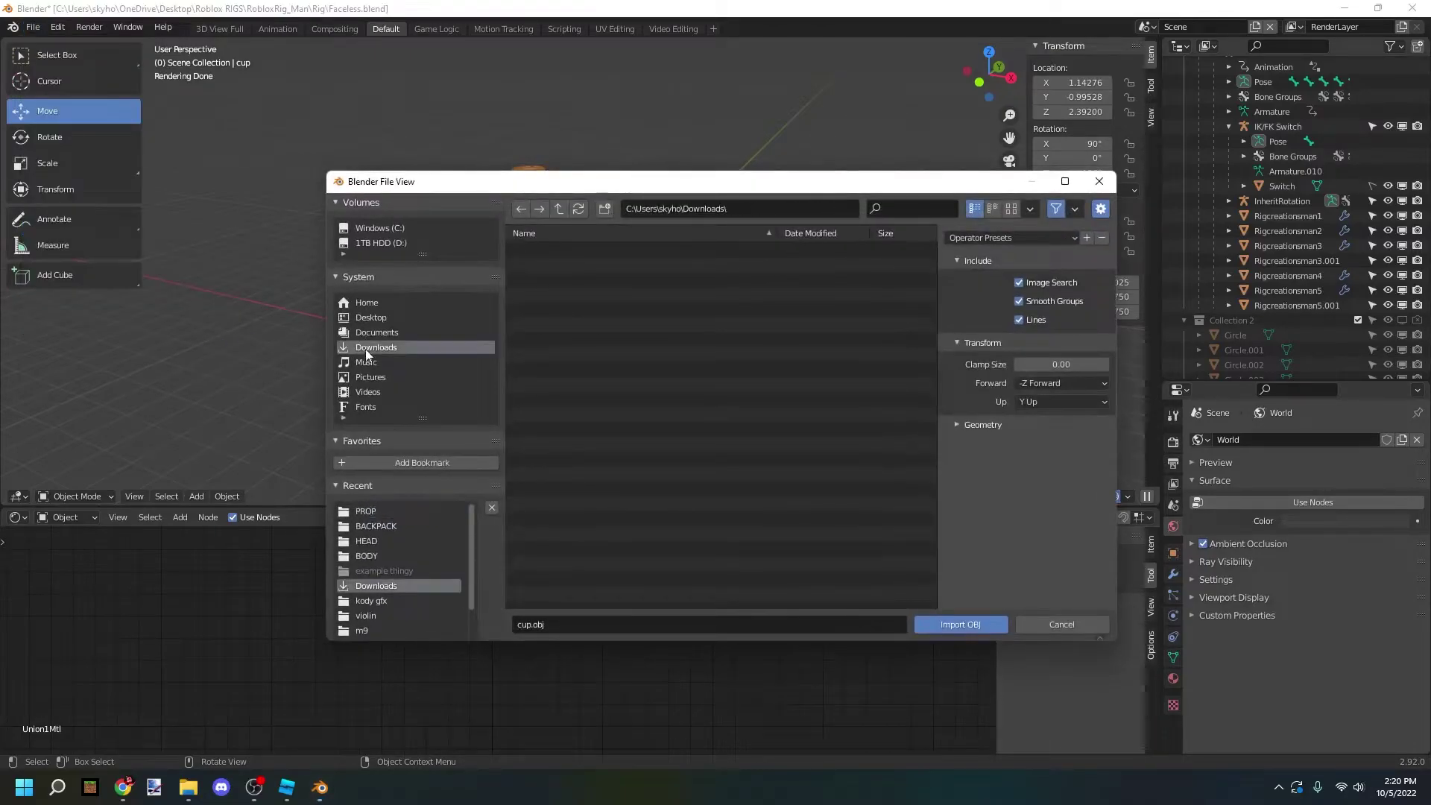
click(908, 208)
text(lgiht)
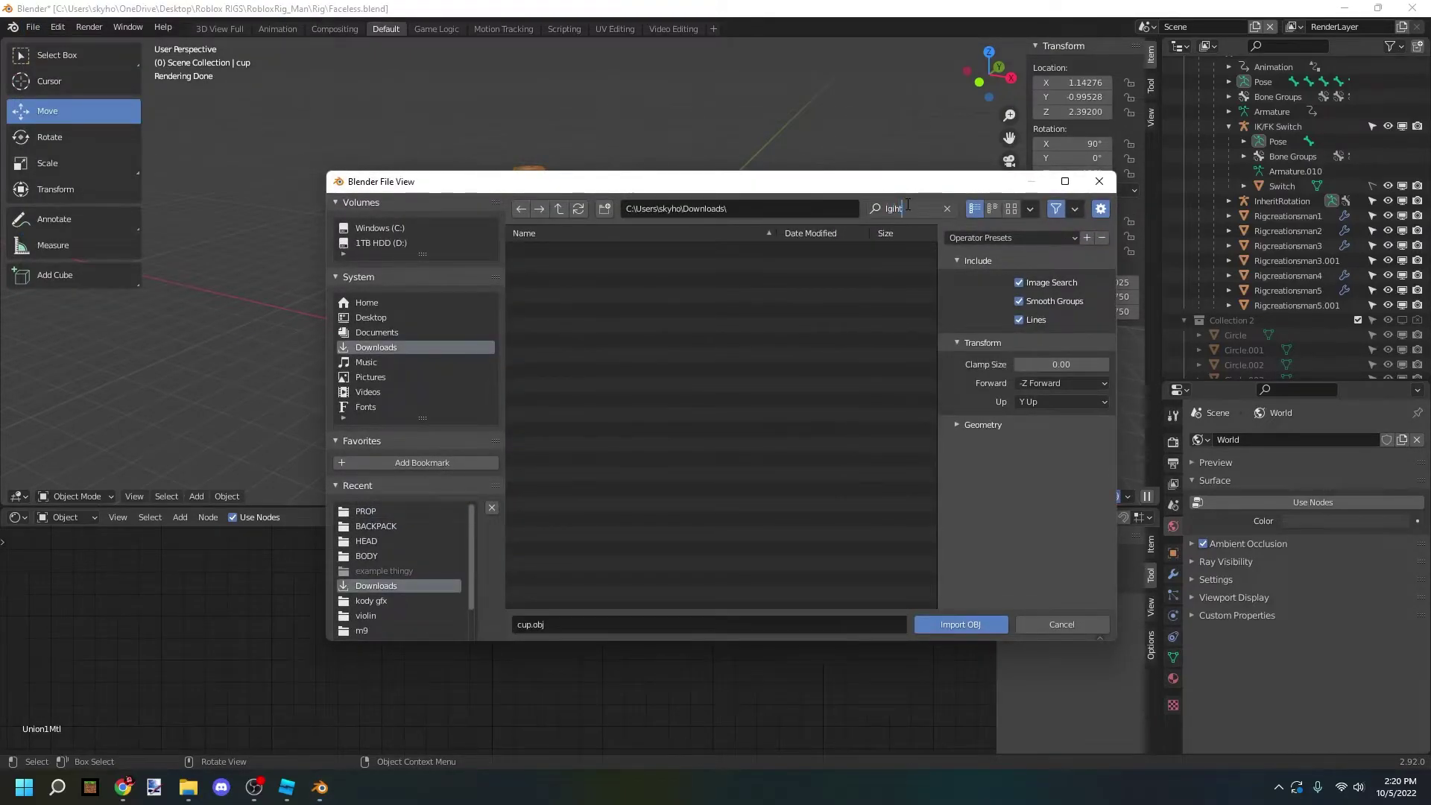
key(BackSpace)
key(BackSpace)
key(BackSpace)
key(BackSpace)
text(ight)
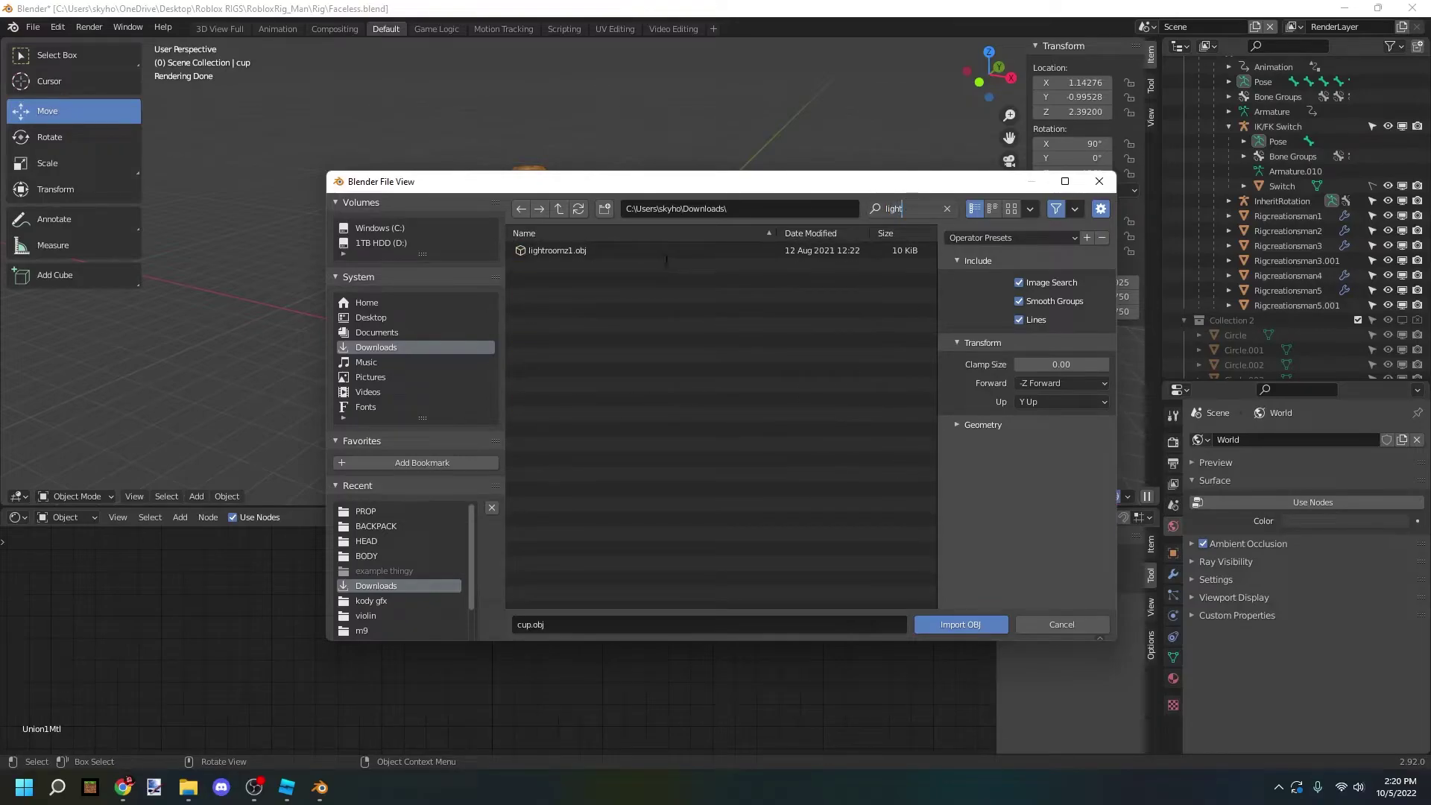
double_click(667, 249)
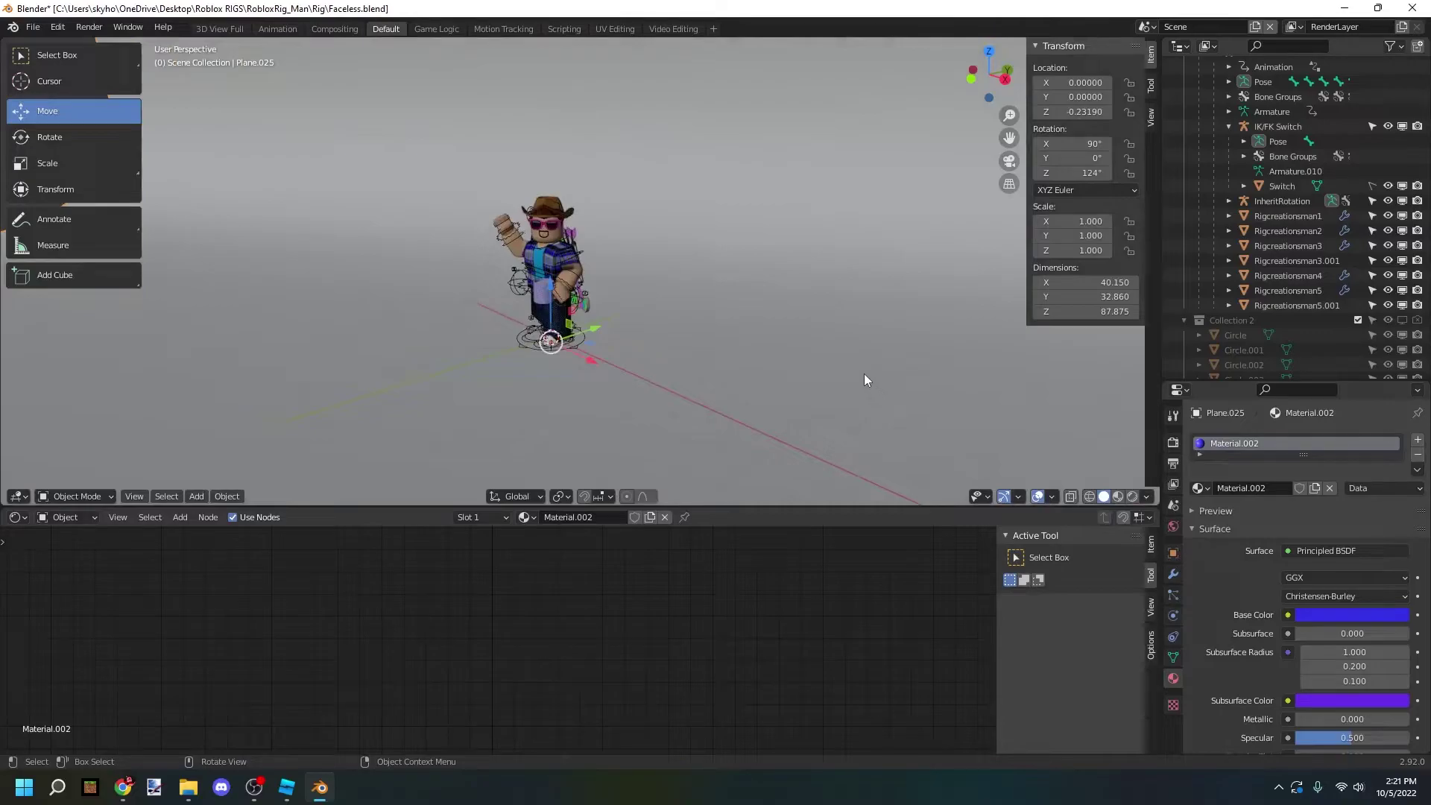
Orbit to a low side view of the curved backdrop and open its Base Color picker.
scroll(831, 365, down, 5)
scroll(665, 447, down, 3)
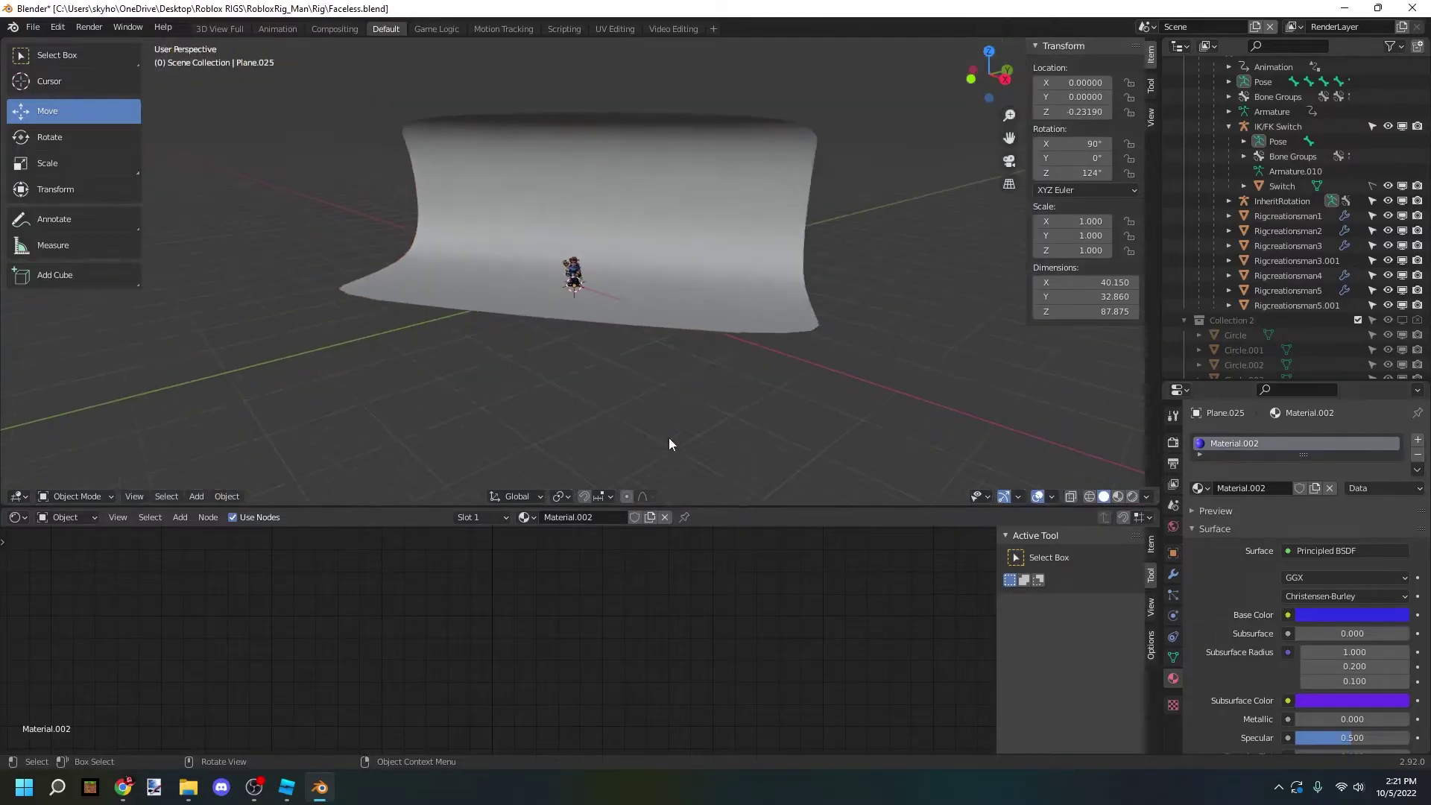
middle_drag(670, 438, 620, 455)
scroll(629, 386, up, 8)
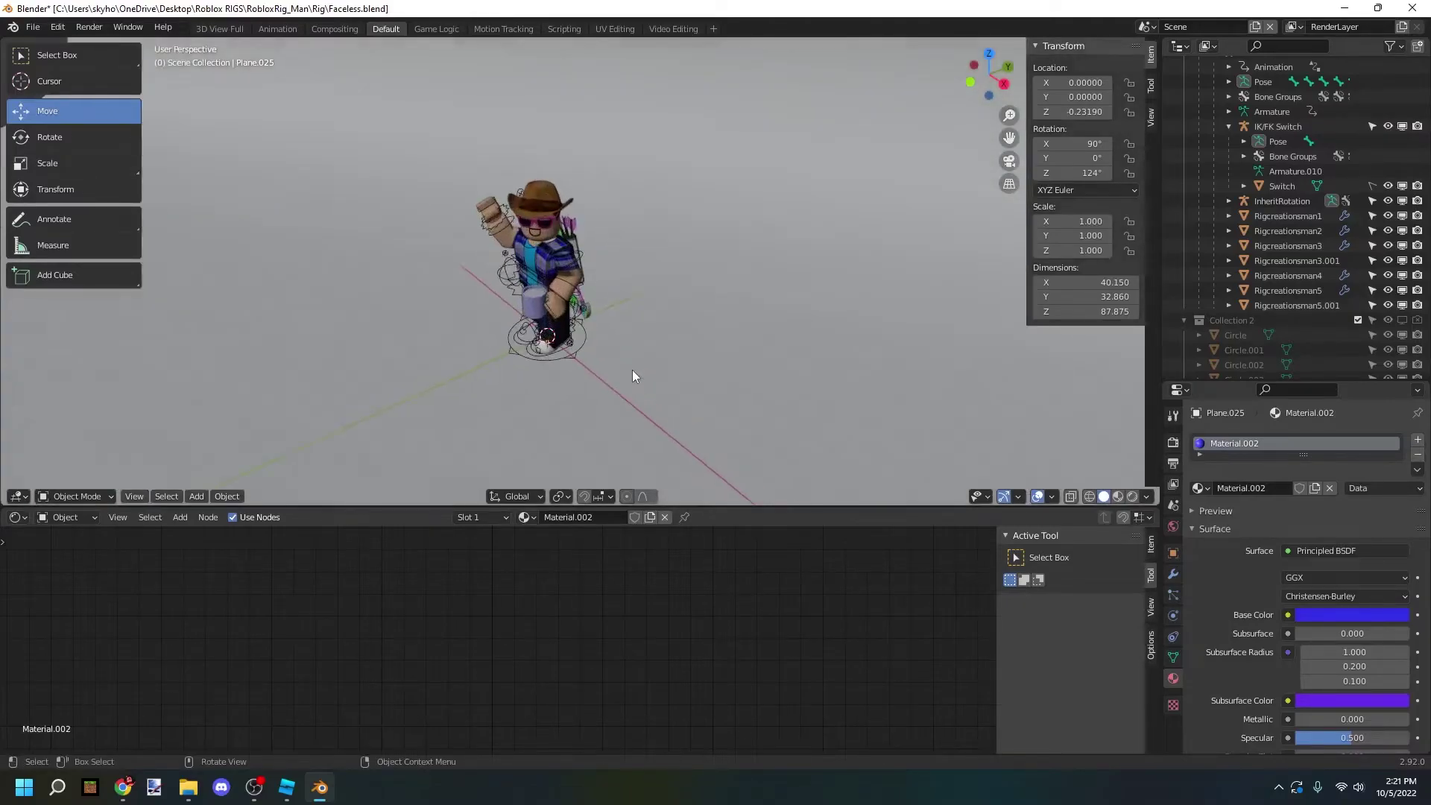
middle_drag(632, 369, 681, 332)
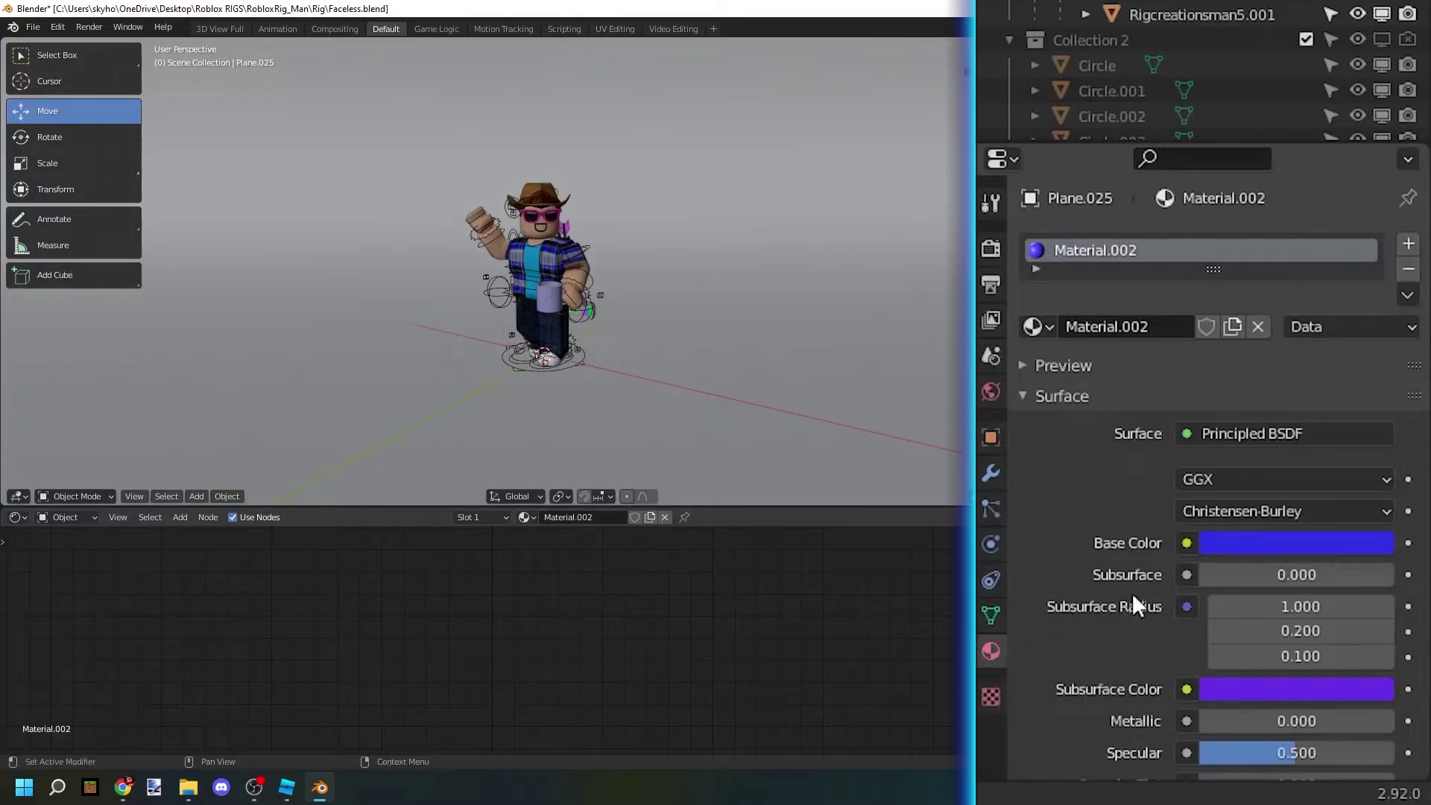
click(1224, 546)
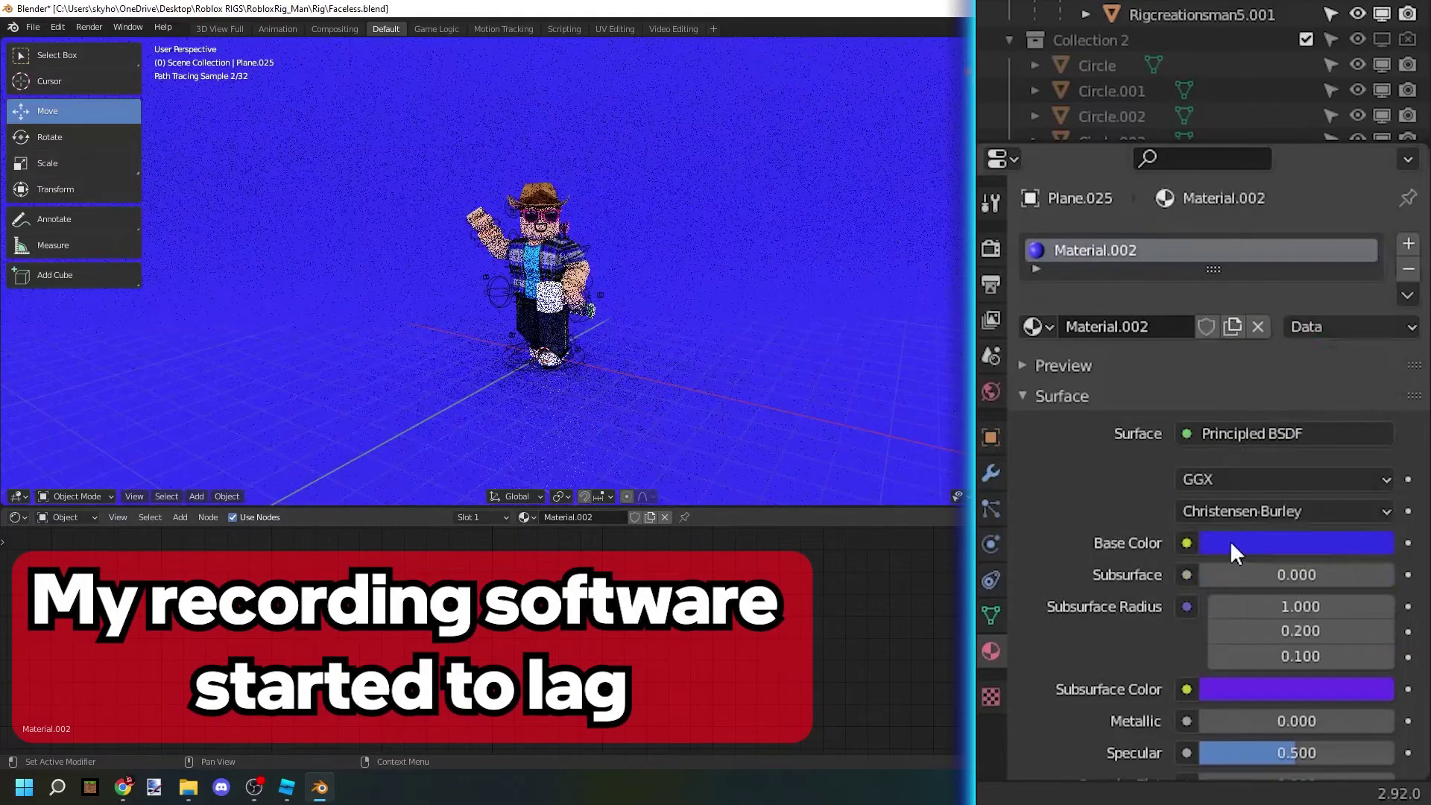
click(1230, 541)
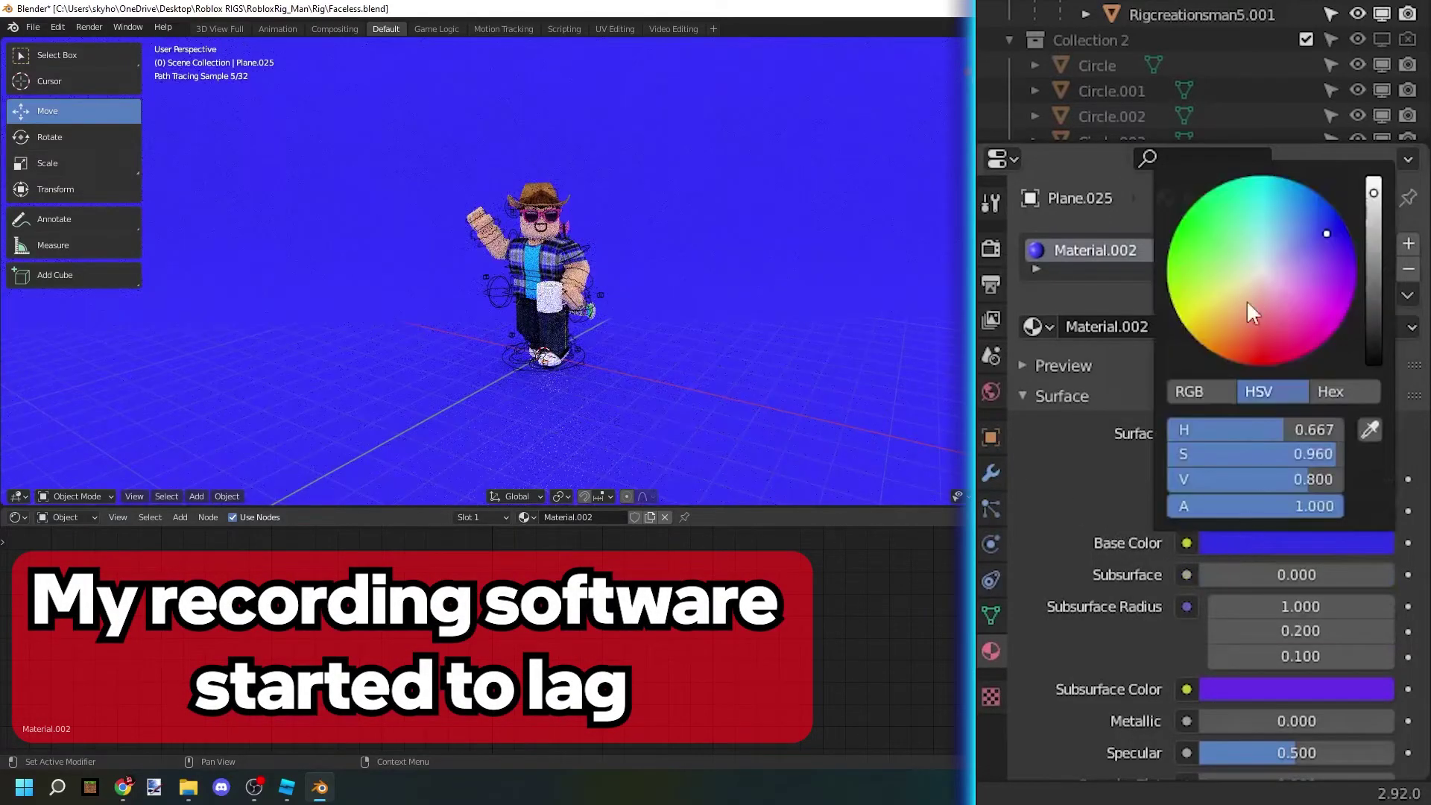
click(1271, 684)
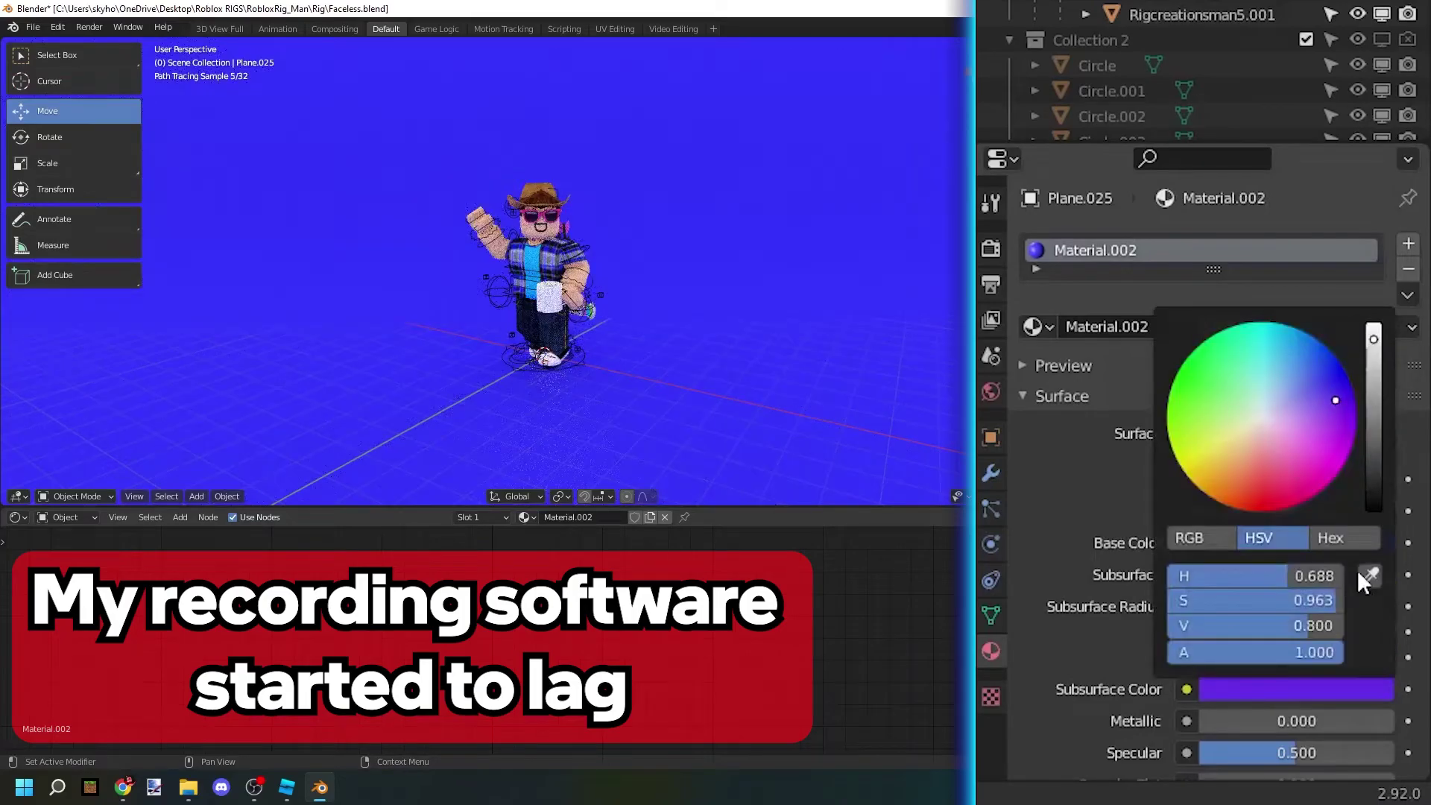
Change the backdrop's base colour to cyan and view it in Material Preview shading.
click(1297, 543)
click(1302, 303)
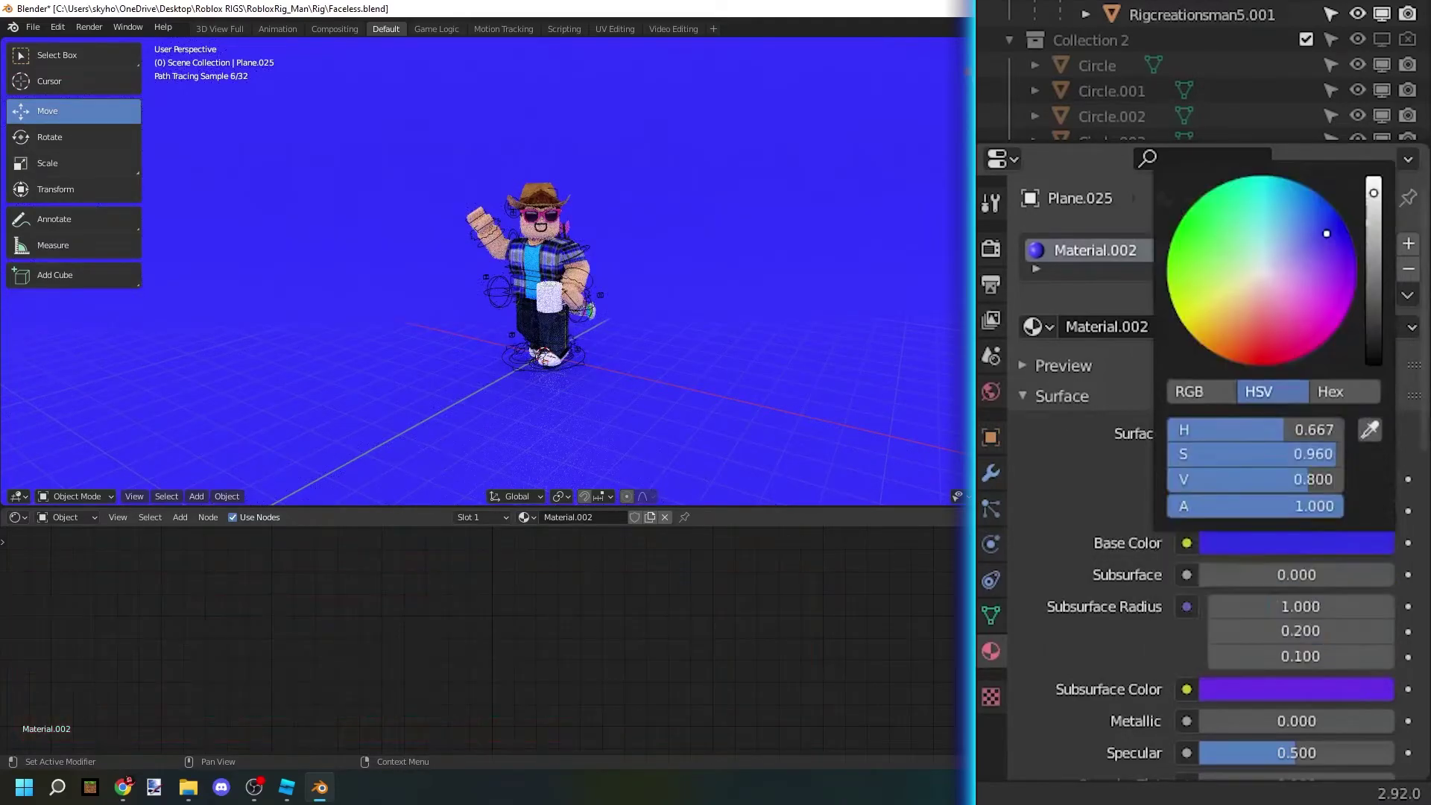
drag(1301, 304, 1334, 255)
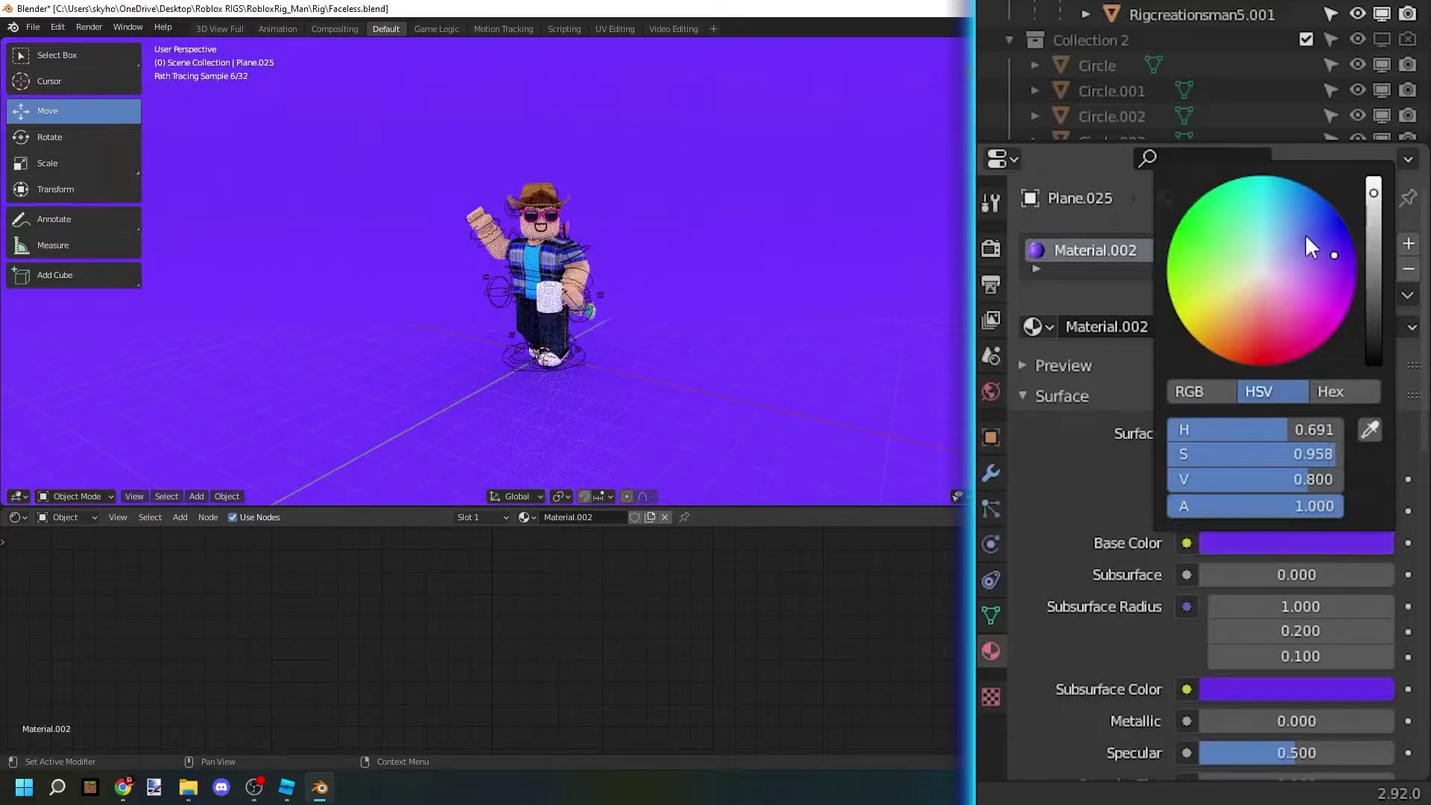
click(1272, 192)
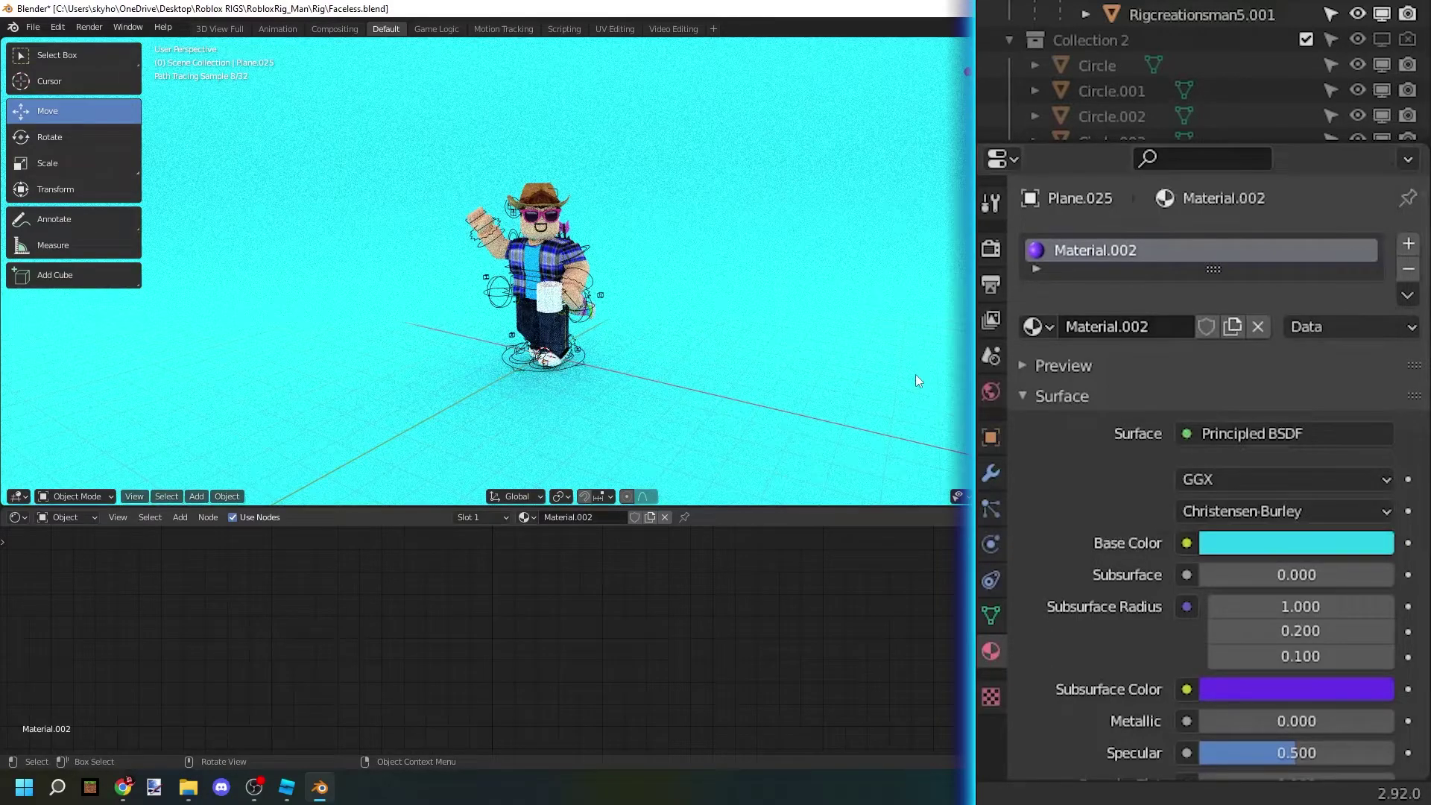
click(1118, 496)
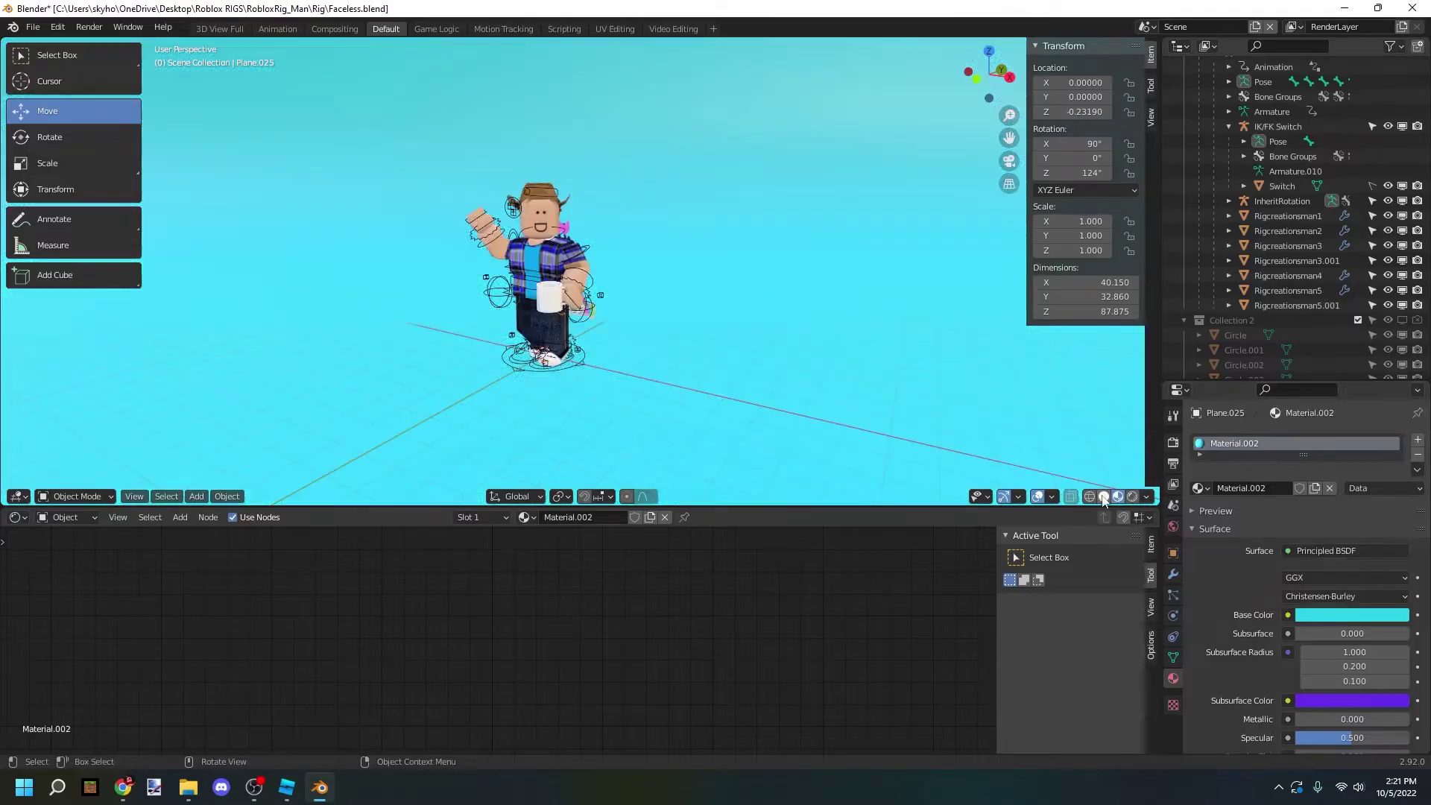
middle_drag(847, 340, 872, 350)
Add a point light and move it up beside the avatar's raised hand.
click(1133, 497)
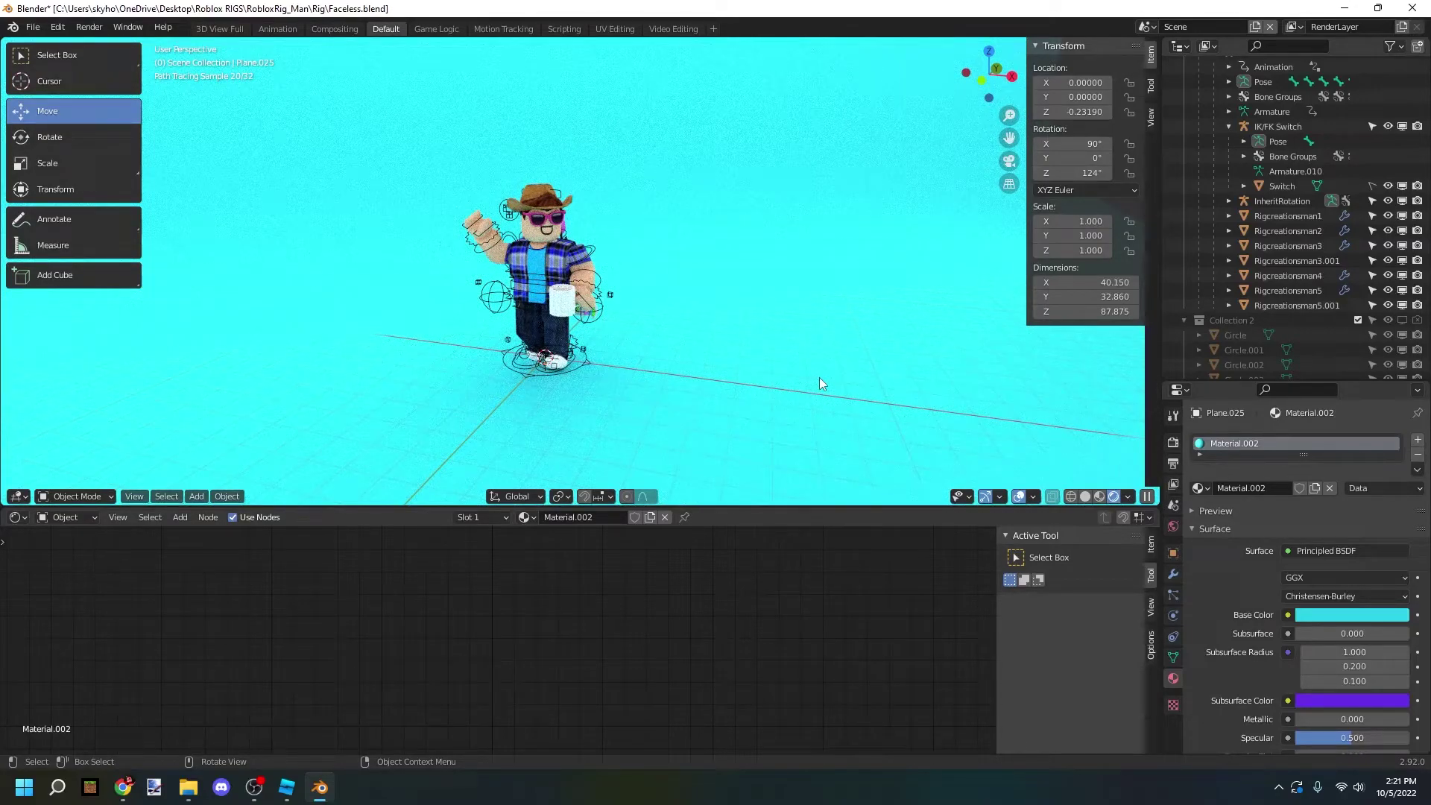
click(200, 497)
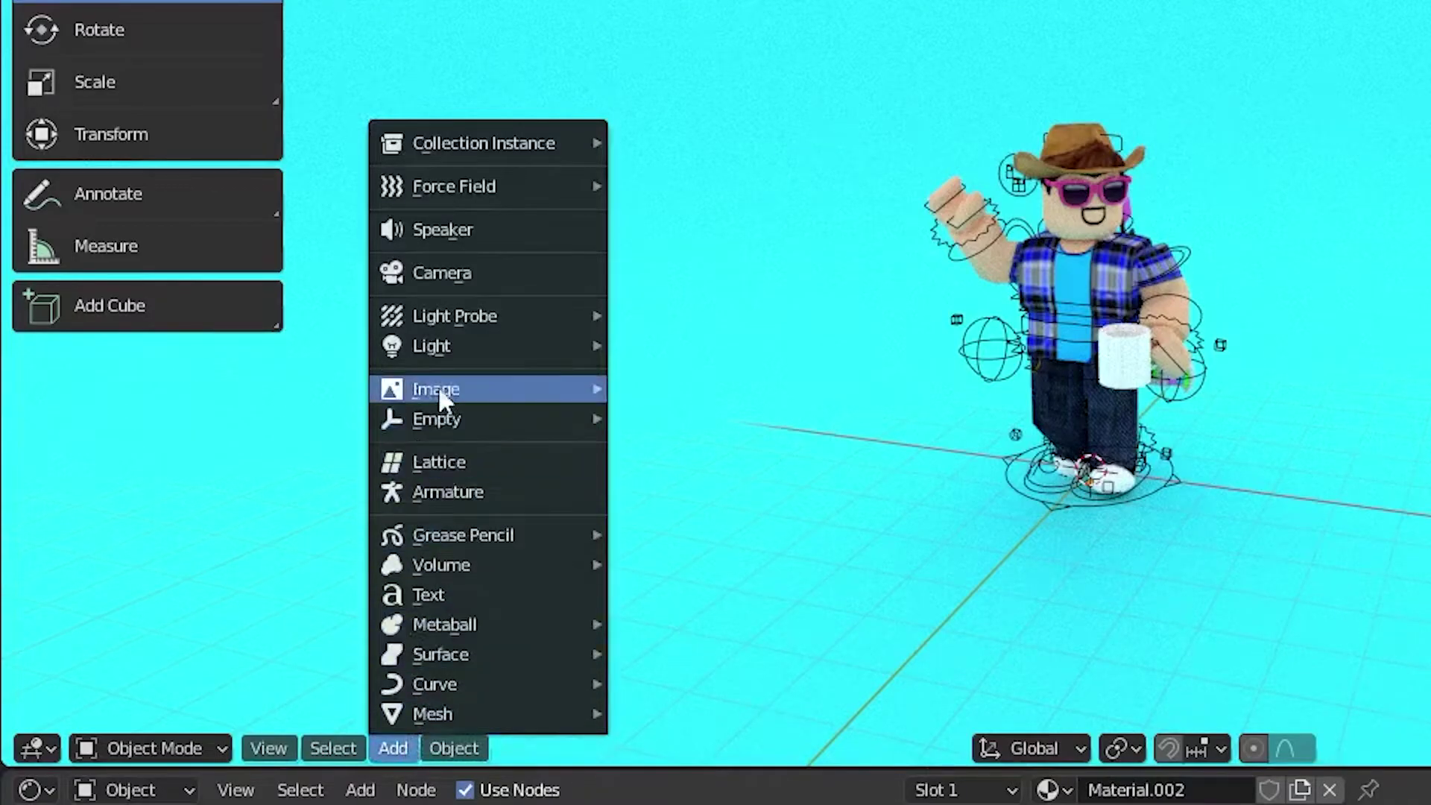
mouse_move(454, 348)
click(632, 343)
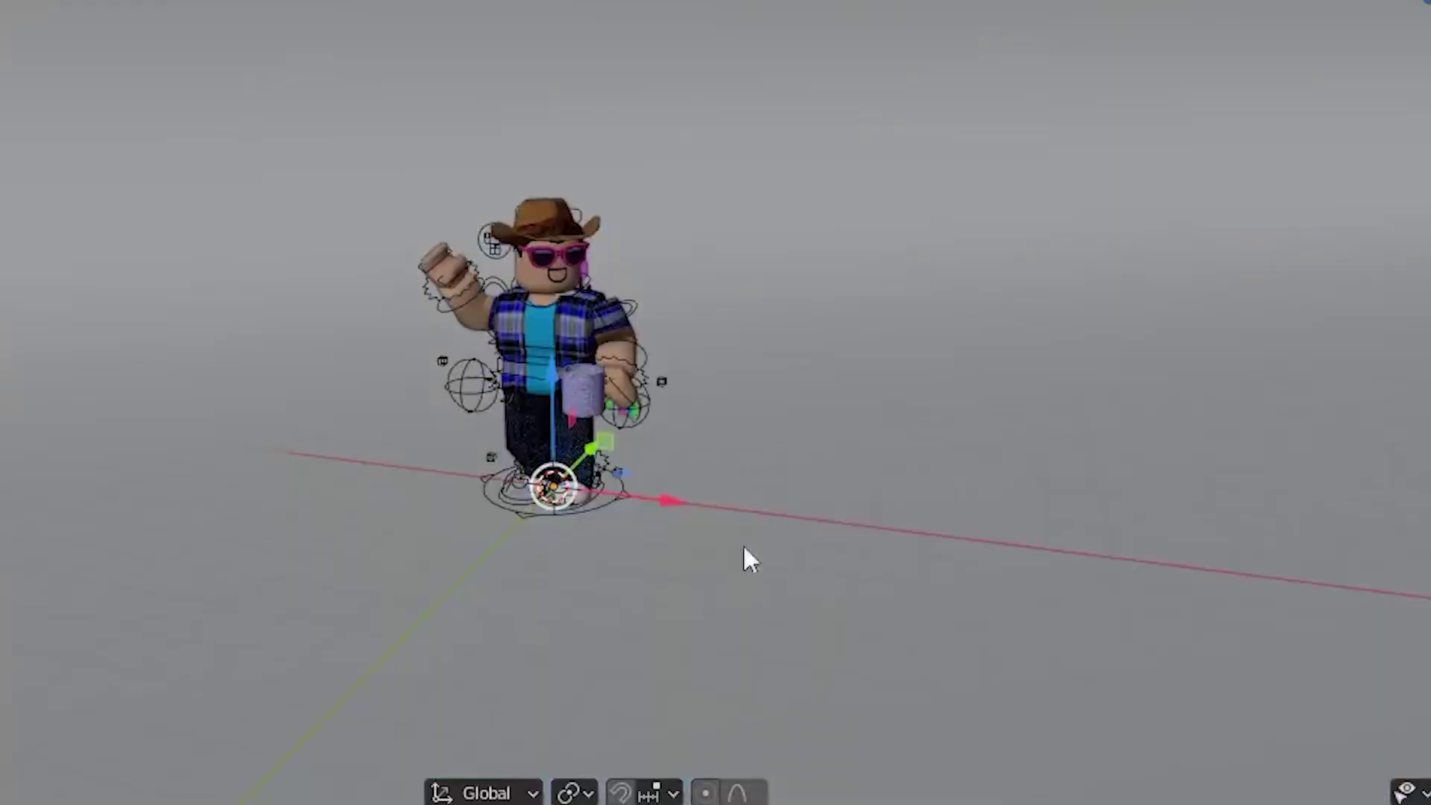
scroll(546, 310, up, 2)
drag(526, 440, 503, 325)
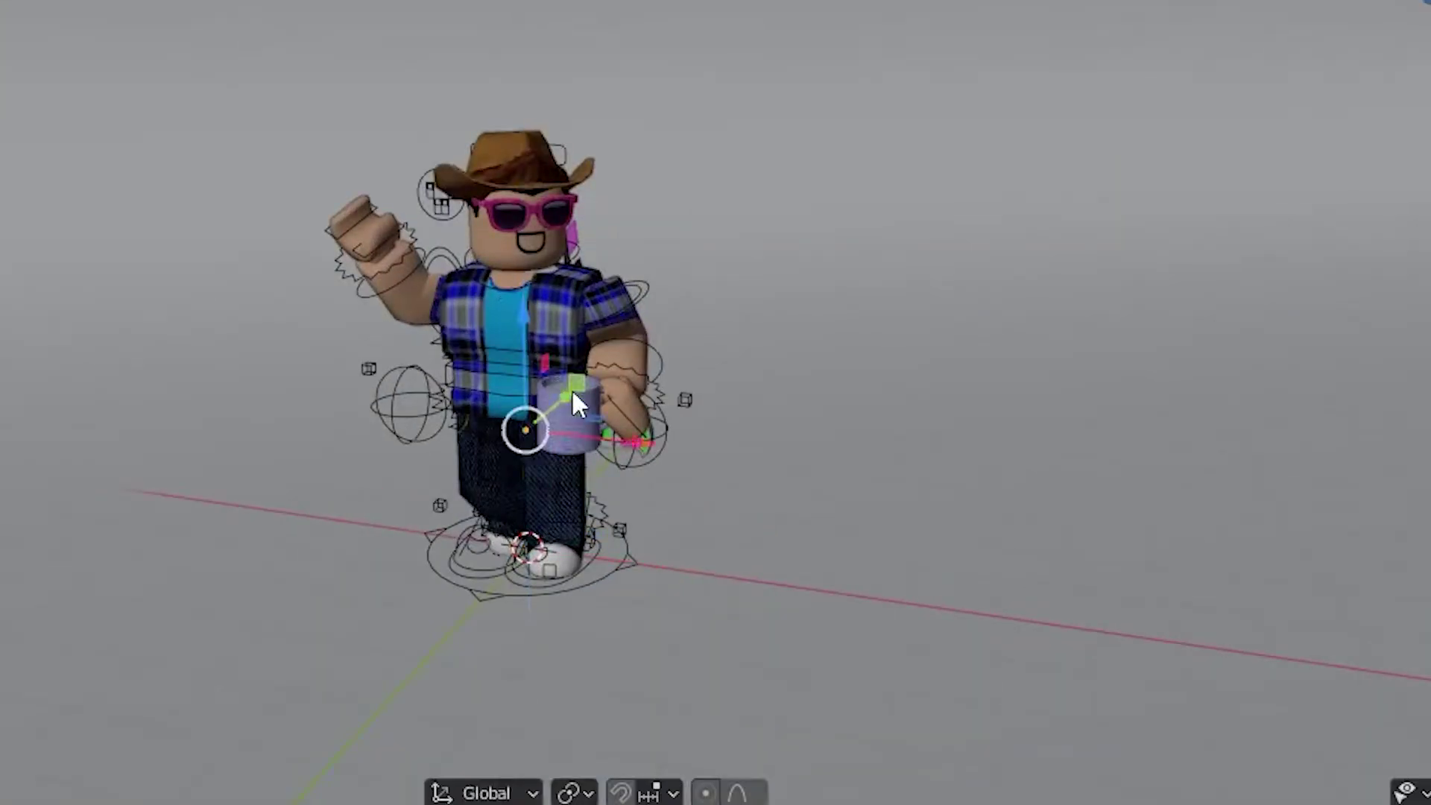
drag(574, 403, 354, 175)
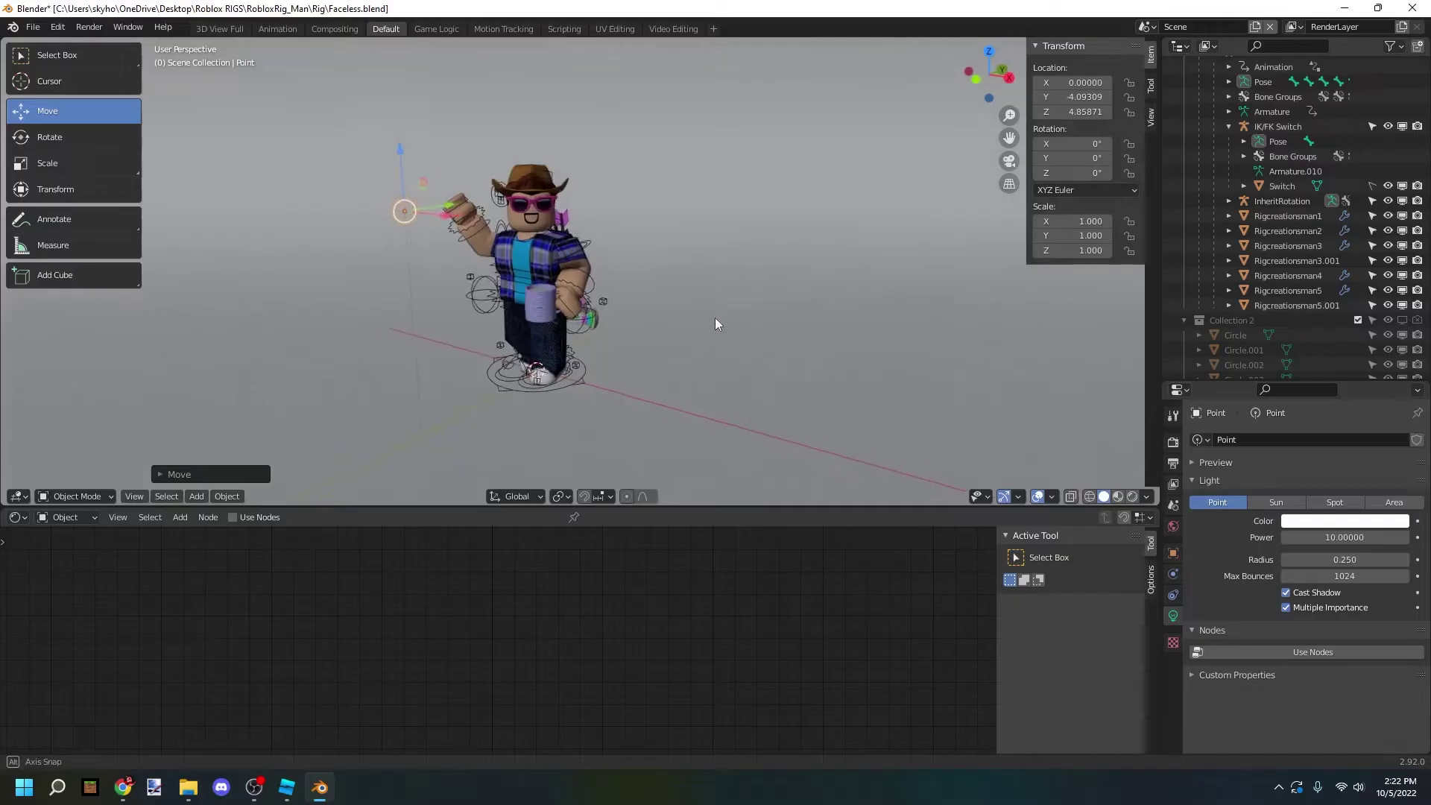
drag(388, 181, 450, 151)
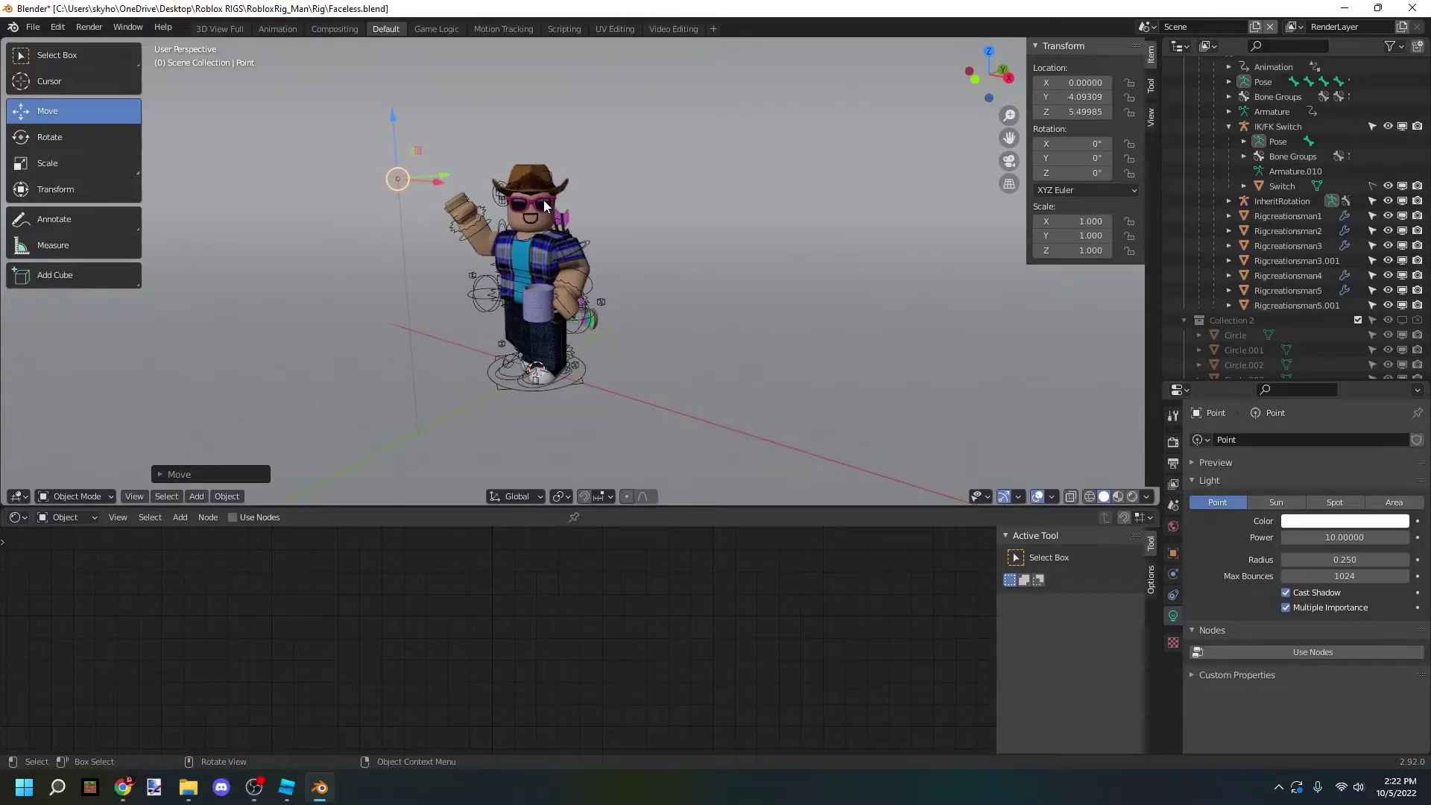
middle_drag(543, 200, 565, 225)
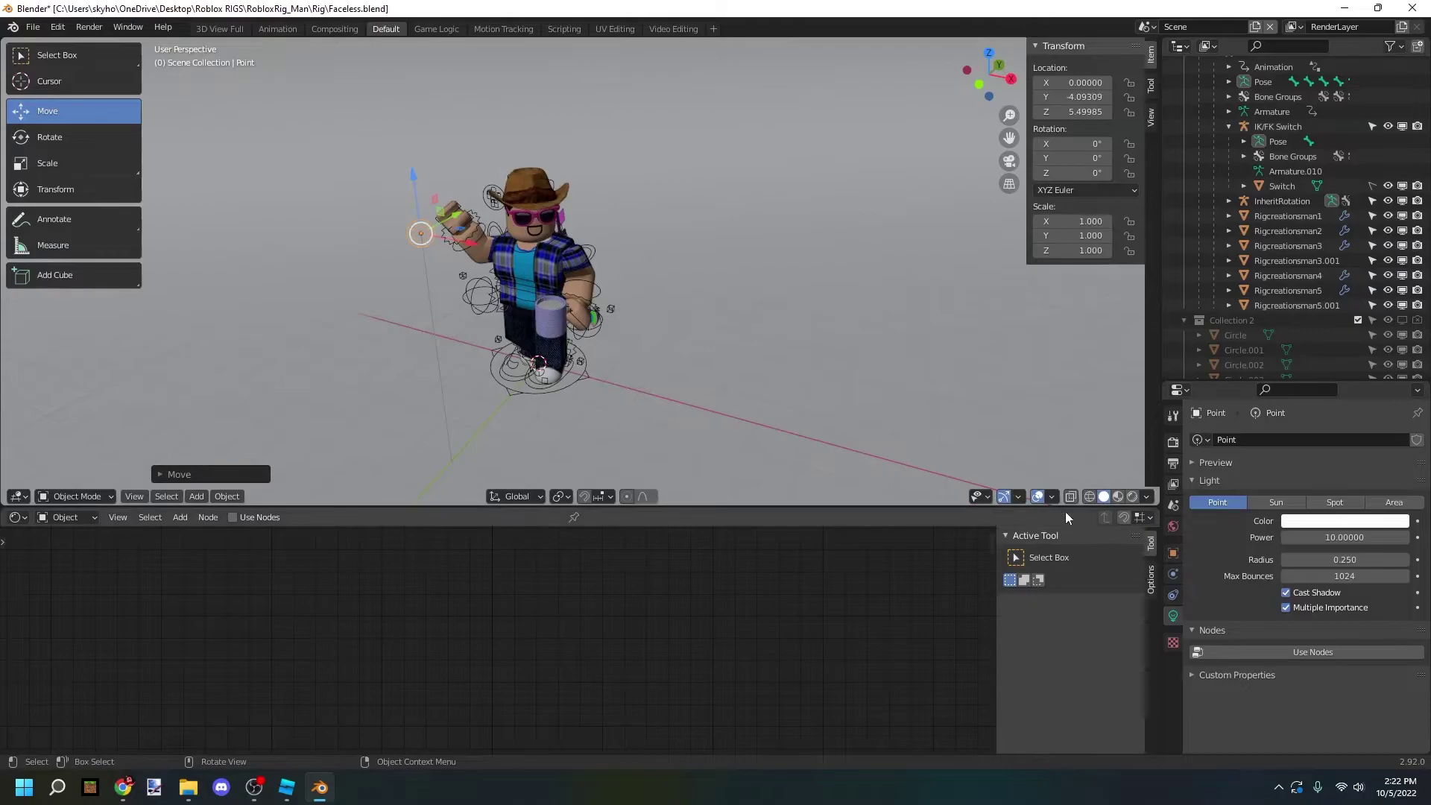
Tint the point light orange and set its power to 1000, checking it in Rendered shading.
click(1133, 497)
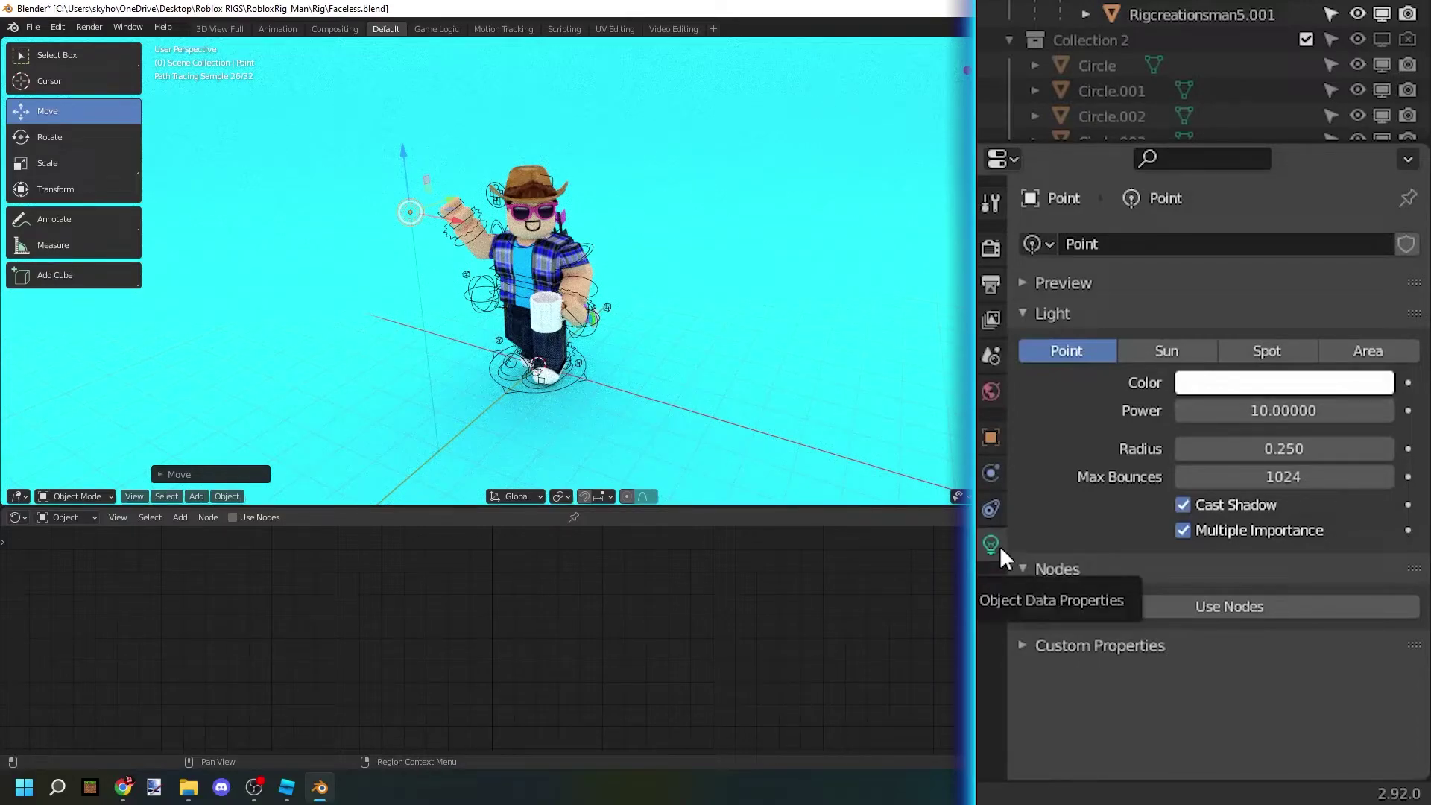
click(1237, 384)
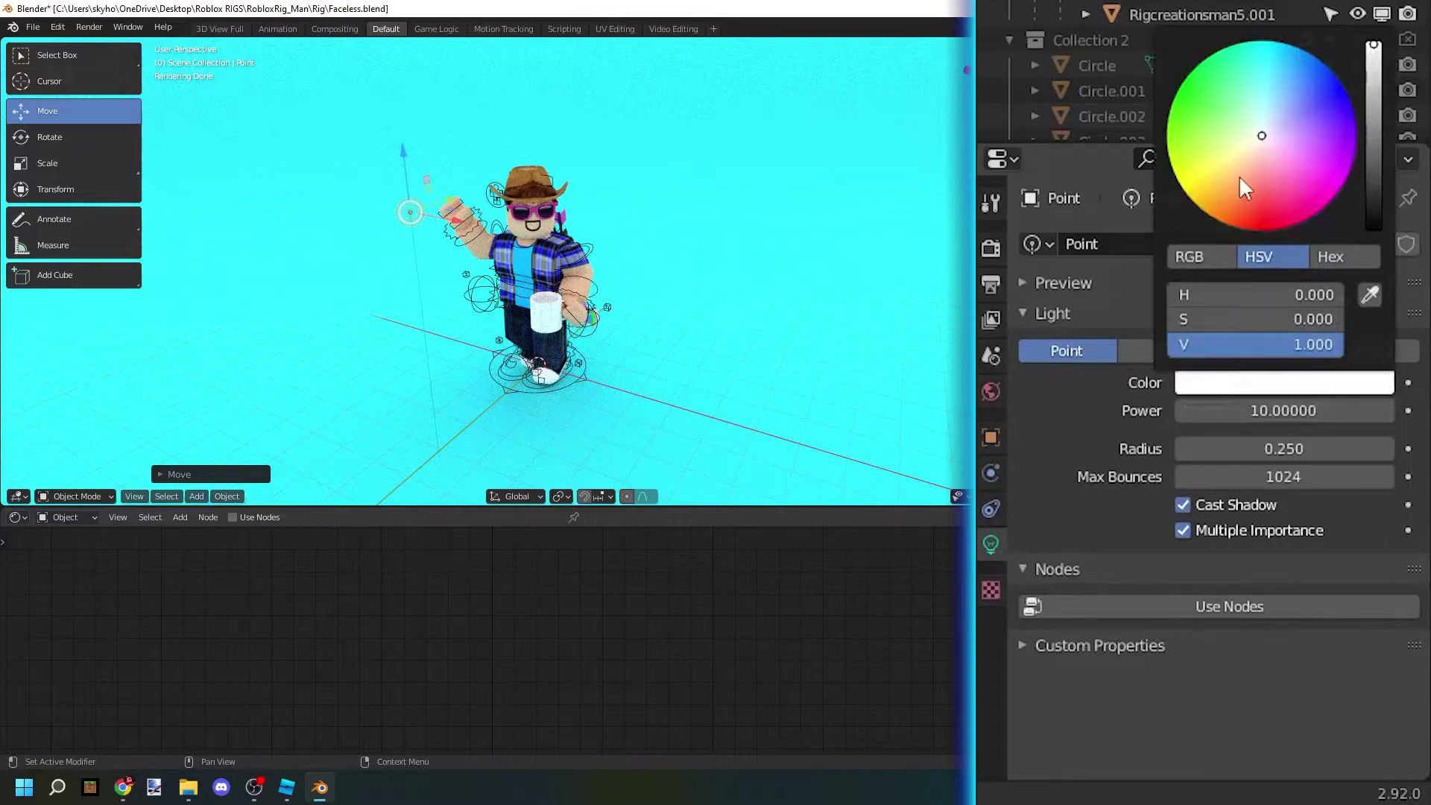
click(1230, 192)
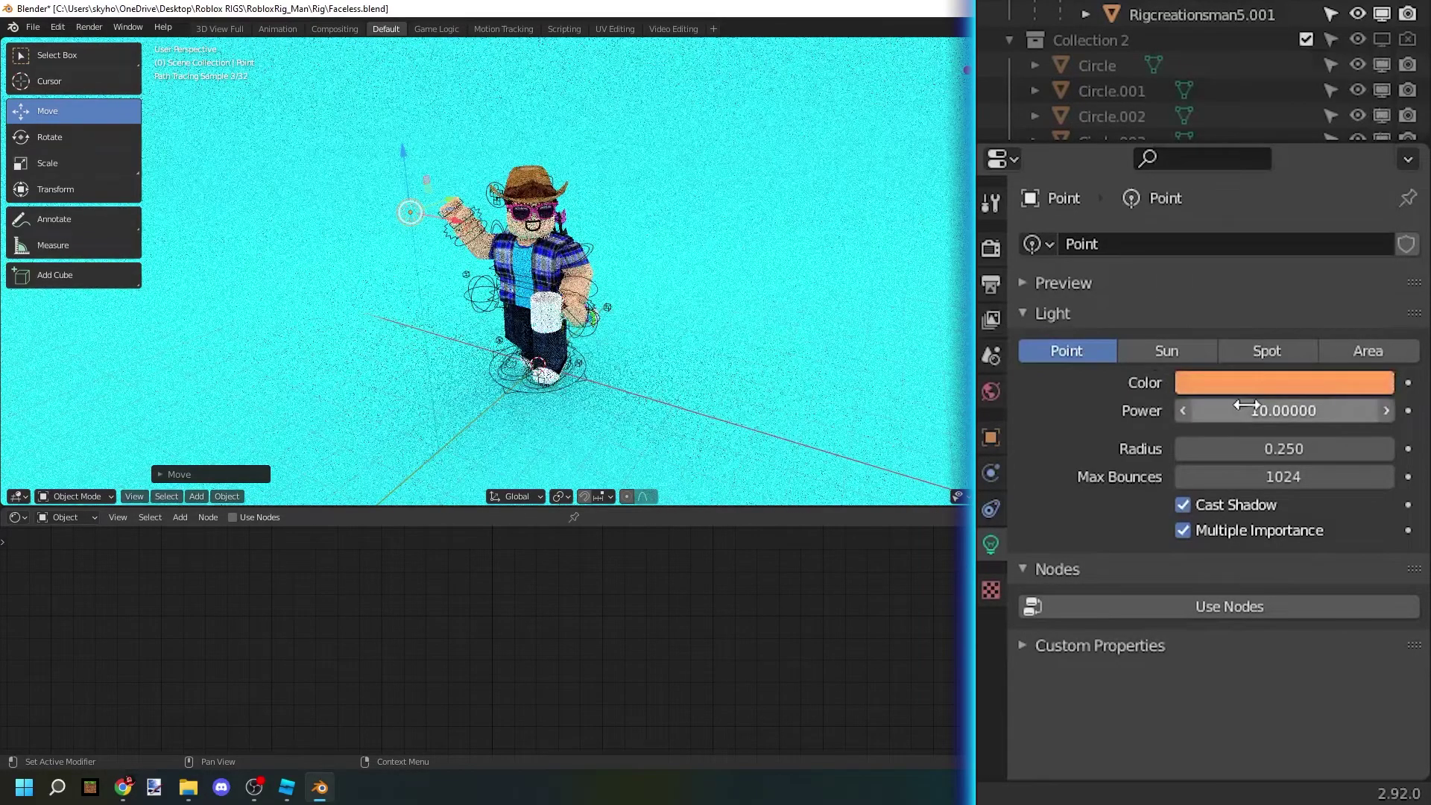
click(1246, 410)
click(1192, 410)
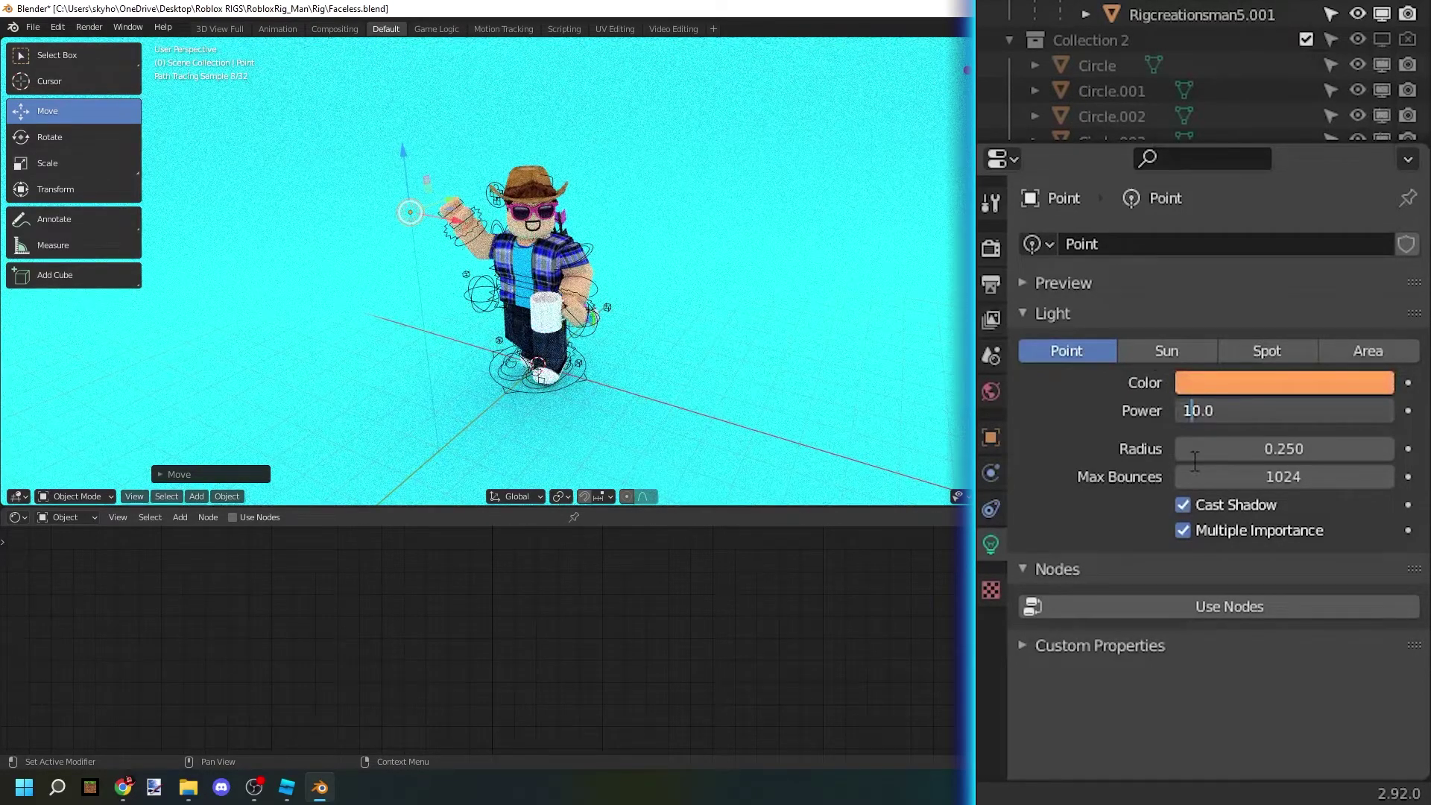
text(00)
key(Return)
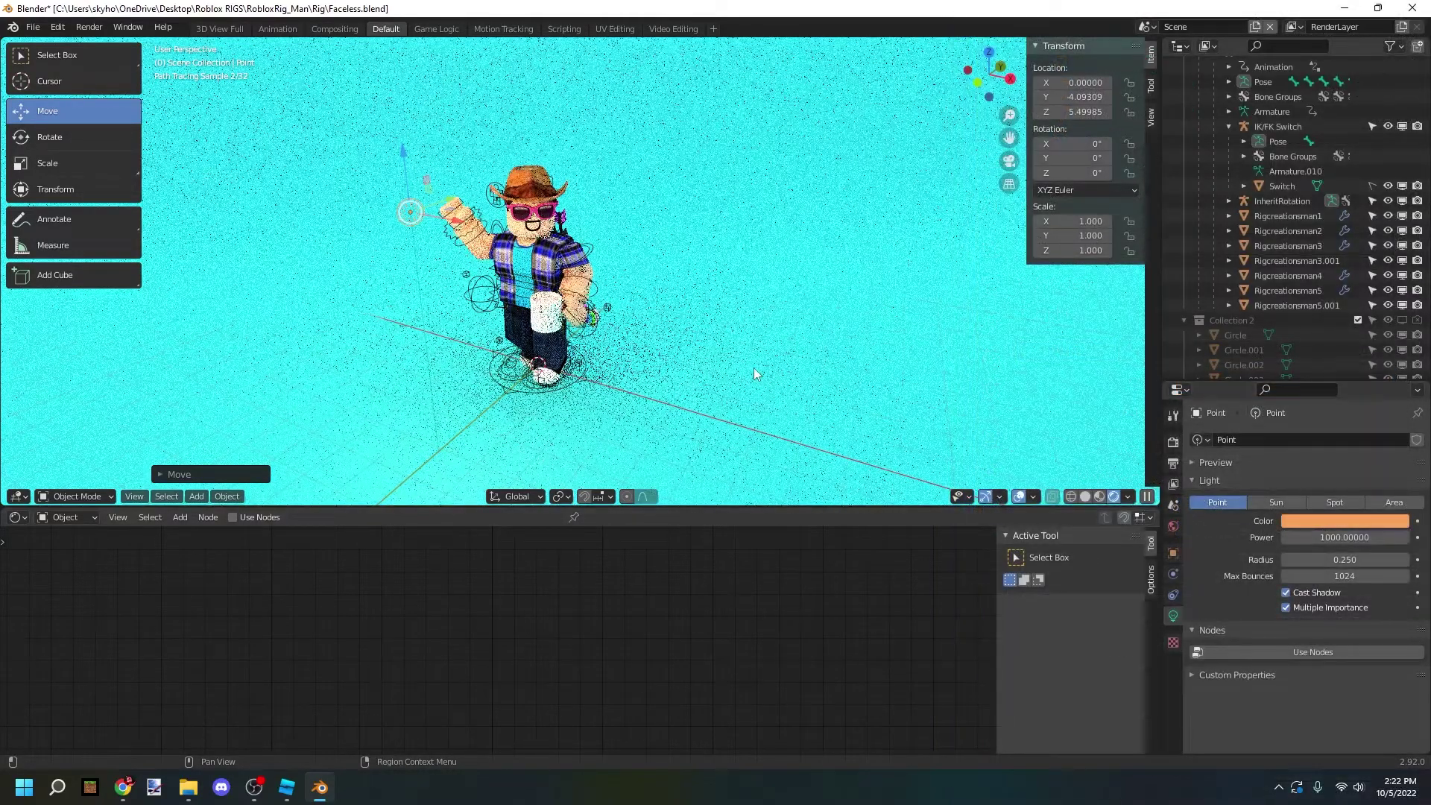
middle_drag(753, 368, 579, 259)
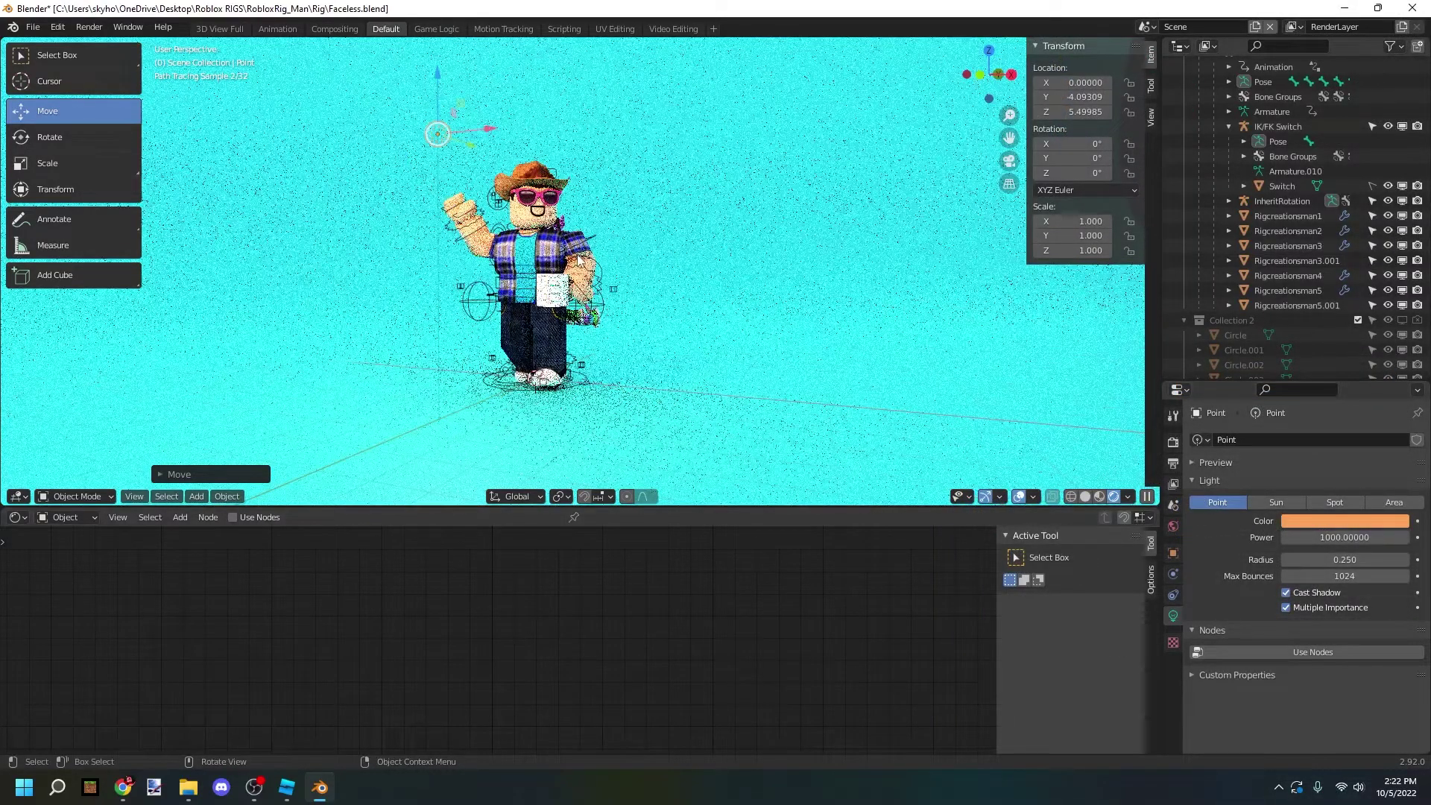
scroll(579, 259, up, 1)
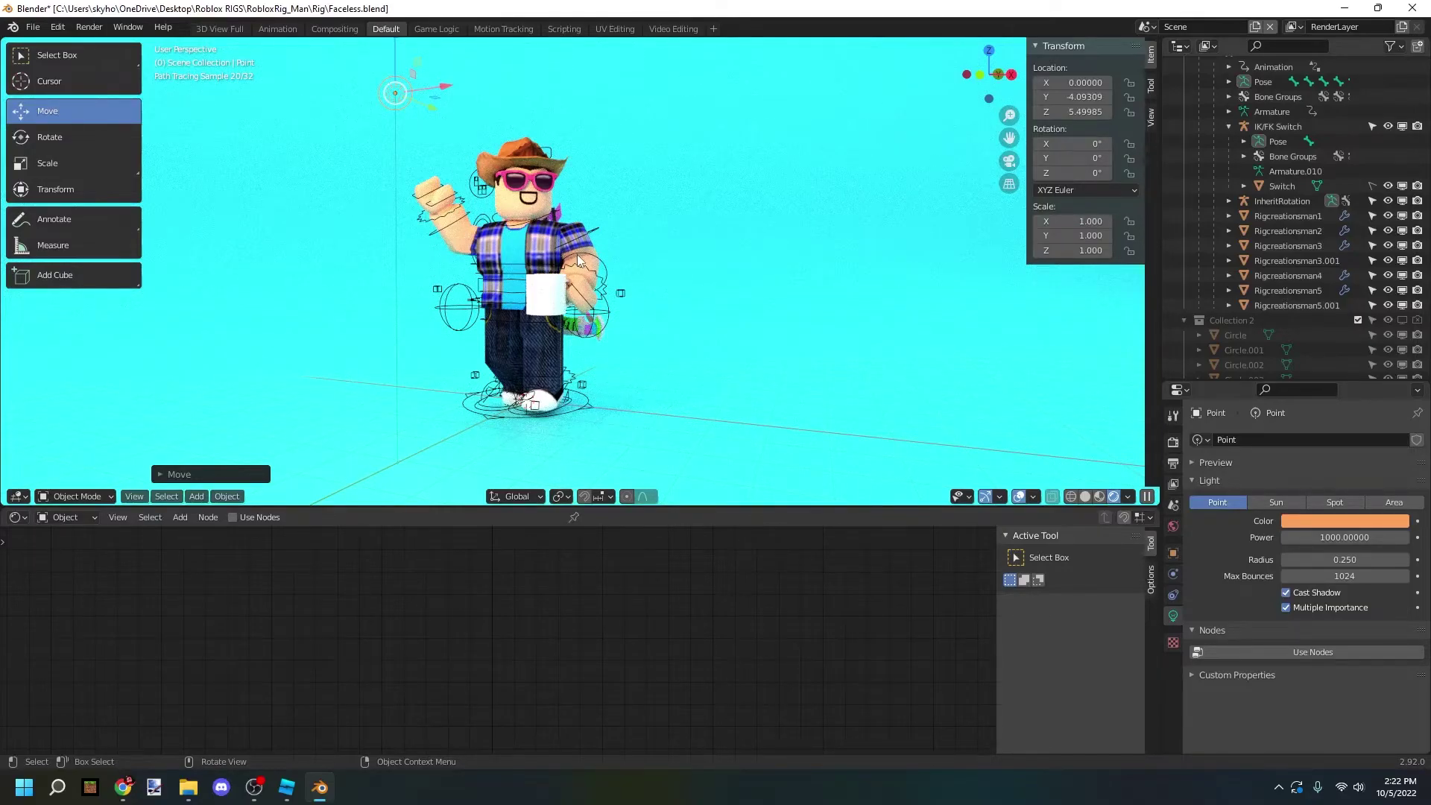
middle_drag(578, 261, 642, 263)
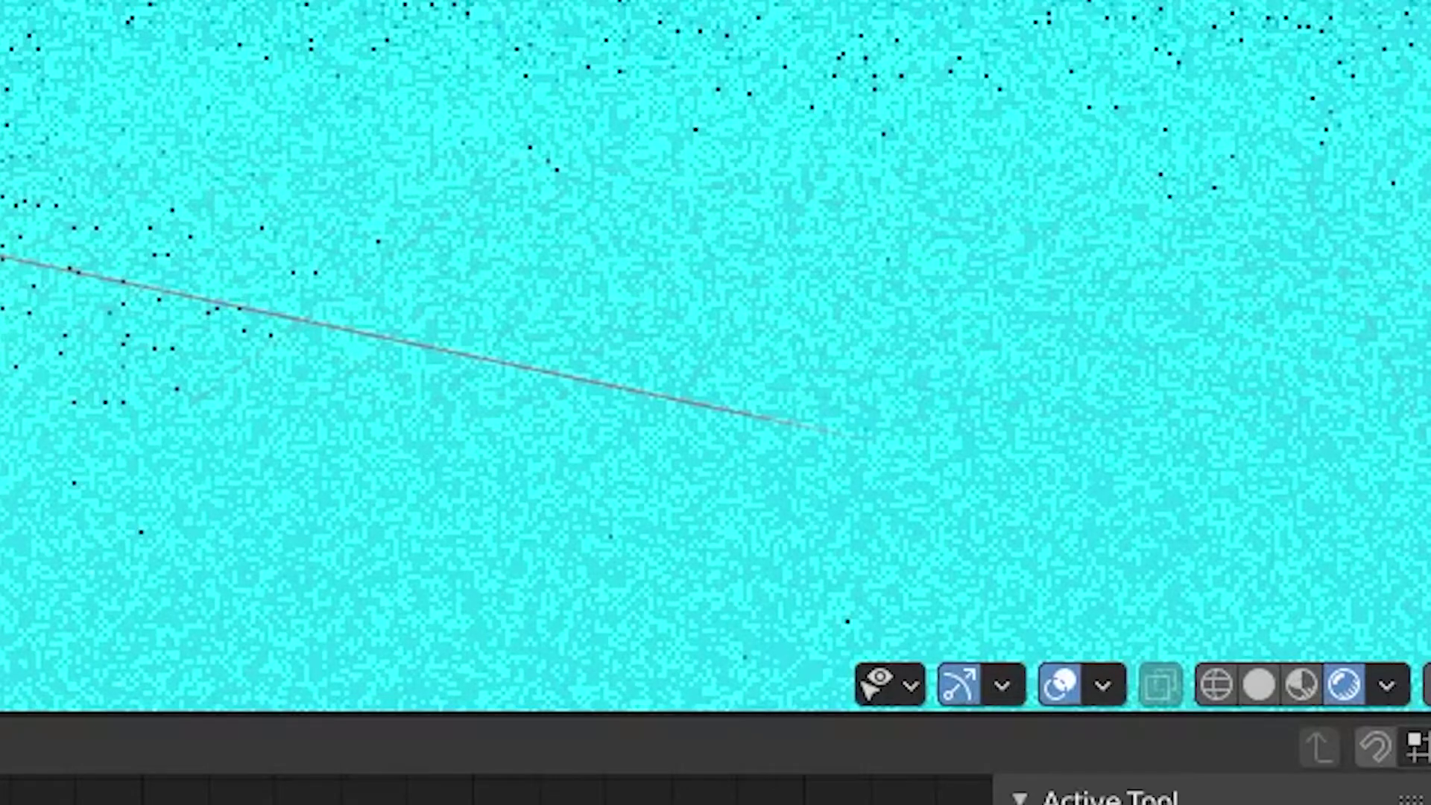
Add a camera and move it in front of the avatar, checking its framing.
click(1305, 697)
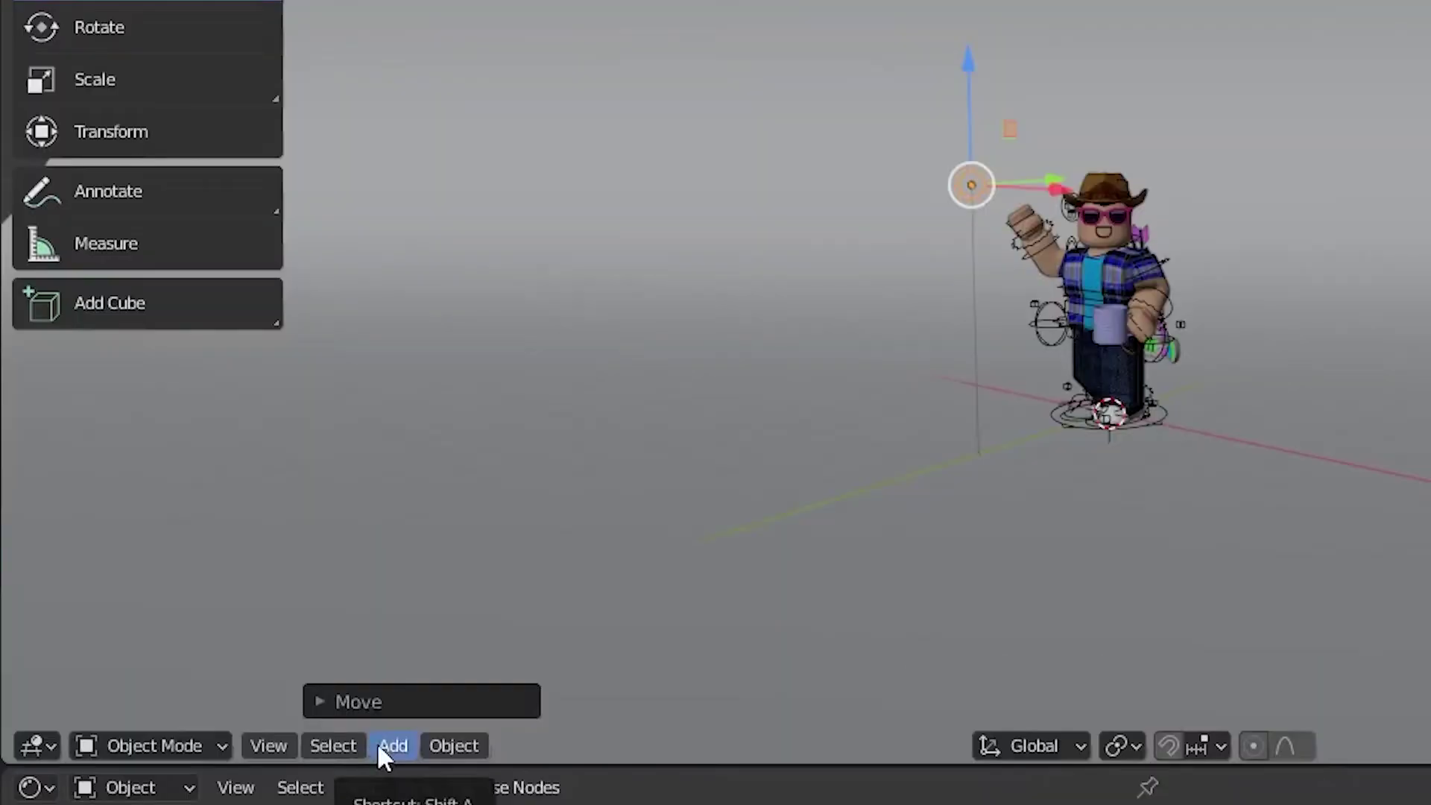
click(380, 744)
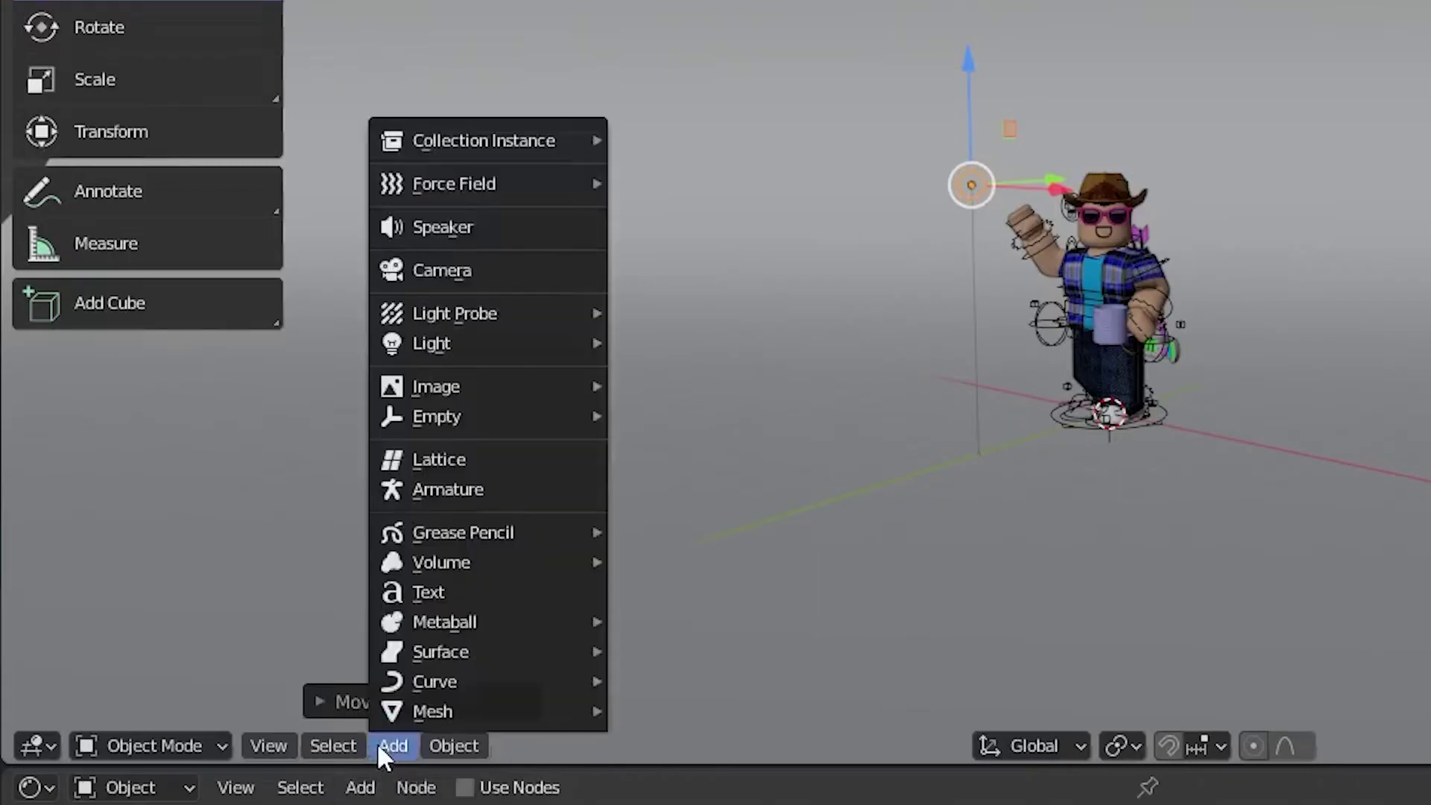
click(450, 271)
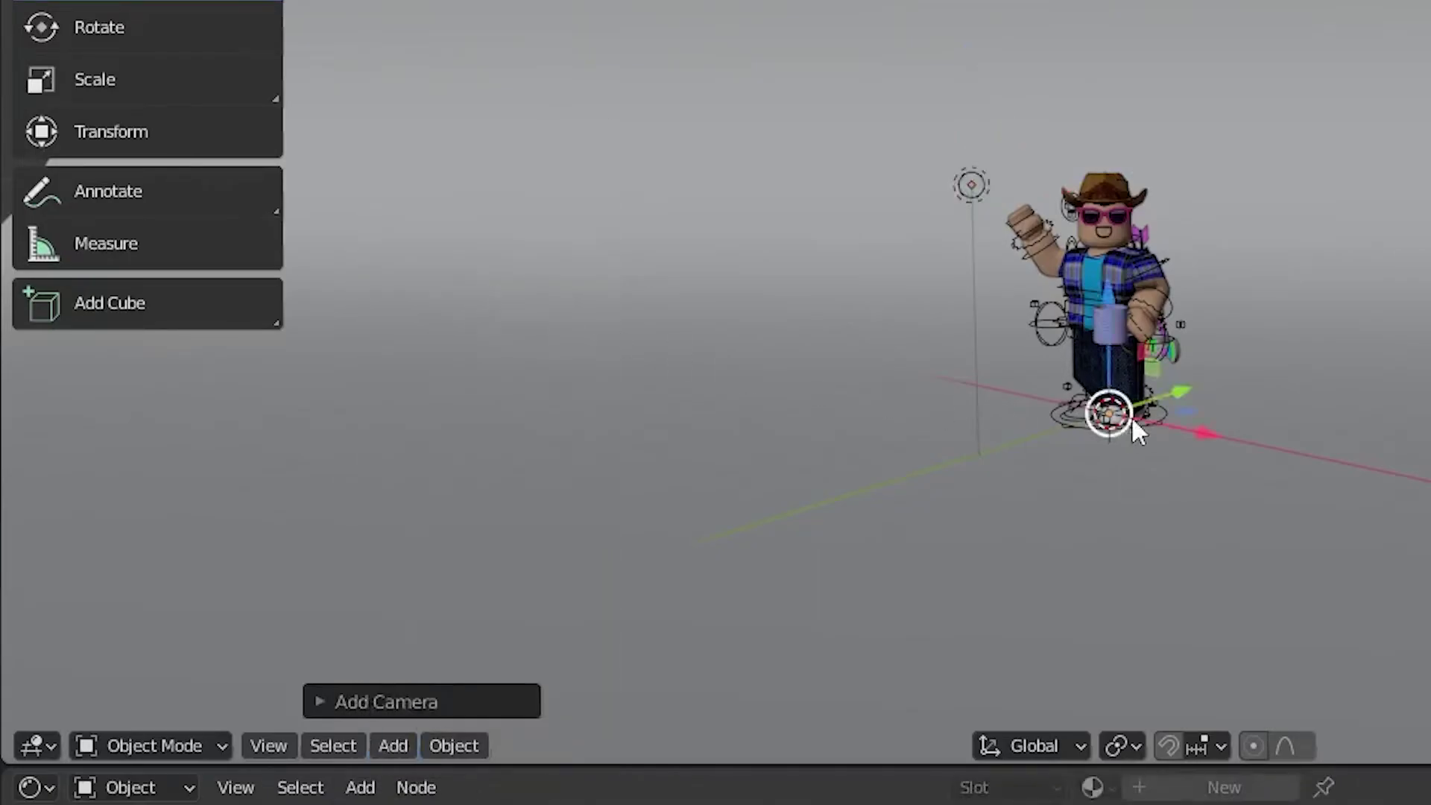
drag(581, 318, 550, 313)
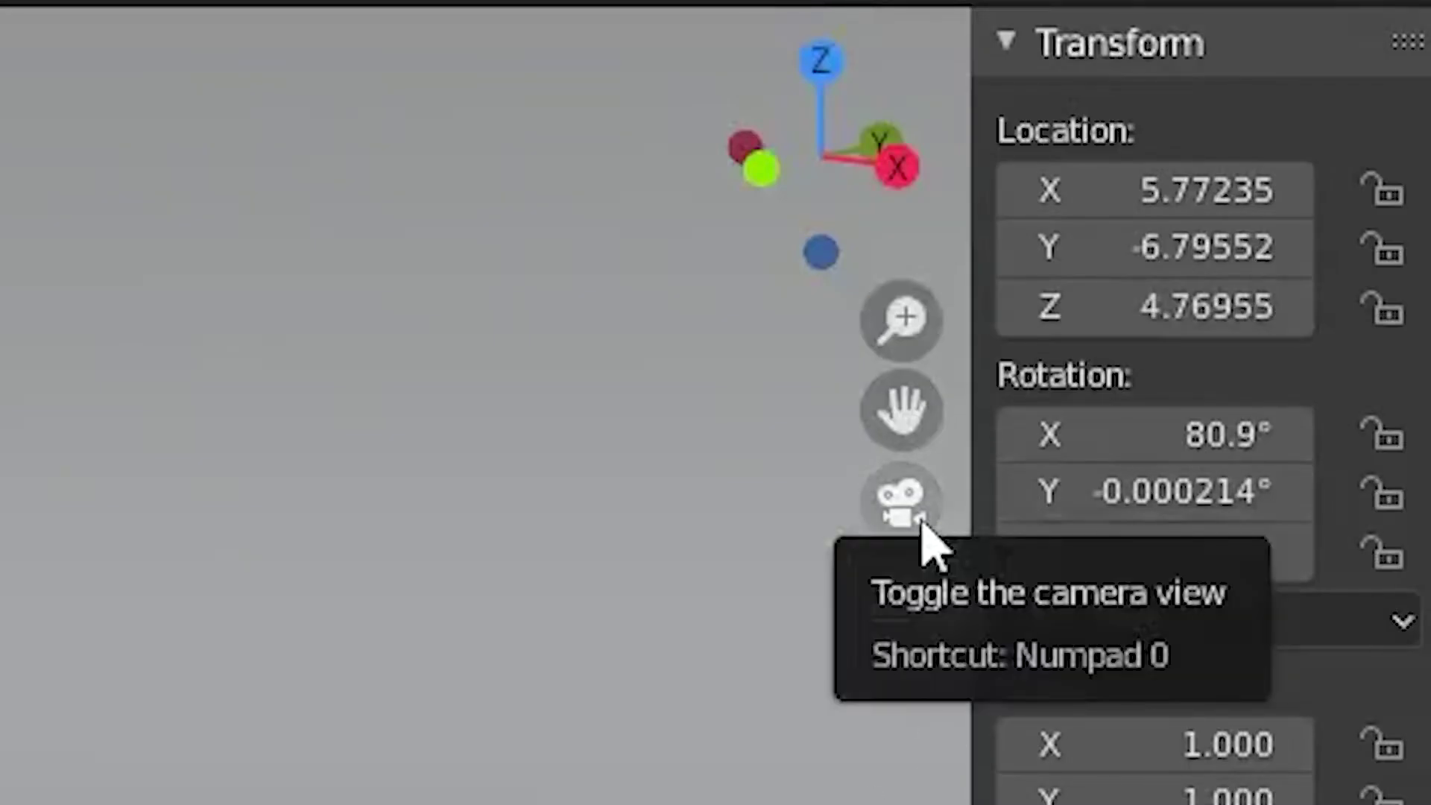
click(913, 511)
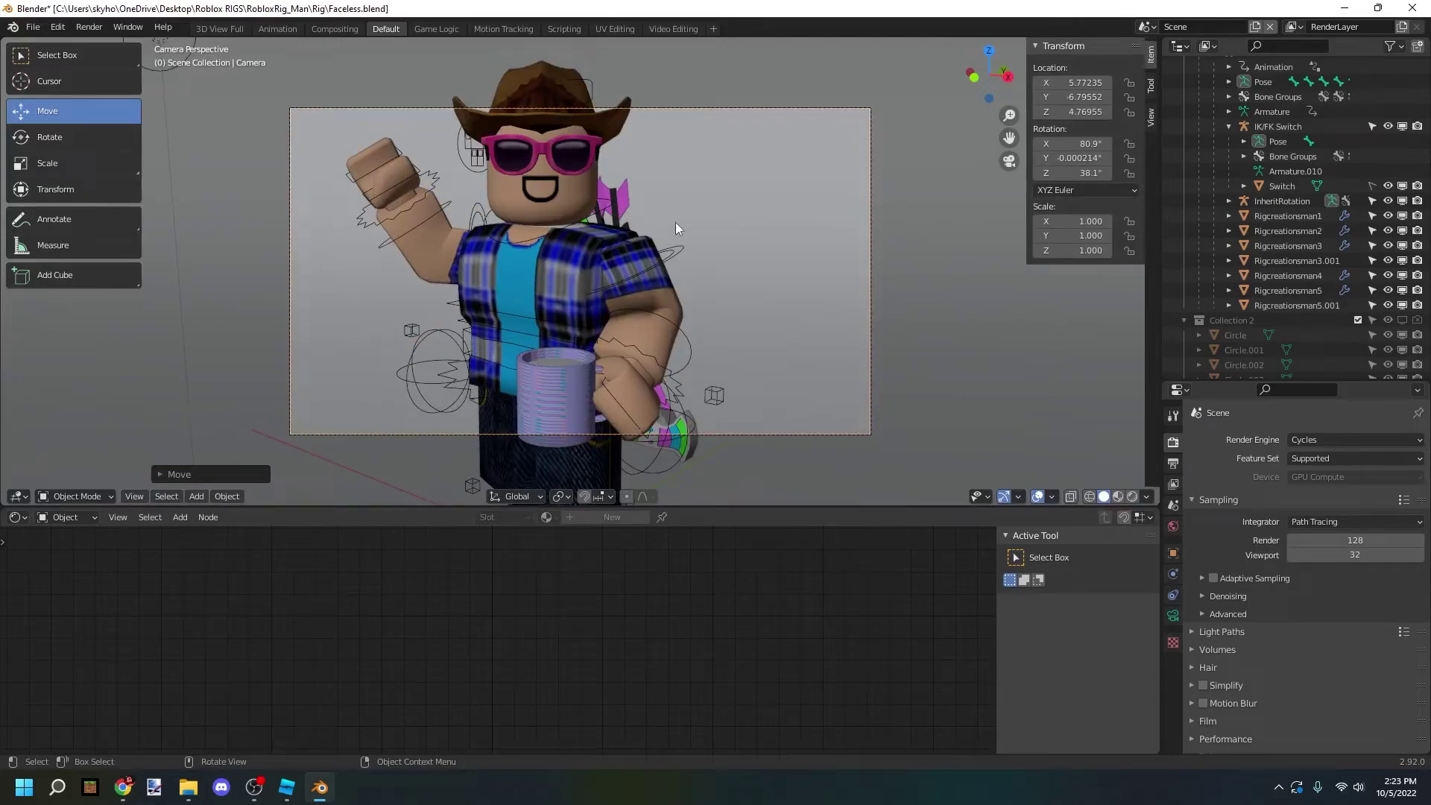
middle_drag(675, 222, 391, 295)
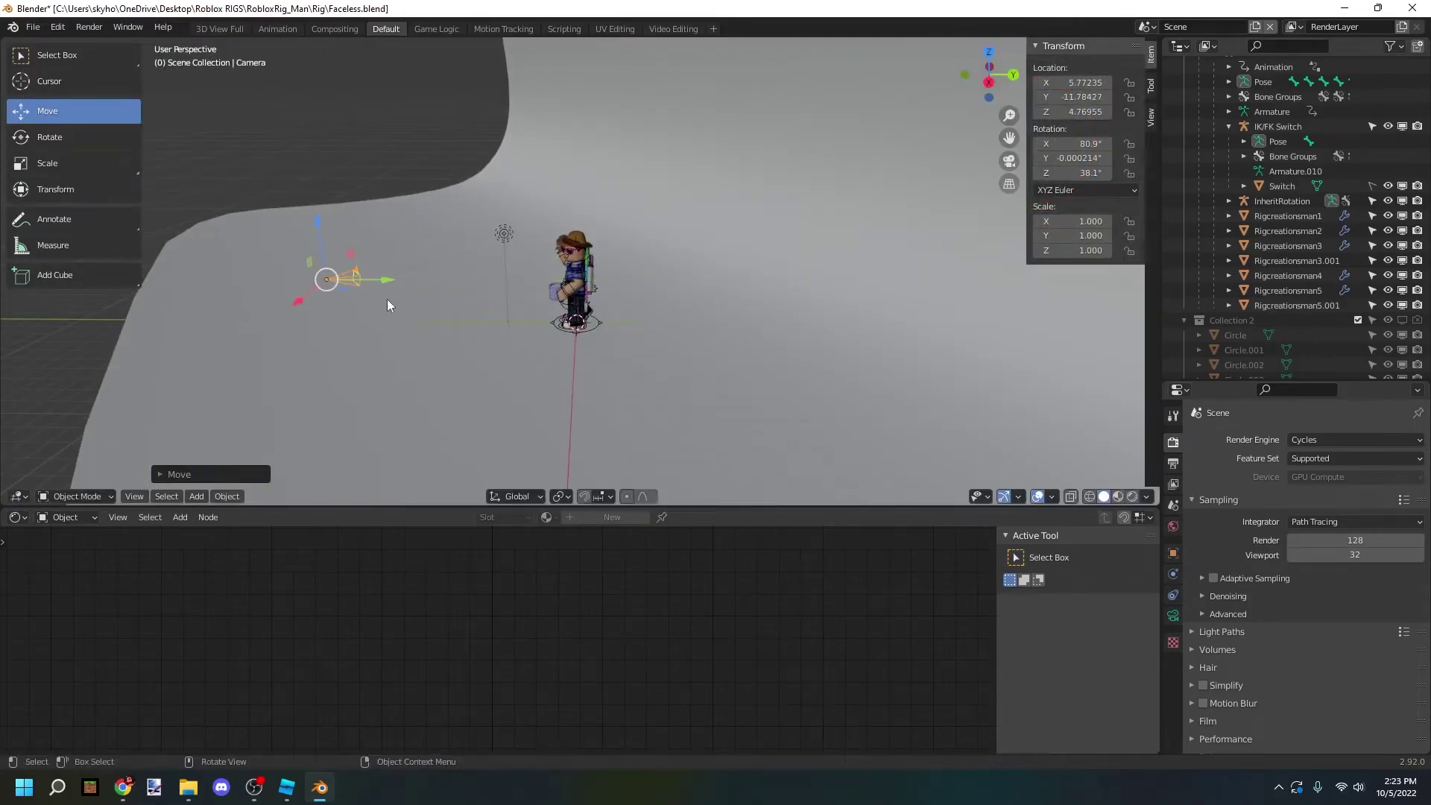
From camera view, set the output Resolution X to 1080 px in Output Properties.
click(1007, 162)
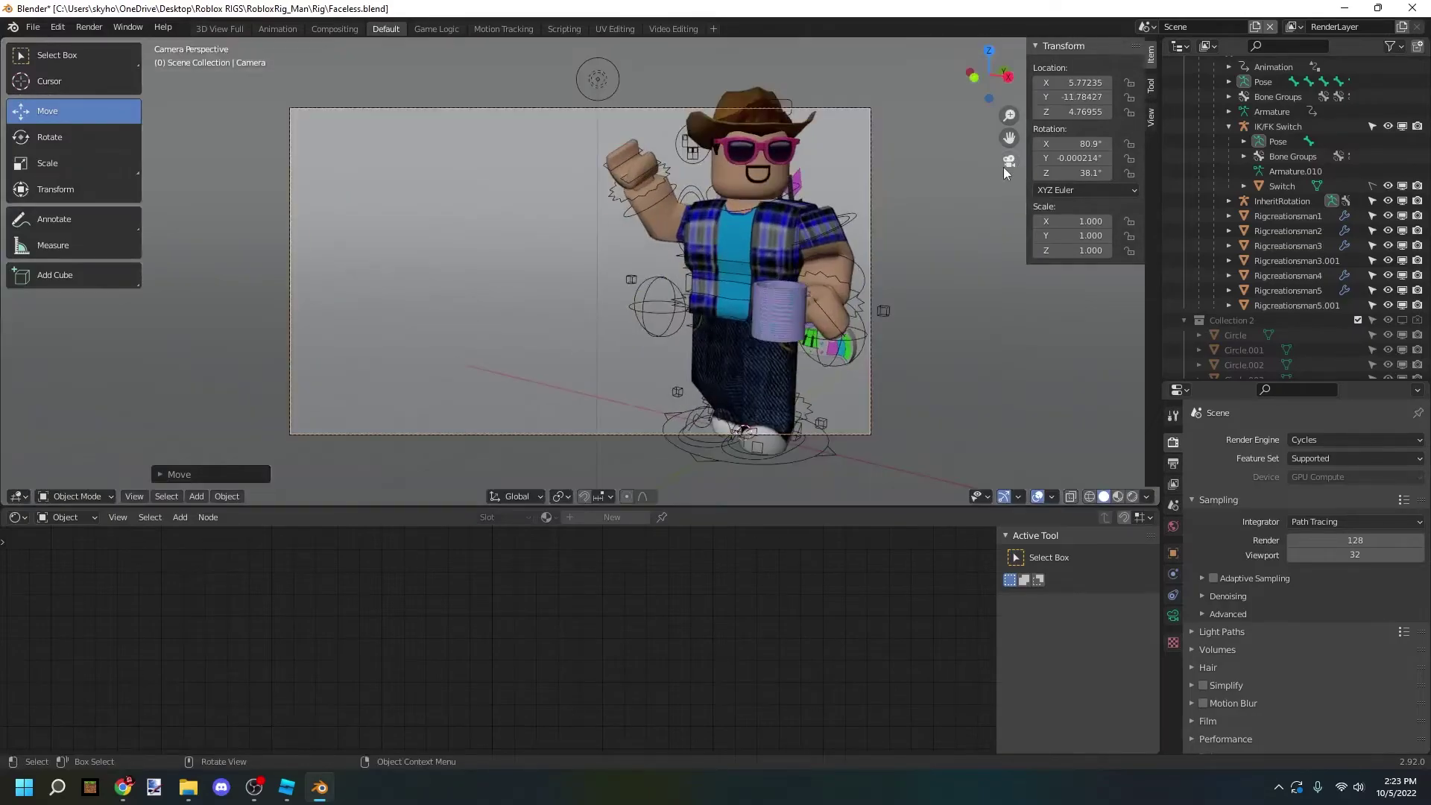
click(288, 136)
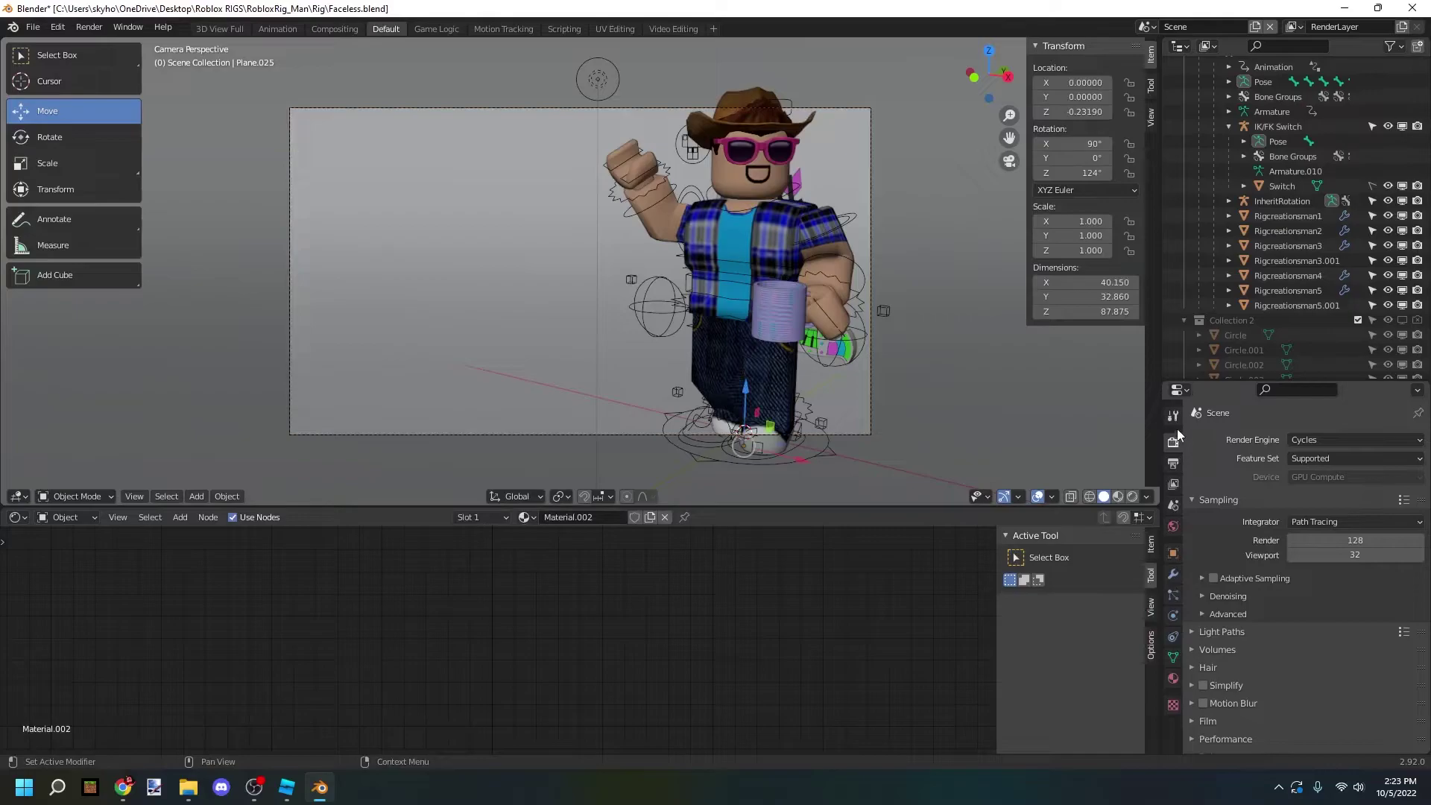
click(1172, 462)
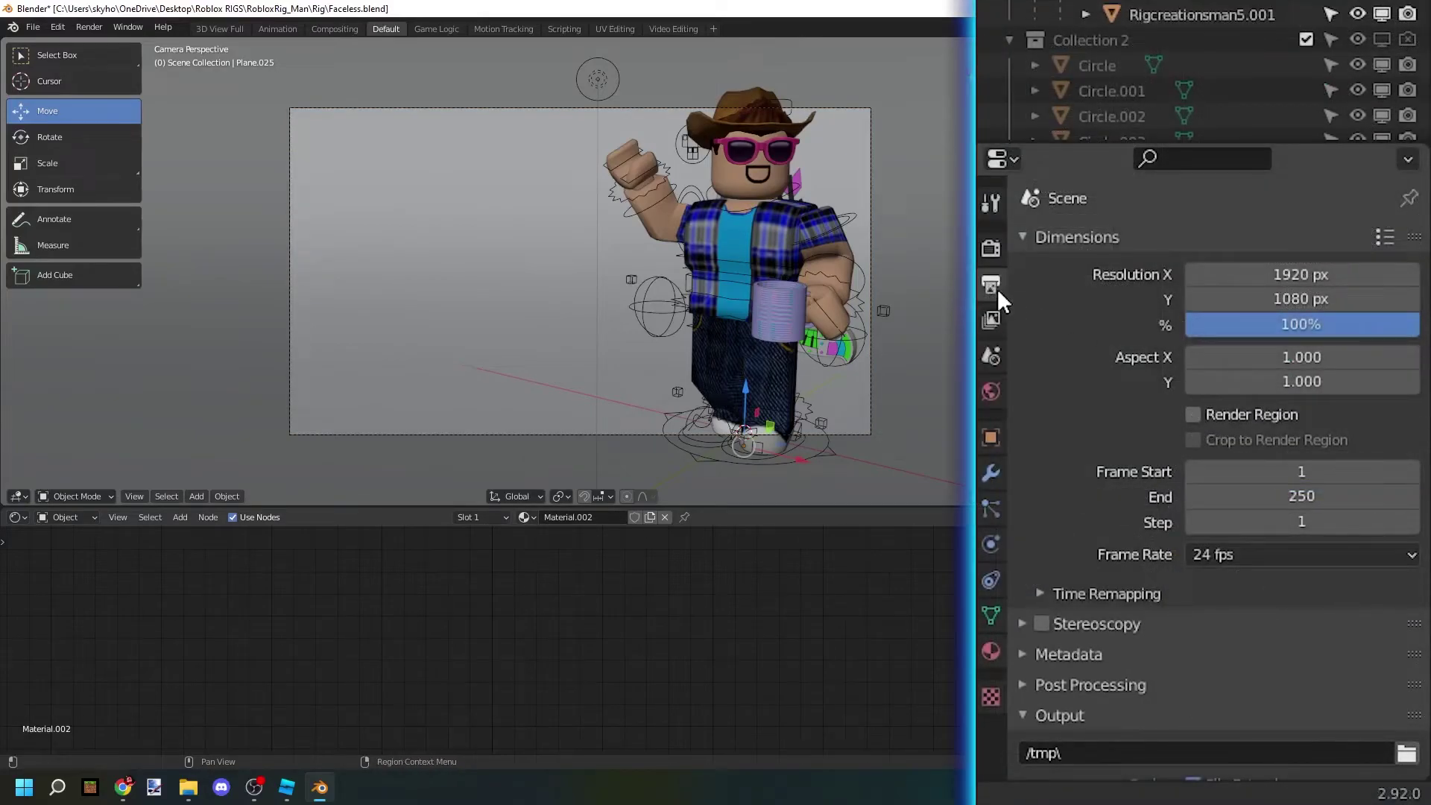
click(1248, 274)
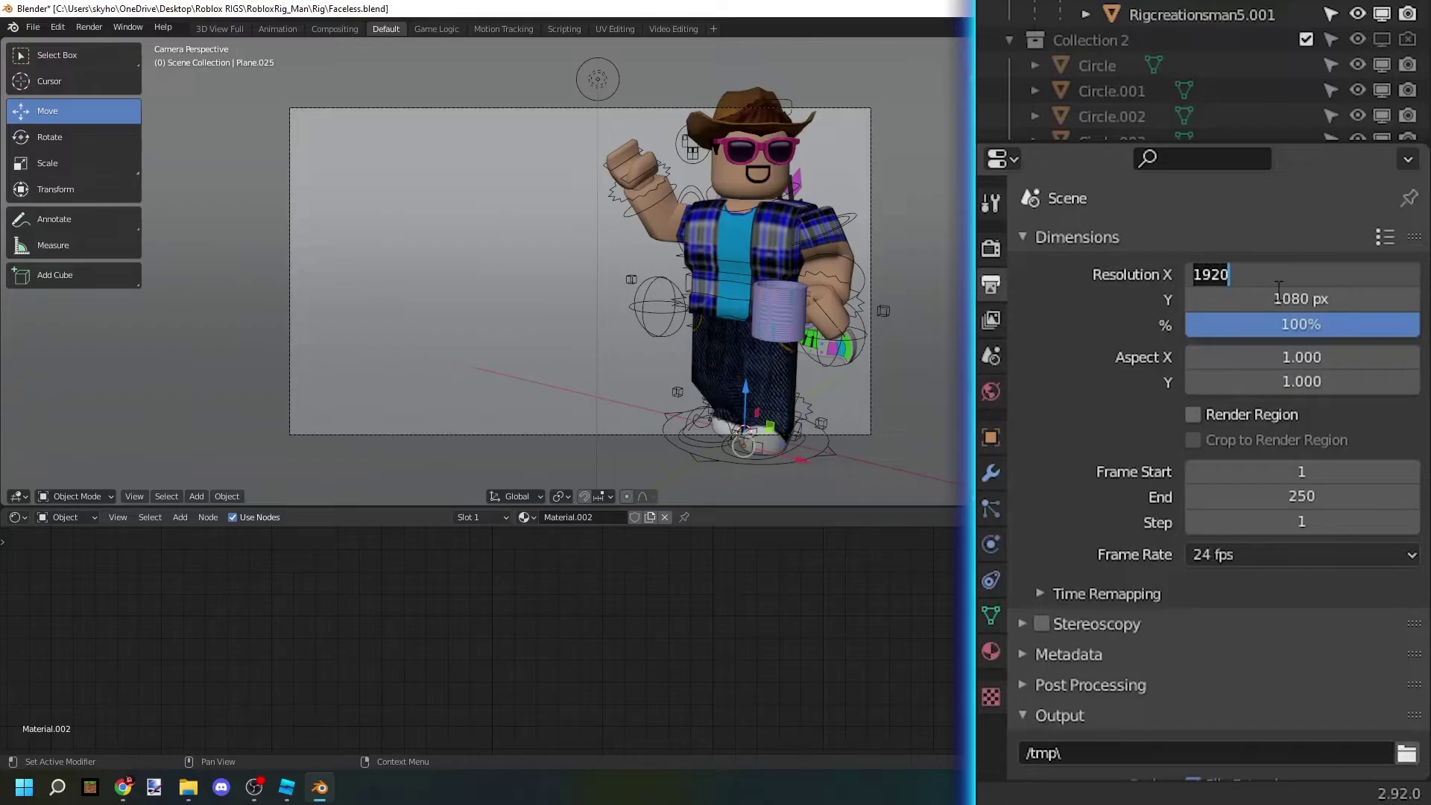
text(1080)
key(Return)
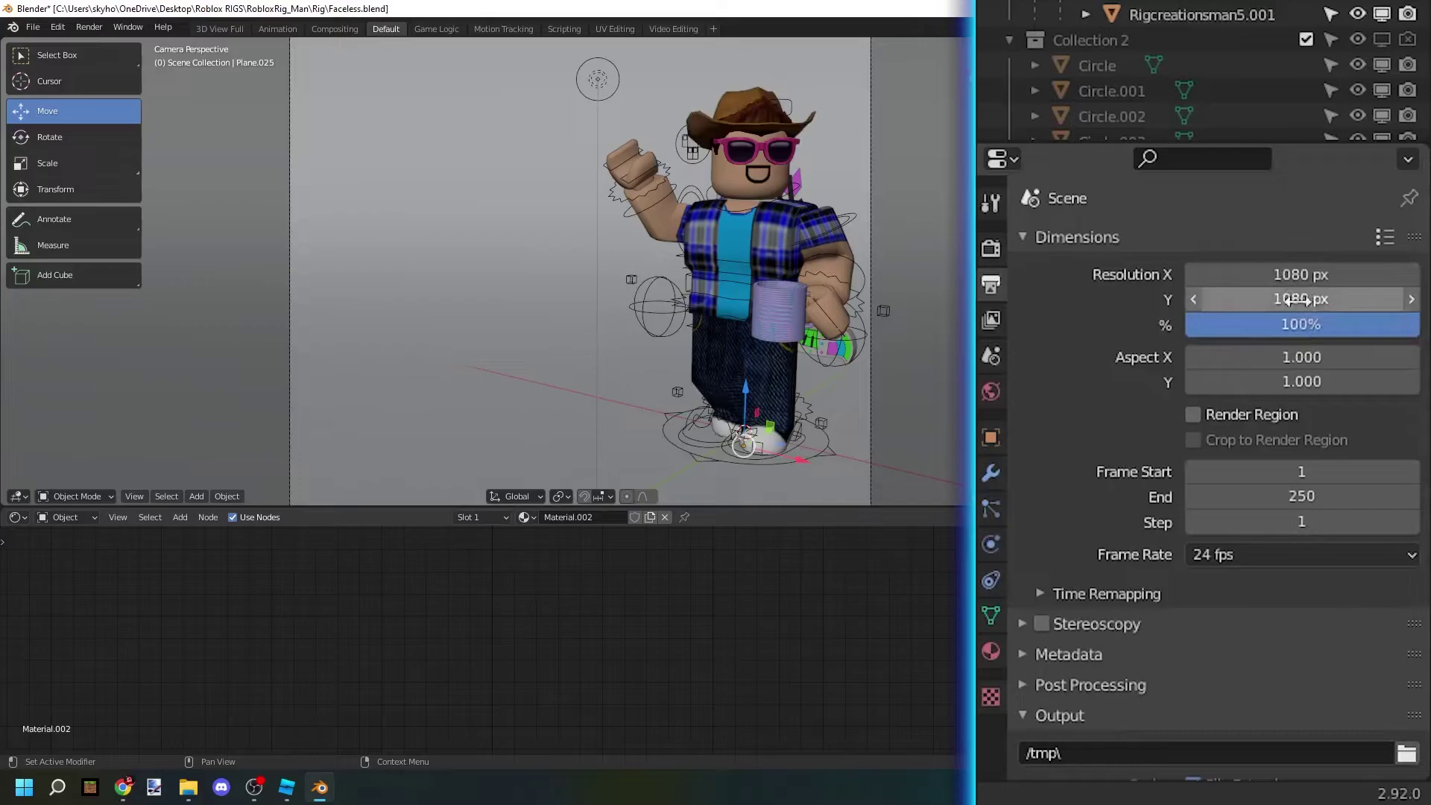
scroll(900, 325, down, 3)
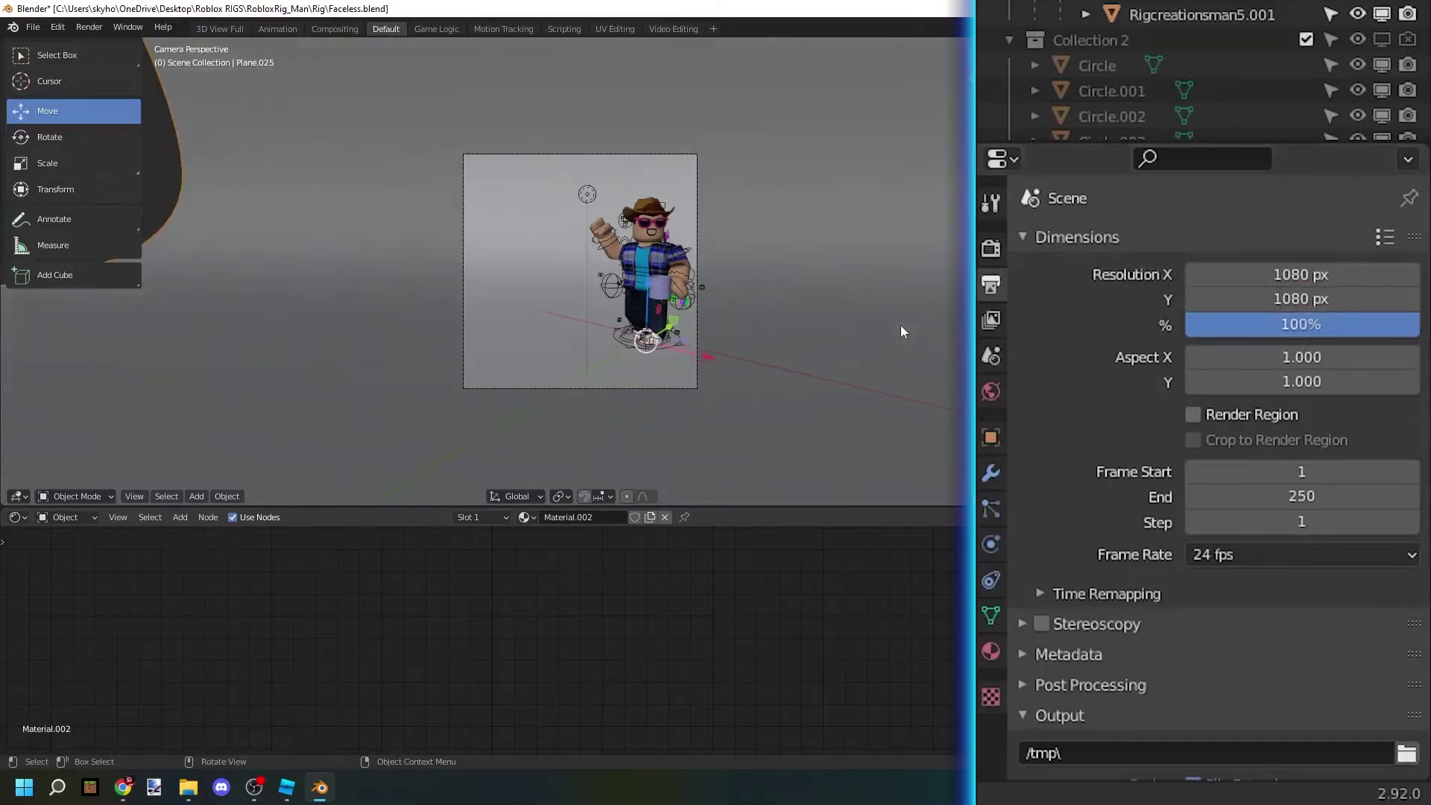
scroll(864, 314, up, 1)
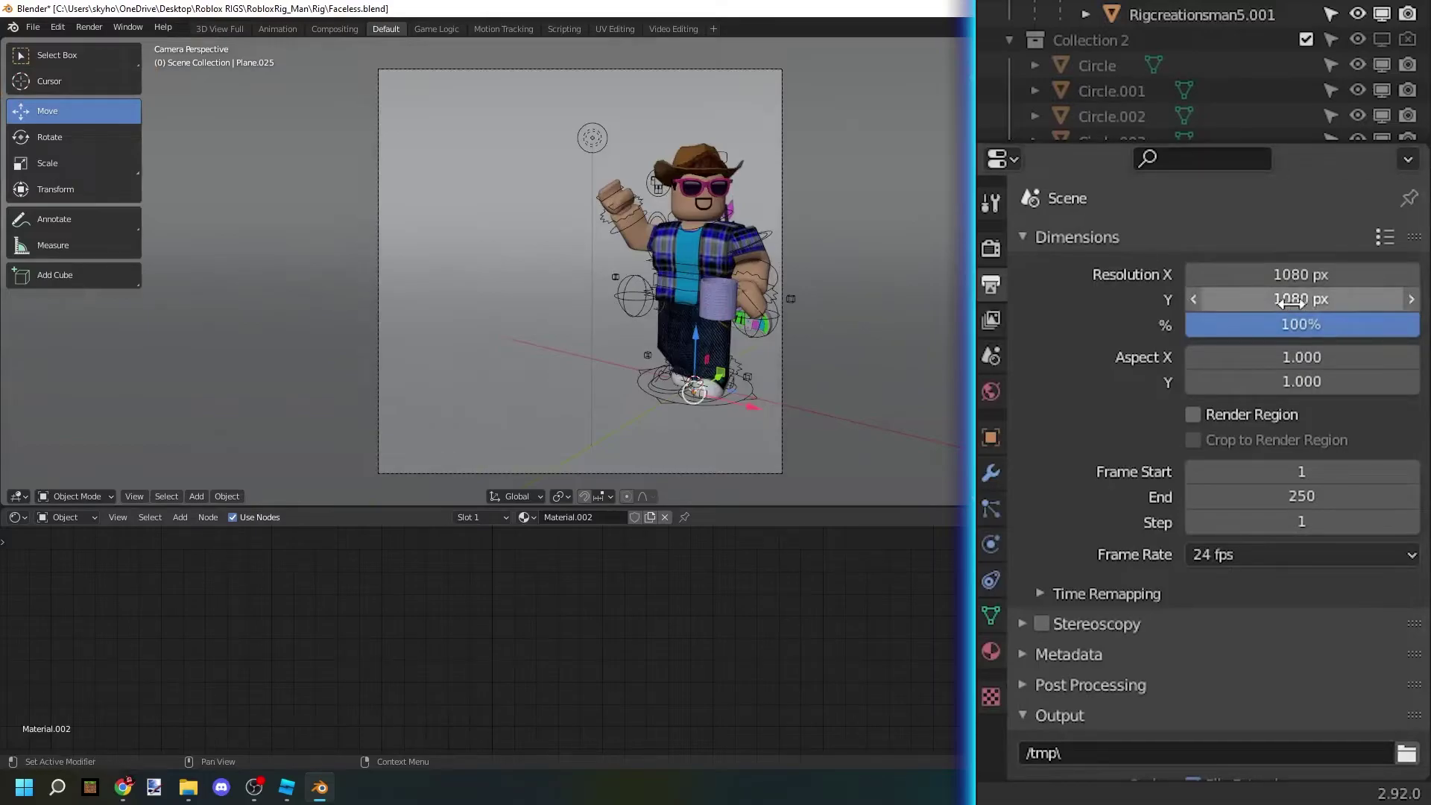
Correct the resolution fields so both X and Y end at 1080 px.
click(1290, 274)
click(1285, 298)
click(1284, 299)
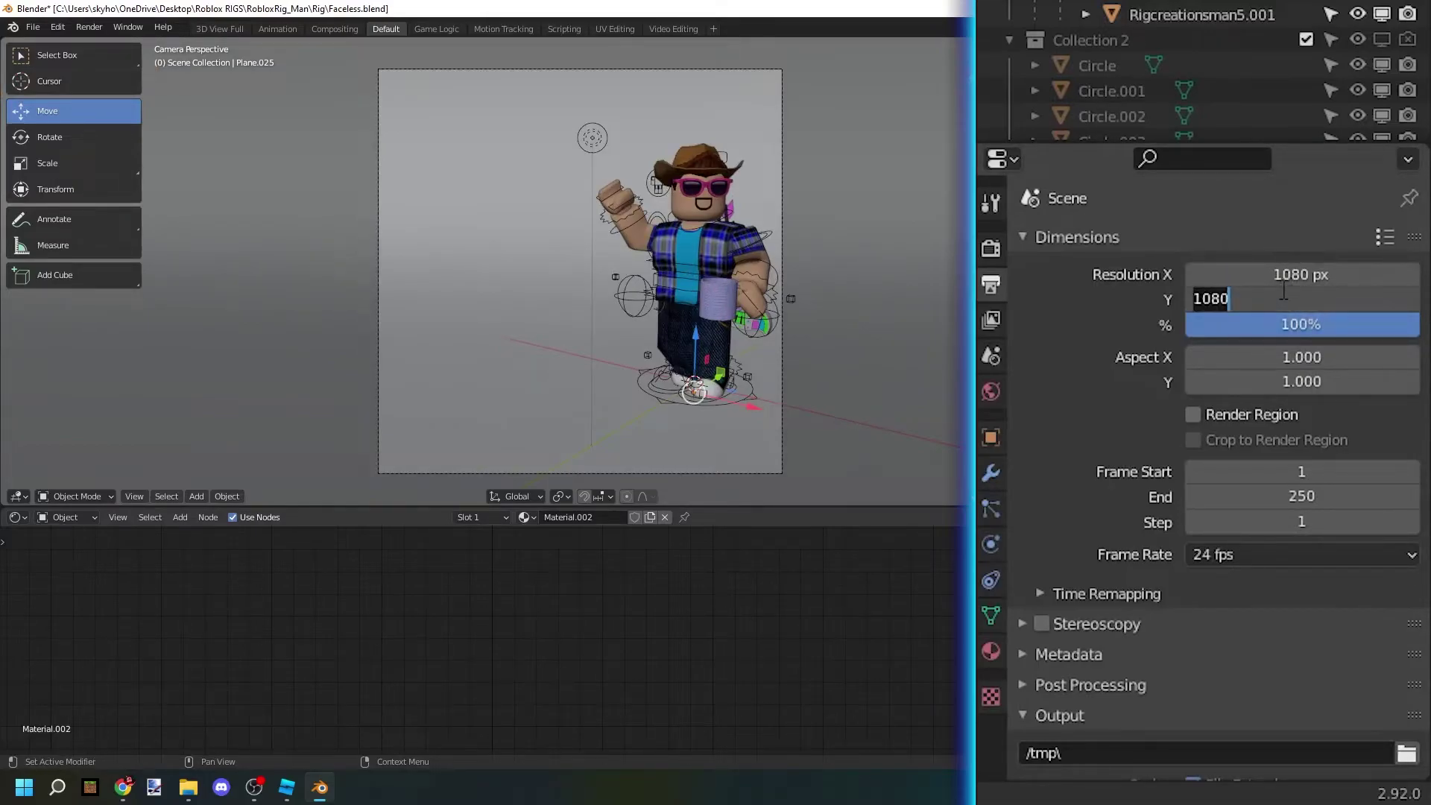
text(1920)
key(Return)
click(1293, 277)
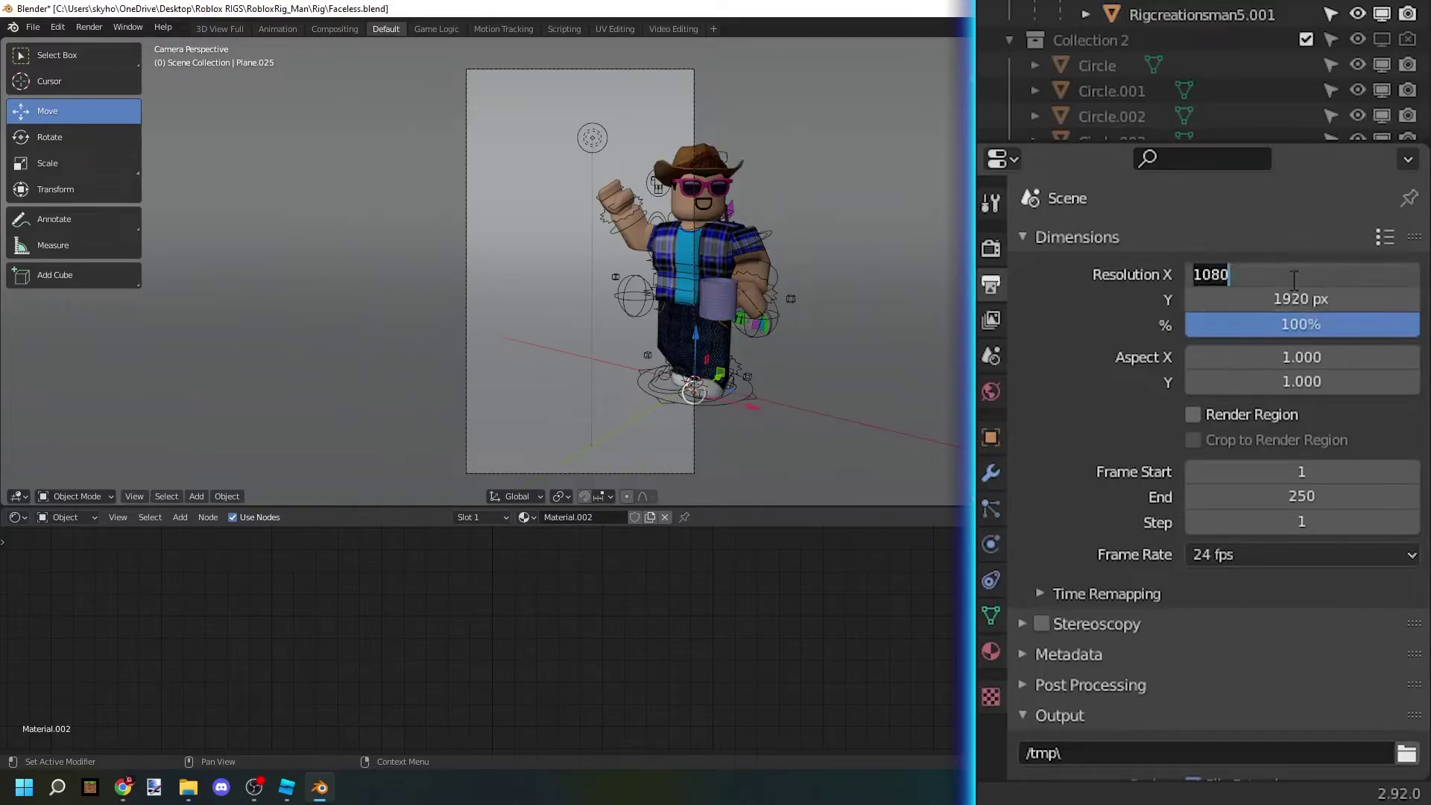
text(1920)
key(Return)
click(1288, 304)
text(1080)
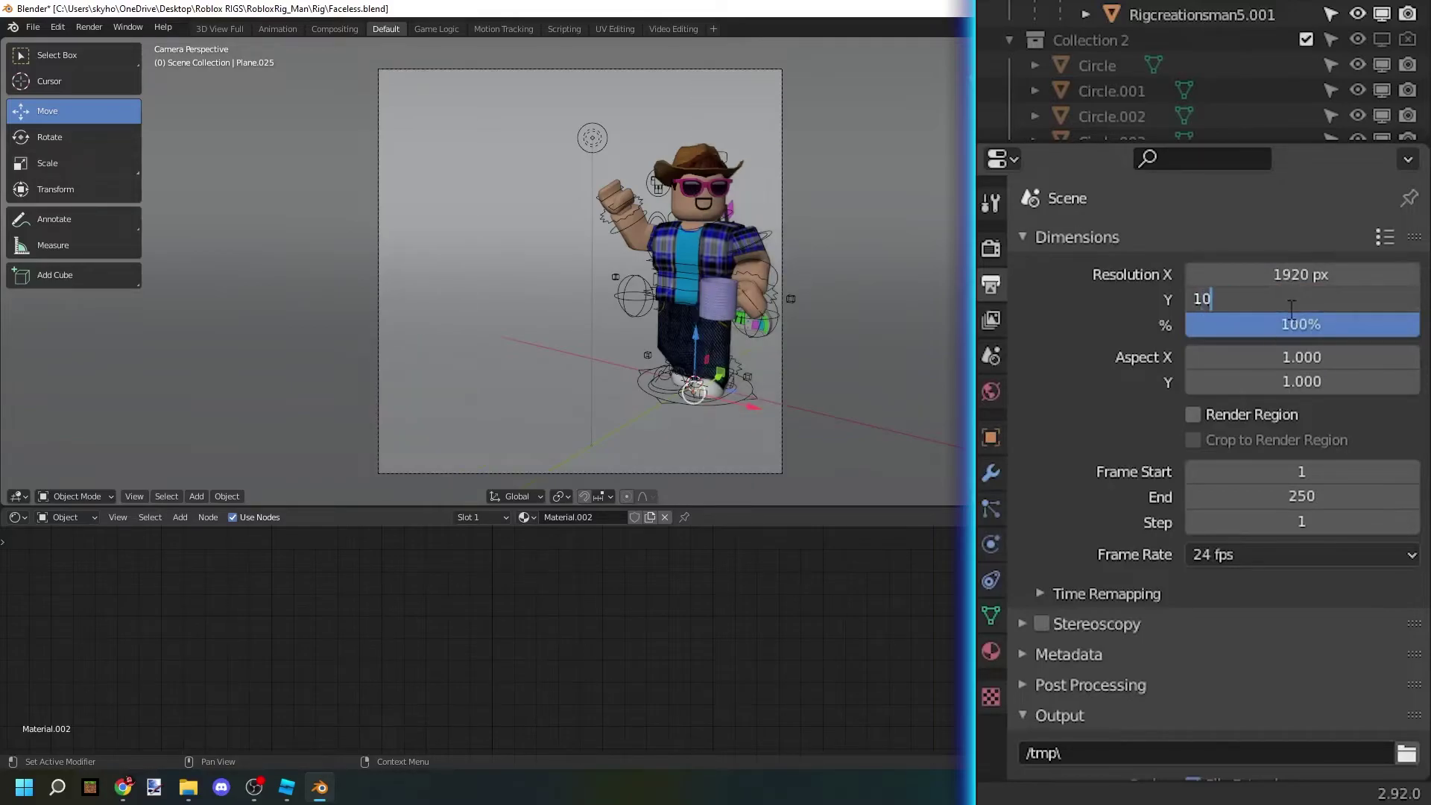
key(Return)
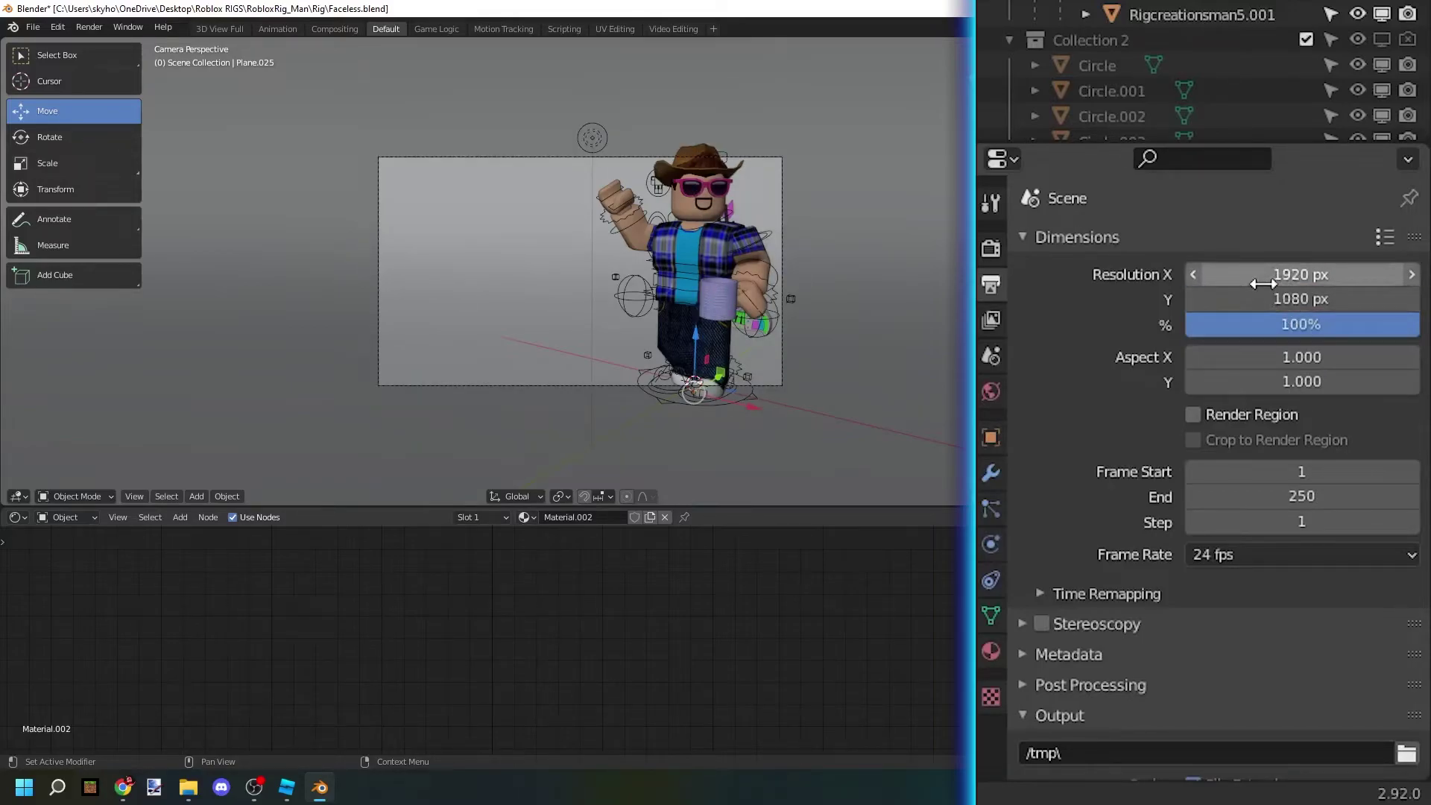
click(1265, 281)
text(1080)
key(Return)
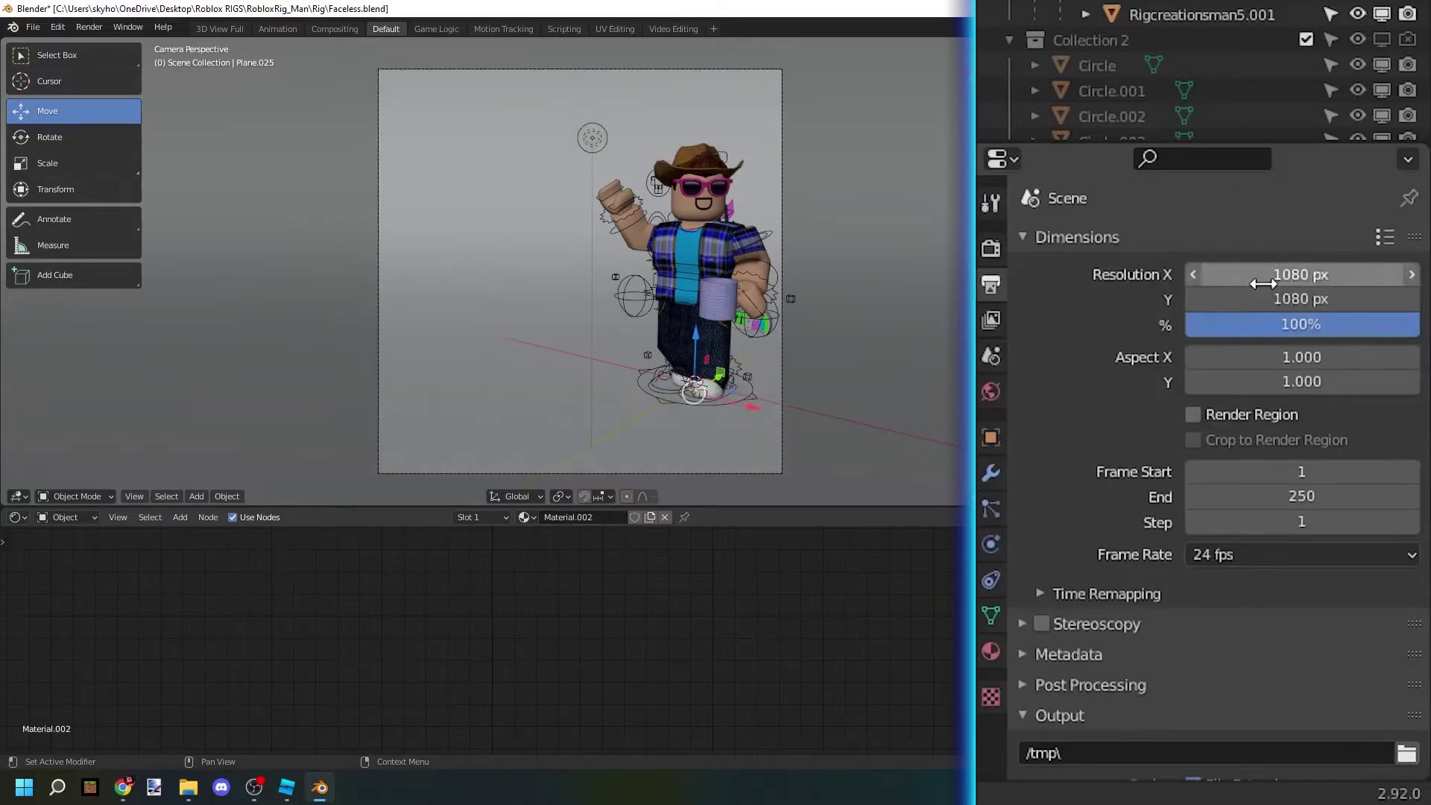
middle_drag(773, 356, 512, 317)
Move the camera closer to frame the waving avatar, then preview the shot in Rendered shading.
click(739, 343)
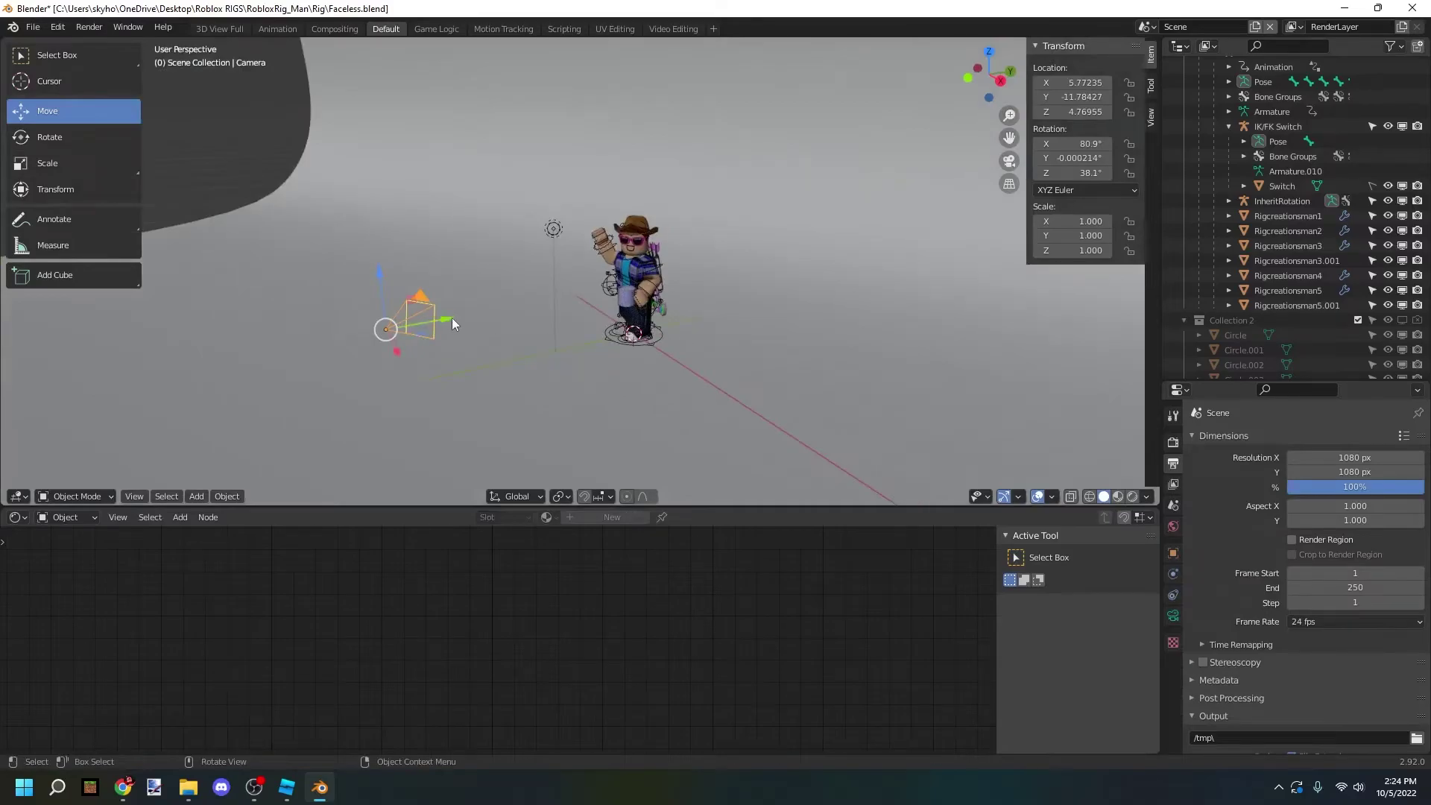
drag(457, 320, 484, 403)
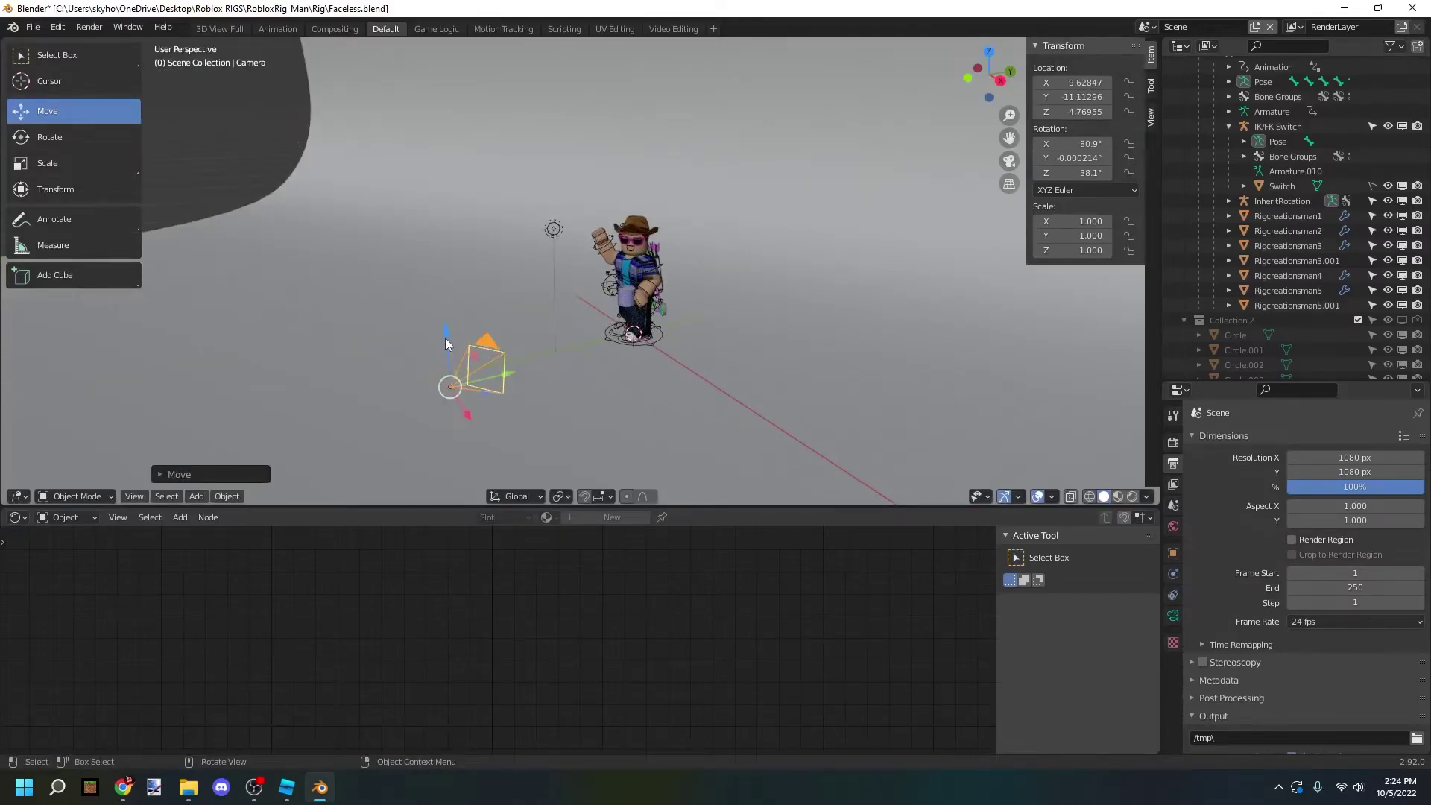
drag(451, 345, 469, 322)
click(1010, 161)
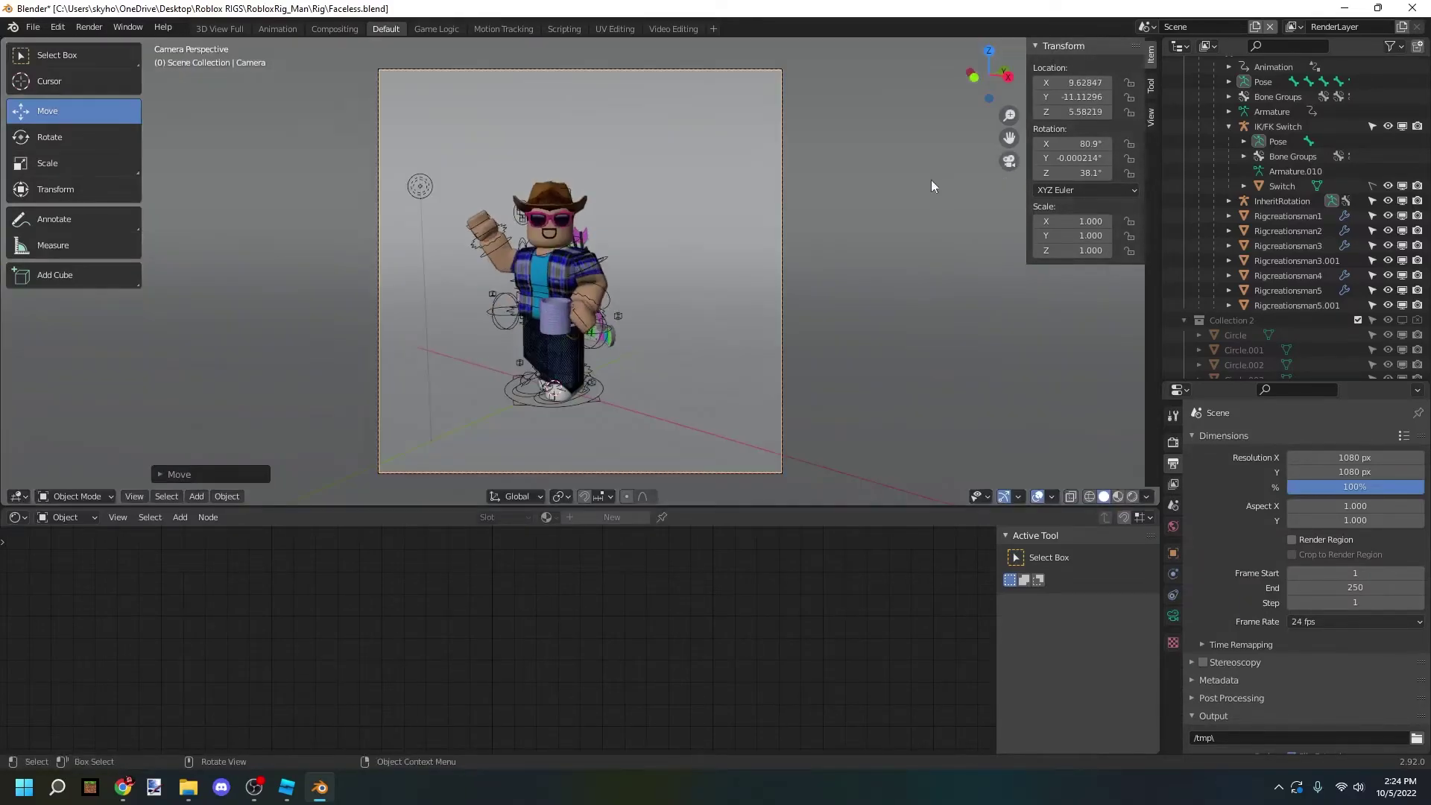
scroll(850, 209, up, 1)
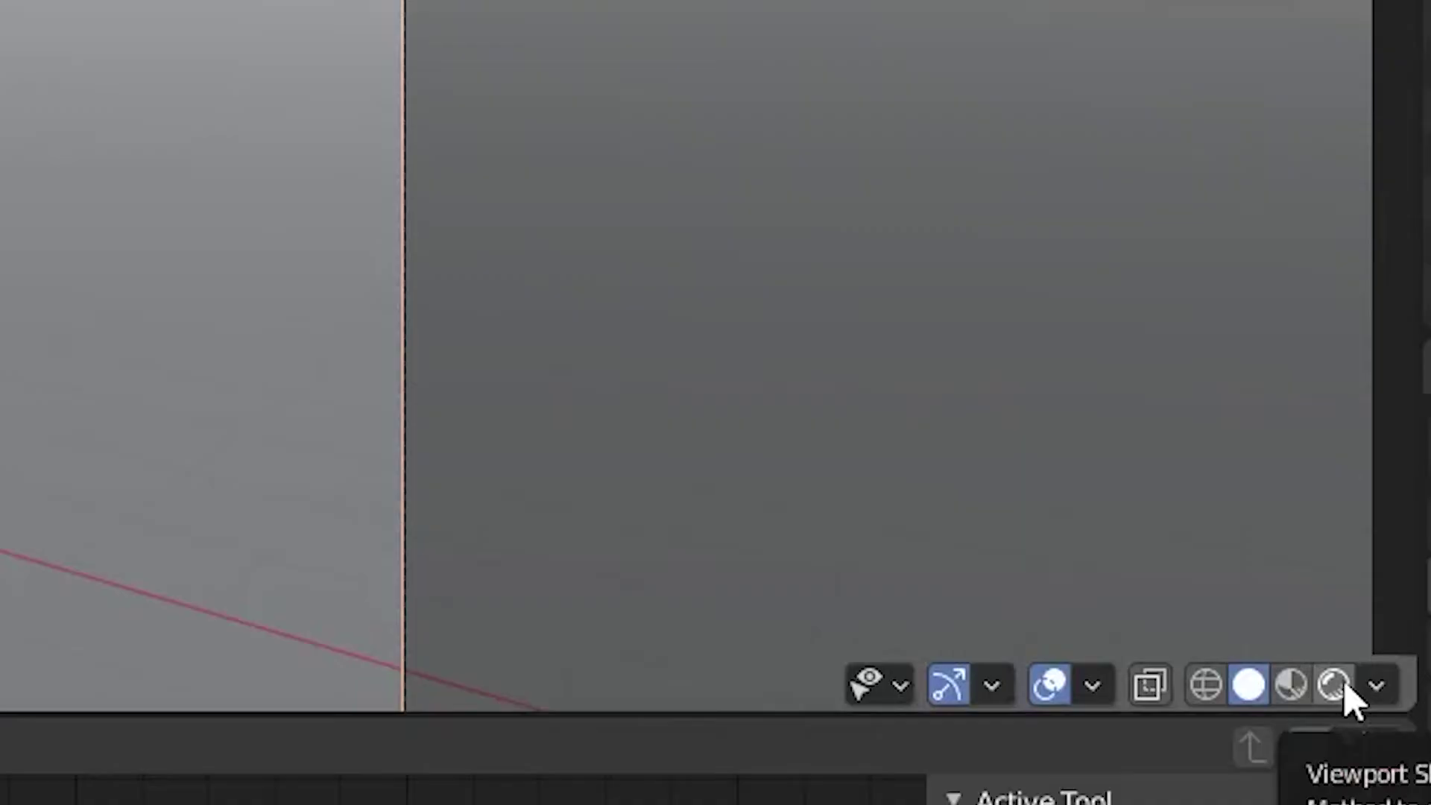
click(1338, 684)
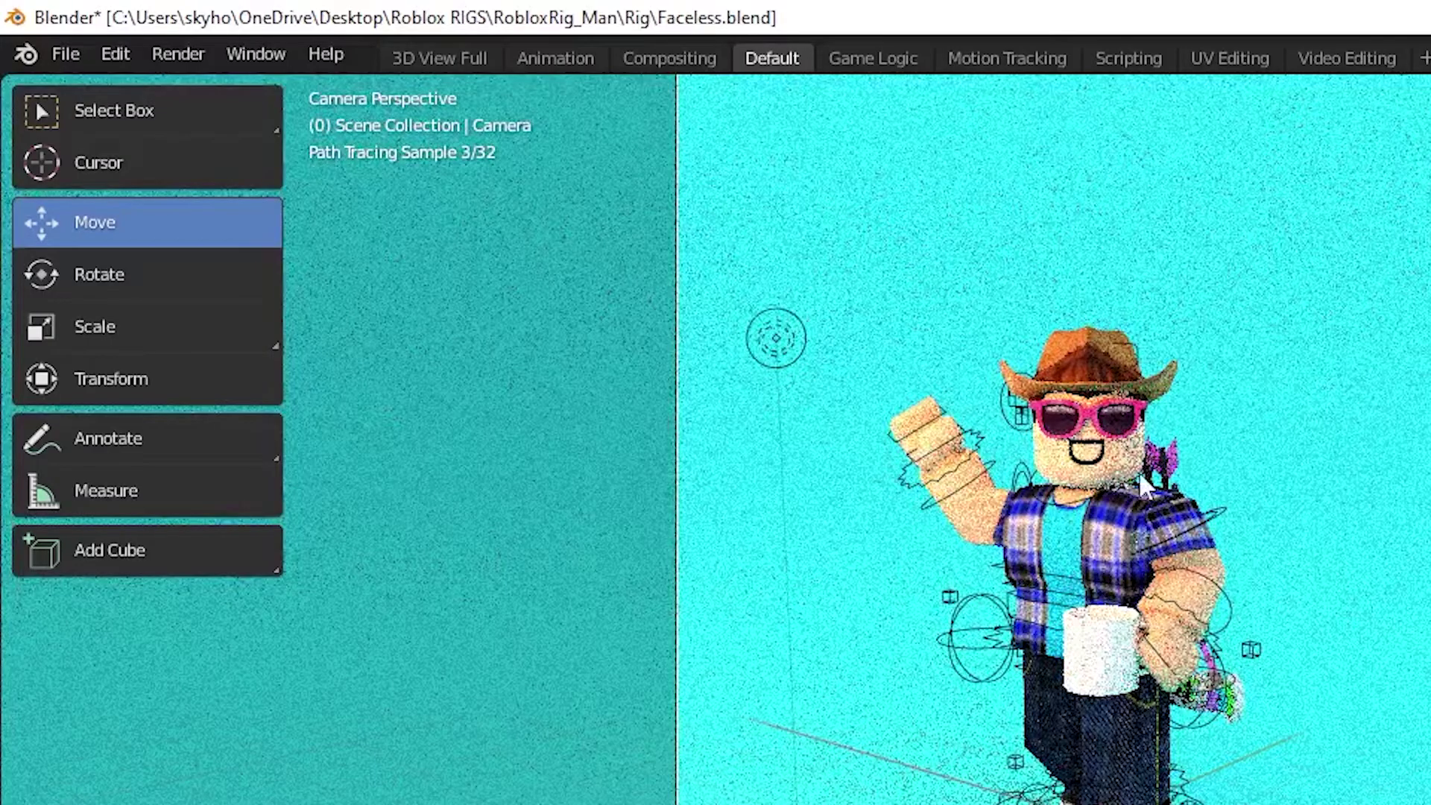
Render the image with Render > Render Image and zoom in the render window to inspect it.
click(178, 54)
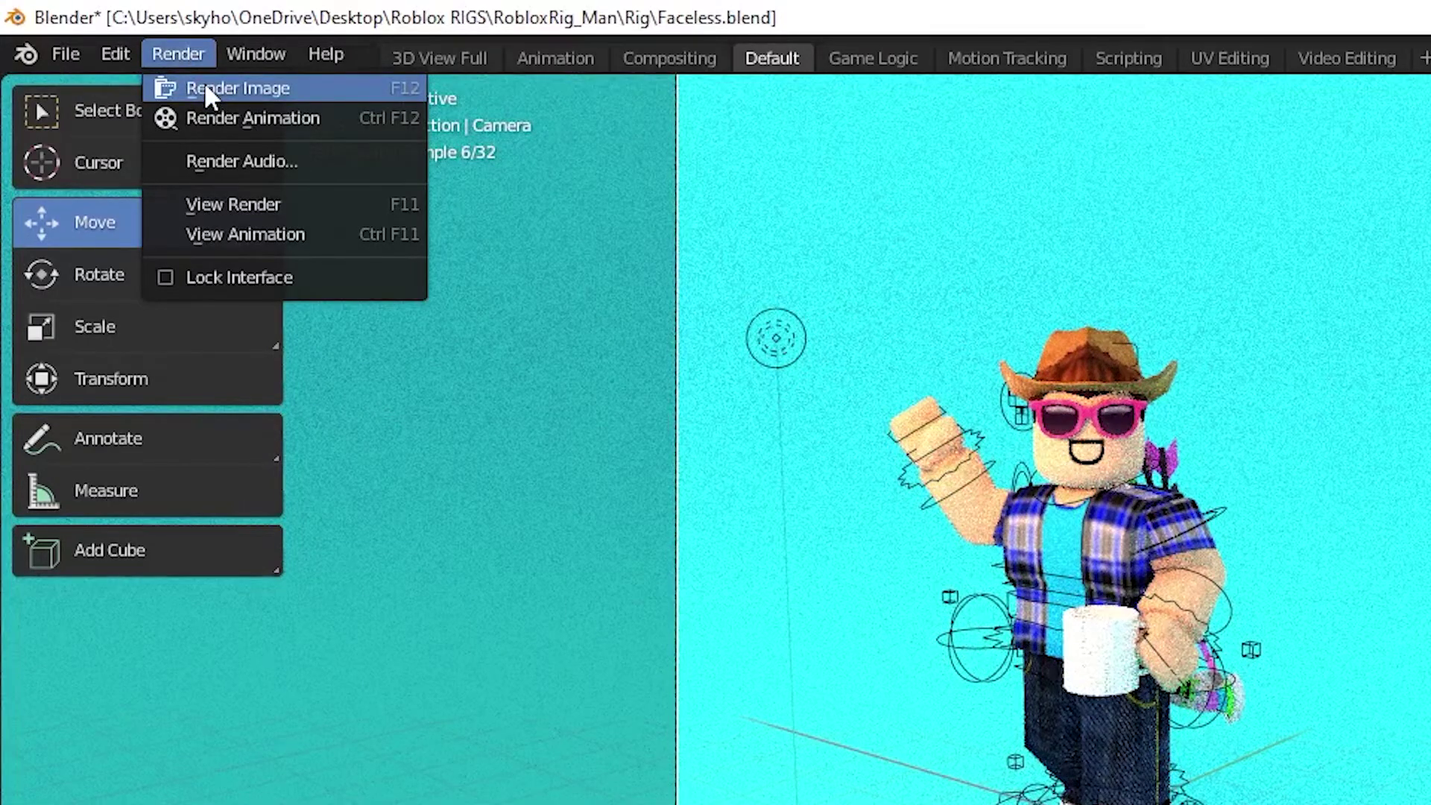
click(204, 84)
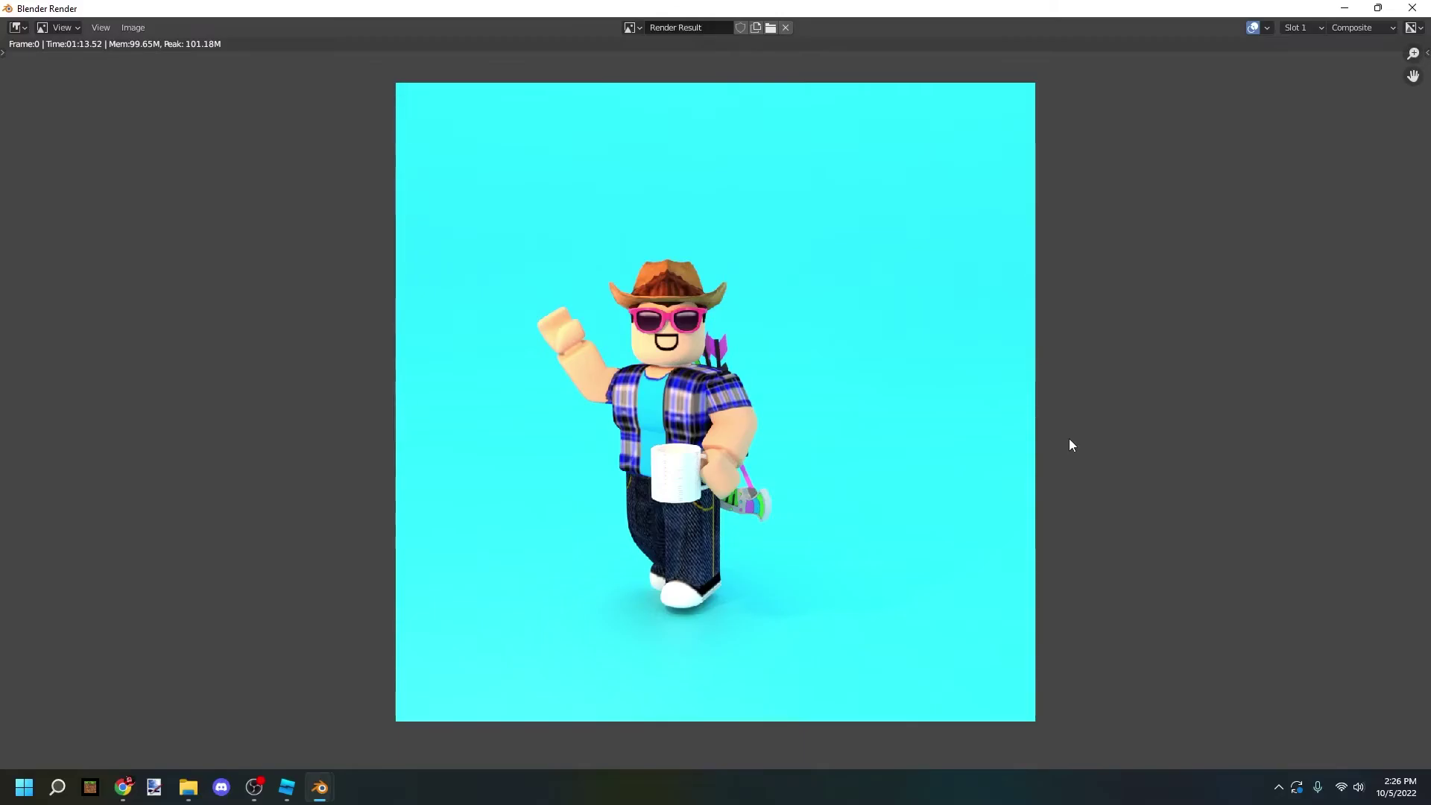
scroll(744, 393, up, 6)
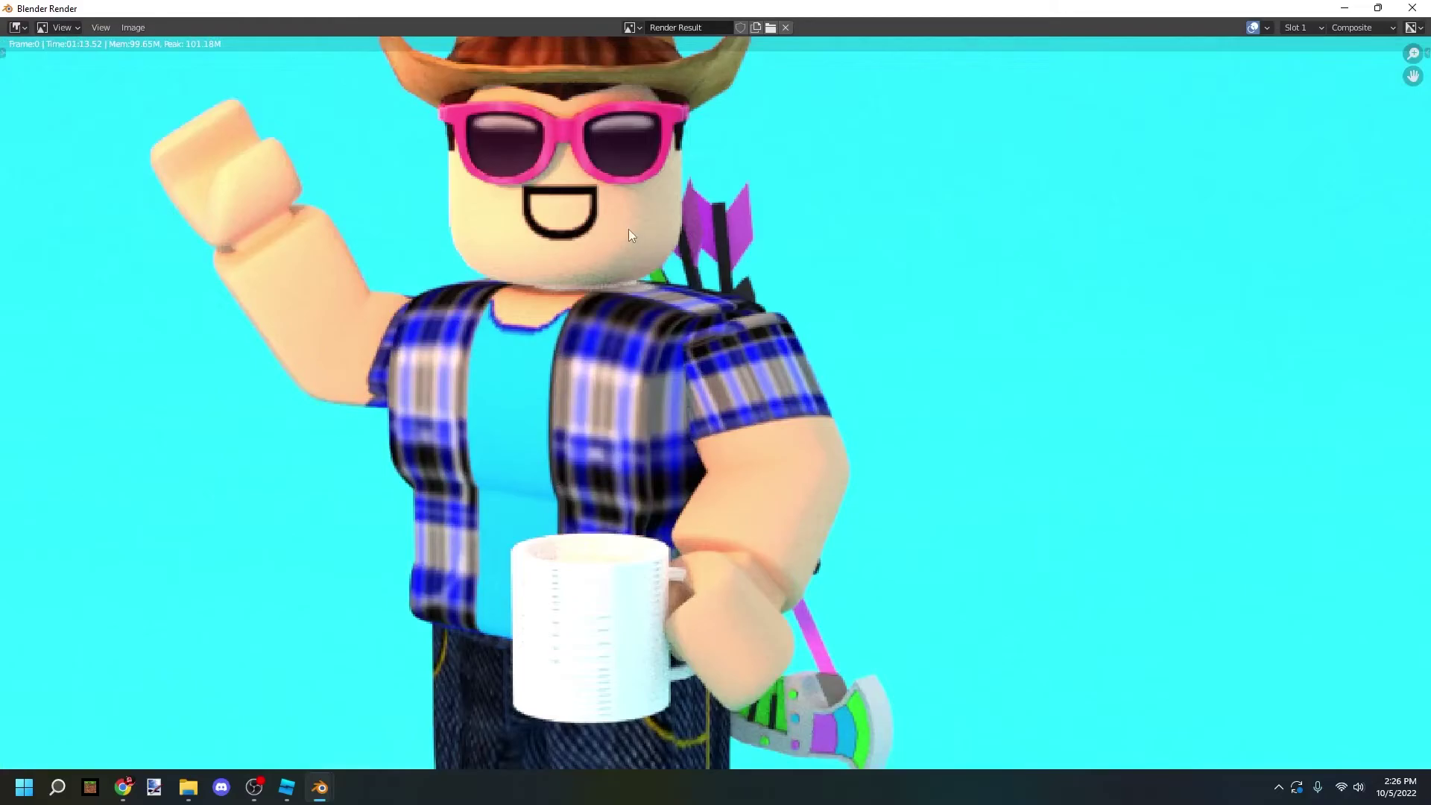
scroll(620, 225, down, 6)
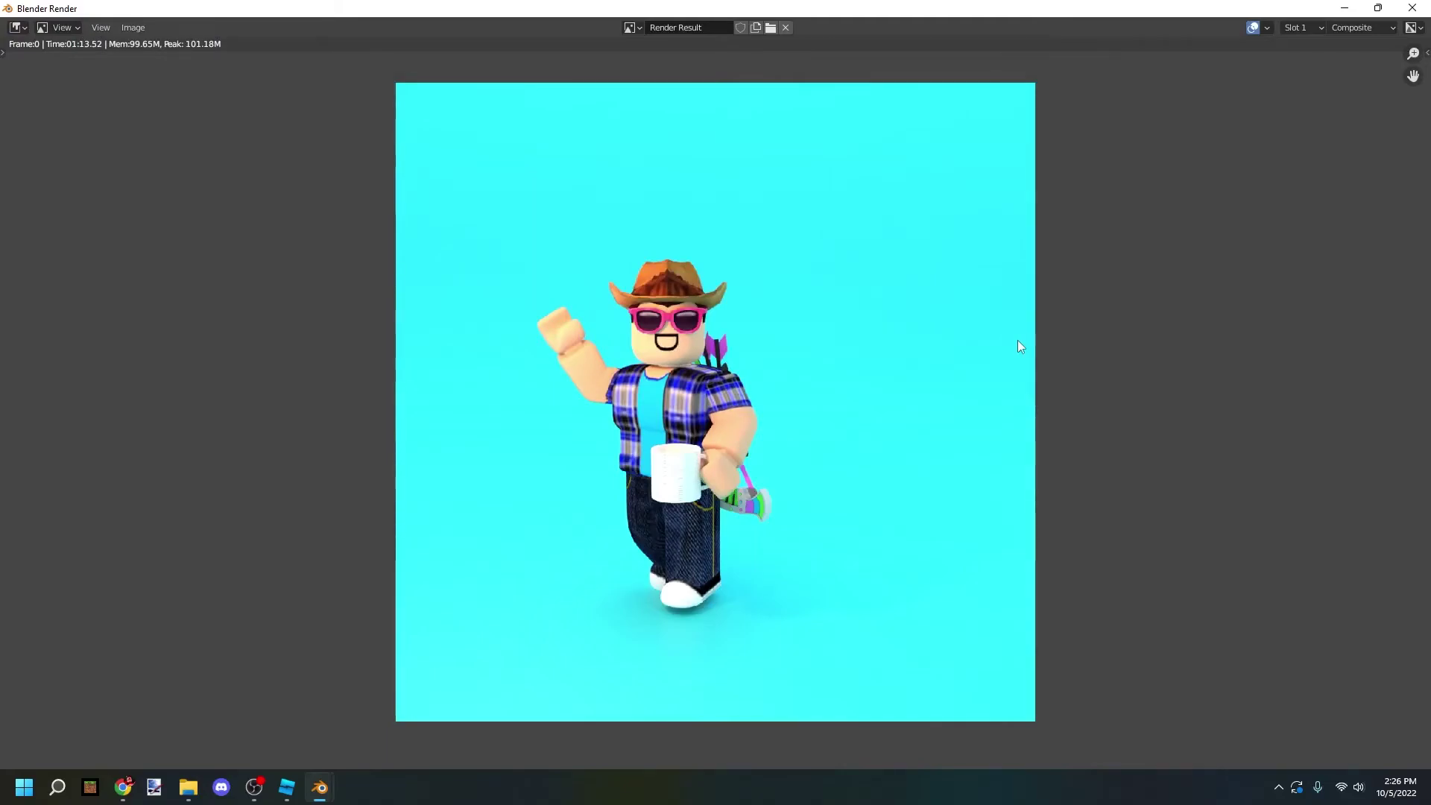
Save the render through Image > Save As as a PNG named 'GFX 1'.
click(136, 28)
click(494, 398)
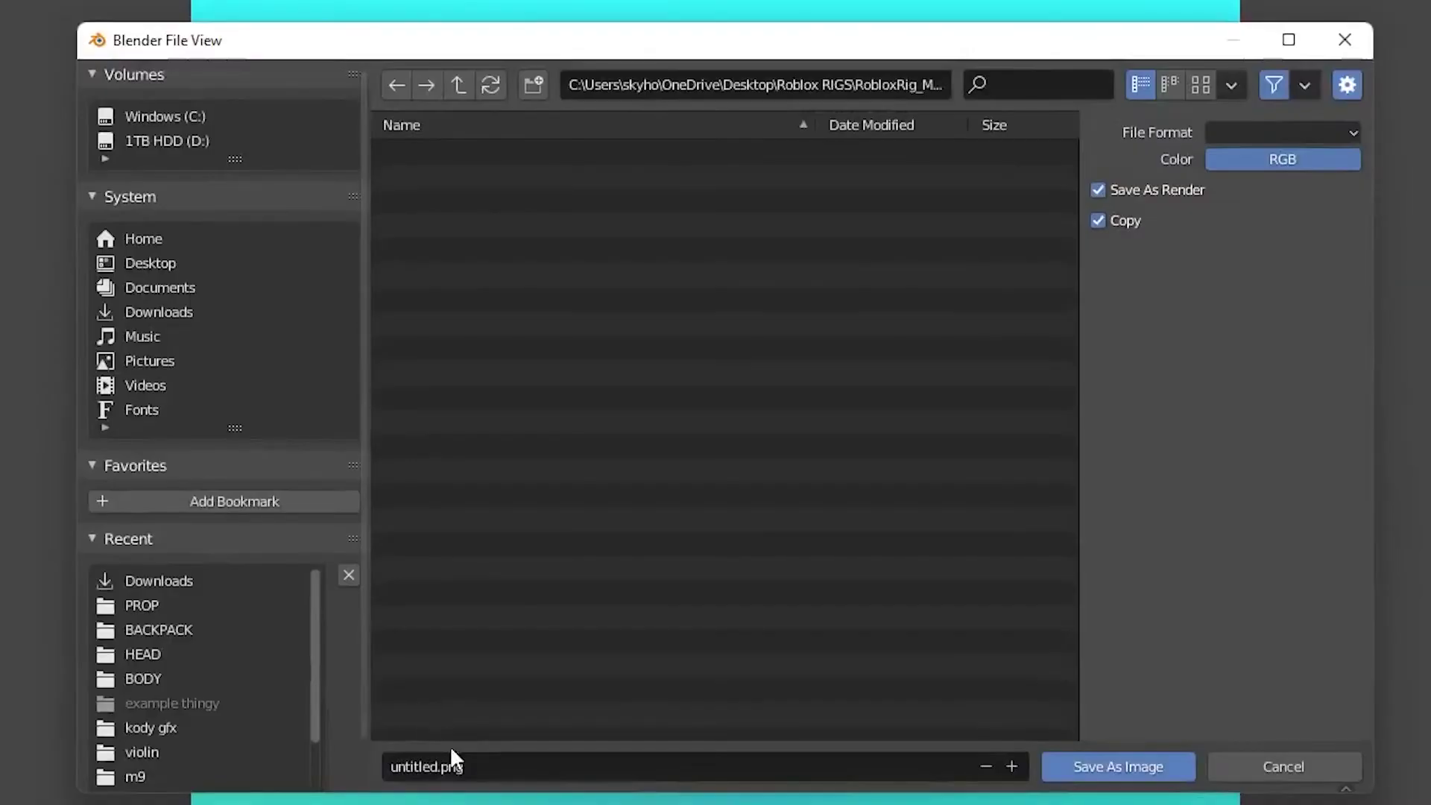
click(449, 760)
double_click(425, 766)
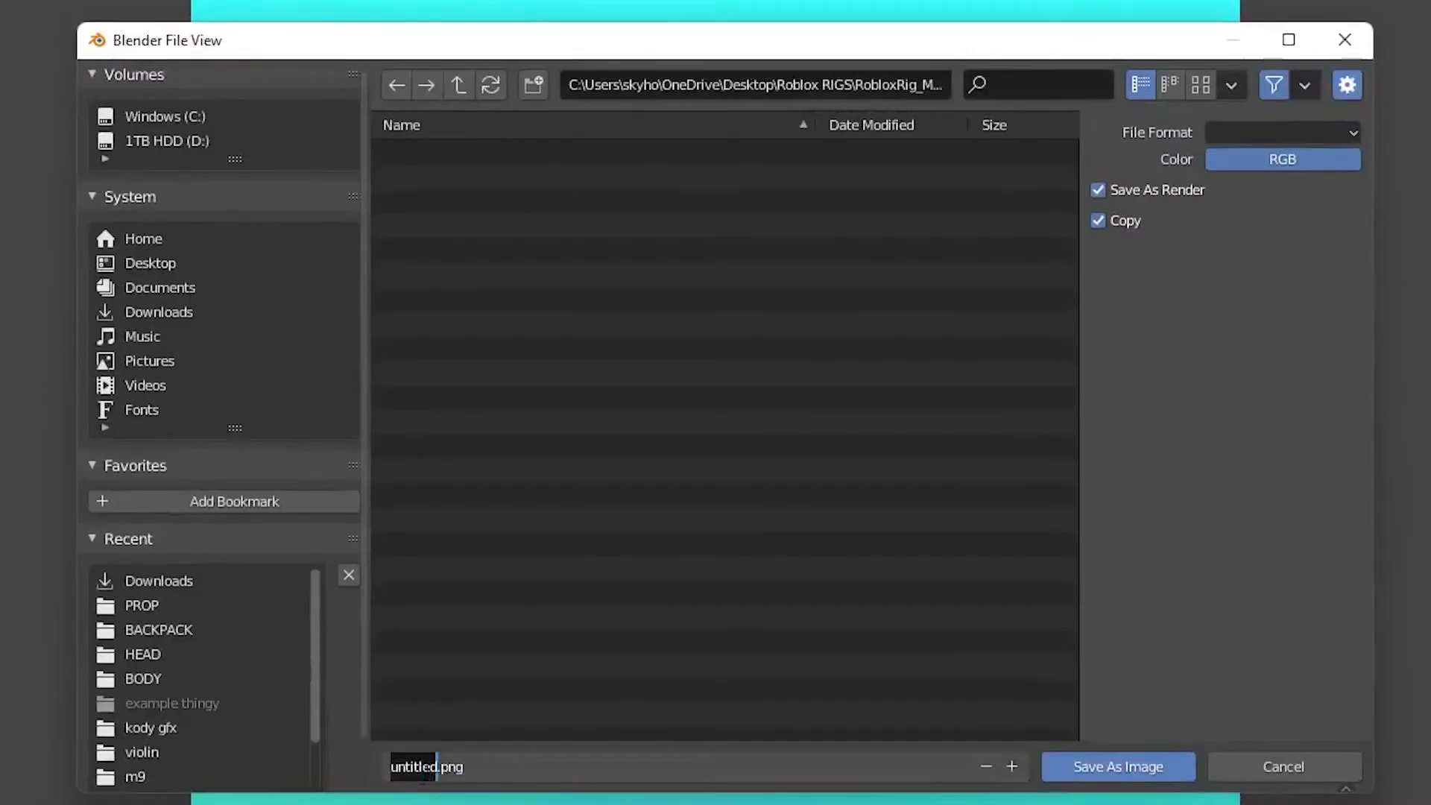
text(GFX 1)
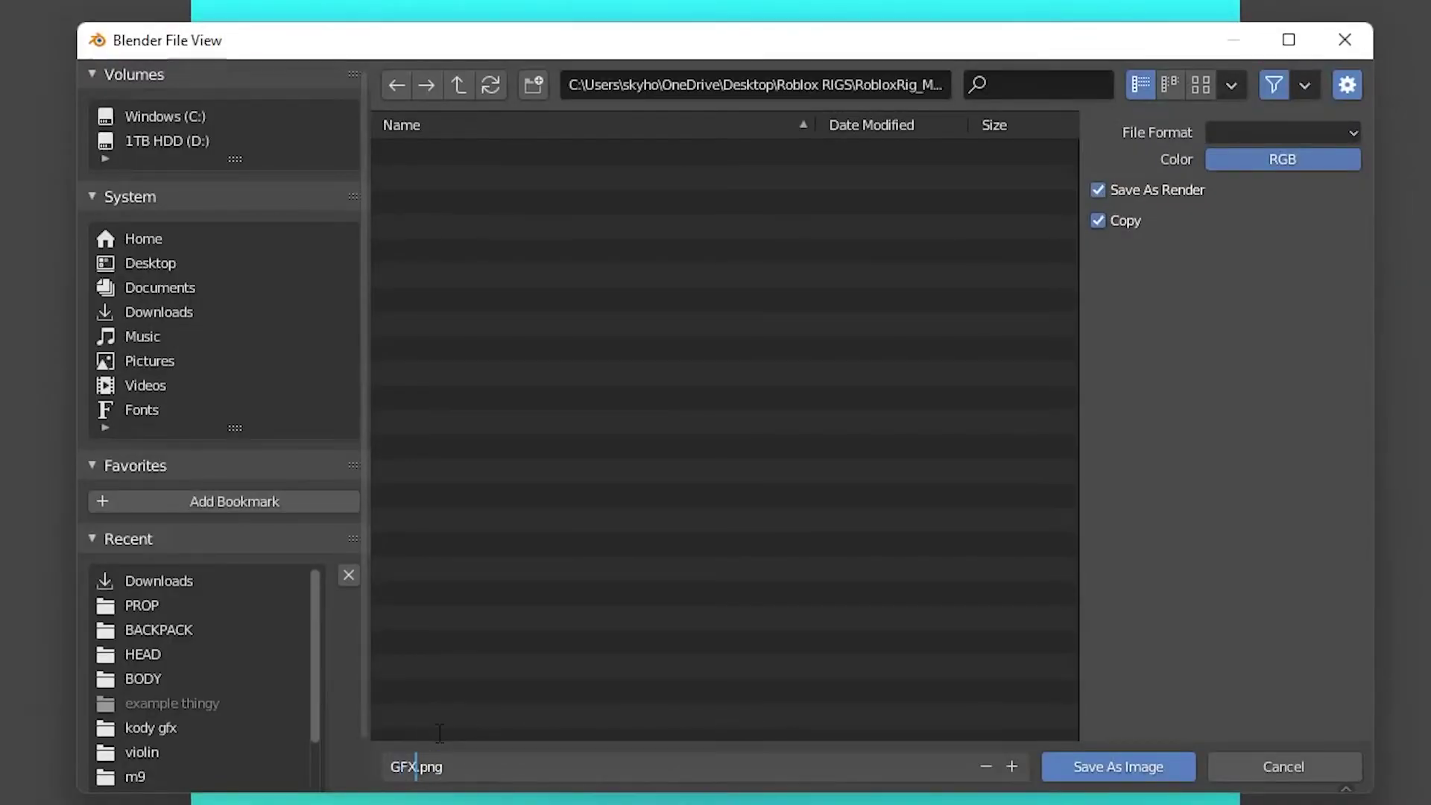
key(Return)
click(1122, 779)
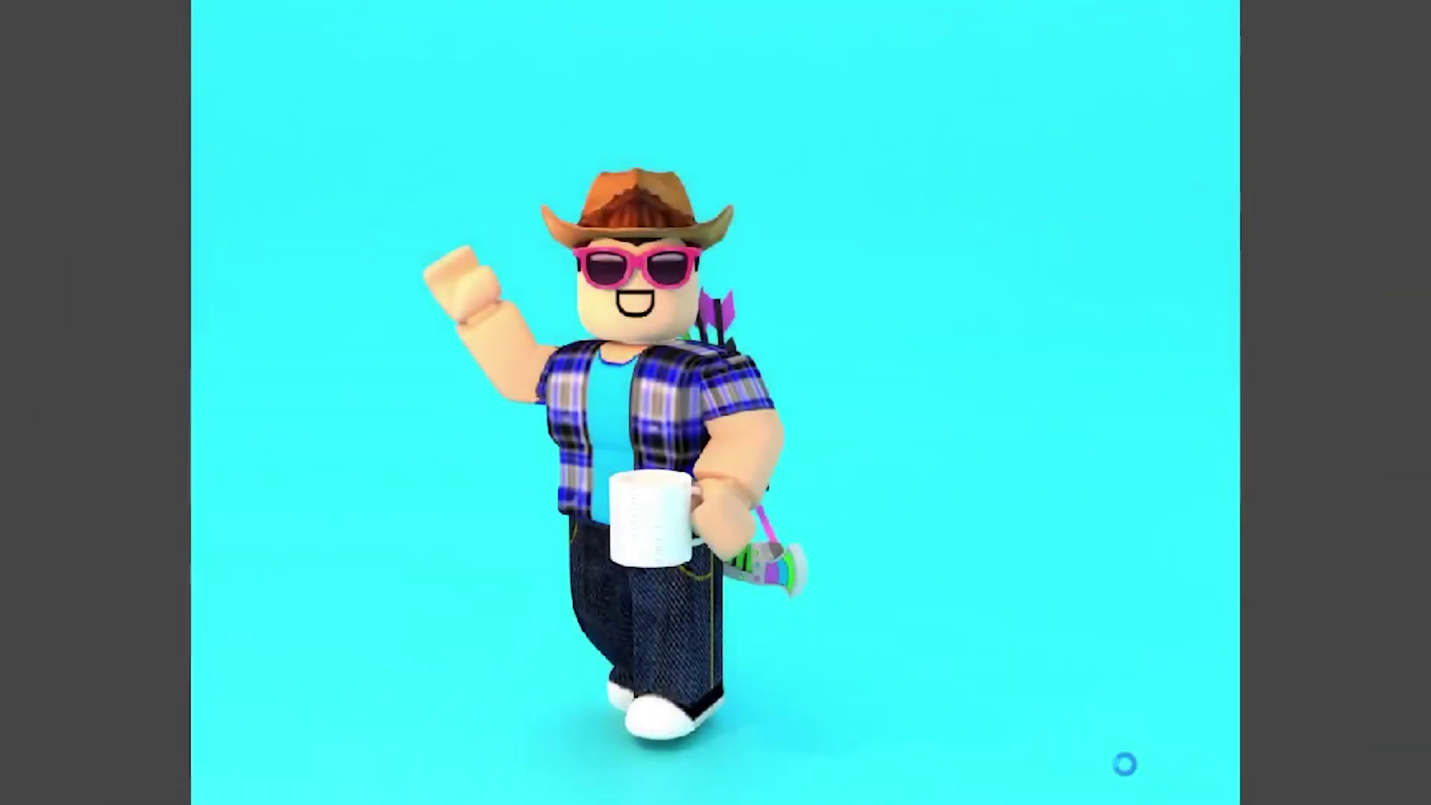